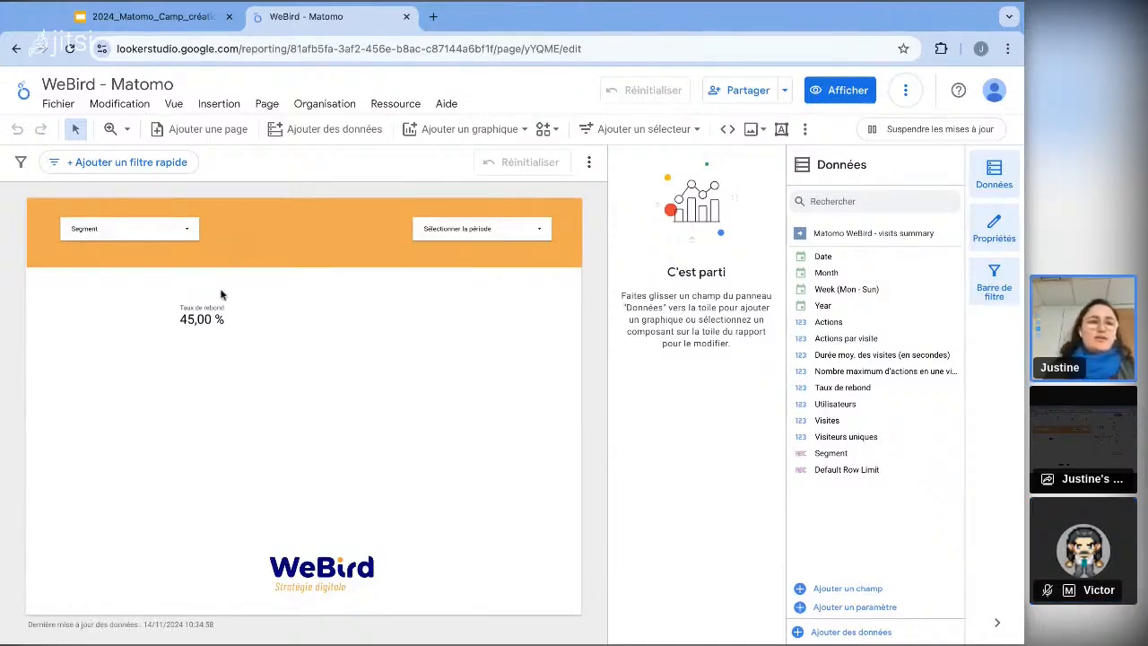
{"action": "left_click", "coordinate": [204, 131]}
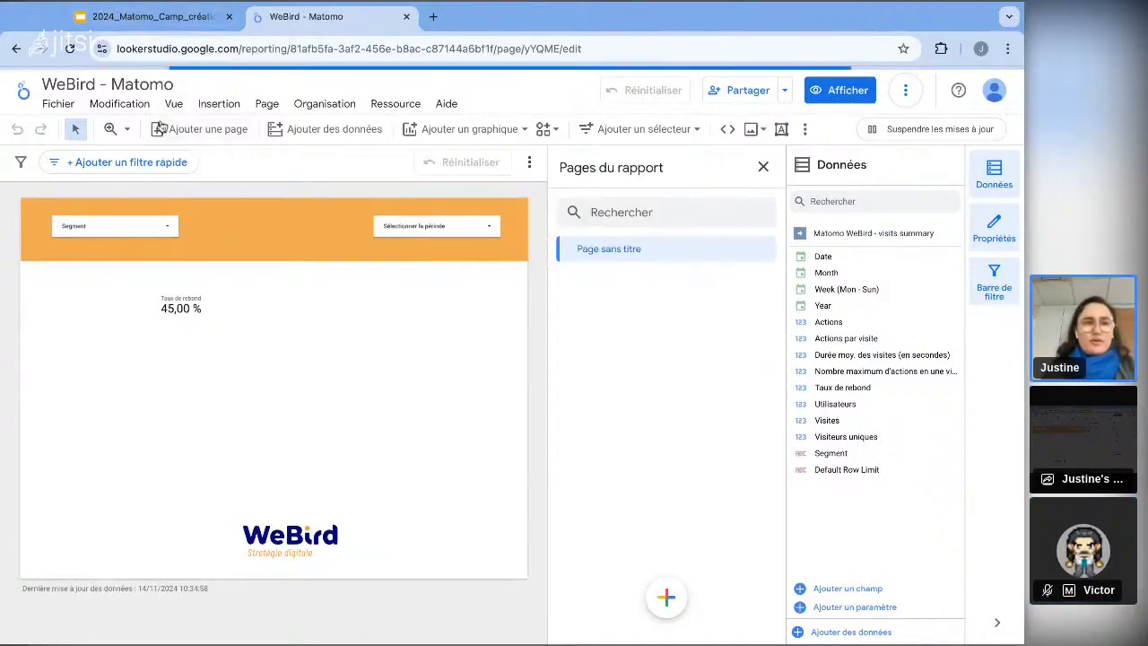
{"action": "left_click", "coordinate": [763, 282]}
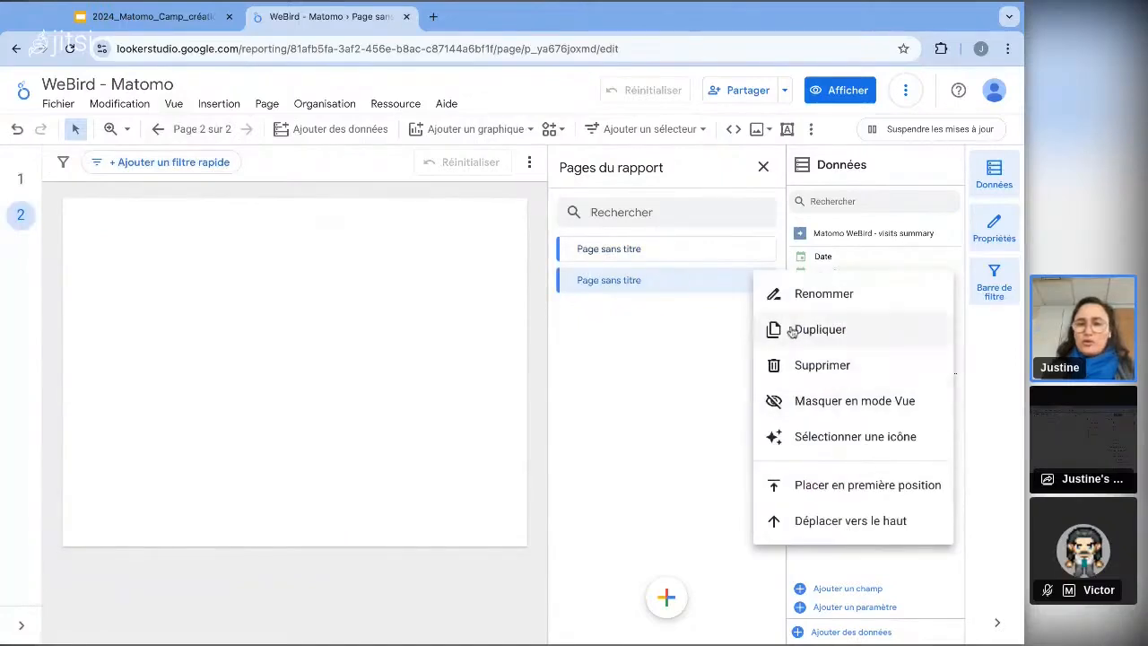
{"action": "left_click", "coordinate": [825, 366]}
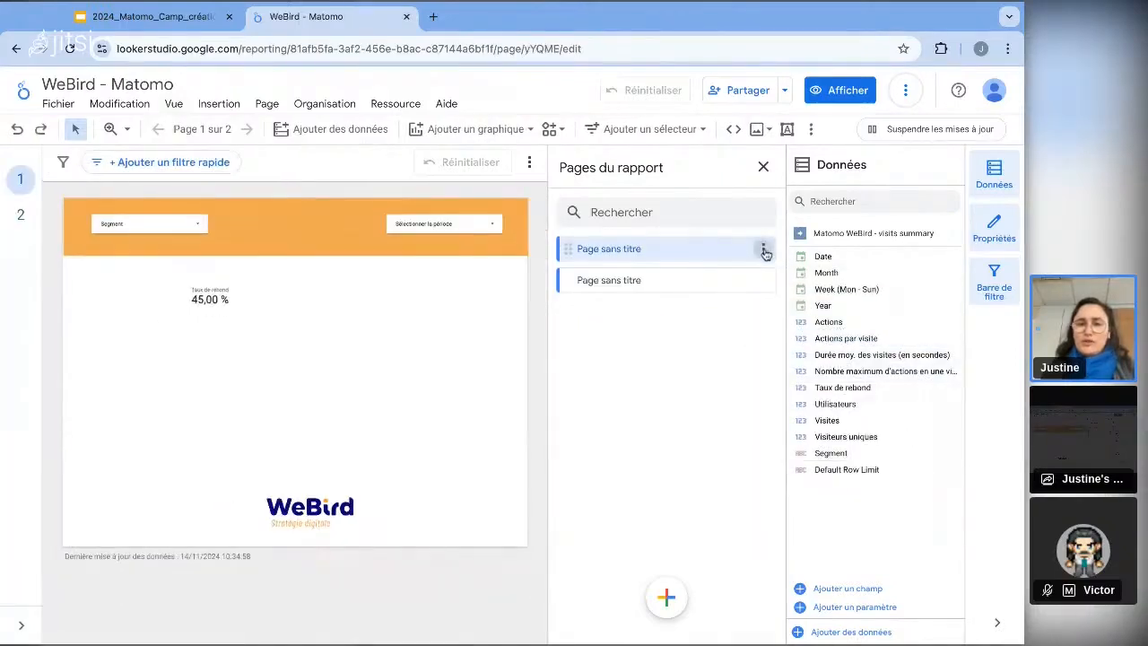
- Duplicate the first report page with its header, selectors and logo, and return to the original page
{"action": "left_click", "coordinate": [763, 250]}
{"action": "left_click", "coordinate": [815, 297]}
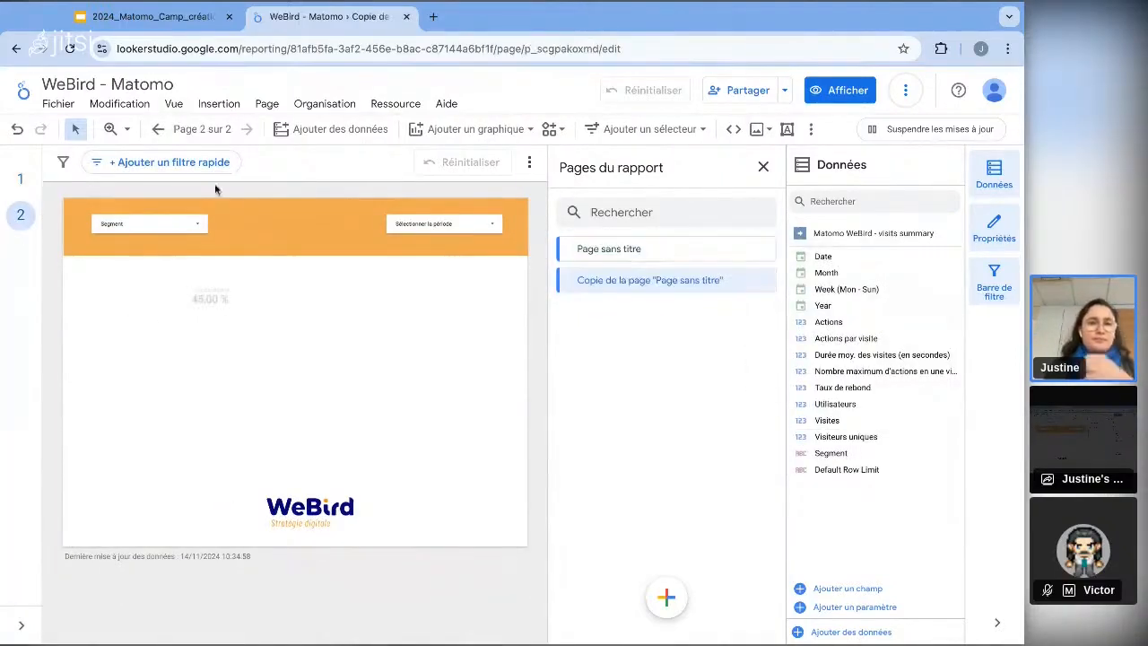
{"action": "left_click", "coordinate": [648, 248]}
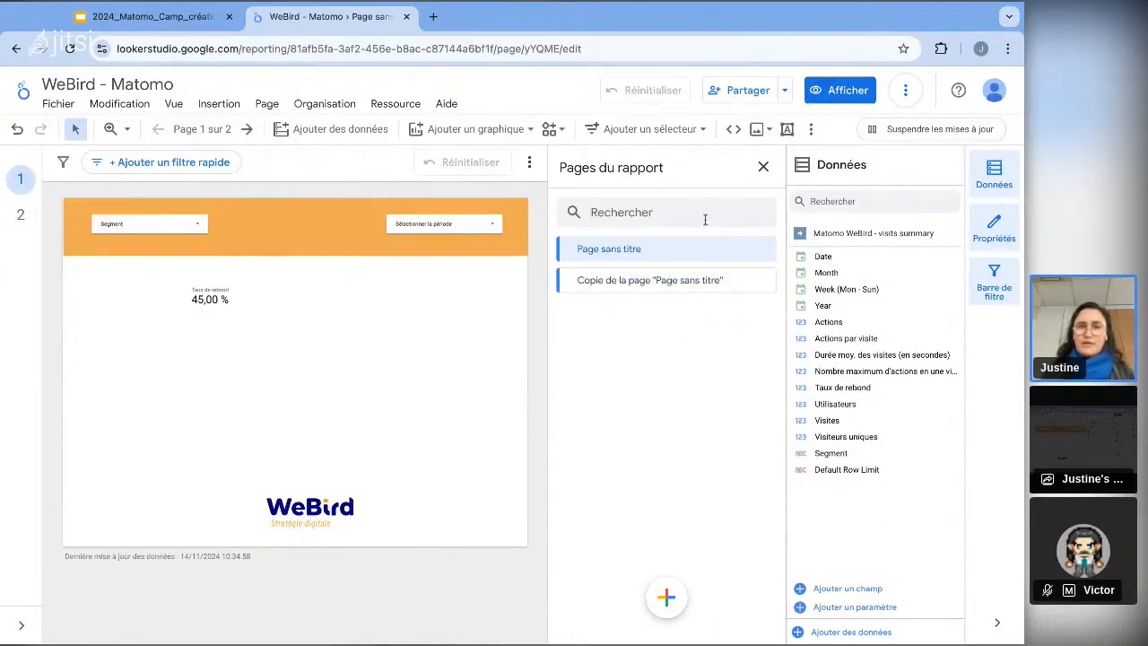
- Give the report canvas more room by narrowing the data panel, and check the choices in the Segment selector
{"action": "left_click_drag", "start_coordinate": [1024, 359], "coordinate": [1080, 359]}
{"action": "scroll", "coordinate": [262, 410], "scroll_direction": "up", "scroll_amount": 3}
{"action": "scroll", "coordinate": [263, 410], "scroll_direction": "down", "scroll_amount": 2}
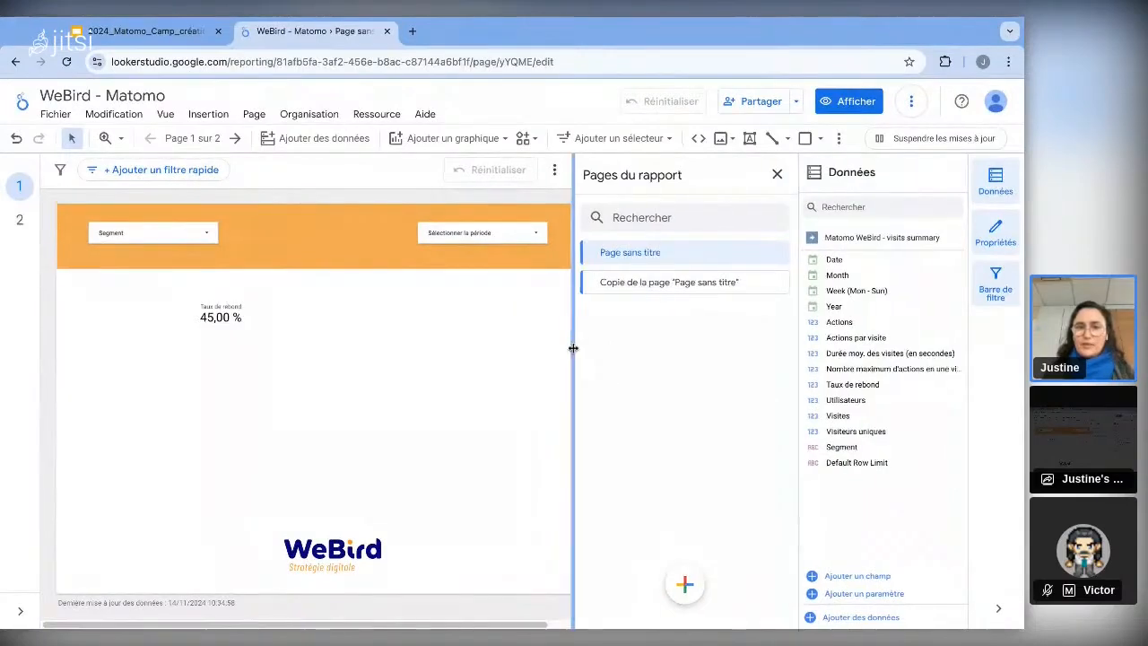
{"action": "left_click_drag", "start_coordinate": [573, 348], "coordinate": [630, 348]}
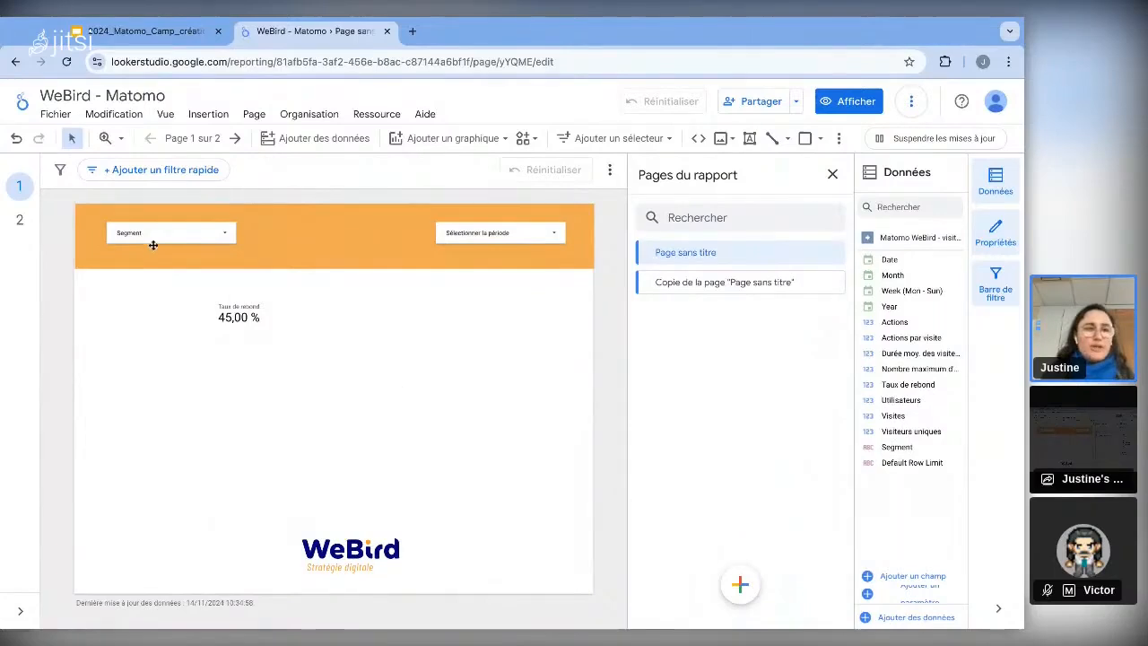
{"action": "left_click", "coordinate": [205, 235]}
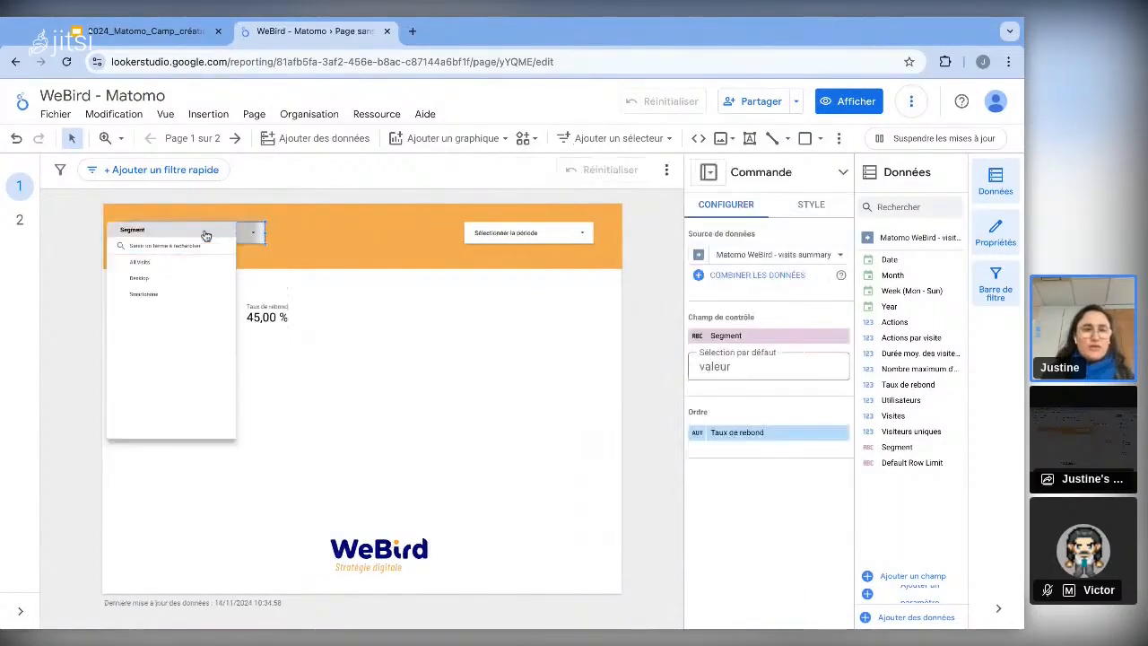
{"action": "left_click", "coordinate": [466, 343]}
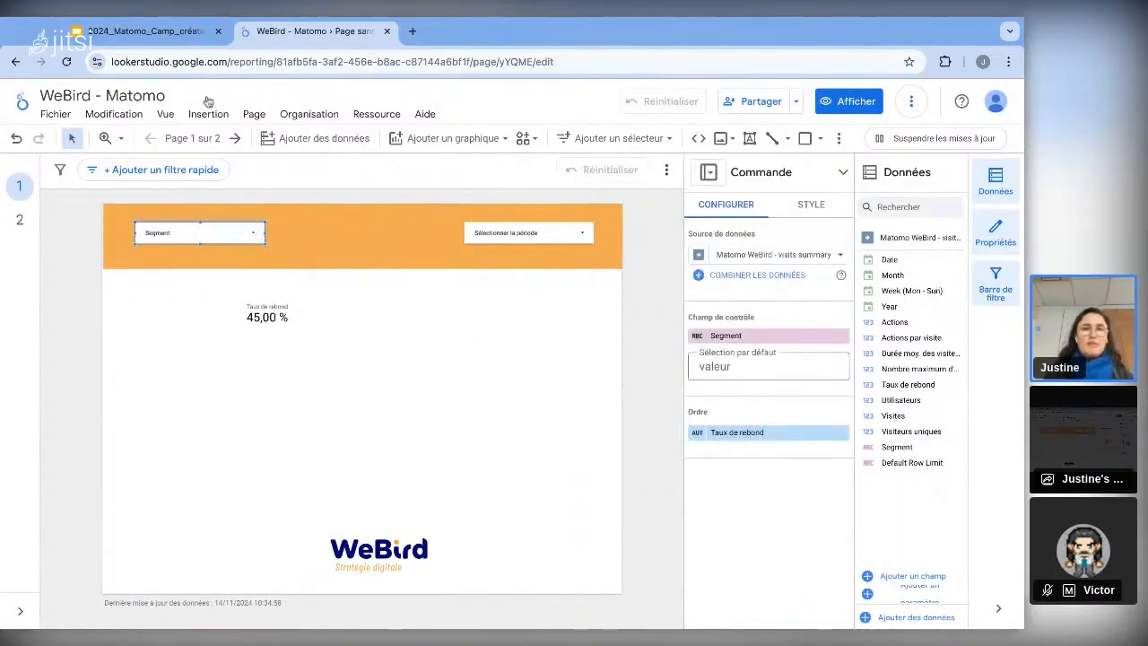
- Open the report's data source management and start adding a new data source
{"action": "left_click", "coordinate": [377, 117]}
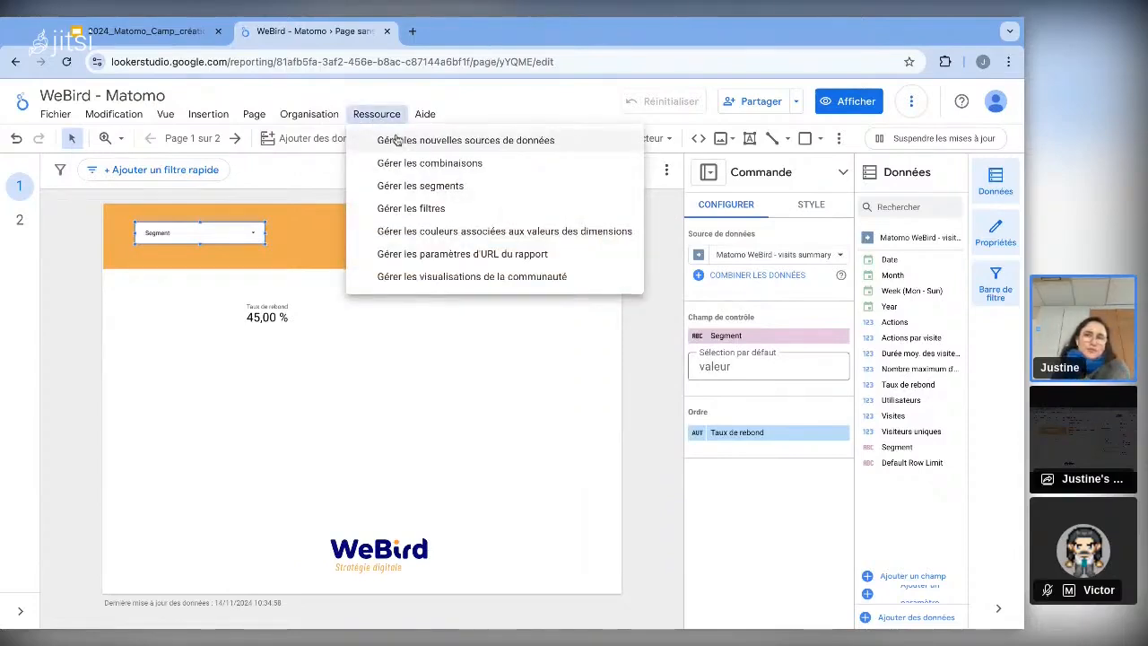
{"action": "left_click", "coordinate": [479, 145]}
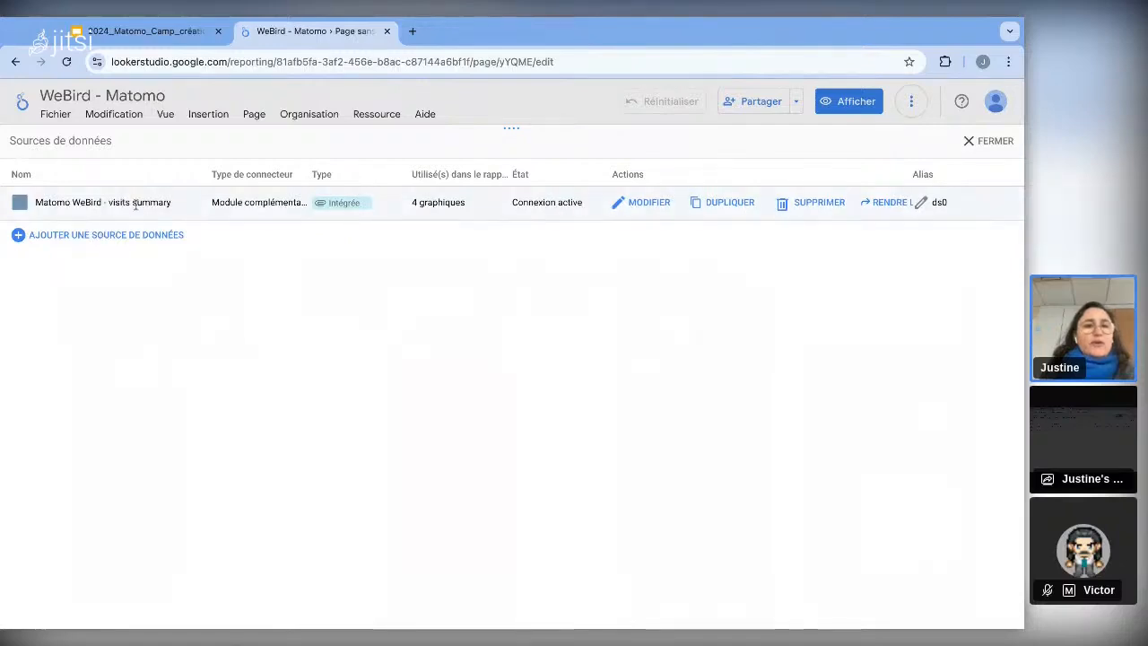
{"action": "double_click", "coordinate": [139, 204]}
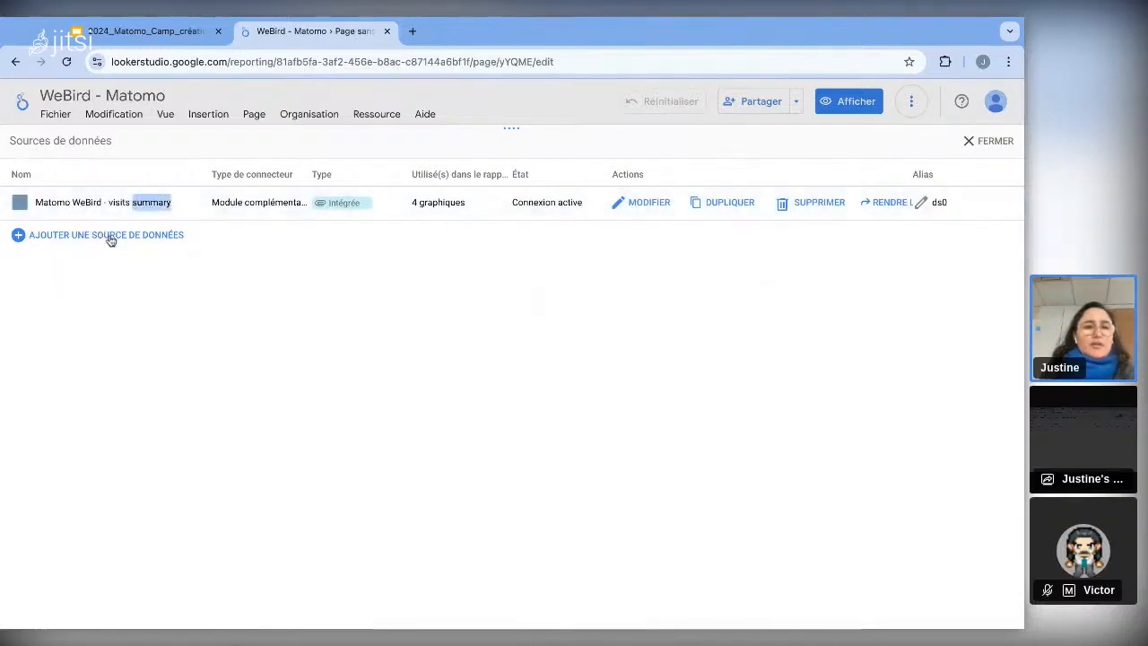
{"action": "left_click", "coordinate": [171, 274]}
{"action": "left_click", "coordinate": [175, 235]}
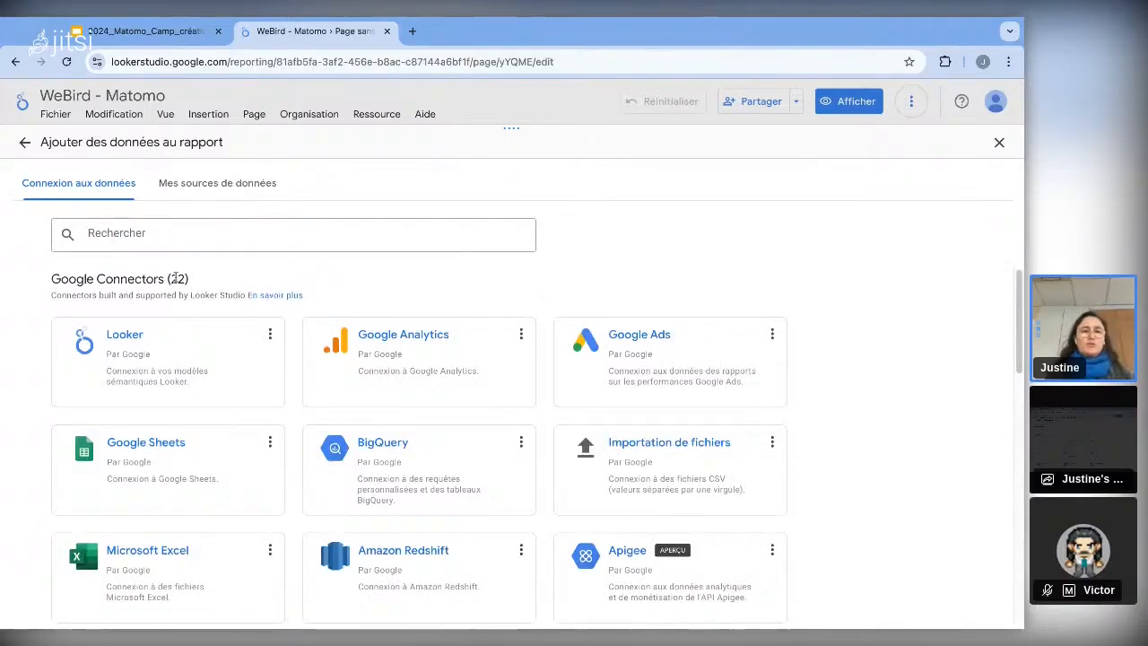
- Search the connectors for "matomo", choose Matomo Analytics by Matomo, and continue with webird.fr as the website
{"action": "left_click", "coordinate": [178, 242]}
{"action": "type", "text": "matomo"}
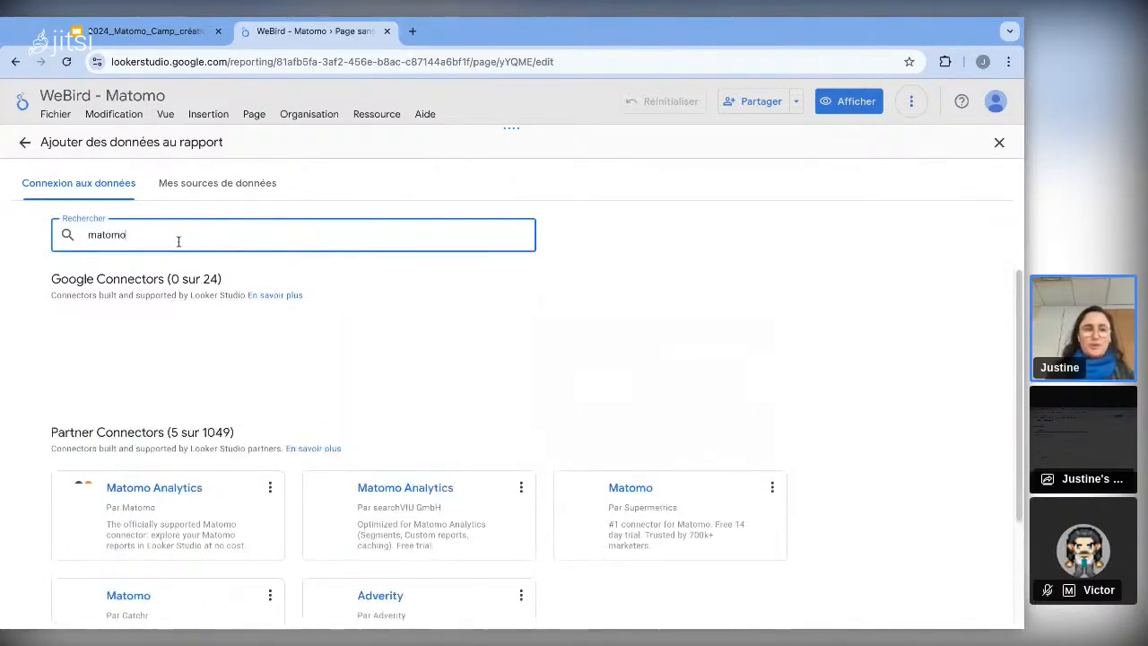
{"action": "left_click", "coordinate": [204, 521]}
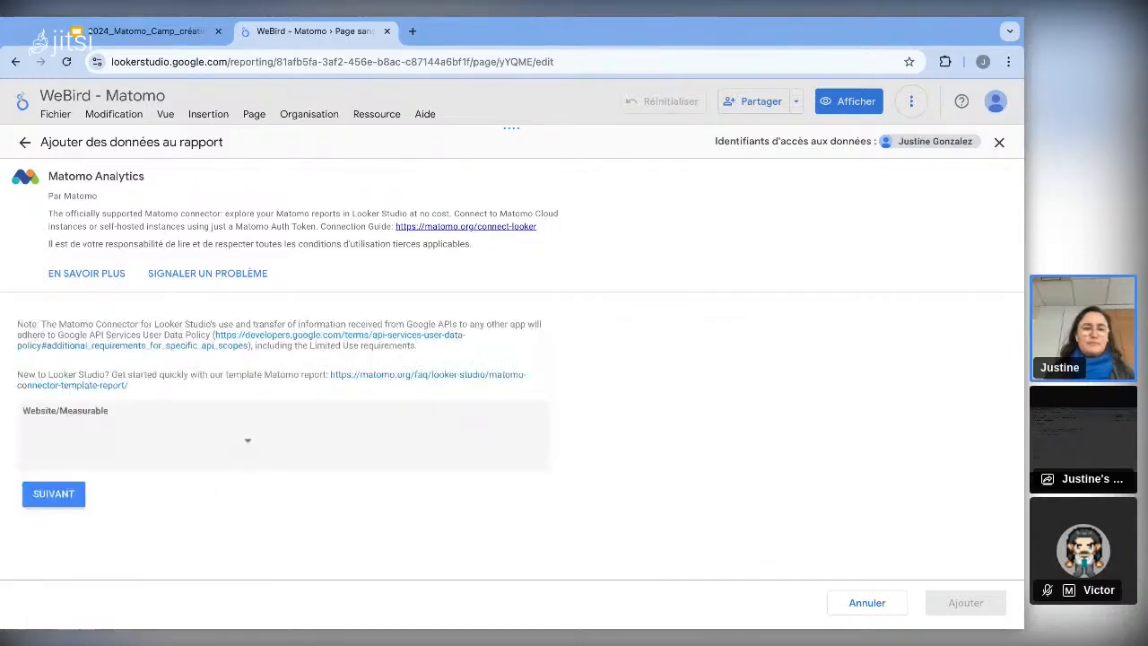
{"action": "left_click", "coordinate": [188, 429]}
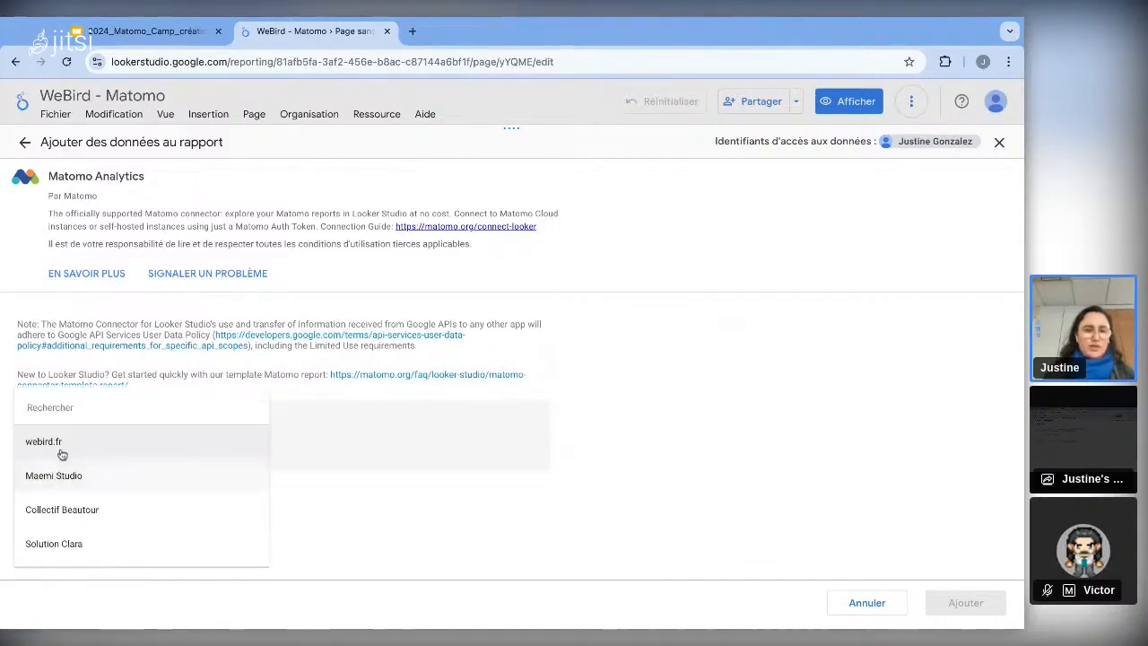
{"action": "left_click", "coordinate": [60, 450]}
{"action": "left_click", "coordinate": [75, 493]}
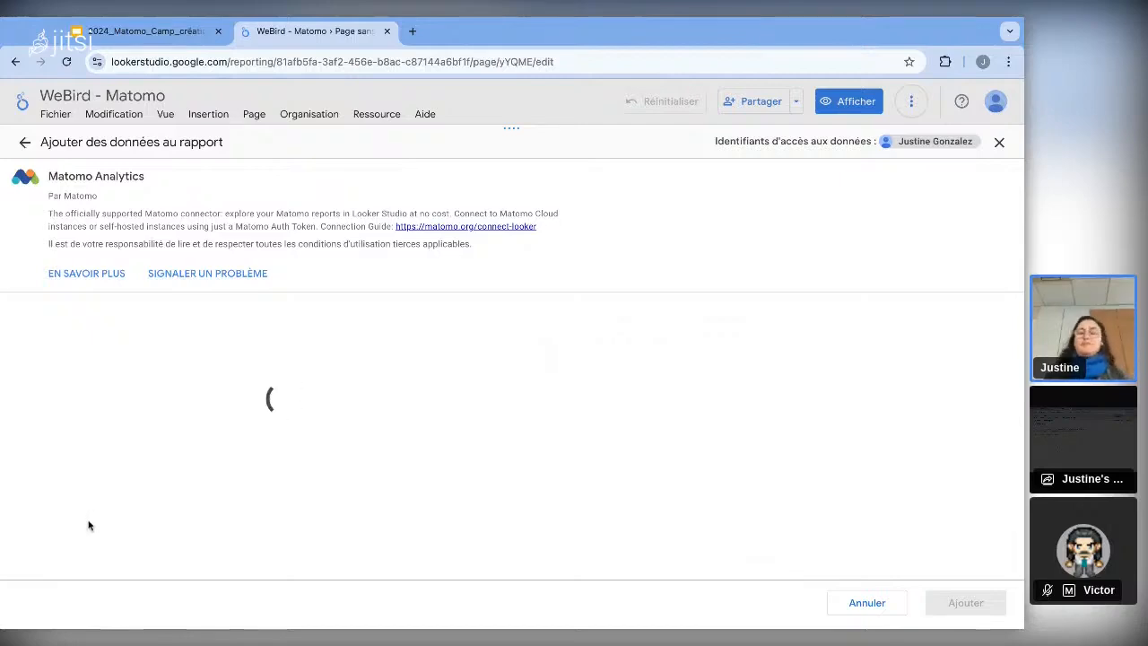
- Set the data source's report to "Visiteurs > Récapitulatif des visites"
{"action": "scroll", "coordinate": [210, 413], "scroll_direction": "down", "scroll_amount": 2}
{"action": "scroll", "coordinate": [212, 421], "scroll_direction": "down", "scroll_amount": 2}
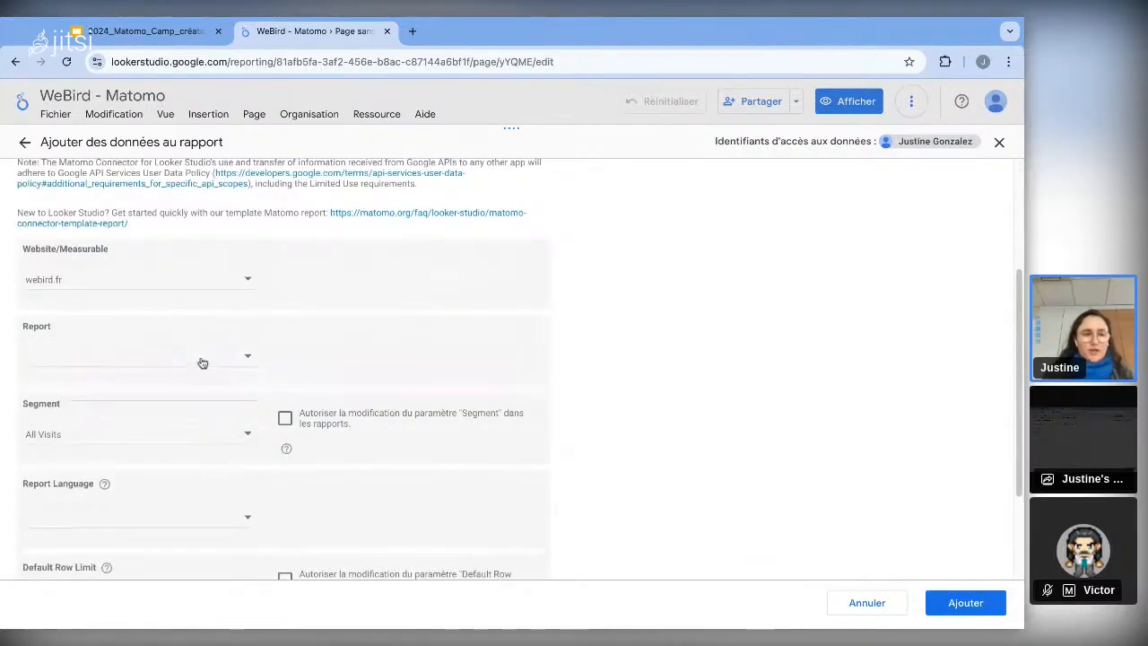
{"action": "left_click", "coordinate": [201, 360]}
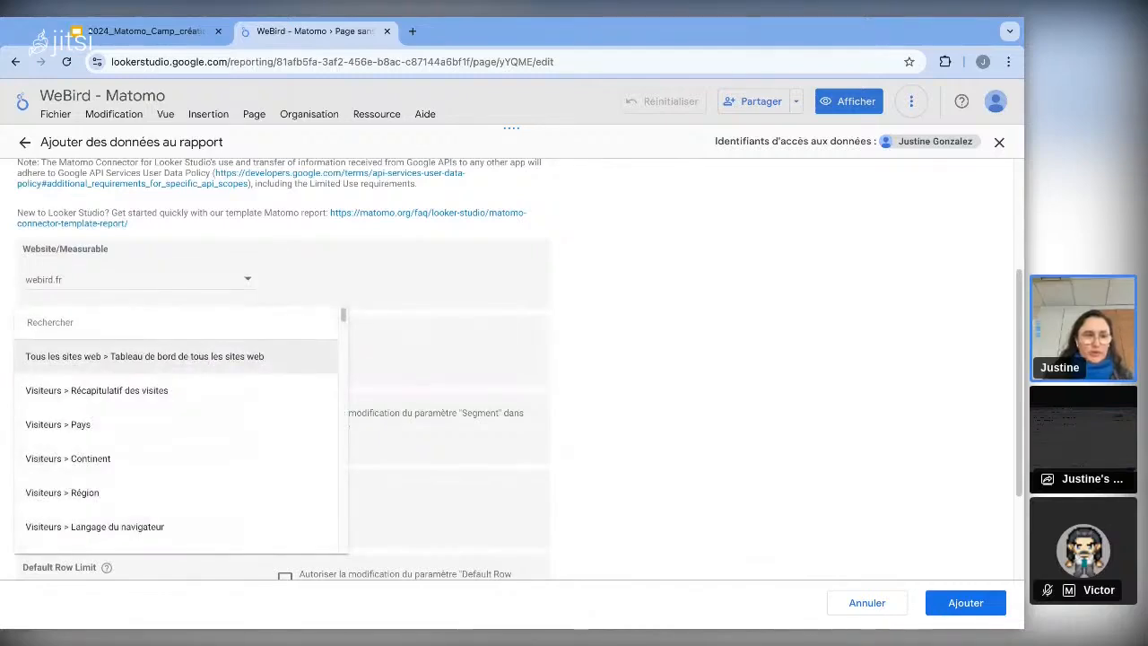
{"action": "scroll", "coordinate": [220, 428], "scroll_direction": "down", "scroll_amount": 1}
{"action": "scroll", "coordinate": [224, 430], "scroll_direction": "down", "scroll_amount": 6}
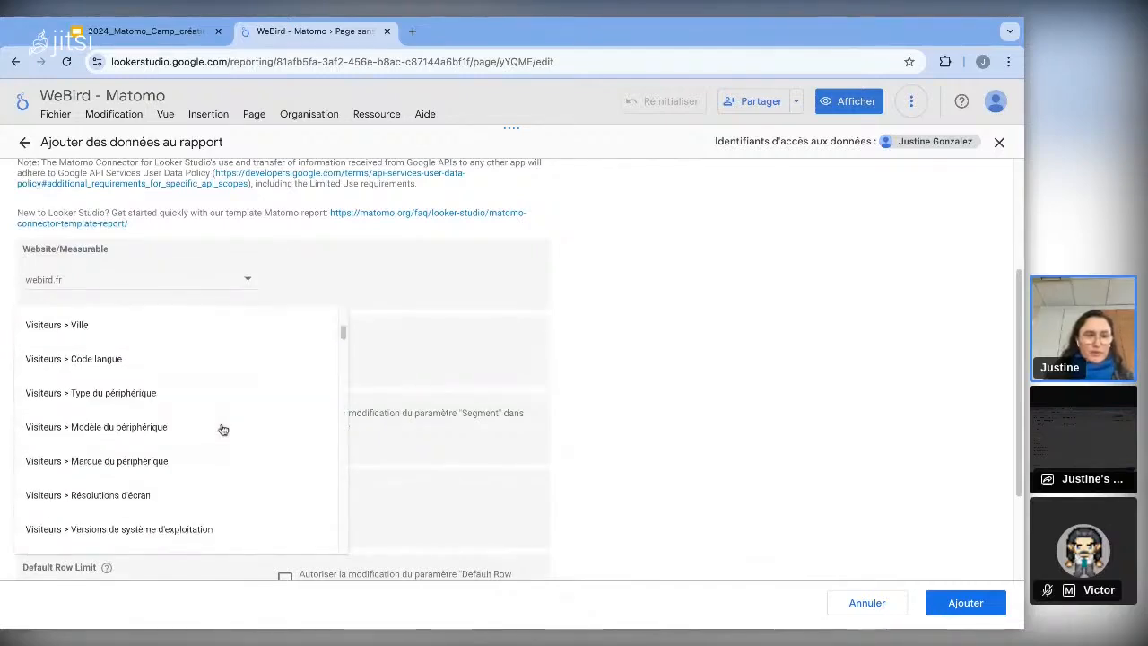
{"action": "scroll", "coordinate": [223, 429], "scroll_direction": "up", "scroll_amount": 7}
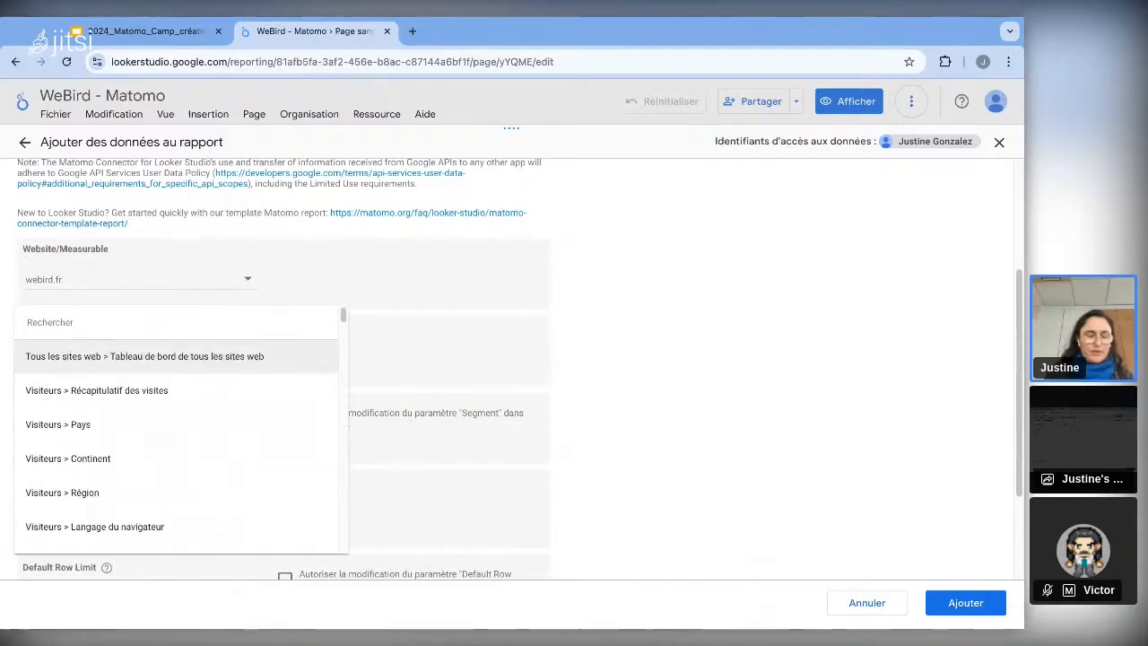
{"action": "left_click", "coordinate": [151, 327]}
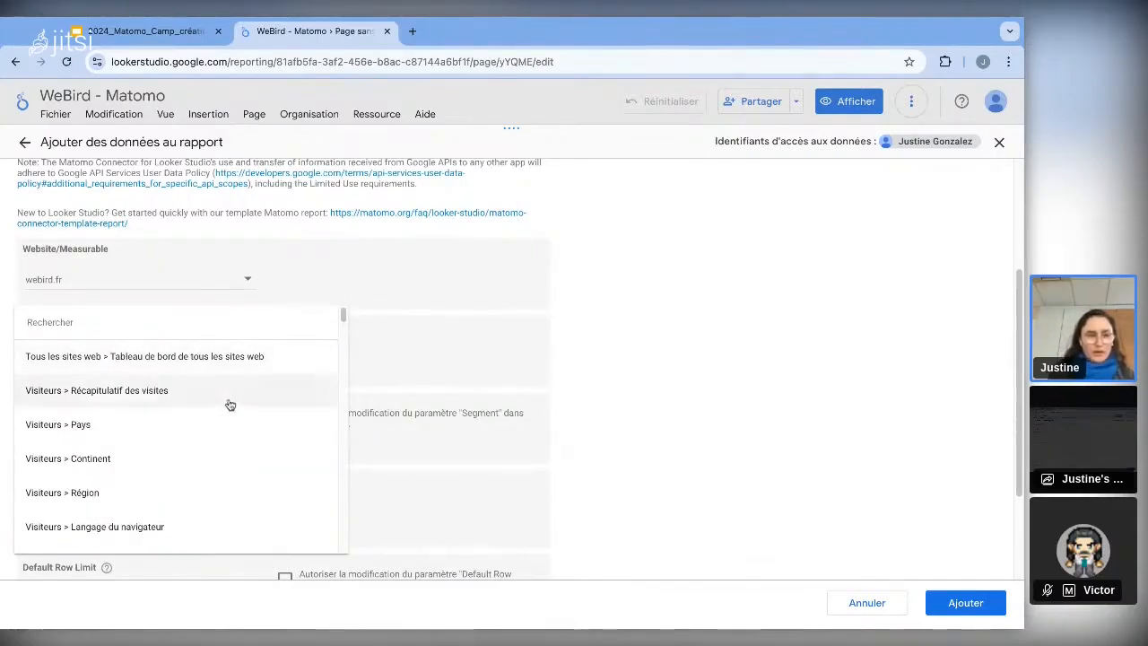
{"action": "left_click", "coordinate": [195, 395]}
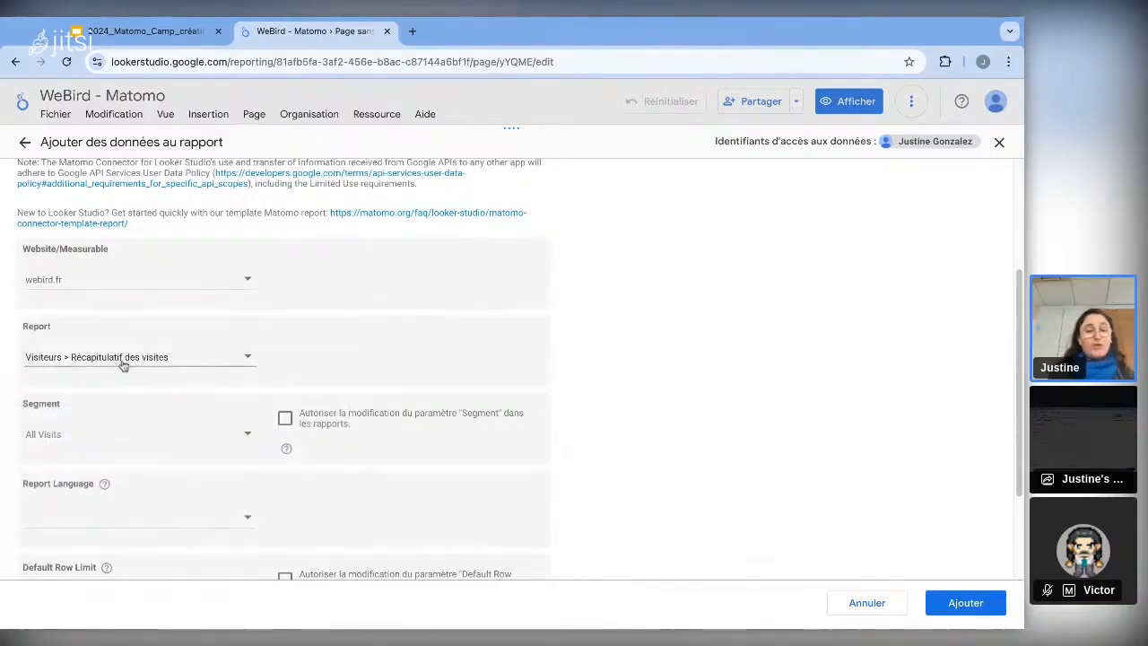
- Keep the segment at All Visits and allow the Segment parameter to be modified in reports
{"action": "scroll", "coordinate": [184, 374], "scroll_direction": "down", "scroll_amount": 1}
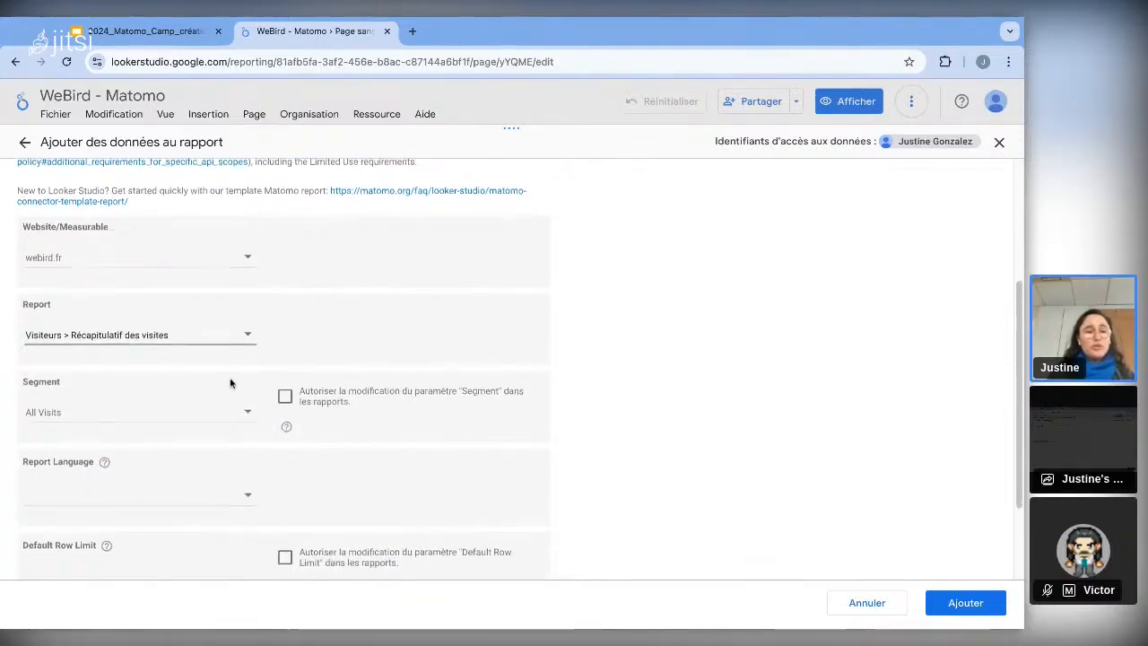
{"action": "scroll", "coordinate": [71, 384], "scroll_direction": "down", "scroll_amount": 1}
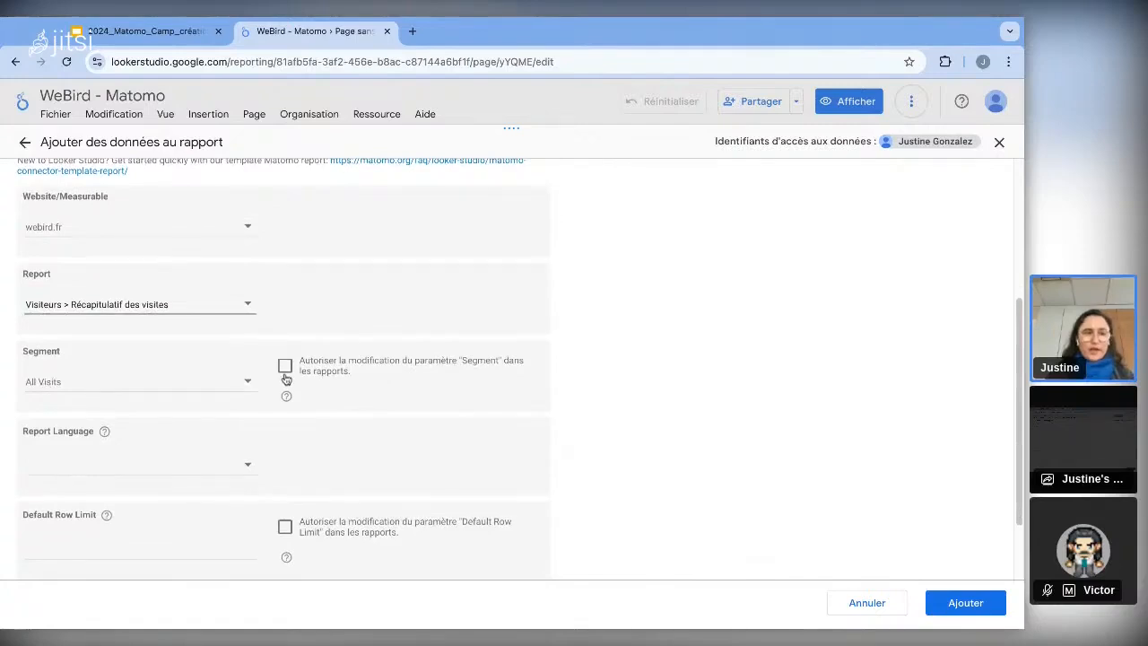
{"action": "left_click", "coordinate": [183, 386]}
{"action": "left_click", "coordinate": [163, 383]}
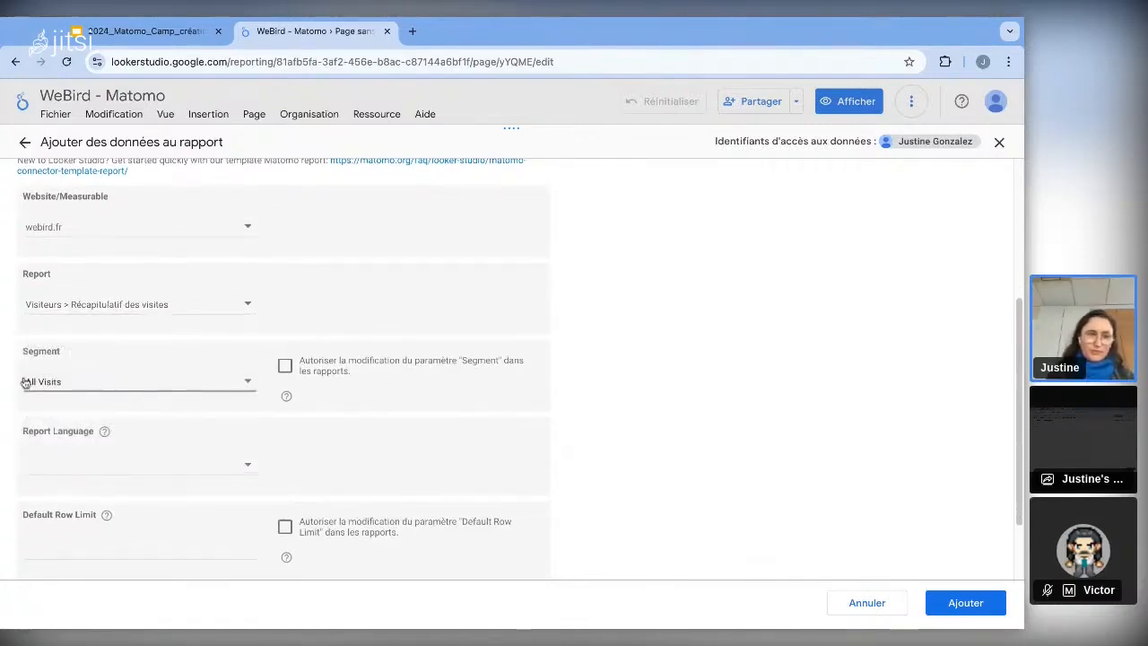
{"action": "left_click", "coordinate": [286, 366]}
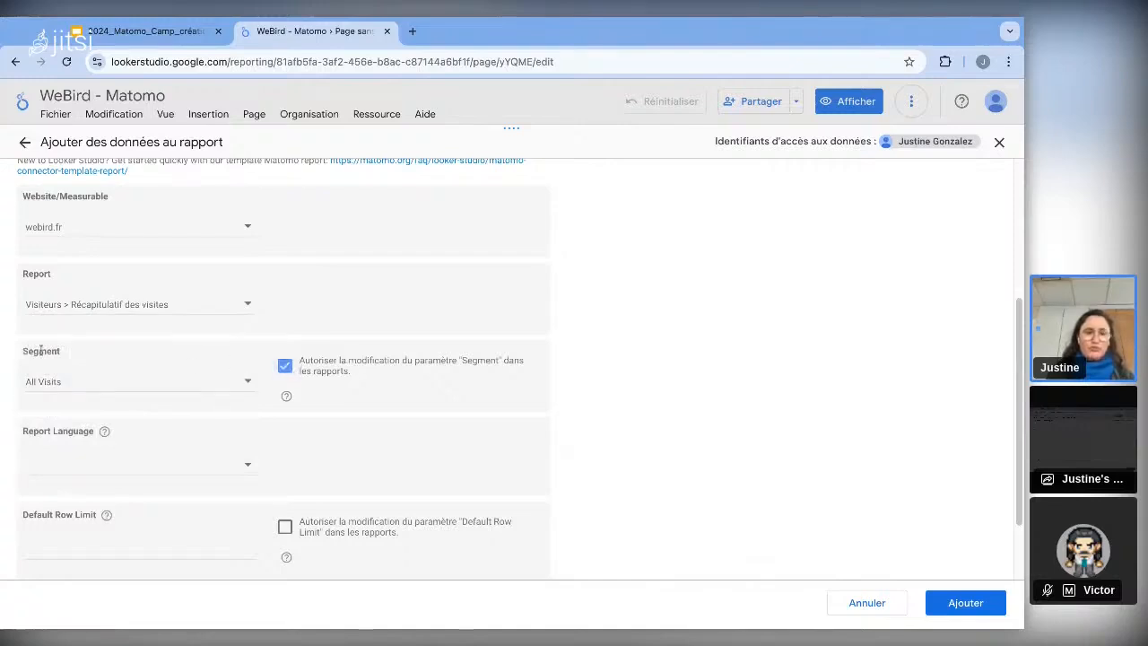
- Set the report language to Français and allow the Default Row Limit parameter to be modified in reports
{"action": "left_click", "coordinate": [179, 466]}
{"action": "type", "text": "fra"}
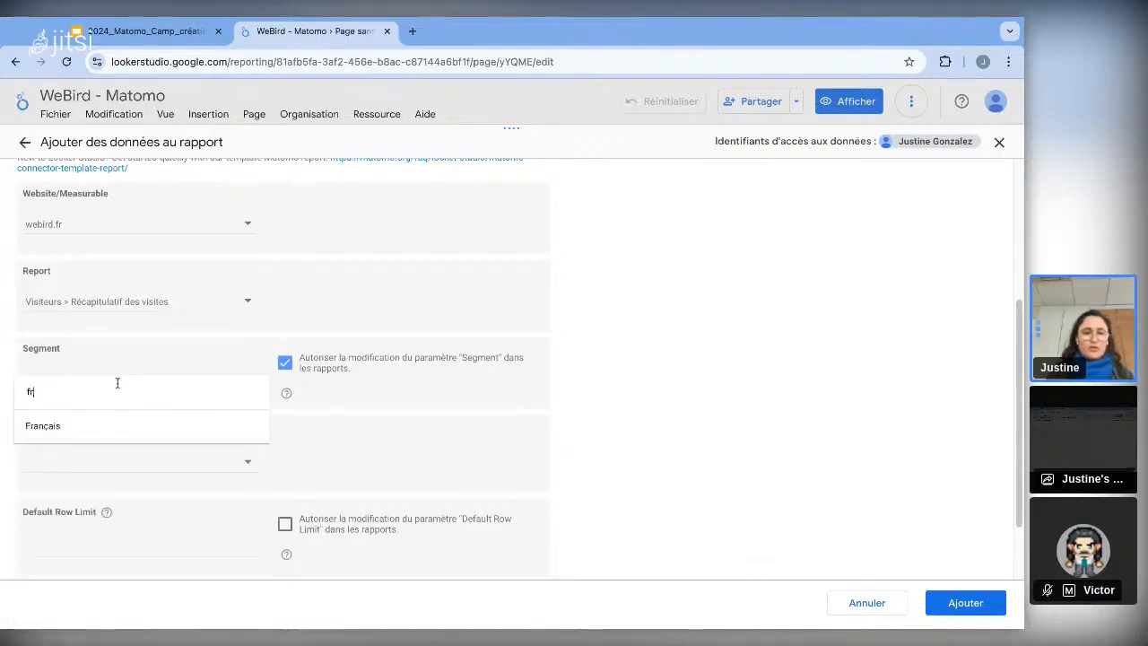
{"action": "left_click", "coordinate": [138, 422]}
{"action": "scroll", "coordinate": [428, 463], "scroll_direction": "down", "scroll_amount": 1}
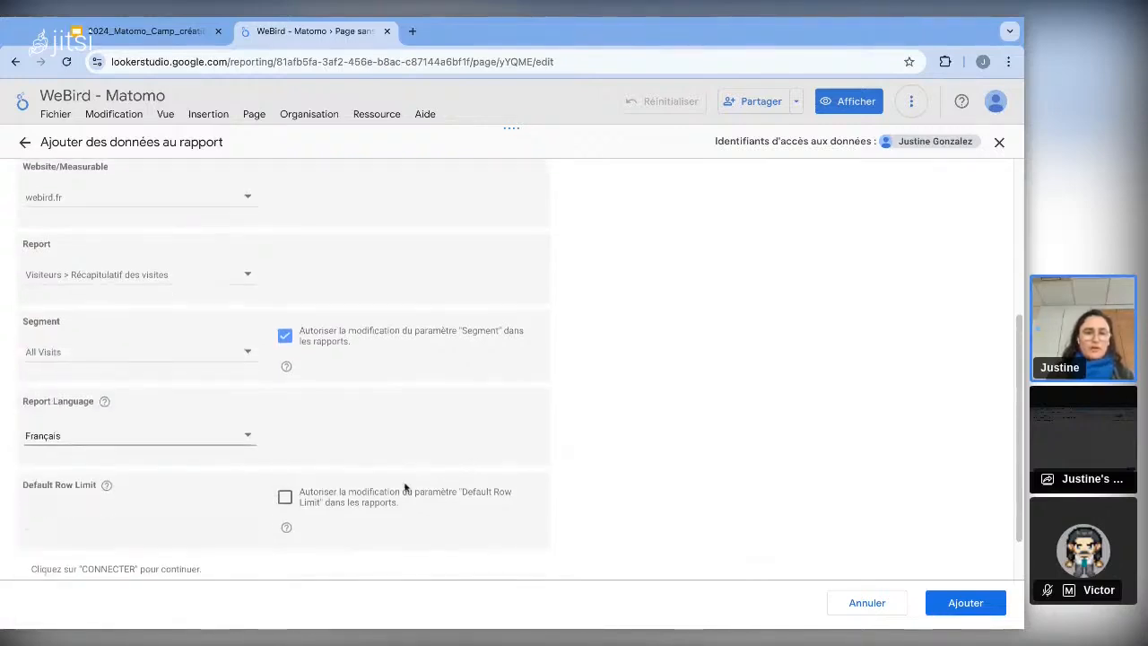
{"action": "left_click", "coordinate": [284, 496]}
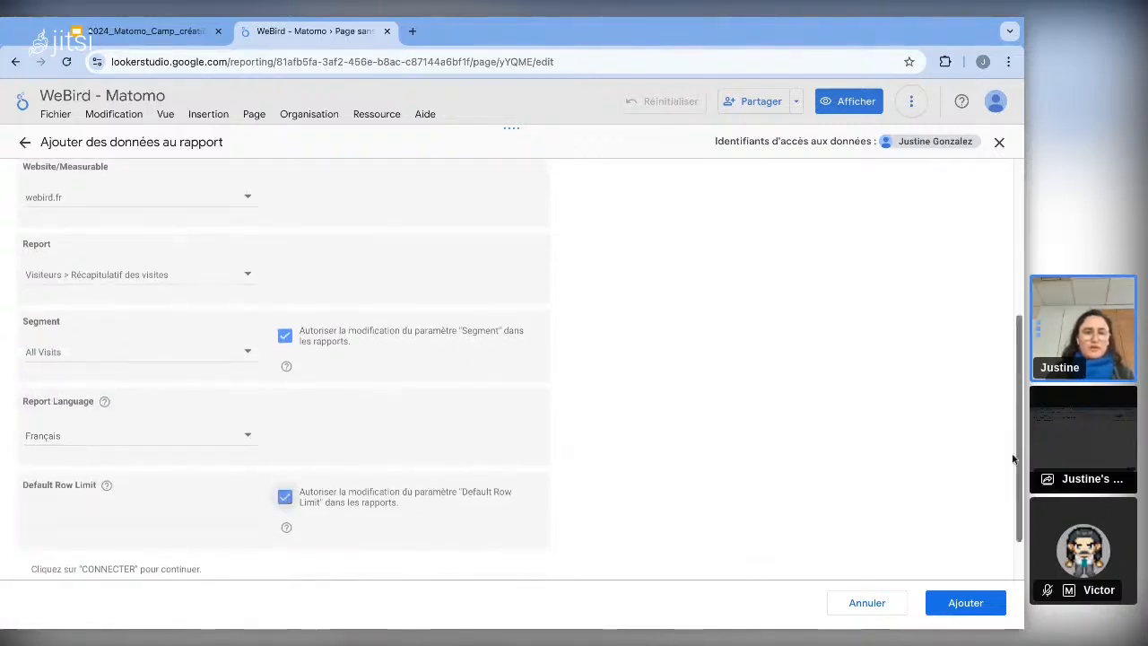
- Add the configured Matomo Analytics data source to the report and authorize sharing of its Segment and Default Row Limit parameters
{"action": "left_click", "coordinate": [958, 603]}
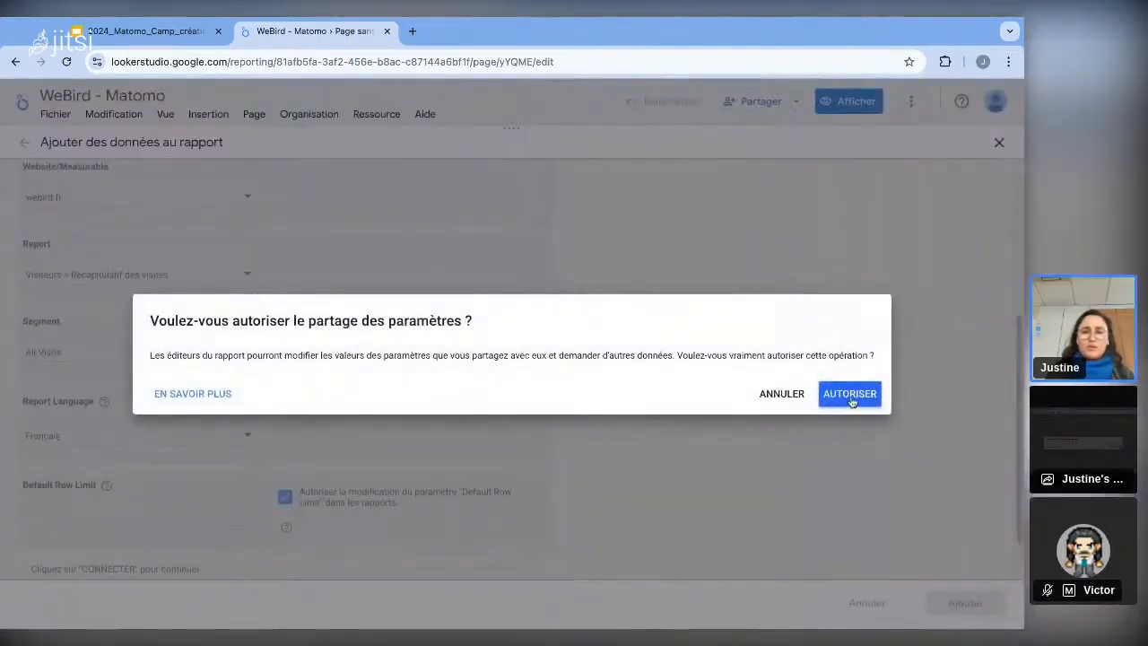
{"action": "left_click", "coordinate": [849, 394]}
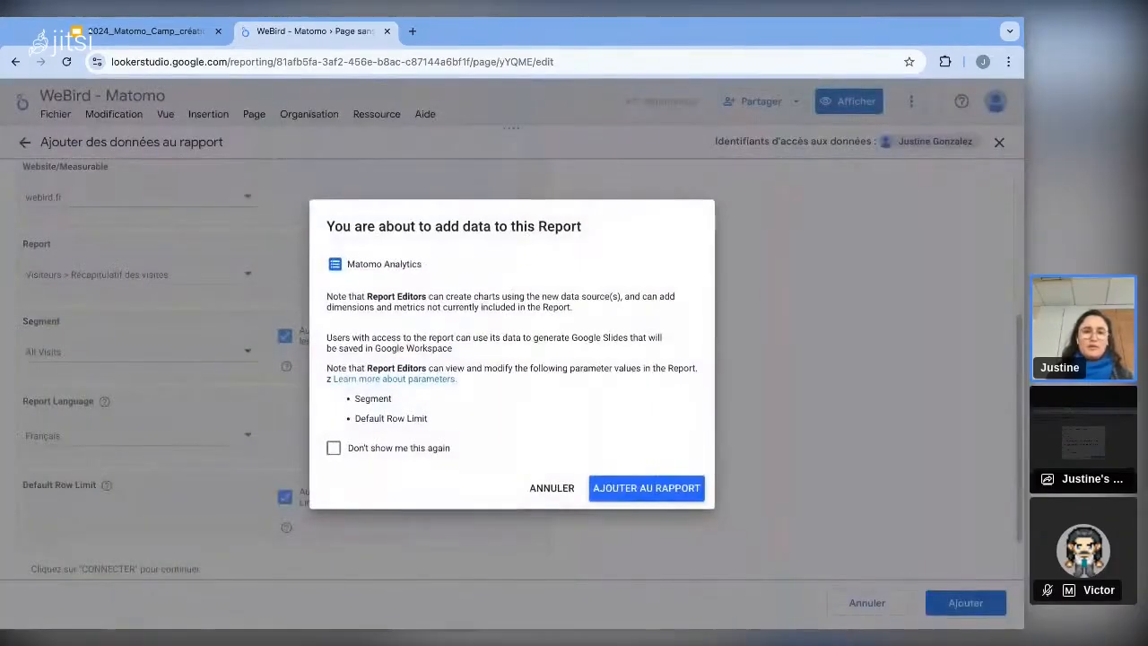
{"action": "left_click", "coordinate": [661, 496]}
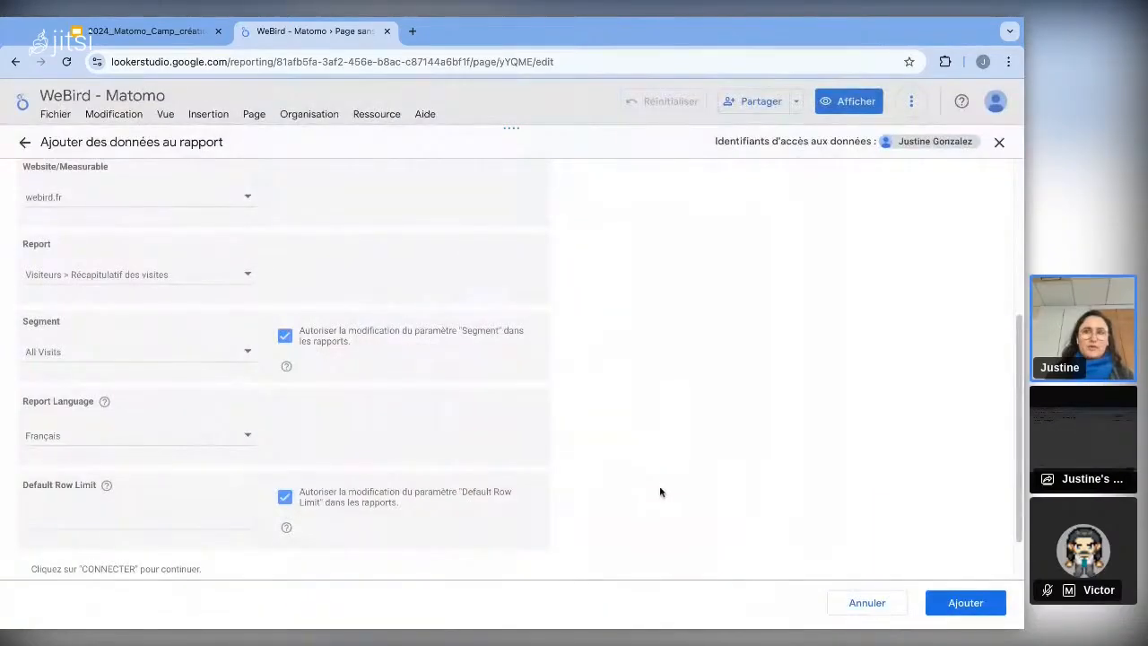
{"action": "left_click", "coordinate": [965, 602]}
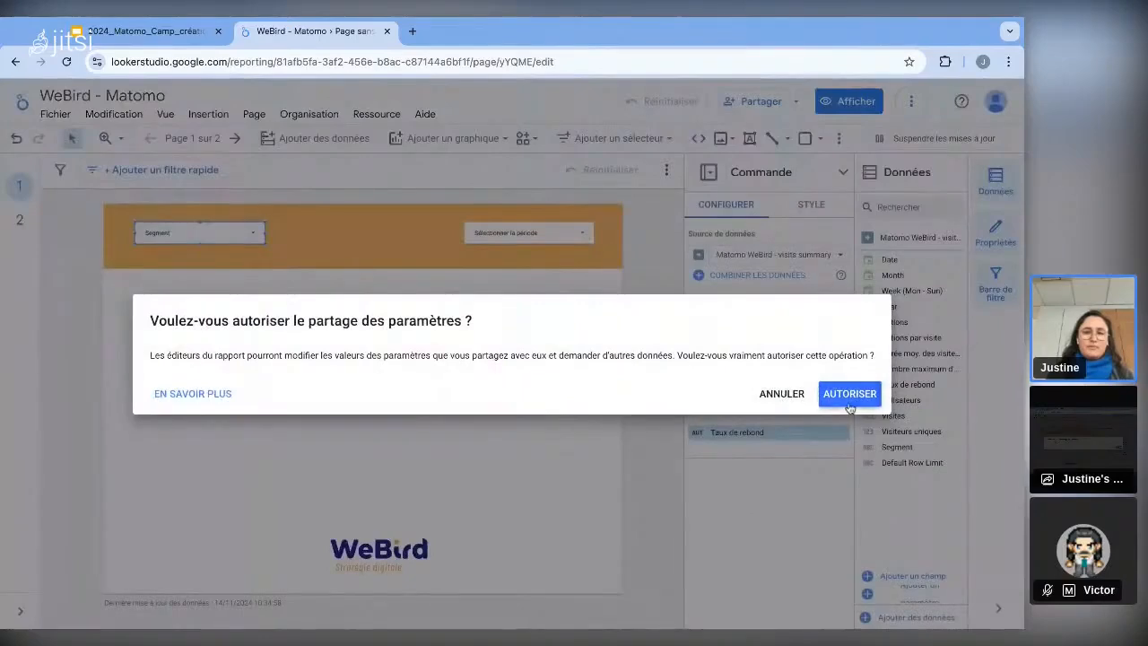
{"action": "left_click", "coordinate": [849, 394]}
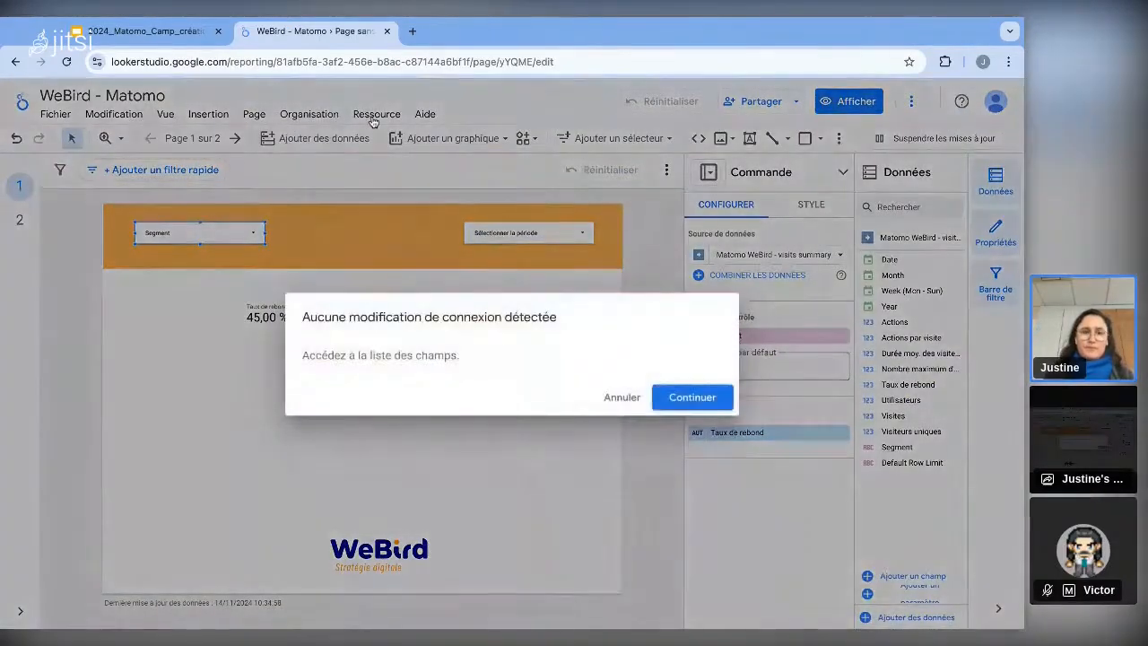
{"action": "left_click", "coordinate": [689, 404]}
- Rename the newly added Matomo Analytics data source as "Matomo Visites summary V2" and return to the report page
{"action": "left_click", "coordinate": [354, 116]}
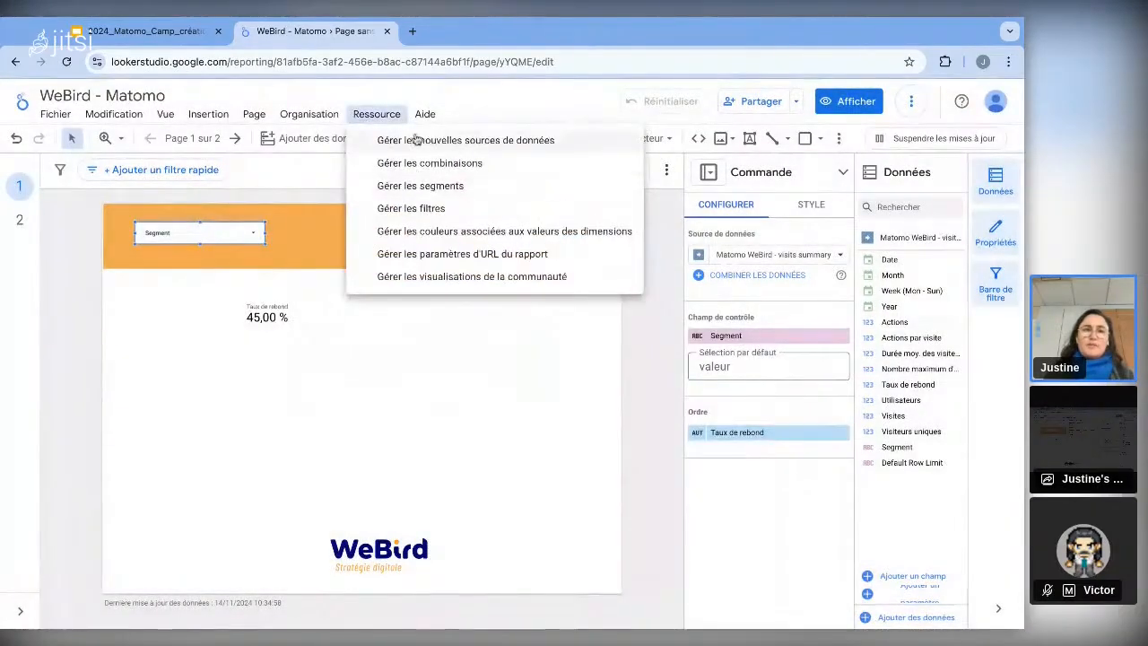
{"action": "left_click", "coordinate": [410, 139]}
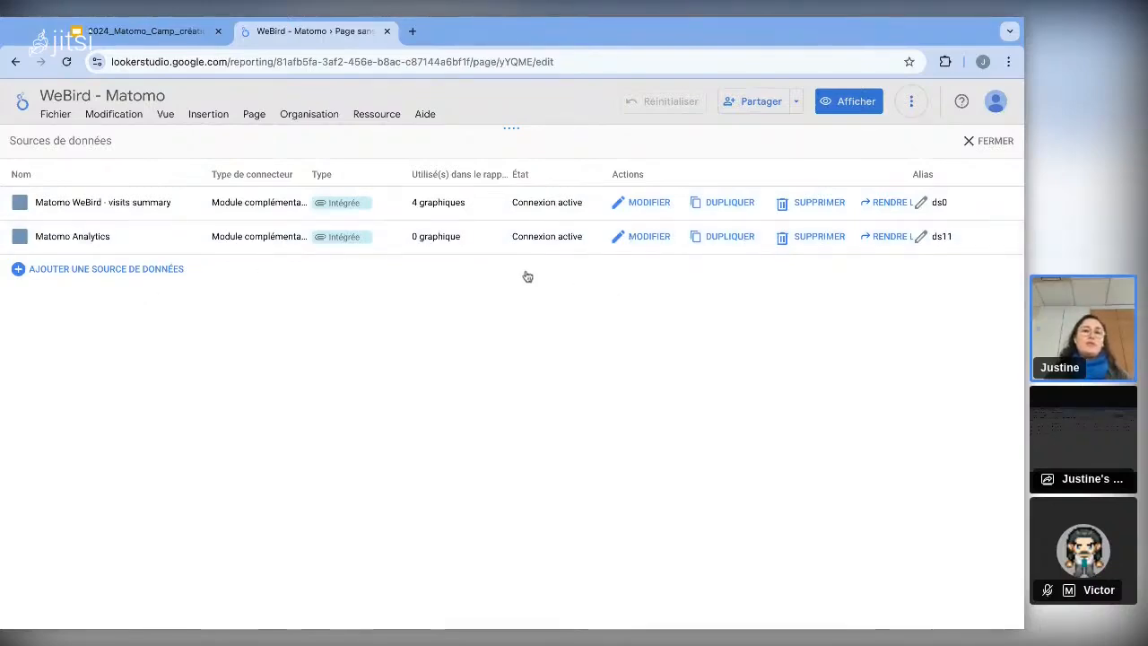
{"action": "left_click", "coordinate": [637, 238]}
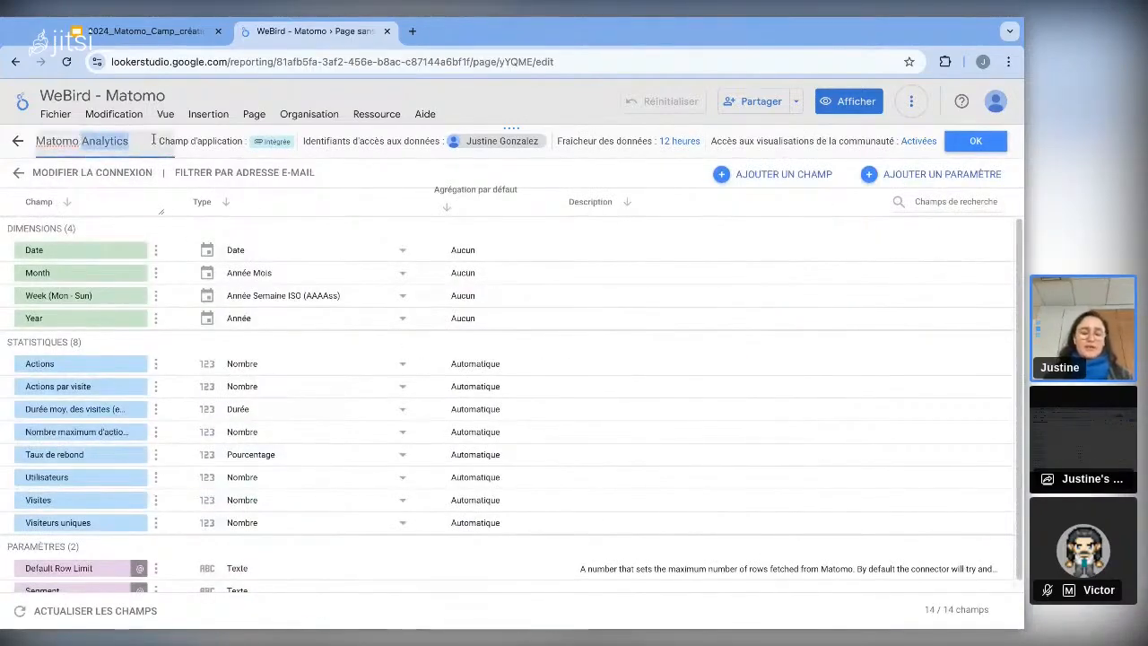
{"action": "type", "text": "Visites s"}
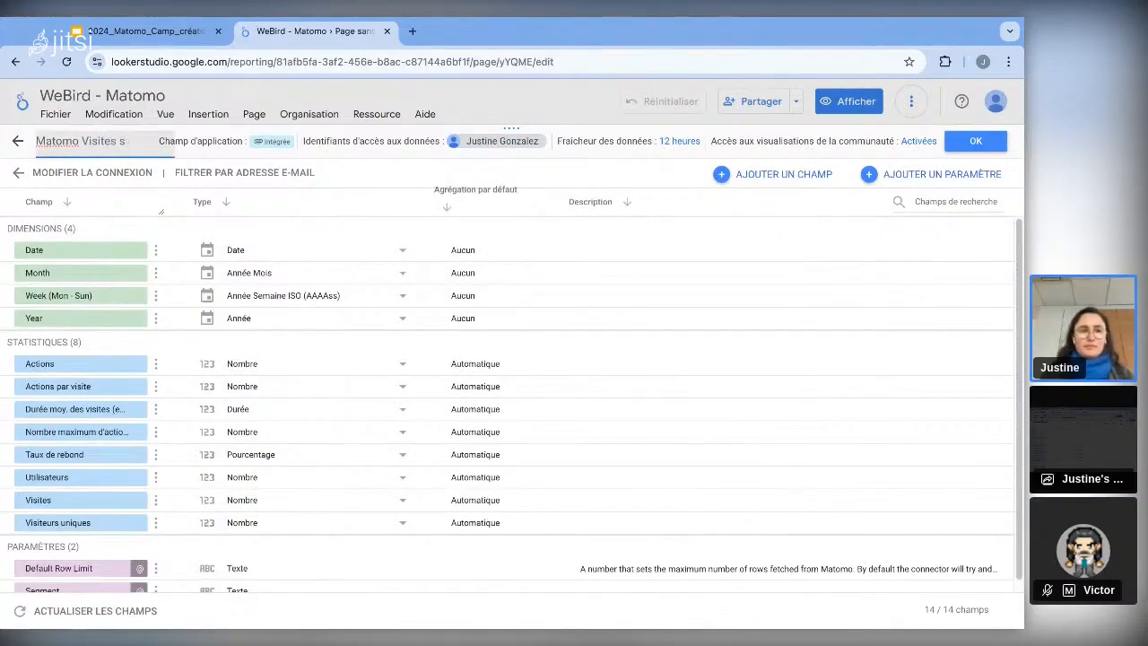
{"action": "type", "text": "ummary"}
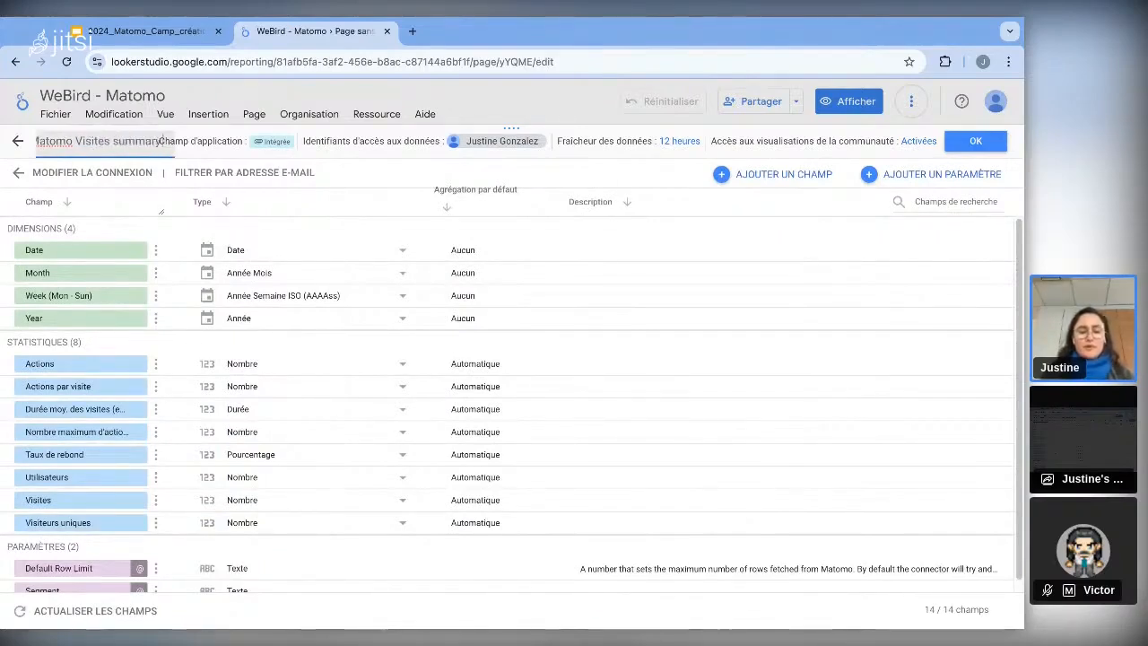
{"action": "type", "text": " V2"}
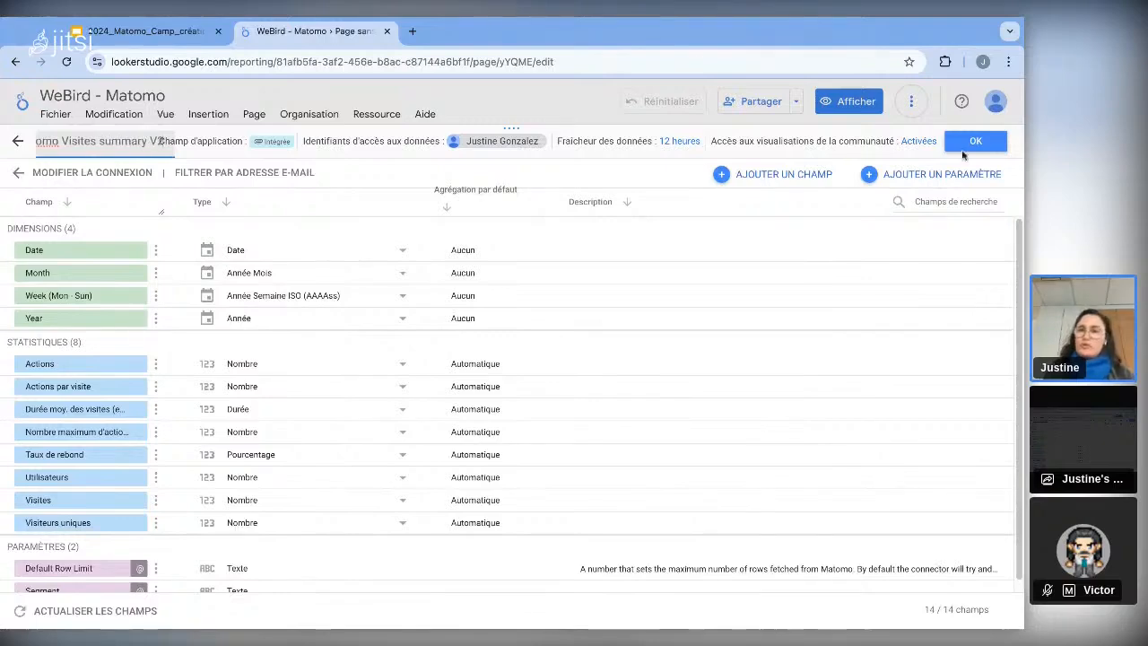
{"action": "left_click", "coordinate": [986, 141]}
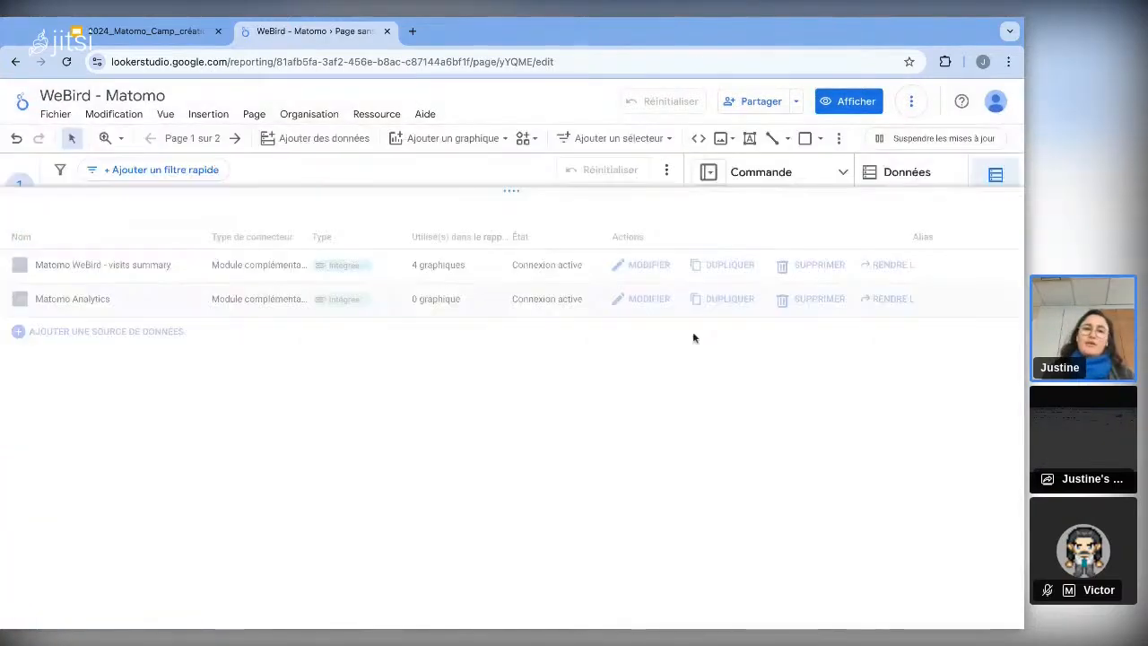
{"action": "left_click", "coordinate": [399, 350]}
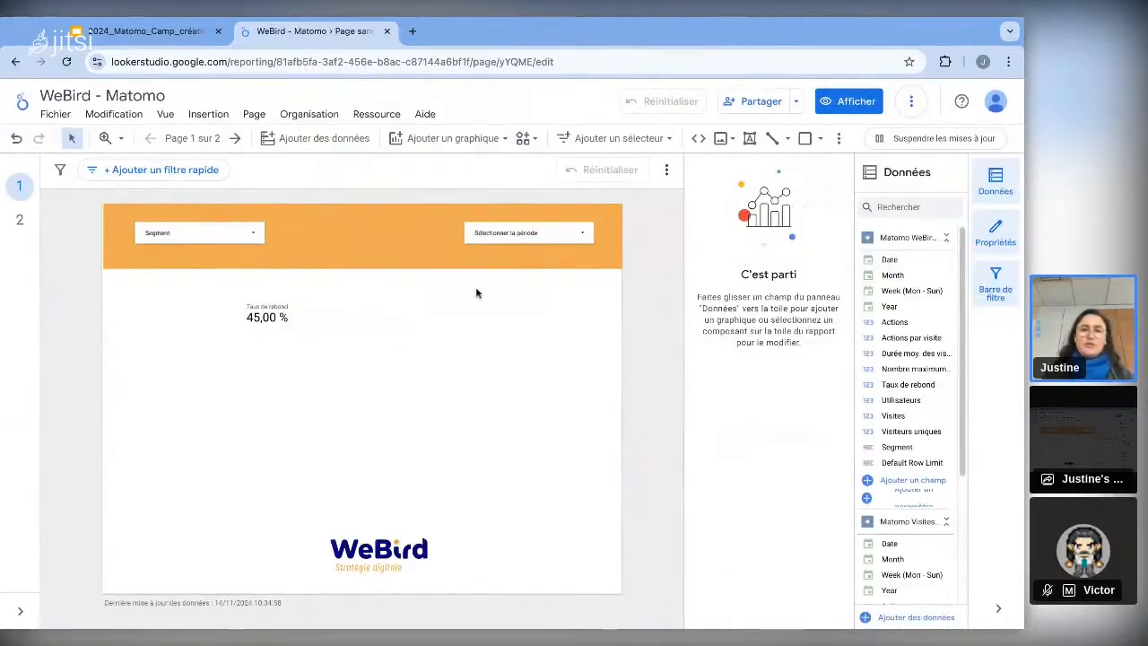
- Delete the existing Segment control from the orange header band on page 1
{"action": "left_click", "coordinate": [170, 233]}
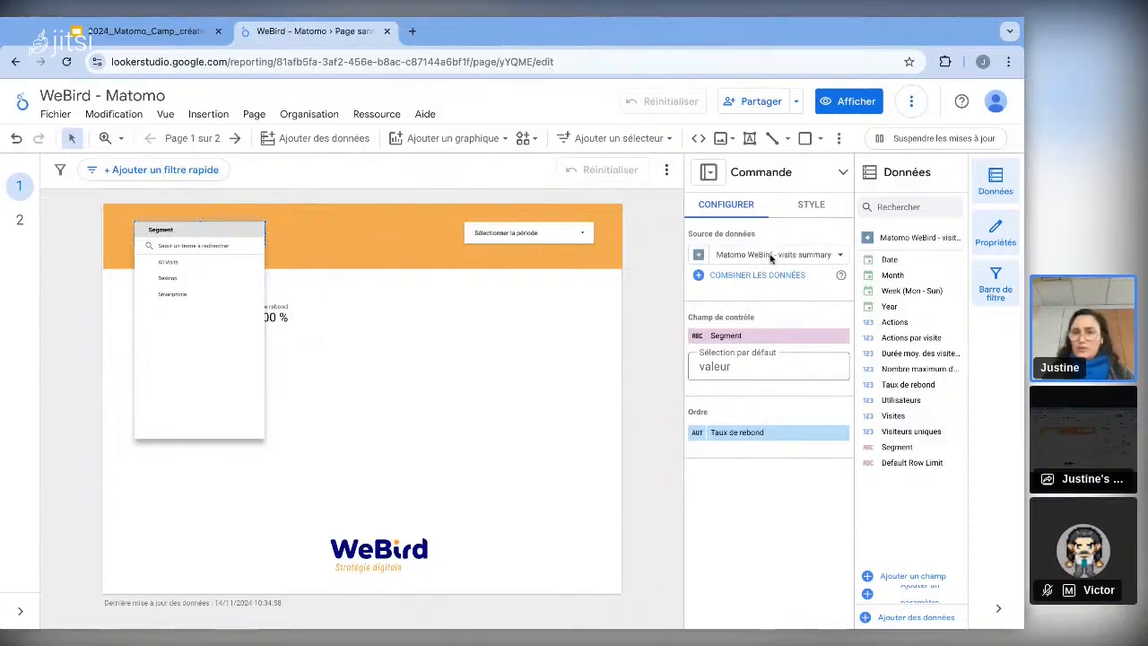
{"action": "left_click", "coordinate": [440, 321]}
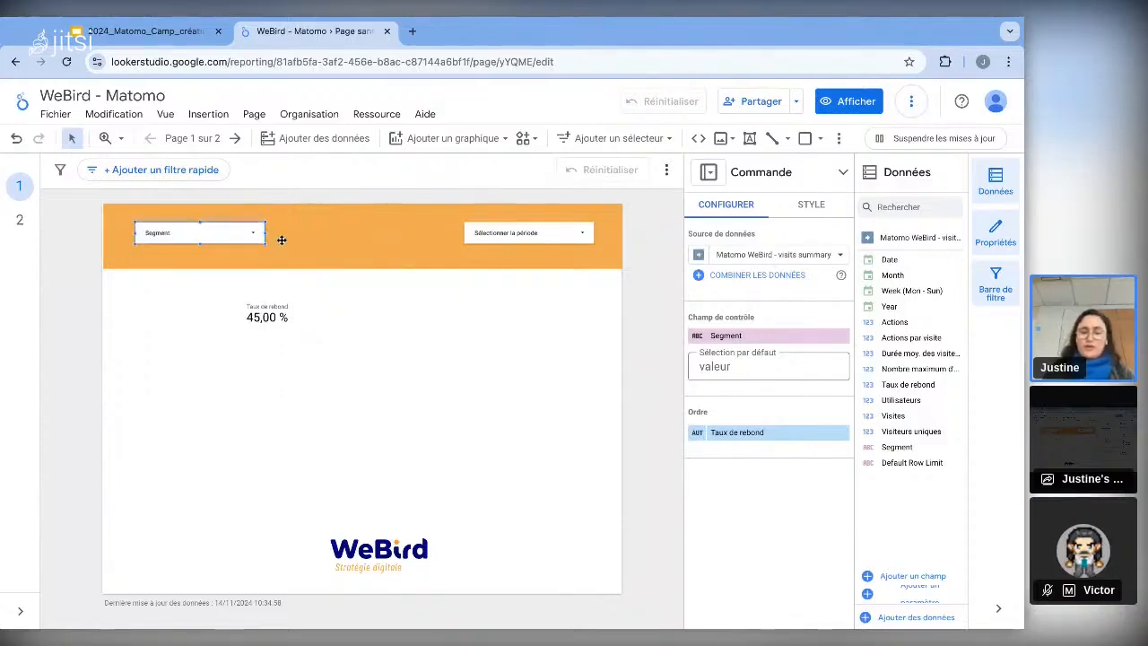
{"action": "key", "text": "Delete"}
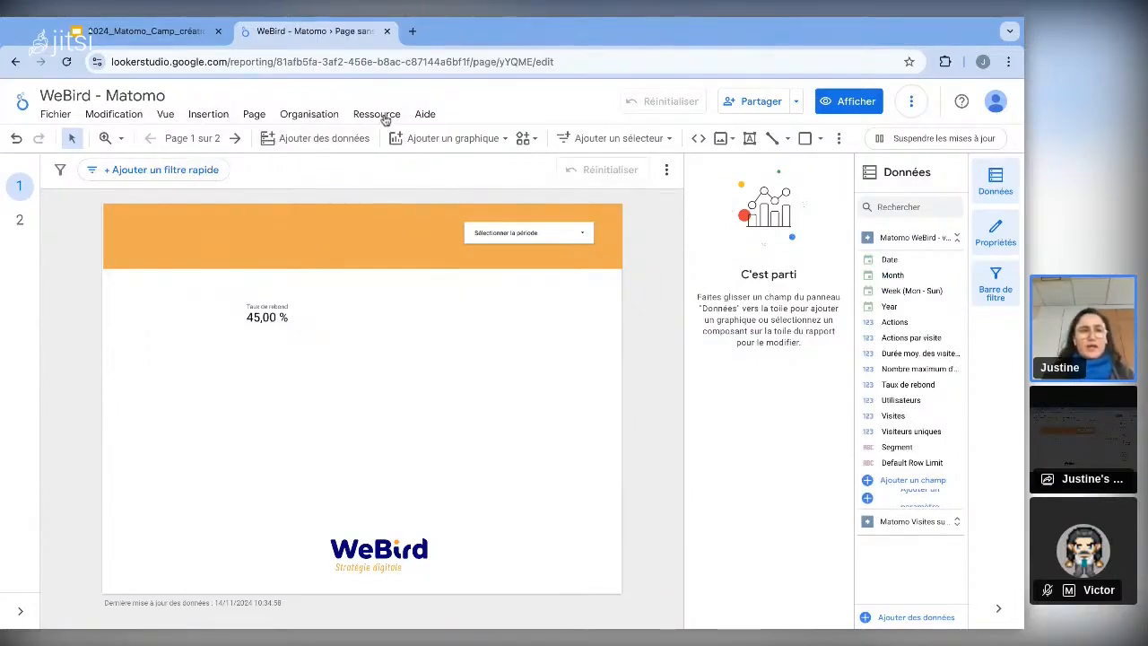
- Insert a drop-down list control in the orange header band, opposite the date range selector
{"action": "left_click", "coordinate": [208, 114]}
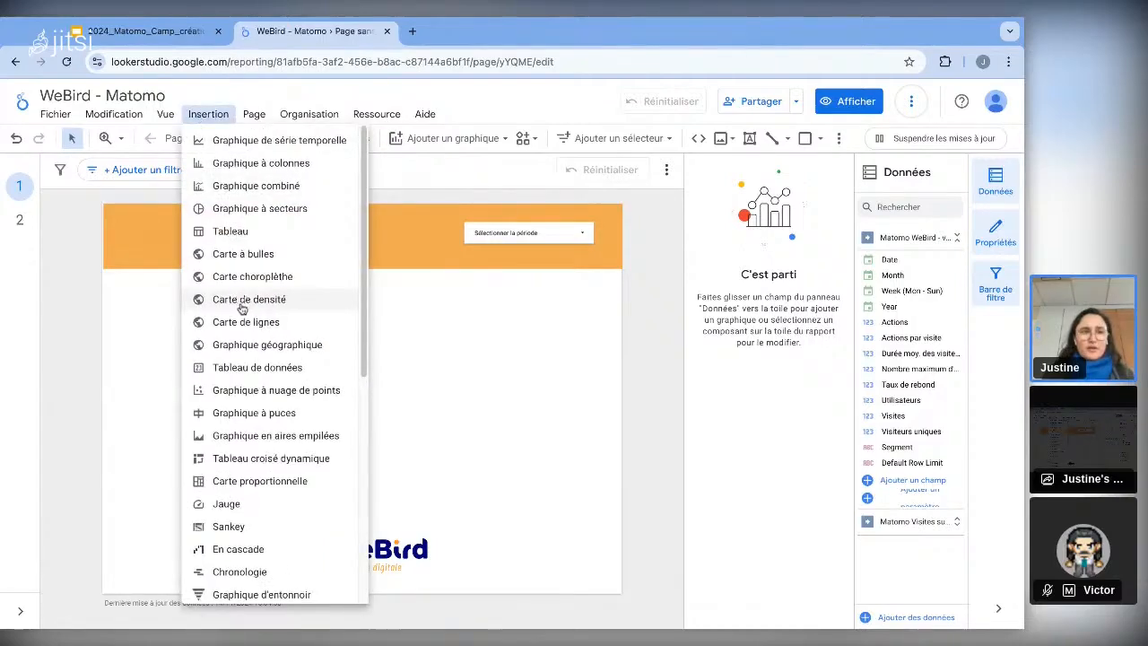
{"action": "scroll", "coordinate": [242, 307], "scroll_direction": "down", "scroll_amount": 5}
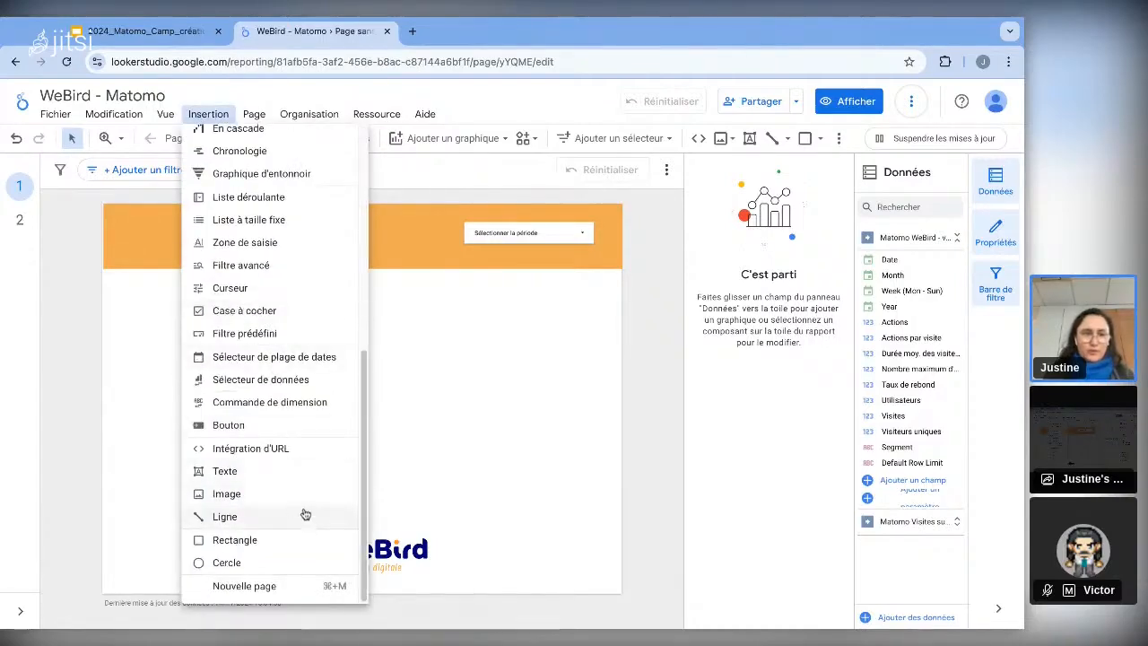
{"action": "scroll", "coordinate": [305, 499], "scroll_direction": "up", "scroll_amount": 1}
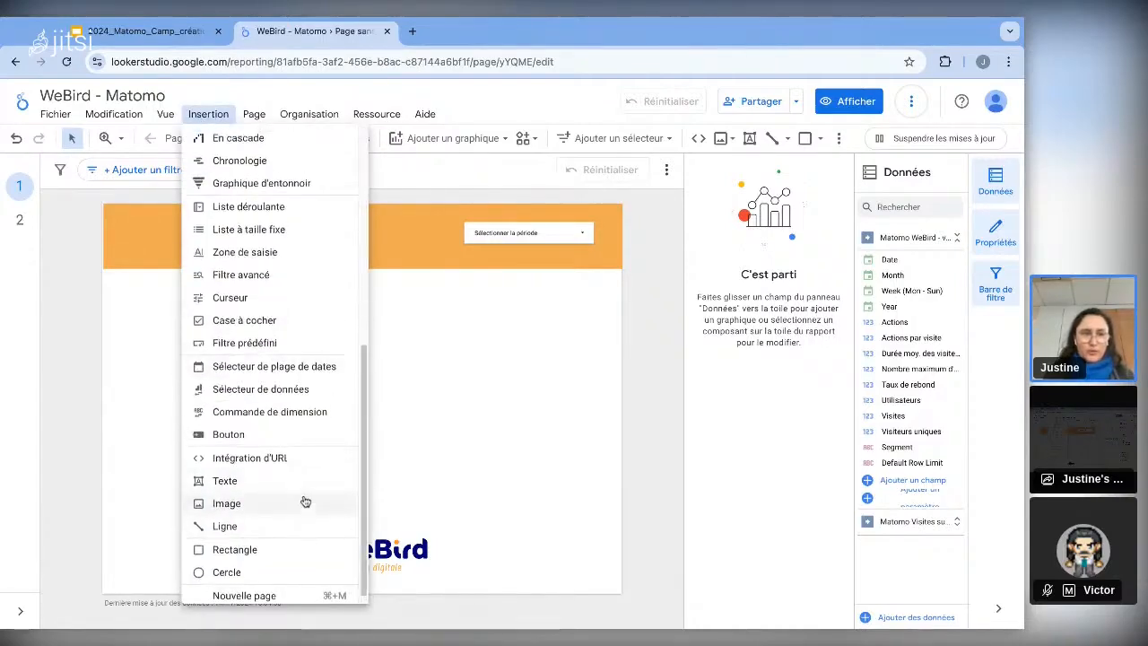
{"action": "left_click", "coordinate": [278, 218]}
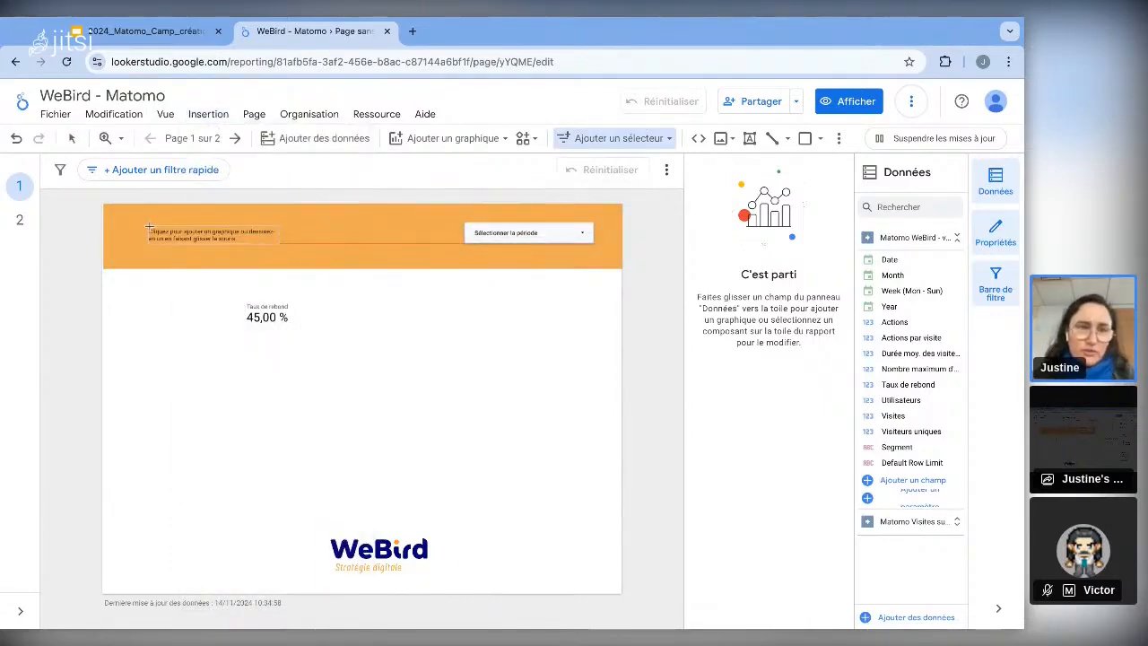
{"action": "left_click", "coordinate": [150, 223]}
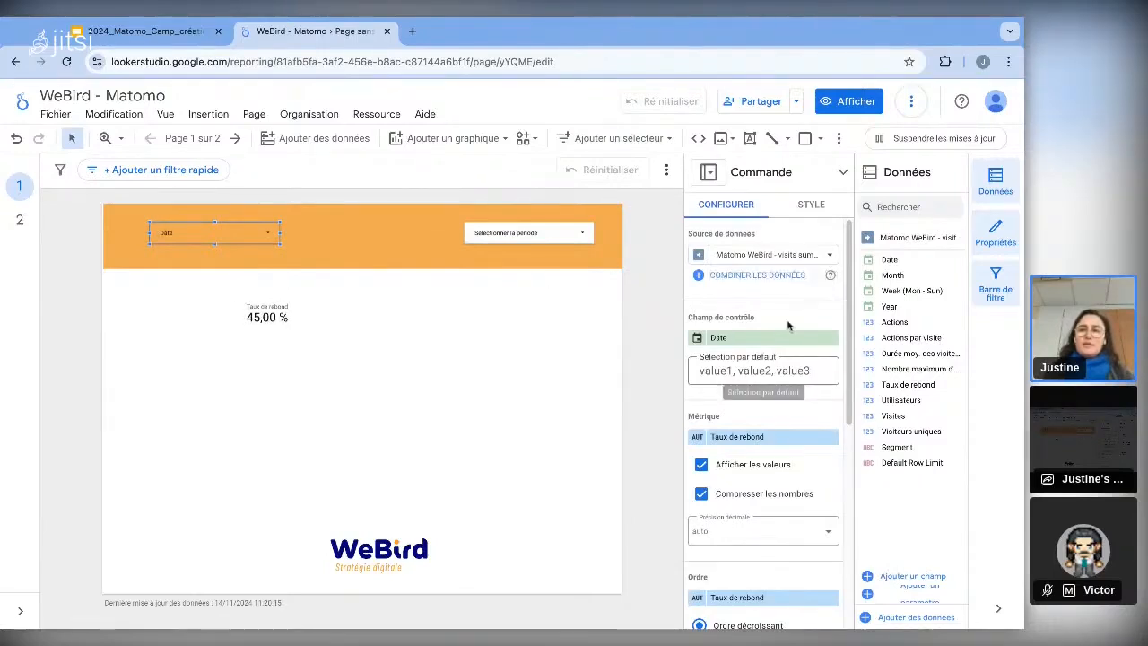
- Set the new drop-down list's control field to the Segment parameter
{"action": "left_click", "coordinate": [736, 341]}
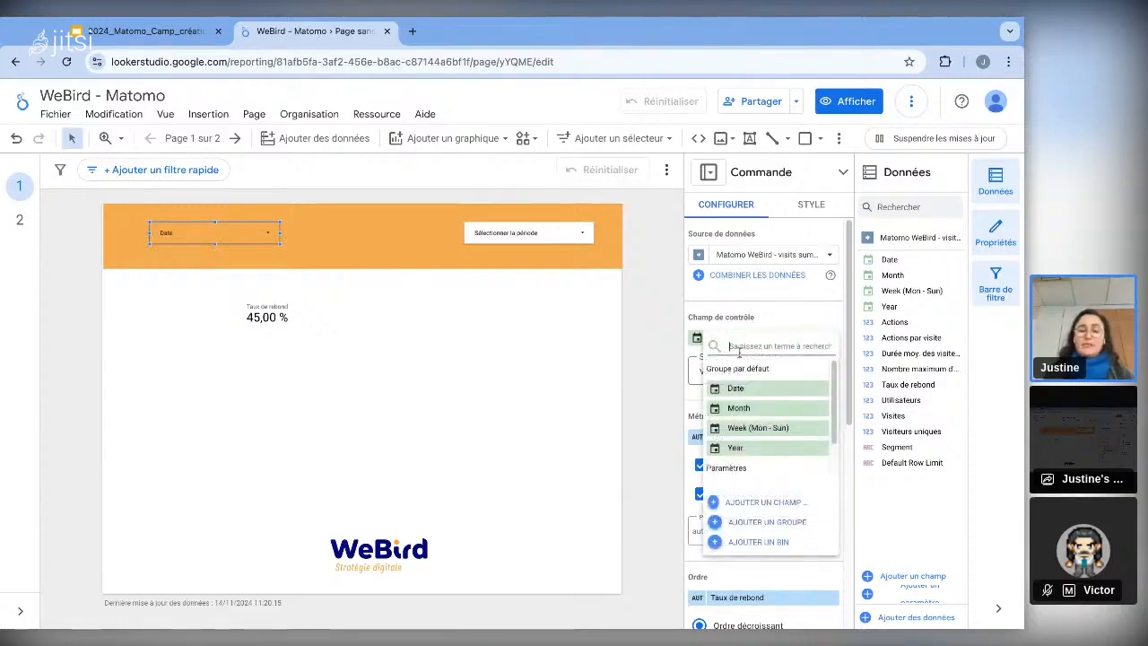
{"action": "type", "text": "s"}
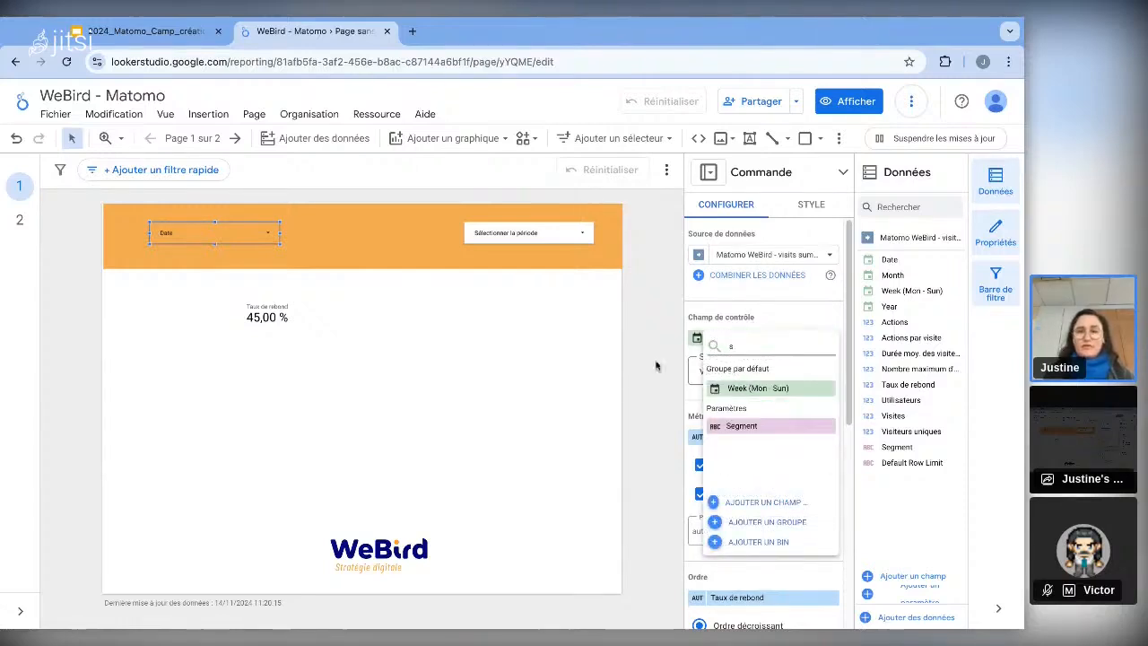
{"action": "left_click", "coordinate": [764, 335]}
{"action": "left_click", "coordinate": [765, 337]}
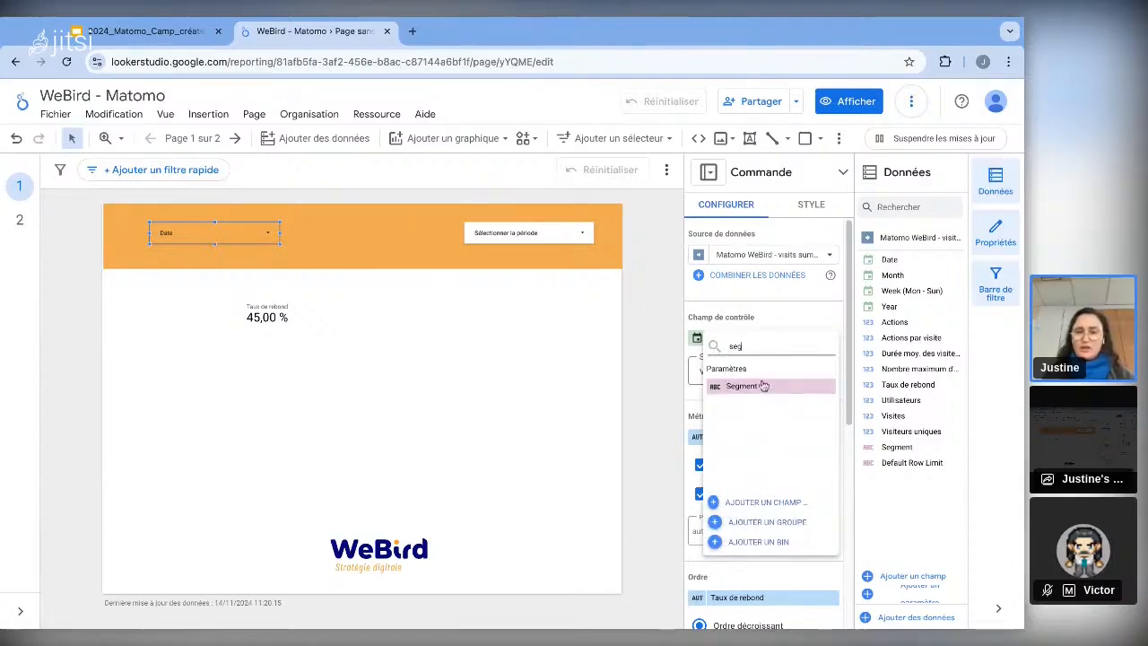
{"action": "left_click", "coordinate": [763, 387]}
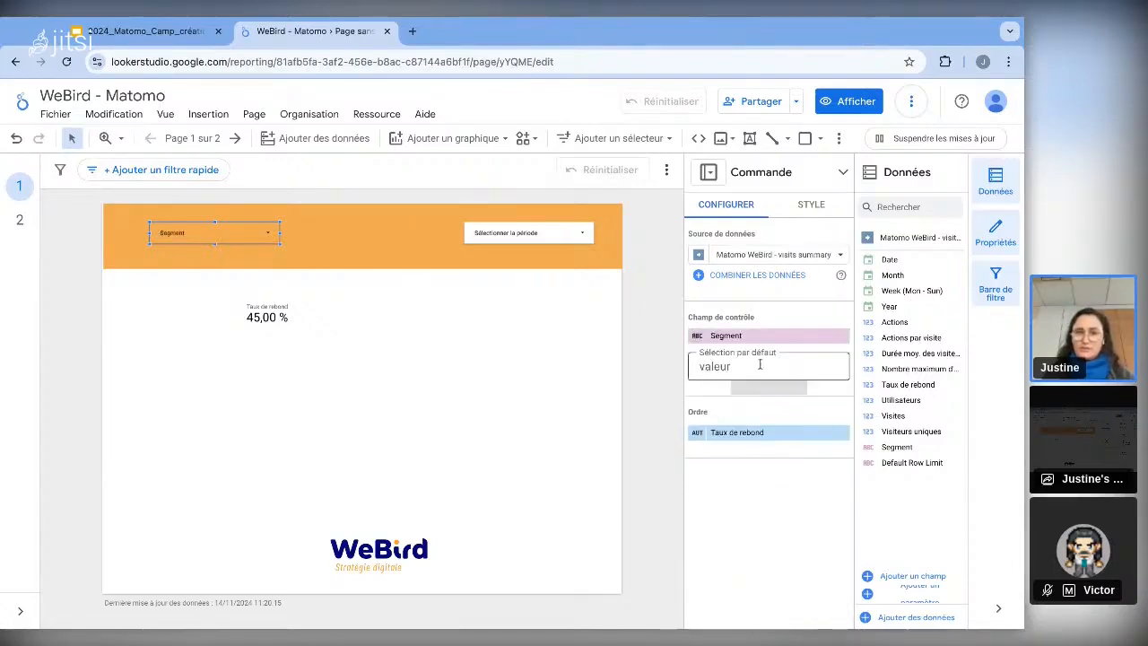
- Fill the Segment control's background with the theme's white colour
{"action": "left_click", "coordinate": [811, 205]}
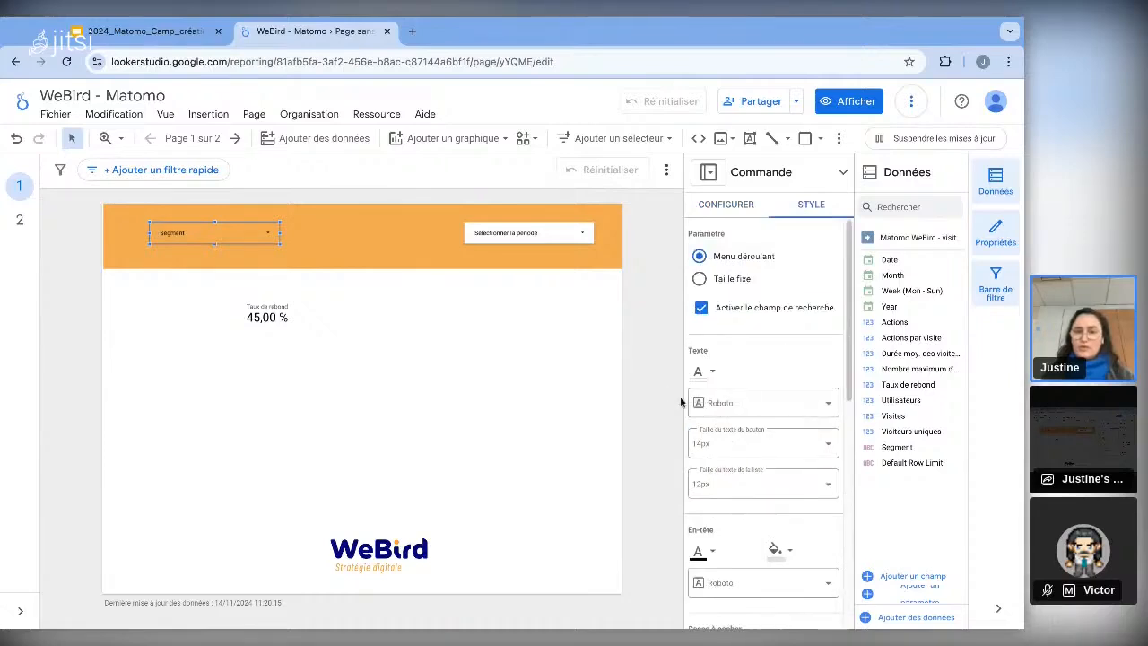
{"action": "scroll", "coordinate": [803, 495], "scroll_direction": "down", "scroll_amount": 5}
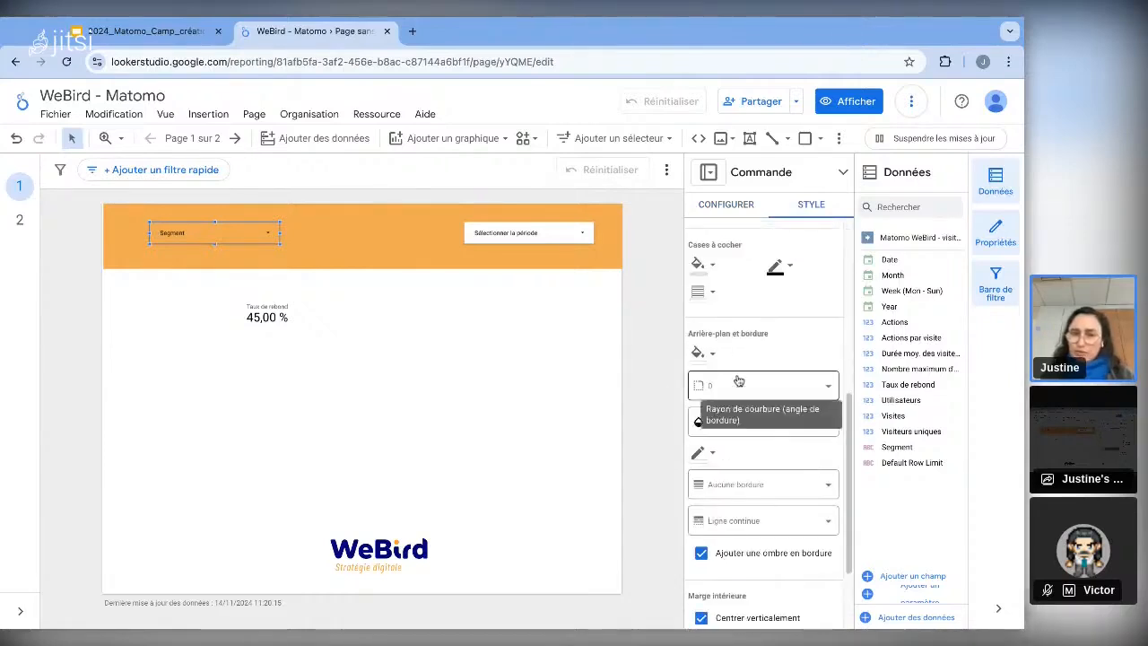
{"action": "left_click", "coordinate": [714, 359]}
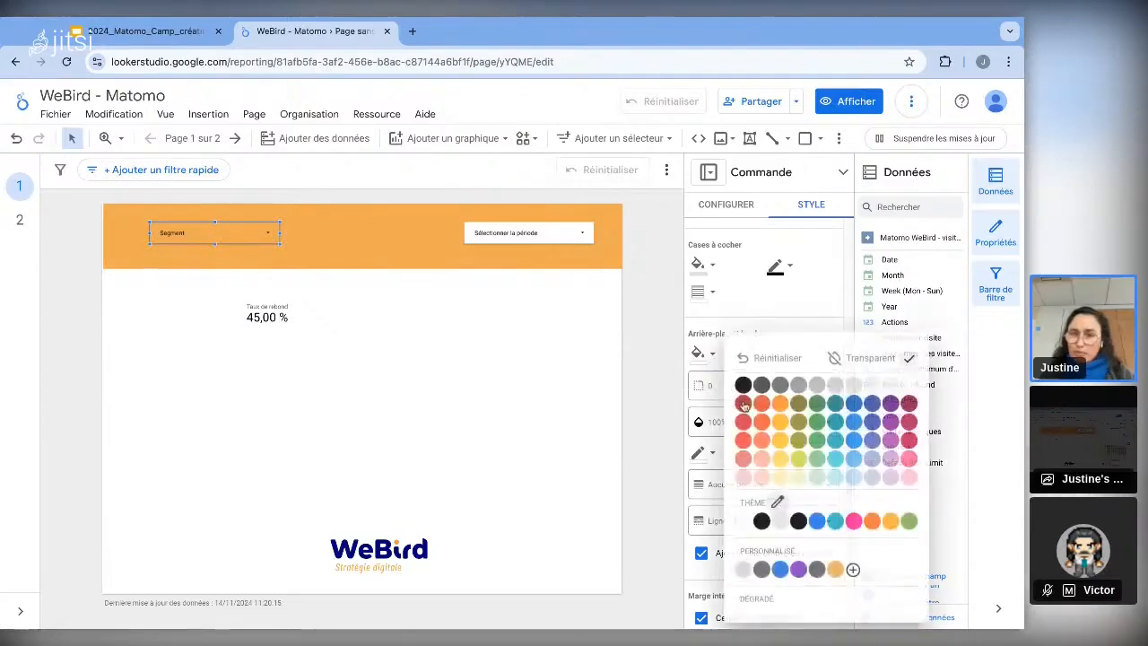
{"action": "left_click", "coordinate": [749, 525]}
{"action": "left_click", "coordinate": [424, 373]}
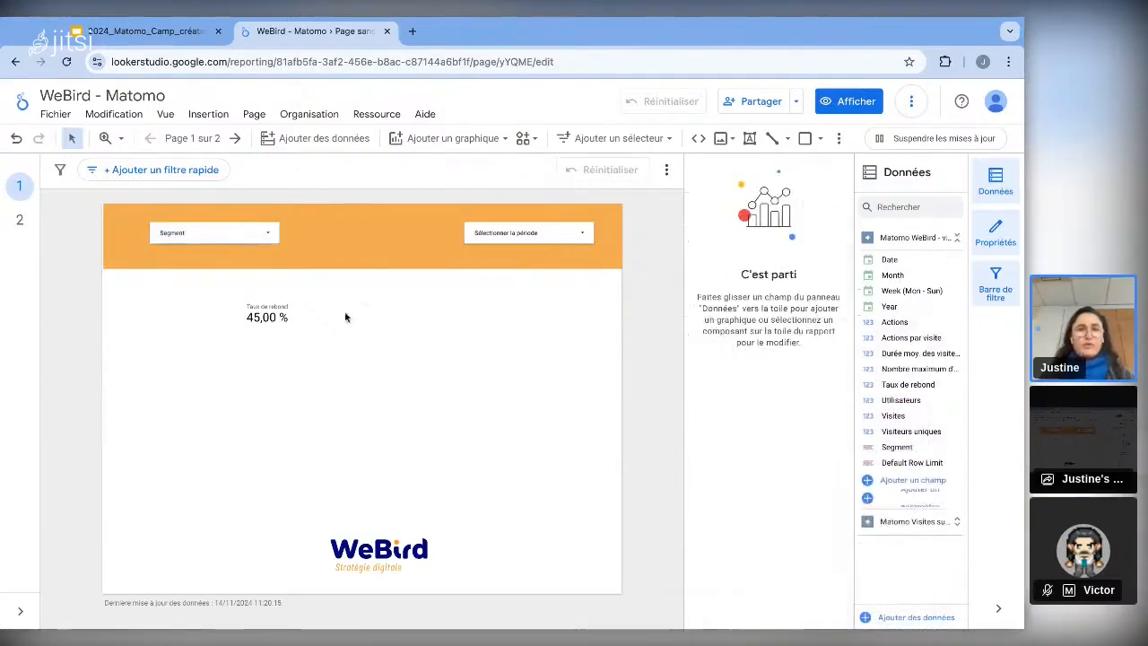
- Filter the "Taux de rebond" scorecard by choosing the Smartphone segment in the Segment control
{"action": "left_click", "coordinate": [274, 235]}
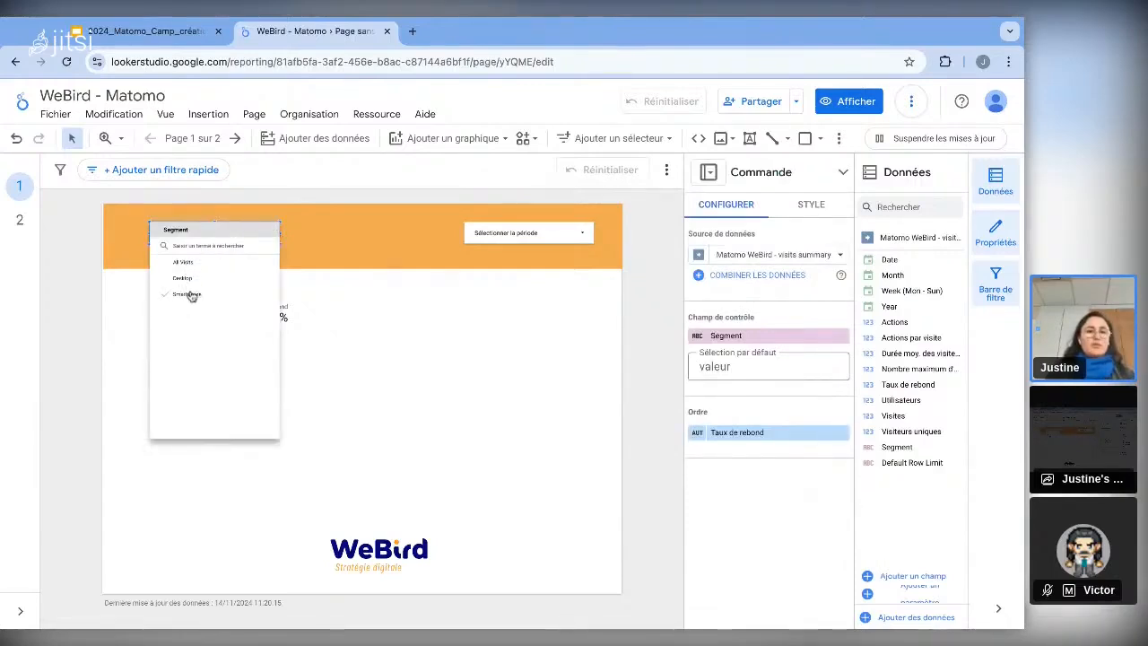
{"action": "left_click", "coordinate": [465, 336]}
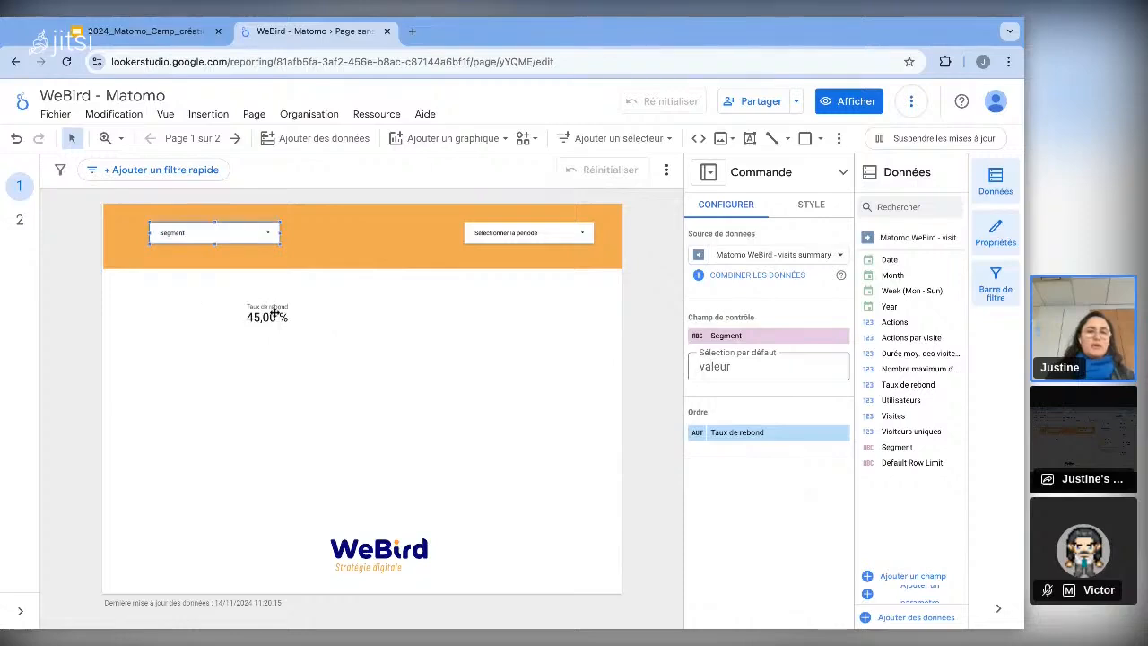
{"action": "left_click", "coordinate": [275, 312]}
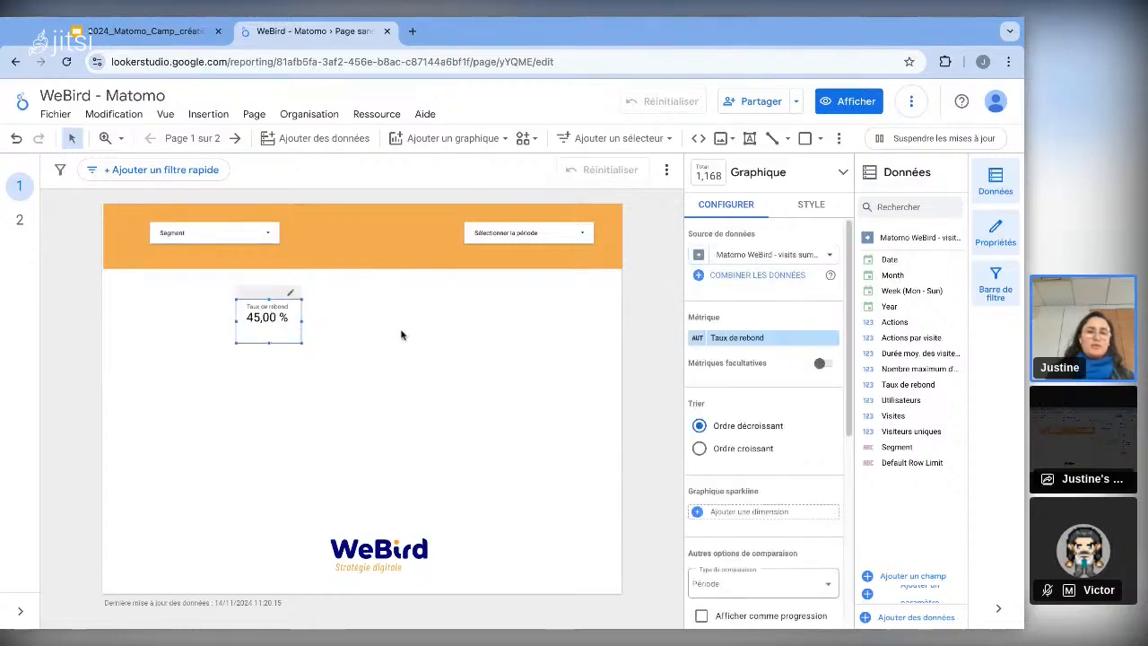
{"action": "left_click", "coordinate": [401, 335]}
{"action": "left_click", "coordinate": [217, 239]}
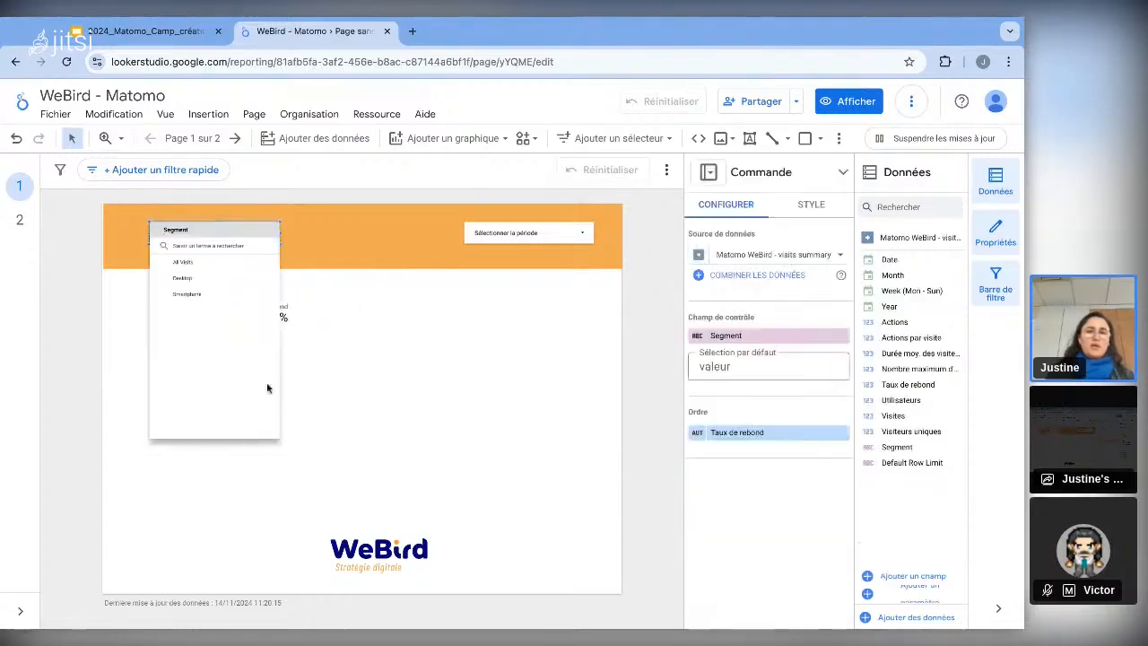
{"action": "left_click", "coordinate": [184, 296]}
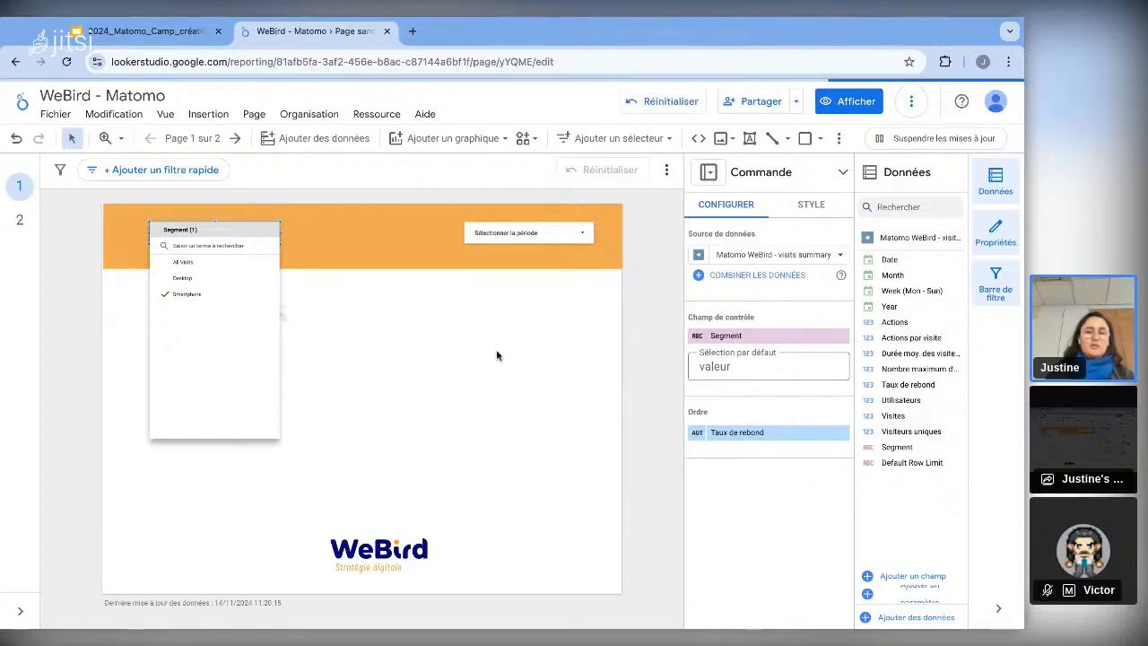
{"action": "left_click", "coordinate": [497, 355]}
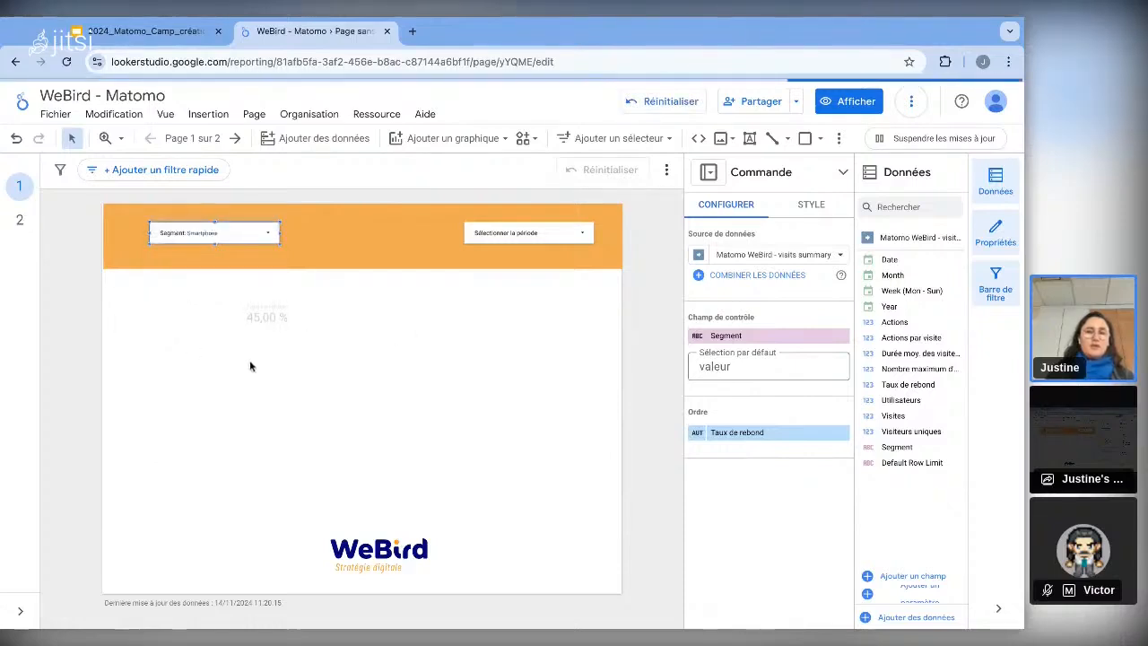
- Filter the "Taux de rebond" scorecard by choosing the Desktop segment in the Segment control
{"action": "left_click", "coordinate": [218, 245]}
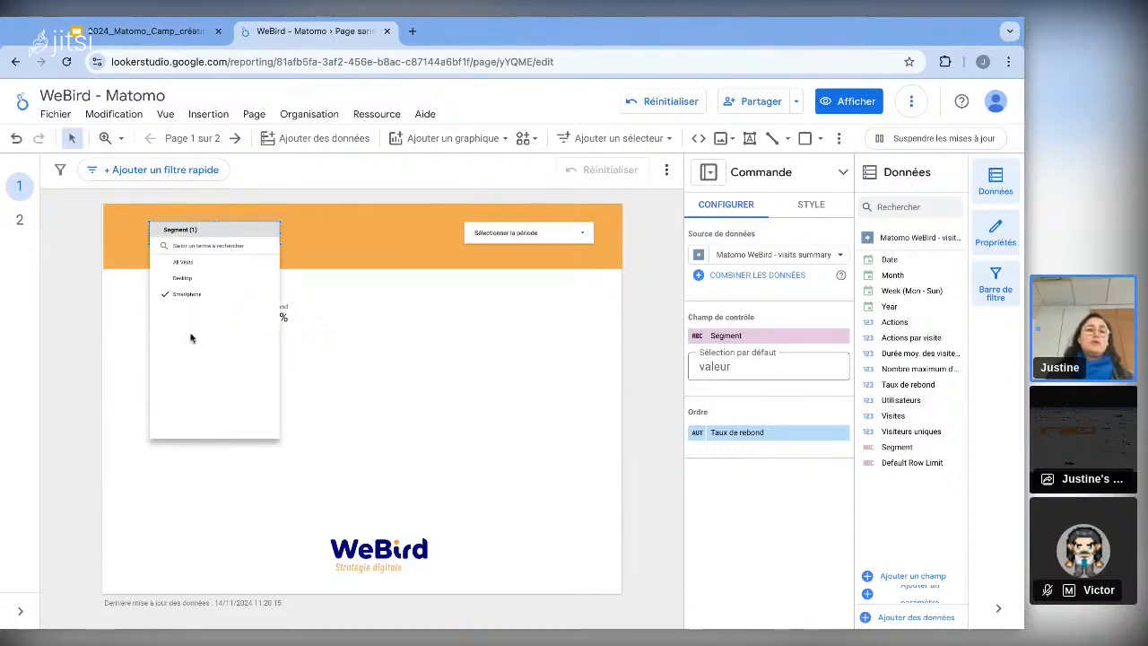
{"action": "left_click", "coordinate": [176, 283]}
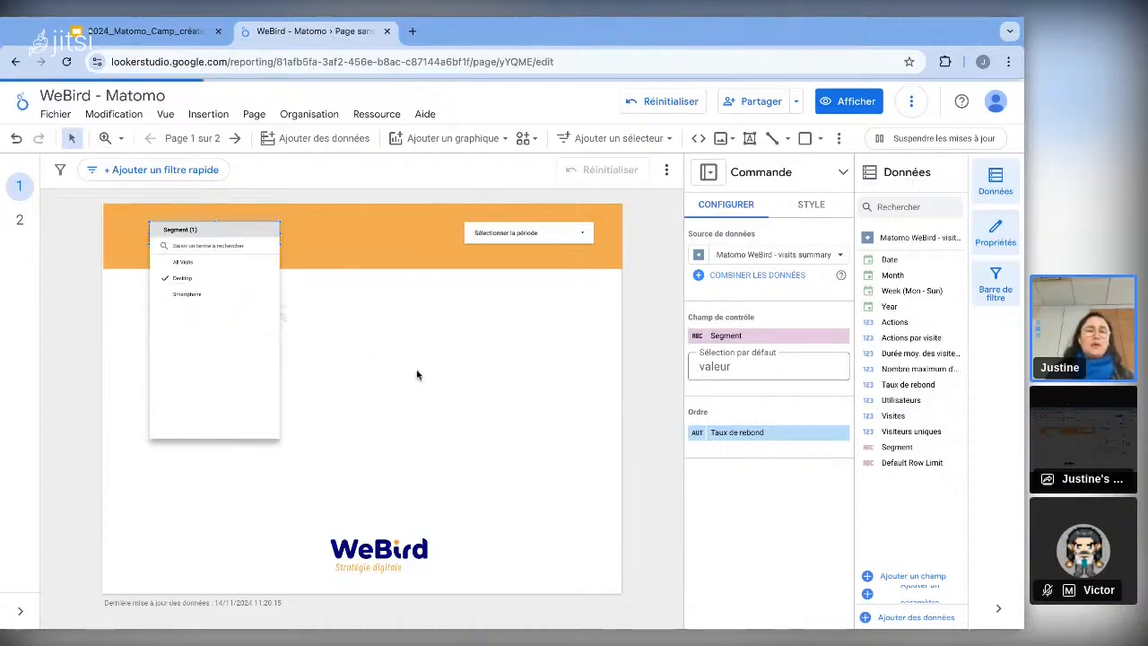
{"action": "left_click", "coordinate": [367, 349]}
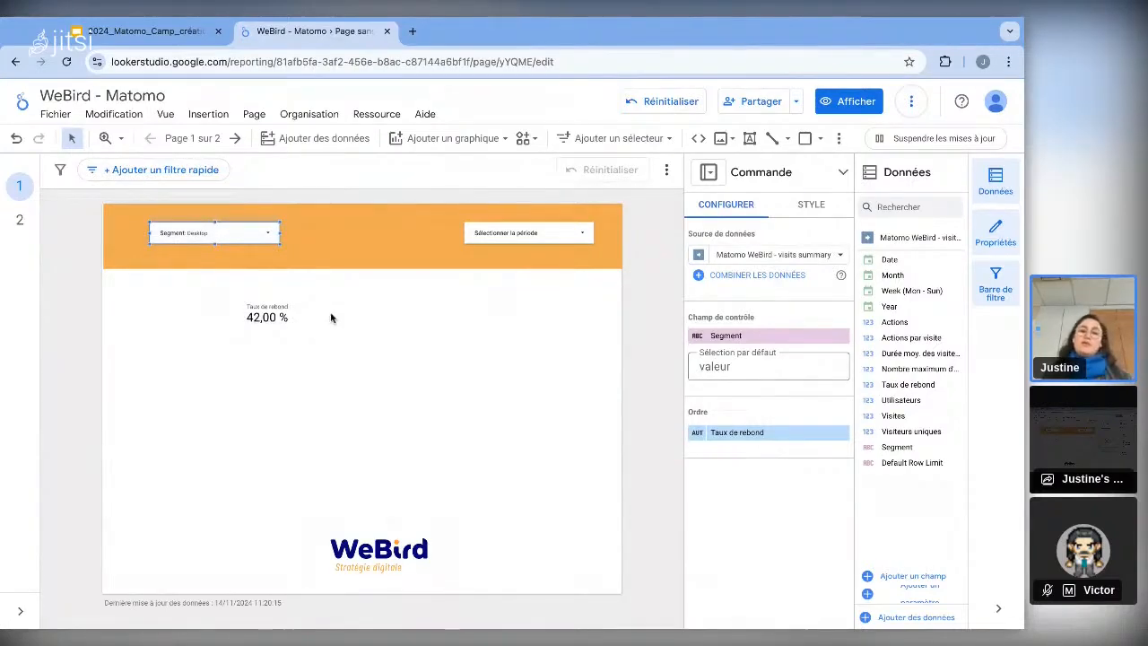
- Set the Segment control in the header to All Visits
{"action": "left_click", "coordinate": [252, 232]}
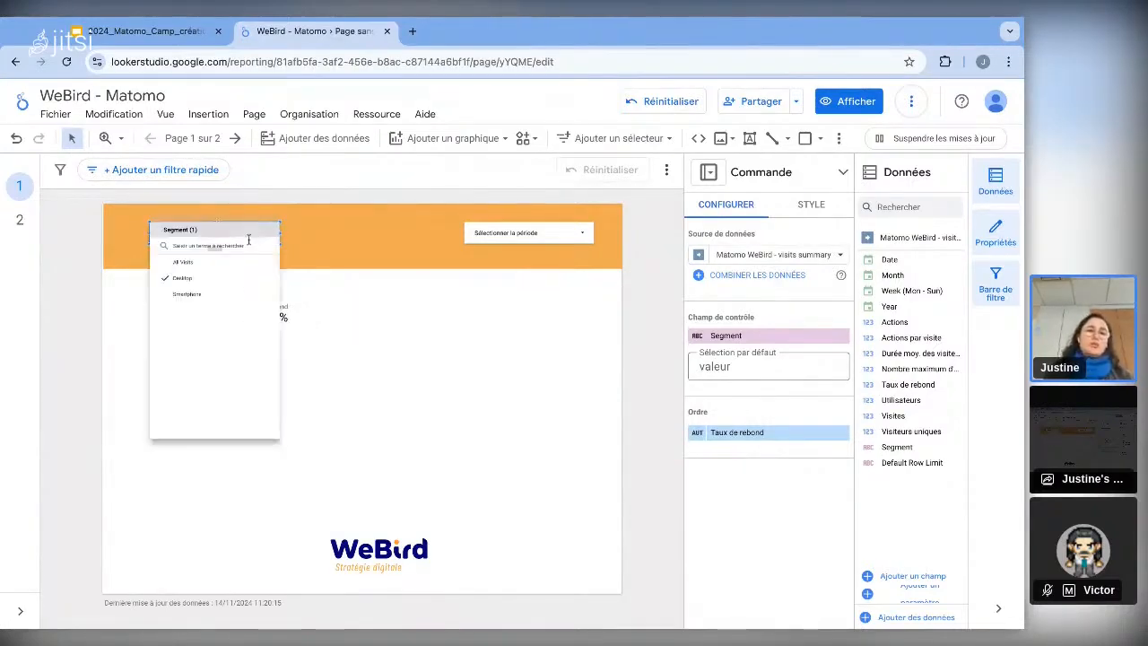
{"action": "left_click", "coordinate": [189, 263]}
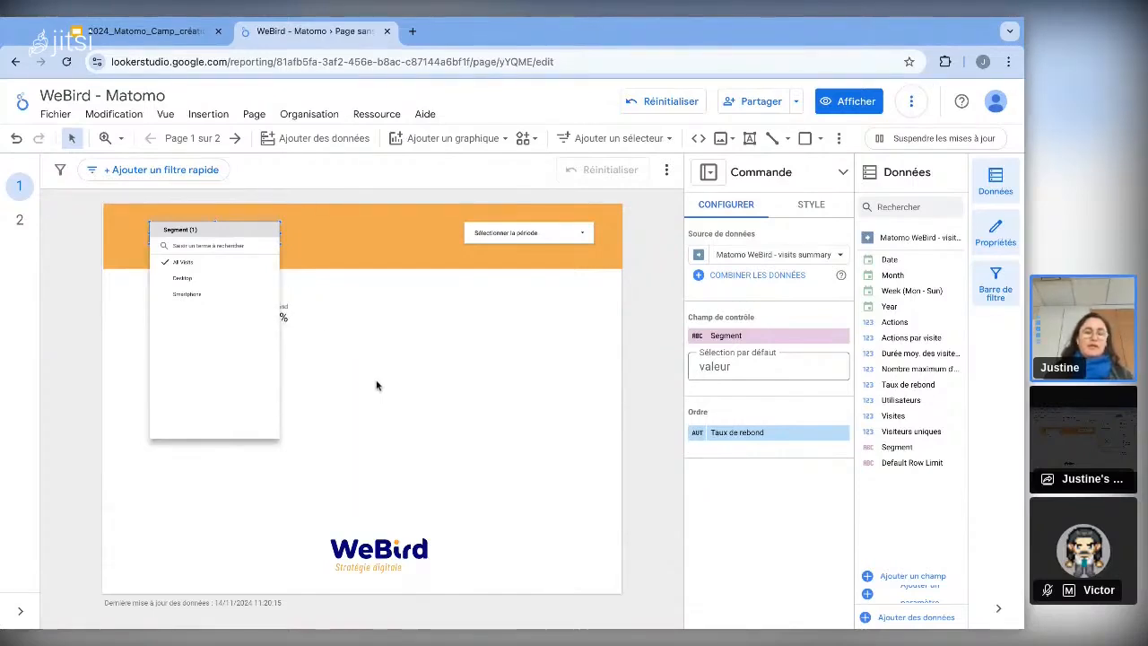
{"action": "left_click", "coordinate": [377, 386]}
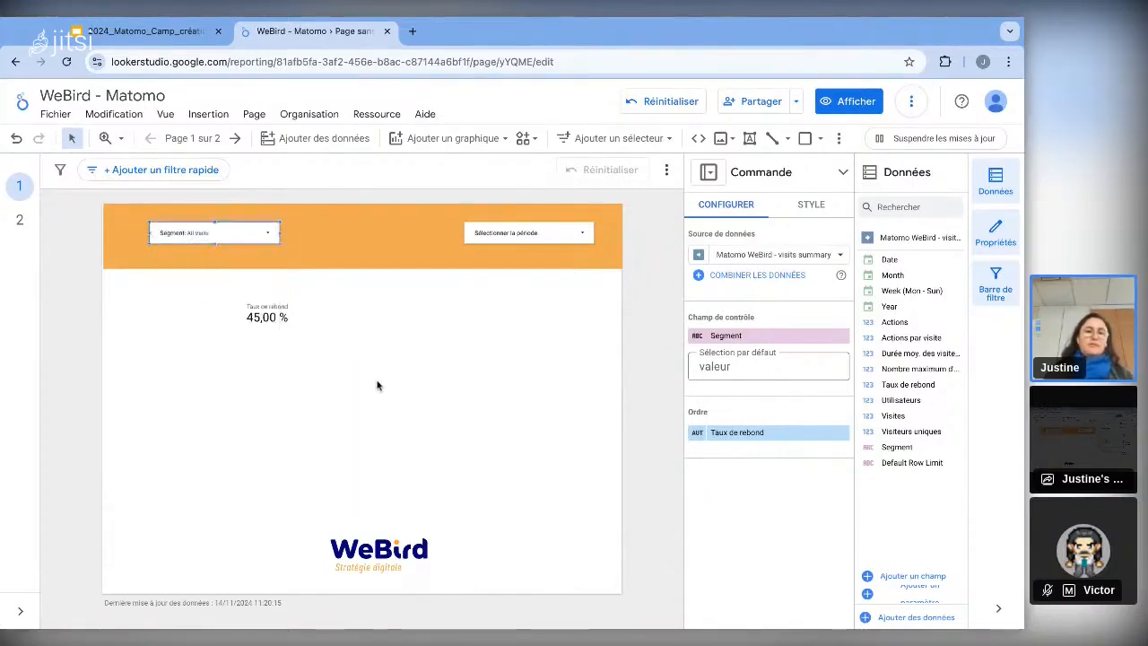
- Insert a second scorecard beside the "Taux de rebond" scorecard, in the same row
{"action": "left_click", "coordinate": [211, 117]}
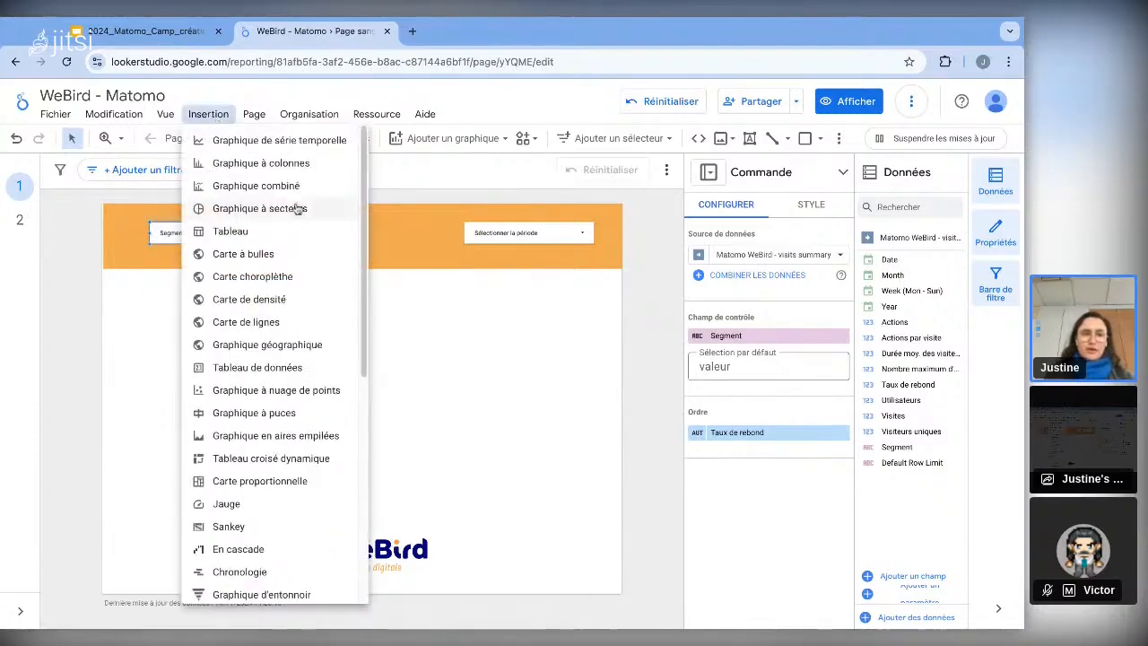
{"action": "scroll", "coordinate": [305, 269], "scroll_direction": "down", "scroll_amount": 5}
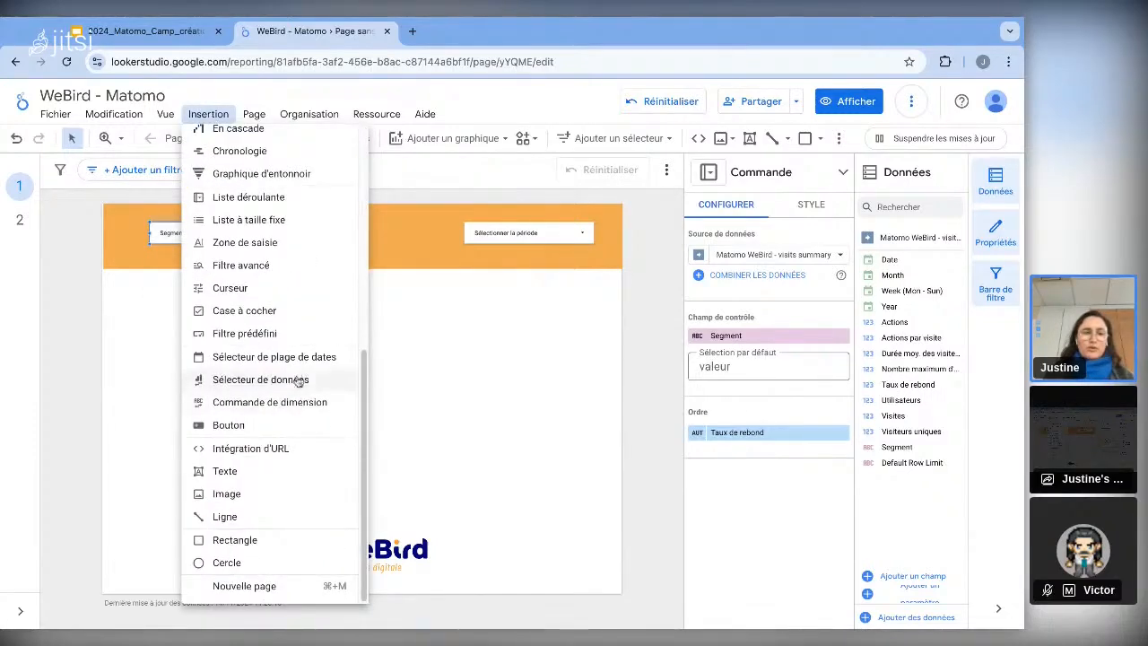
{"action": "scroll", "coordinate": [296, 385], "scroll_direction": "up", "scroll_amount": 1}
{"action": "scroll", "coordinate": [278, 255], "scroll_direction": "up", "scroll_amount": 5}
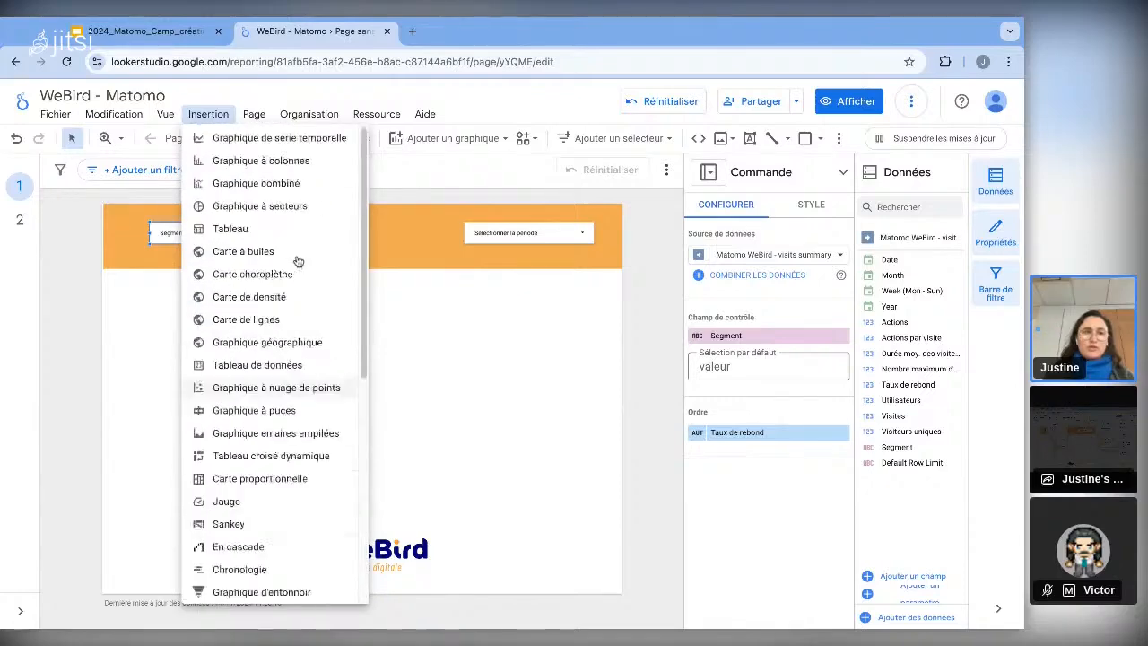
{"action": "left_click", "coordinate": [277, 367]}
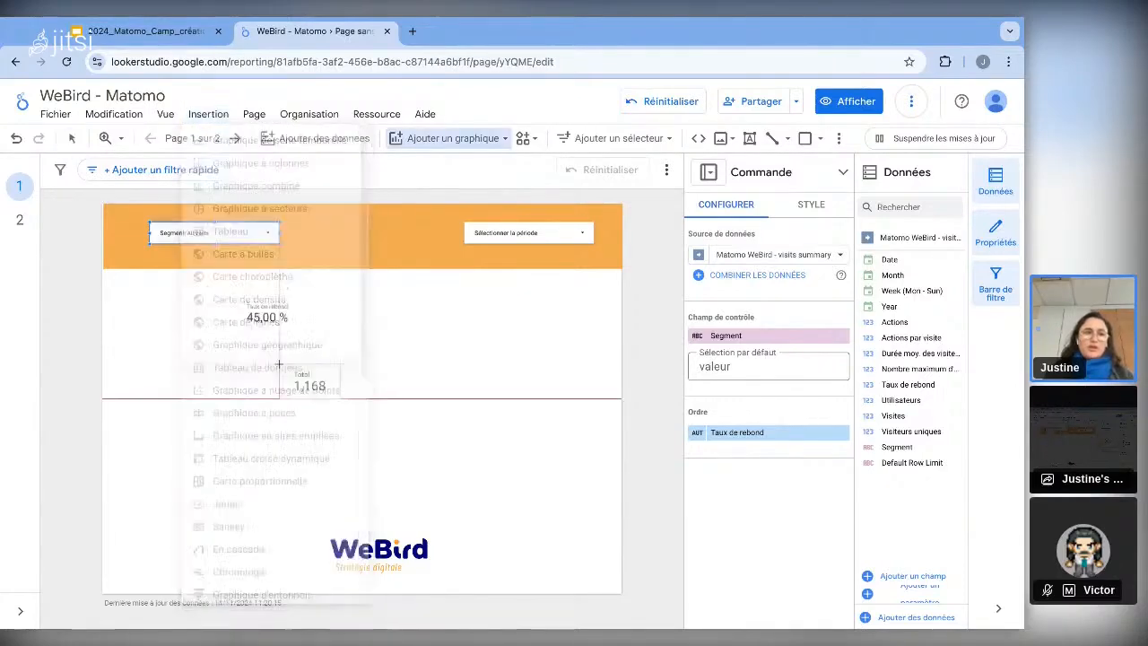
{"action": "left_click", "coordinate": [355, 296]}
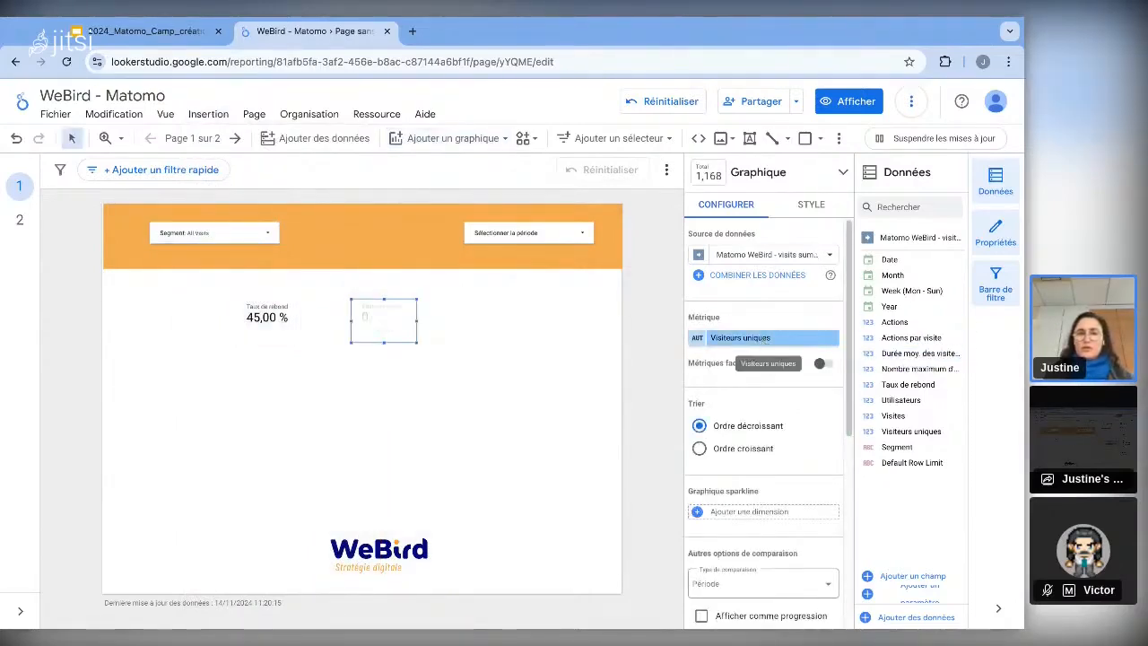
- Set the new scorecard's metric to Visites
{"action": "left_click", "coordinate": [764, 338]}
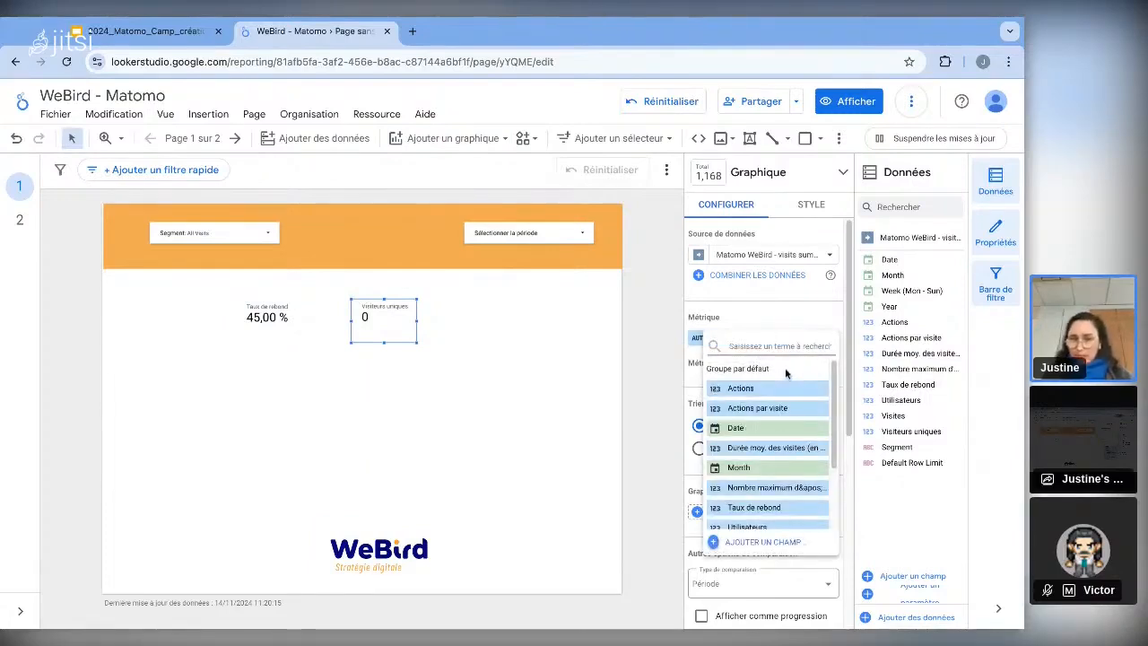
{"action": "scroll", "coordinate": [793, 489], "scroll_direction": "down", "scroll_amount": 2}
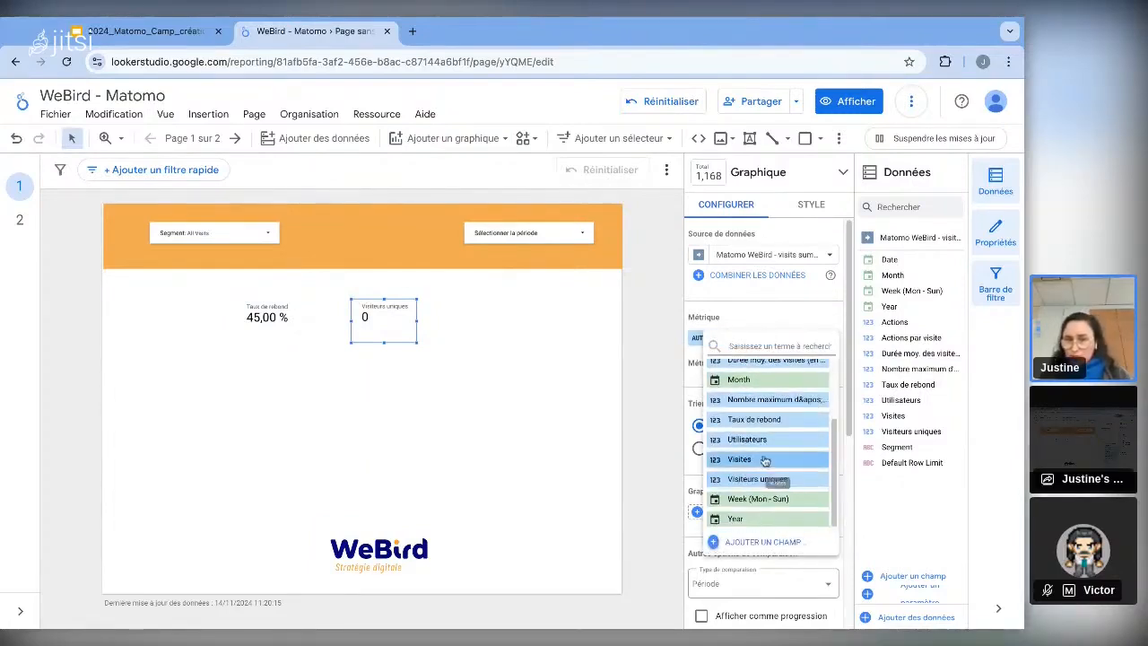
{"action": "left_click", "coordinate": [740, 458]}
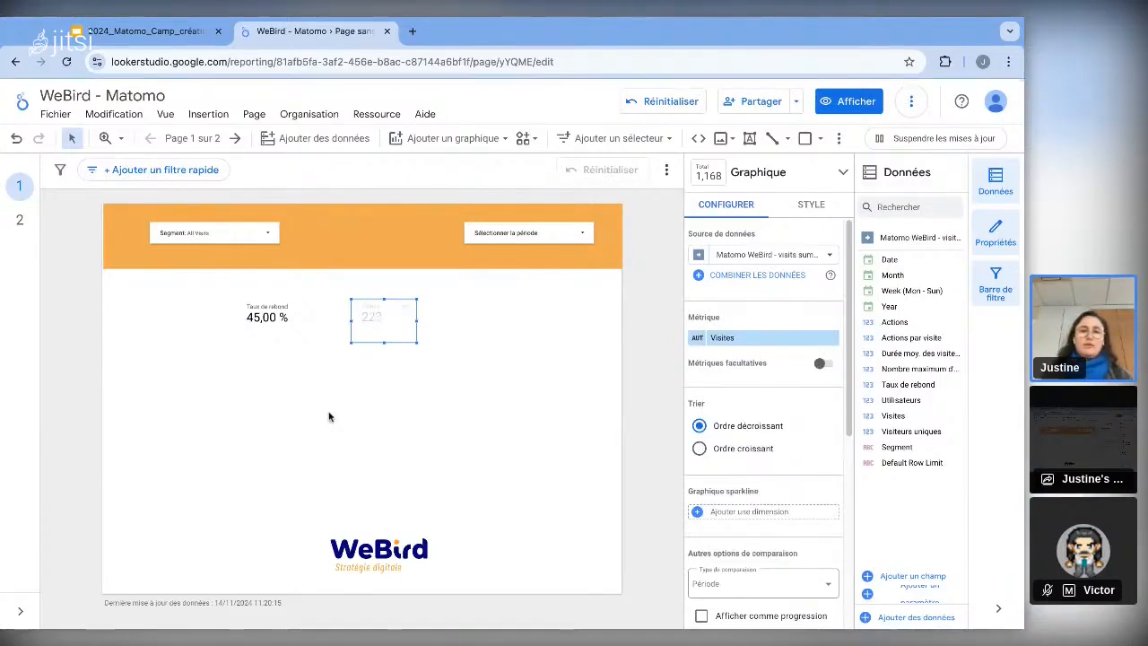
- Set the header's date range selector to the period from 1 August 2024 to 4 November 2024
{"action": "left_click", "coordinate": [513, 234]}
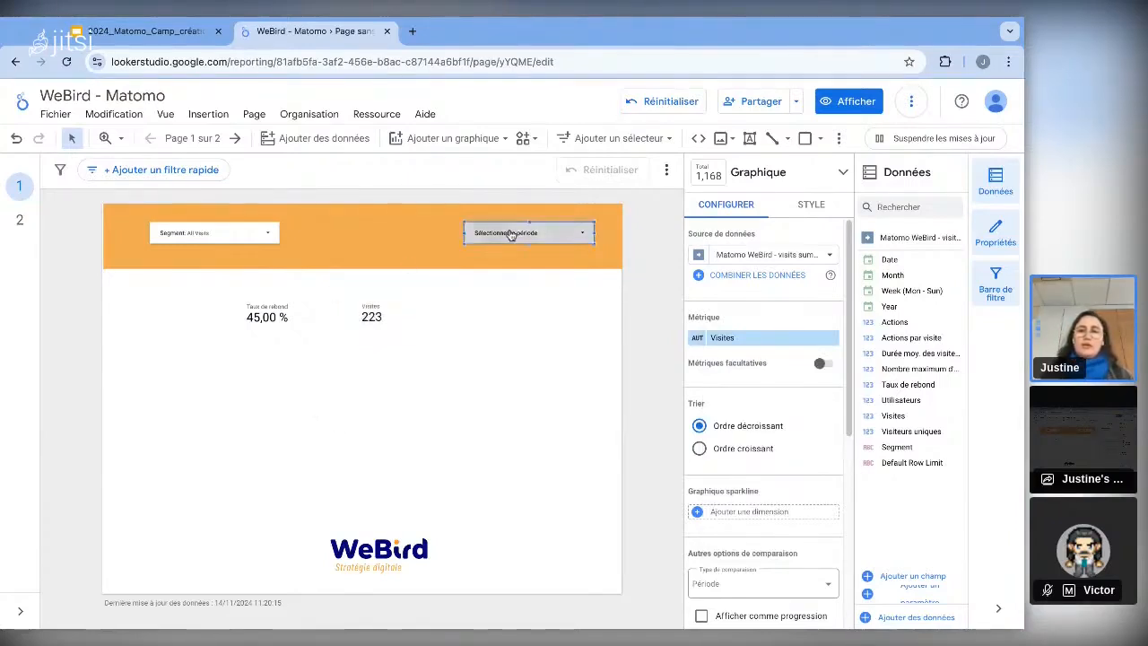
{"action": "left_click", "coordinate": [527, 441]}
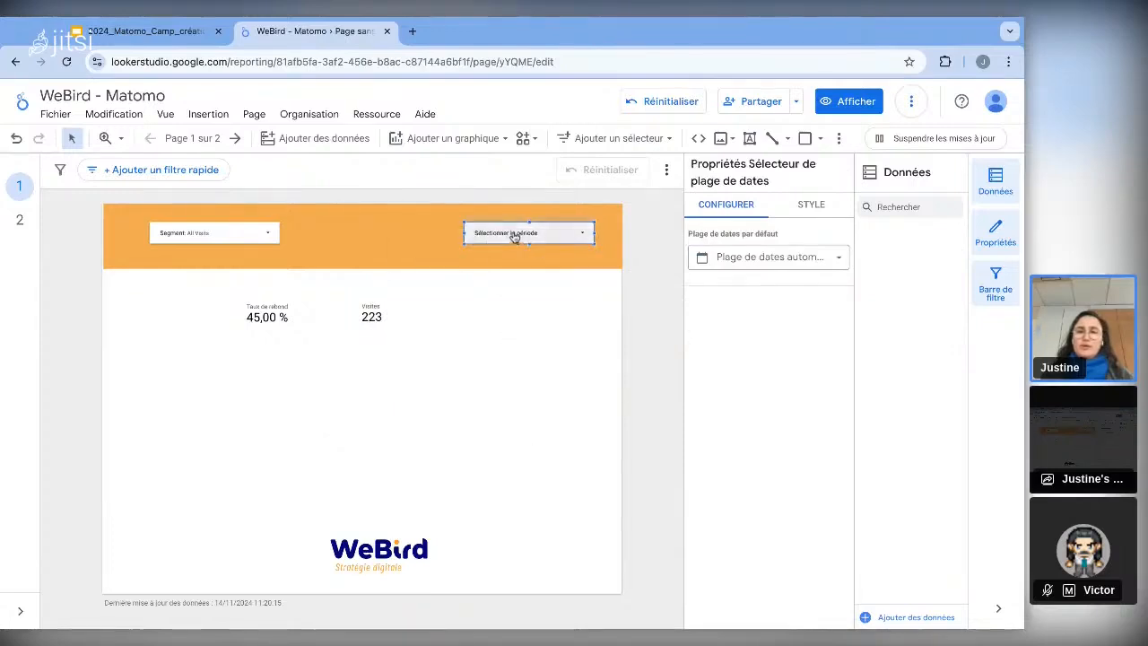
{"action": "left_click", "coordinate": [550, 238]}
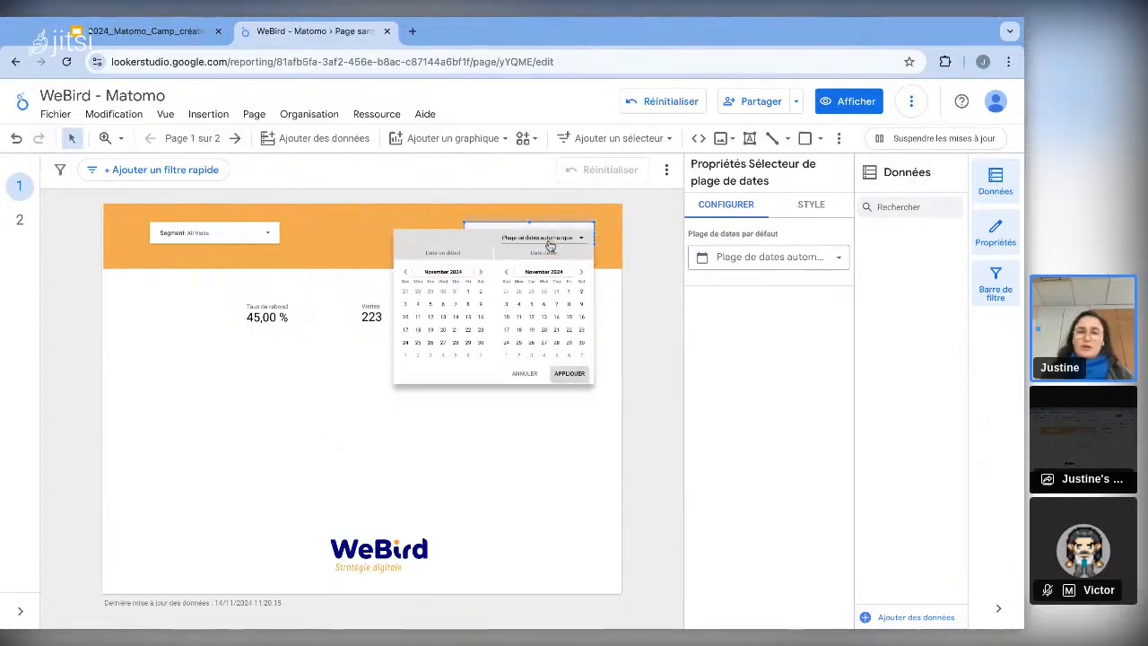
{"action": "left_click", "coordinate": [360, 423]}
{"action": "left_click", "coordinate": [579, 237]}
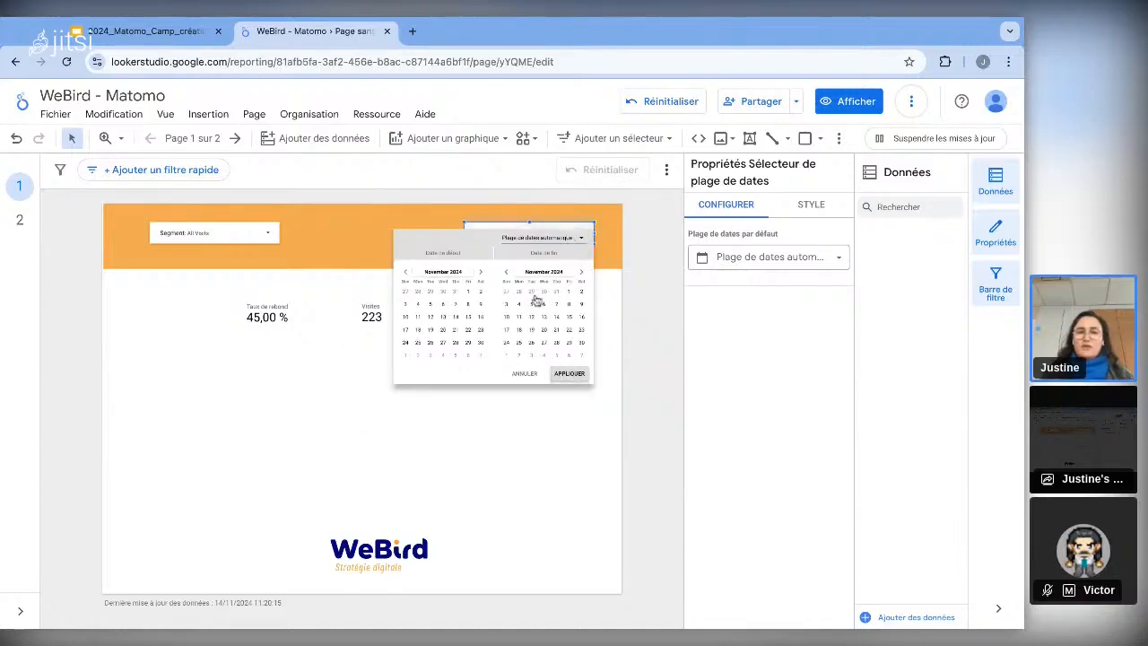
{"action": "left_click", "coordinate": [405, 275]}
{"action": "left_click", "coordinate": [405, 274]}
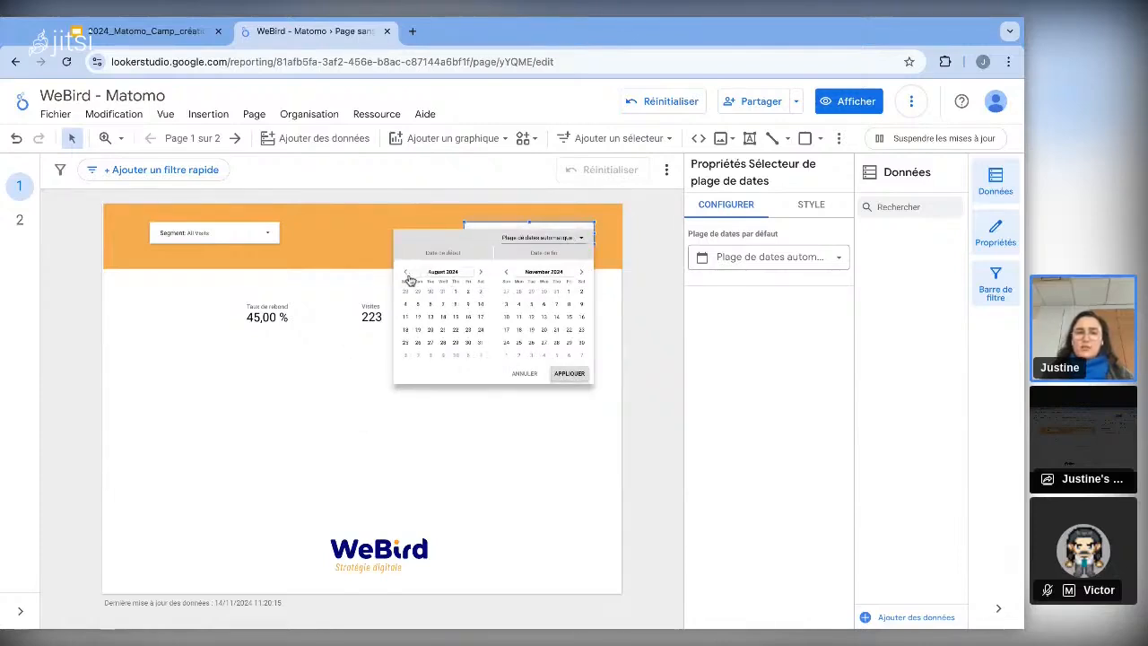
{"action": "left_click", "coordinate": [456, 292]}
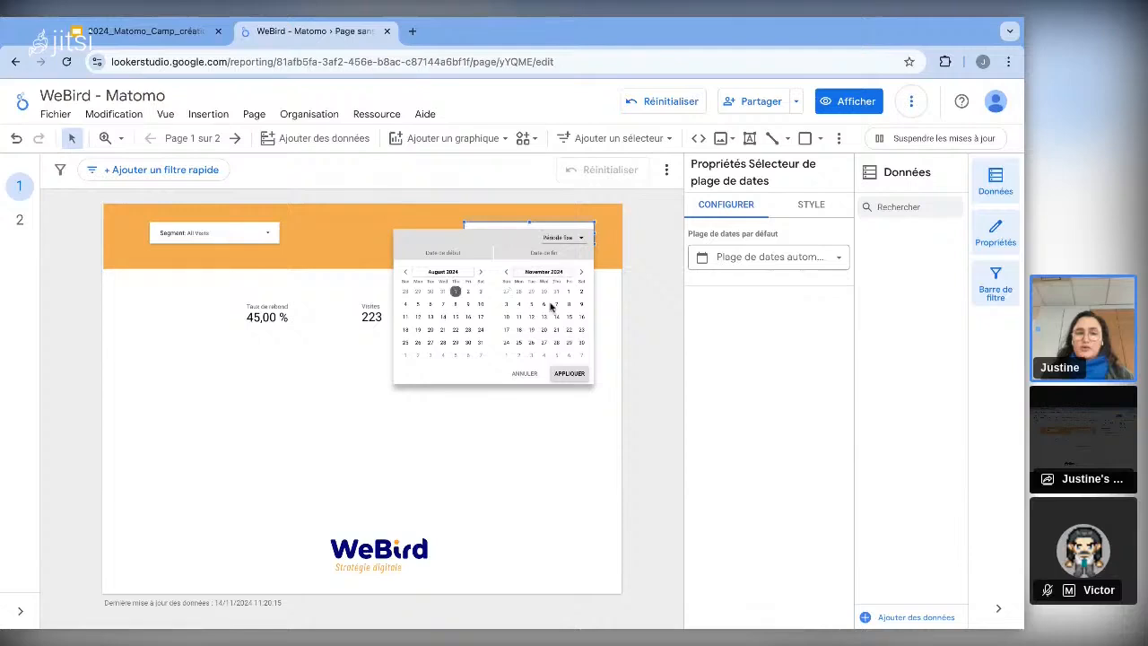
{"action": "left_click", "coordinate": [552, 373]}
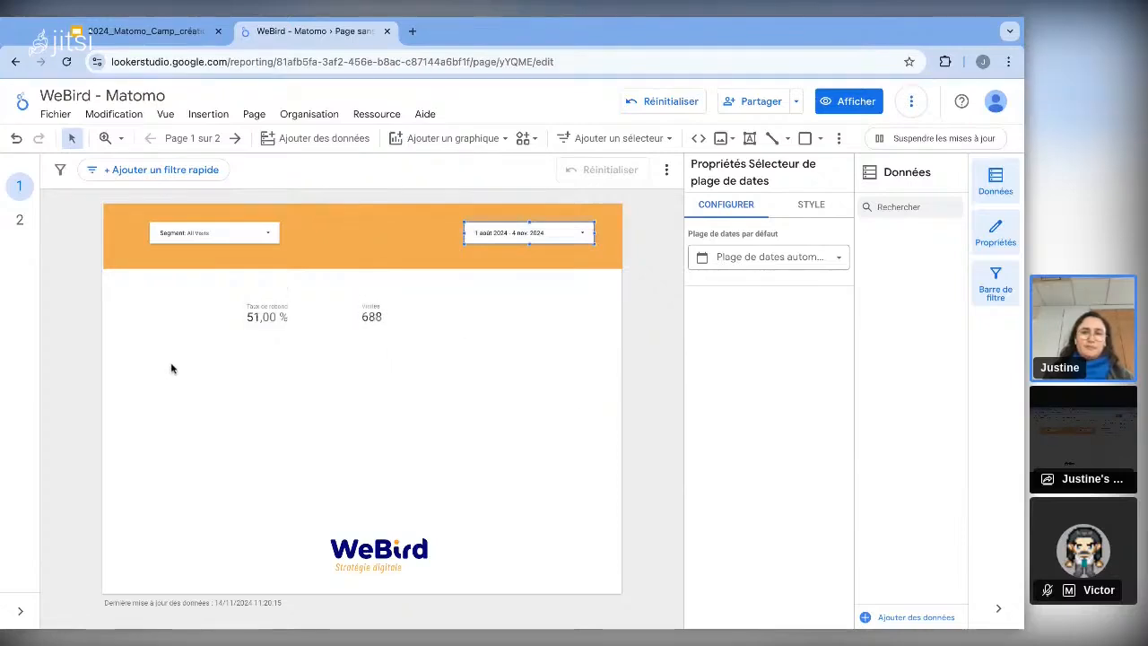
{"action": "left_click", "coordinate": [491, 334]}
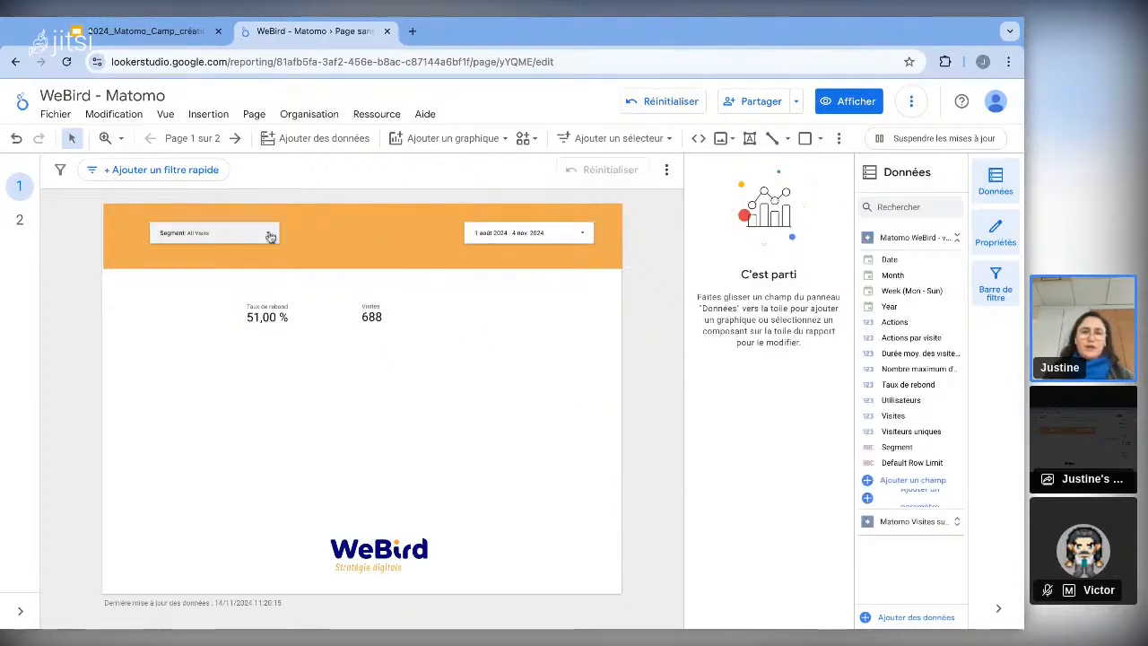
- Filter both scorecards by the Smartphone segment and by the Desktop segment, and return the Segment control to All Visits
{"action": "left_click", "coordinate": [264, 235]}
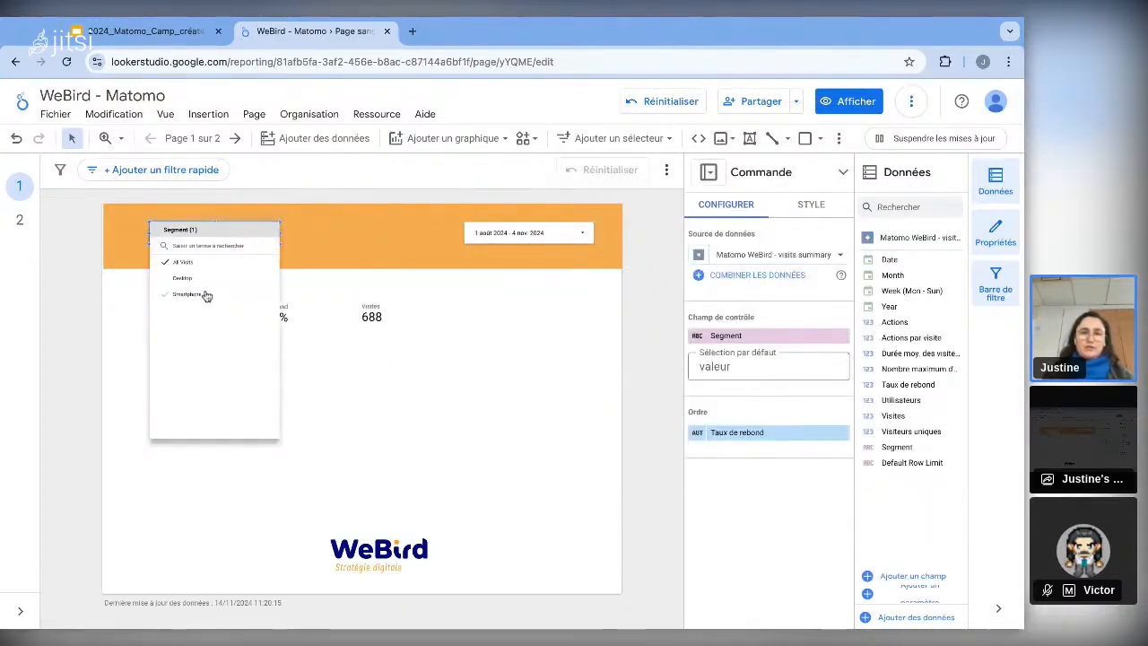
{"action": "left_click", "coordinate": [205, 294]}
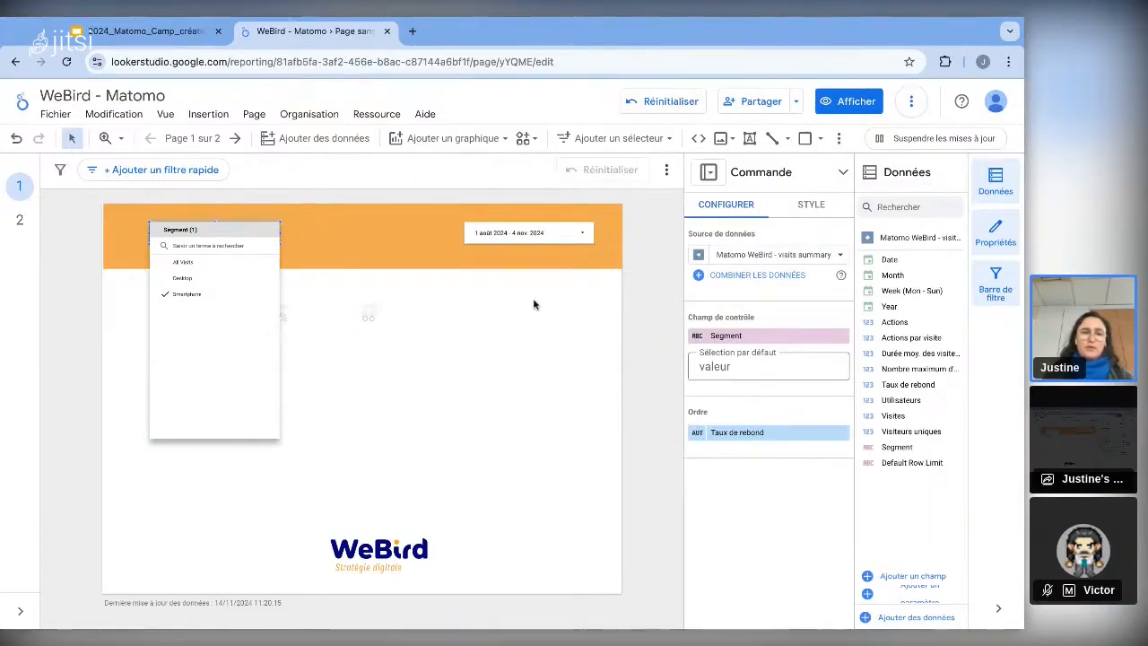
{"action": "left_click", "coordinate": [215, 284]}
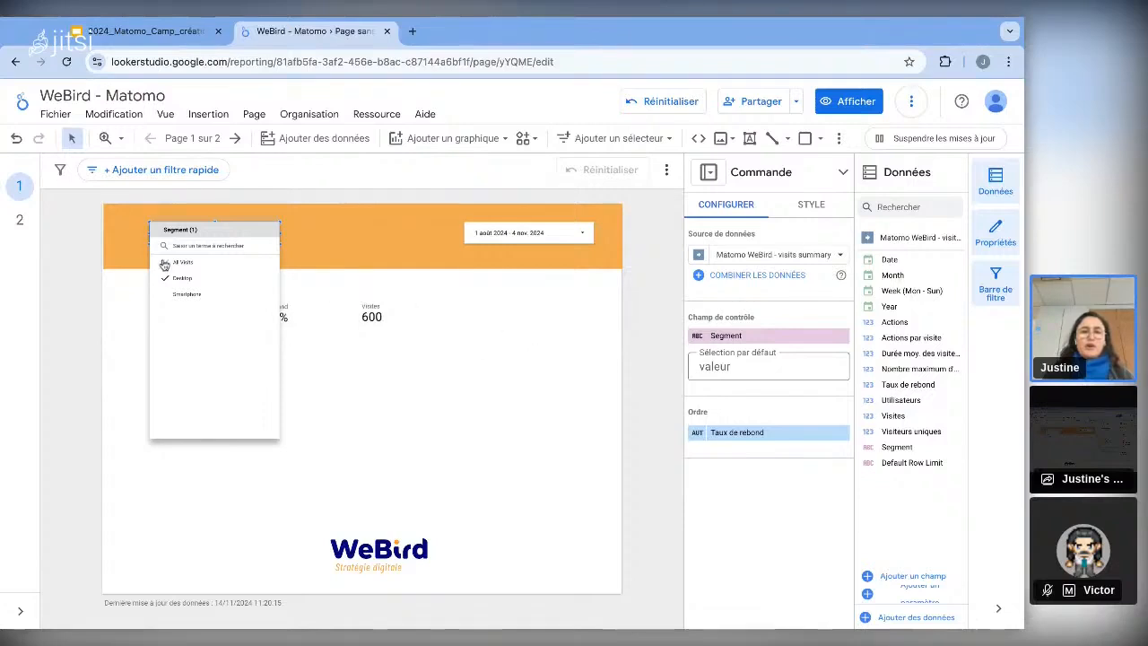
{"action": "left_click", "coordinate": [401, 384]}
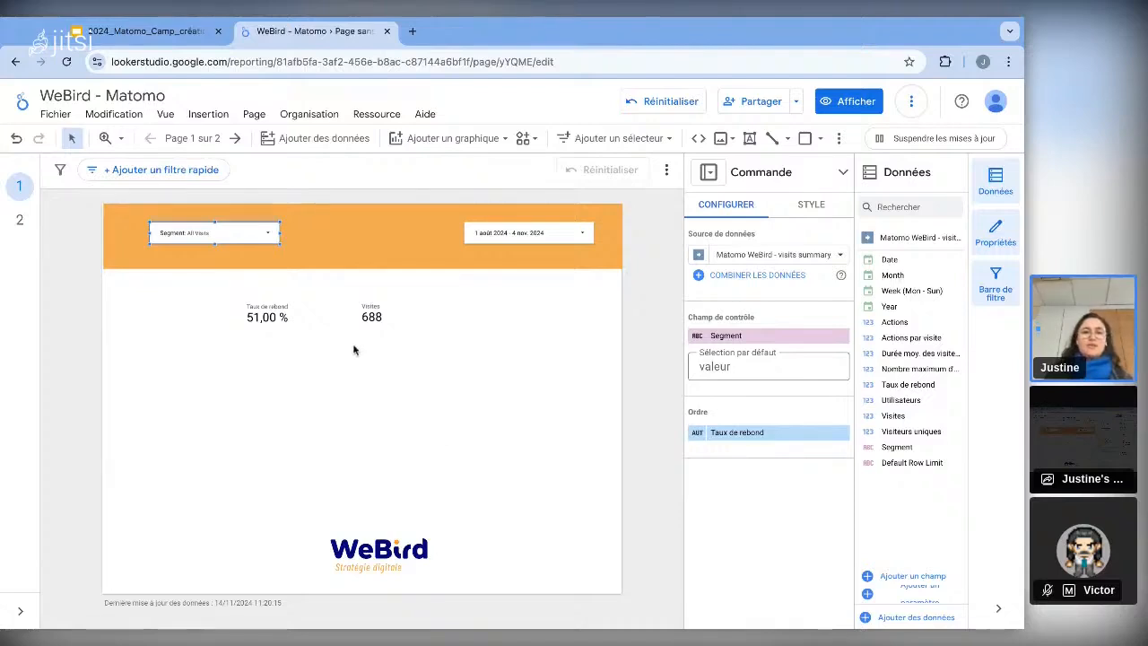
- Start adding another data source to the report, searching the connectors for "matomo" and choosing Matomo Analytics
{"action": "left_click", "coordinate": [376, 115]}
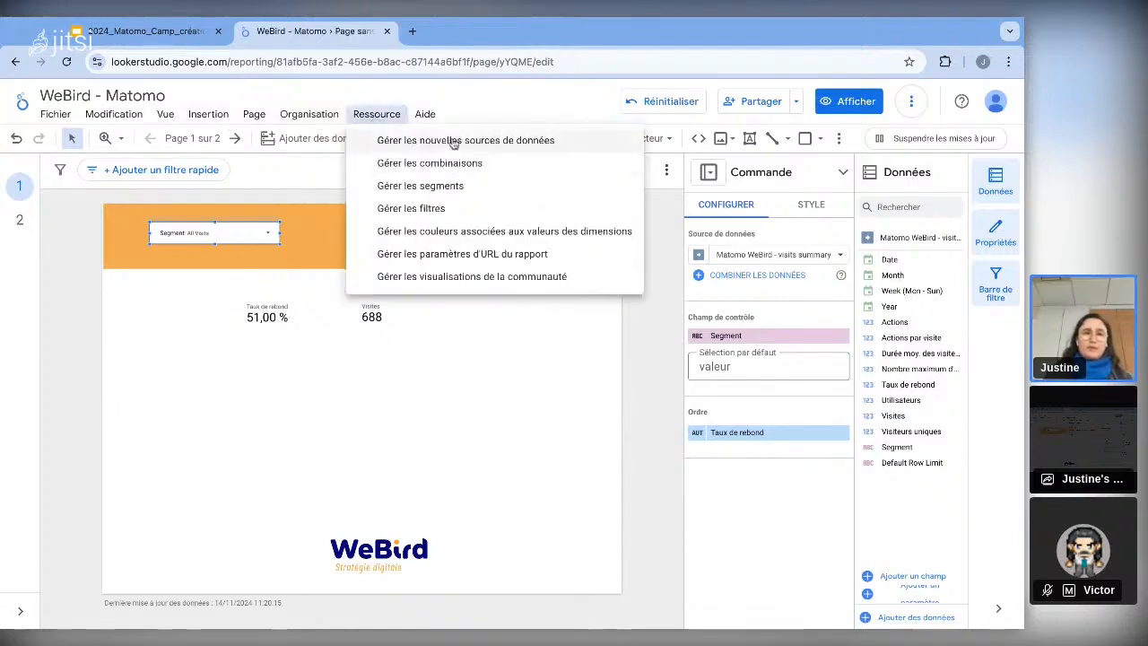
{"action": "left_click", "coordinate": [418, 139]}
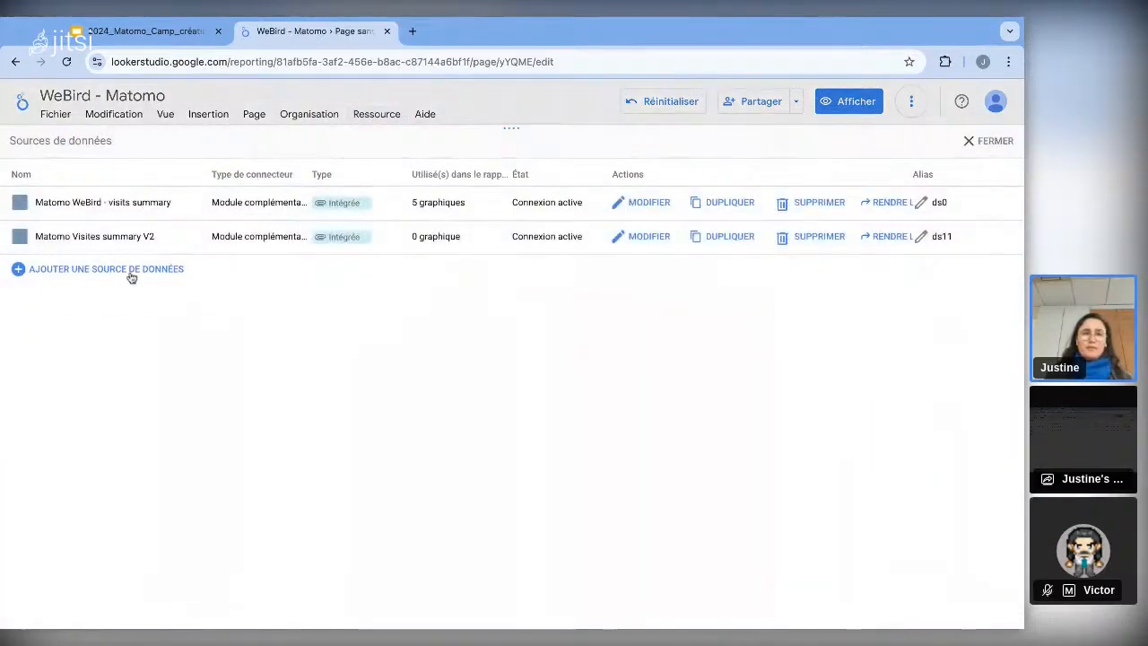
{"action": "left_click", "coordinate": [131, 270]}
{"action": "left_click", "coordinate": [145, 235]}
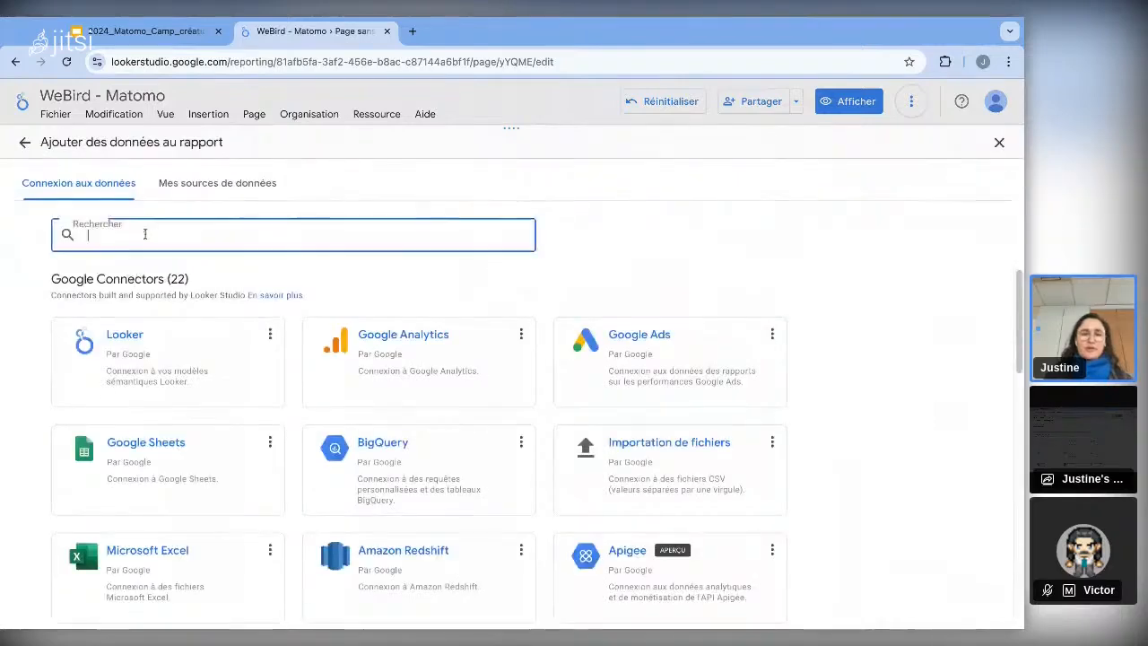
{"action": "type", "text": "matomo"}
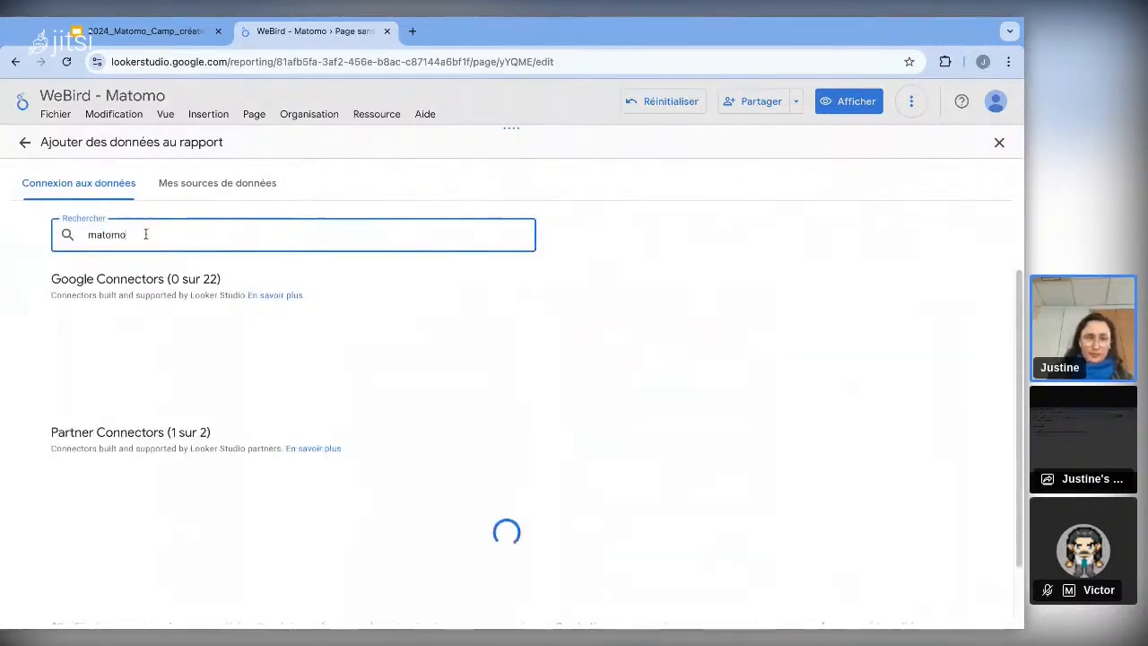
{"action": "left_click", "coordinate": [144, 541]}
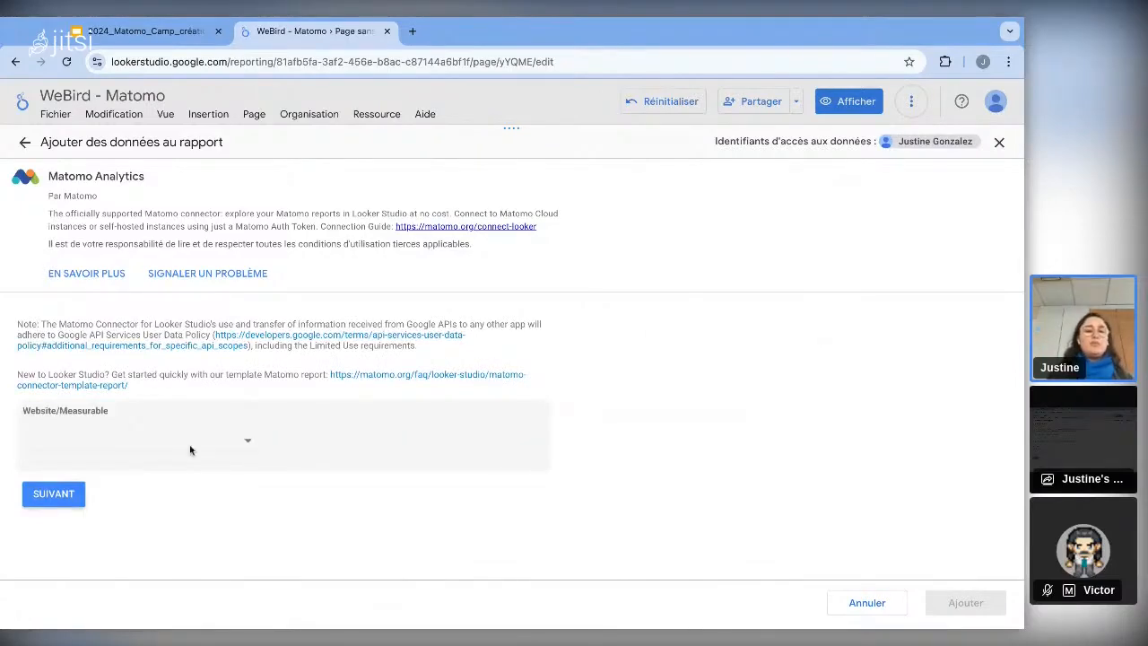
- Choose webird.fr as the new data source's website and continue to its report settings
{"action": "left_click", "coordinate": [195, 441]}
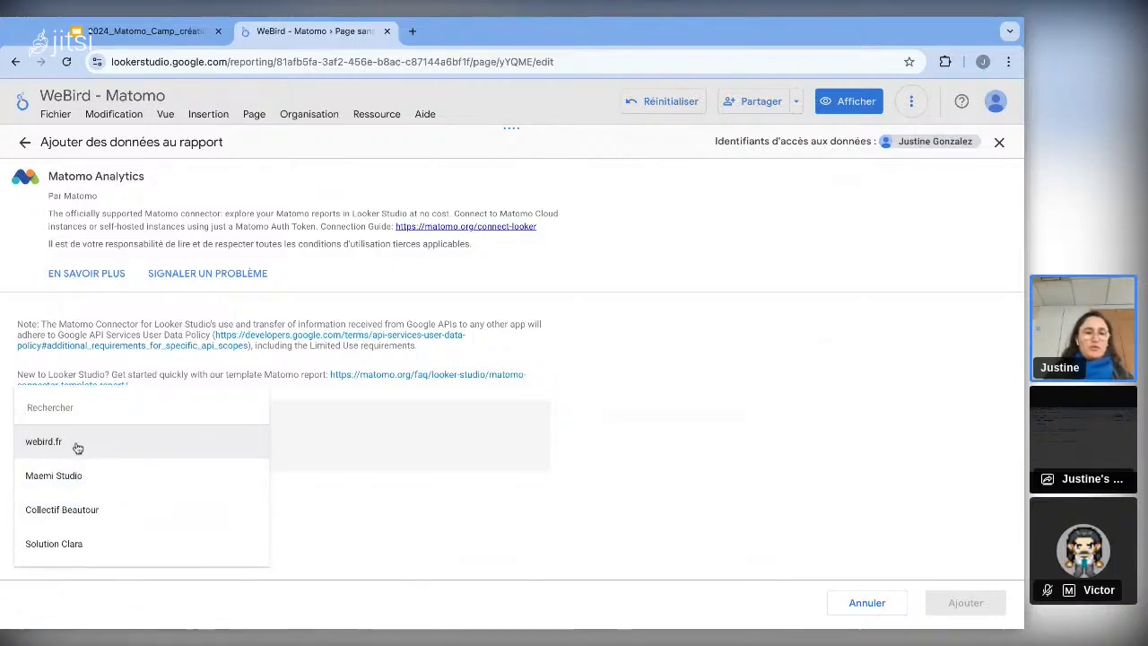
{"action": "left_click", "coordinate": [132, 454]}
{"action": "left_click", "coordinate": [55, 494]}
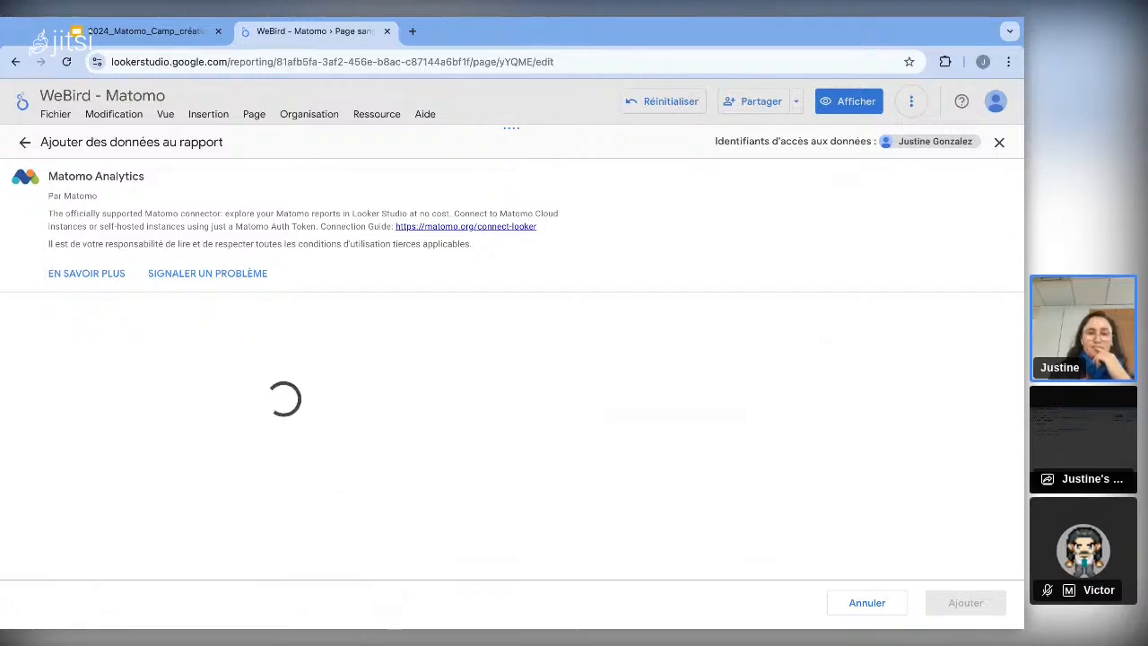
- Choose the Visiteurs > Type du périphérique report for the new data source and allow its Segment parameter to be modified in reports
{"action": "scroll", "coordinate": [227, 467], "scroll_direction": "down", "scroll_amount": 3}
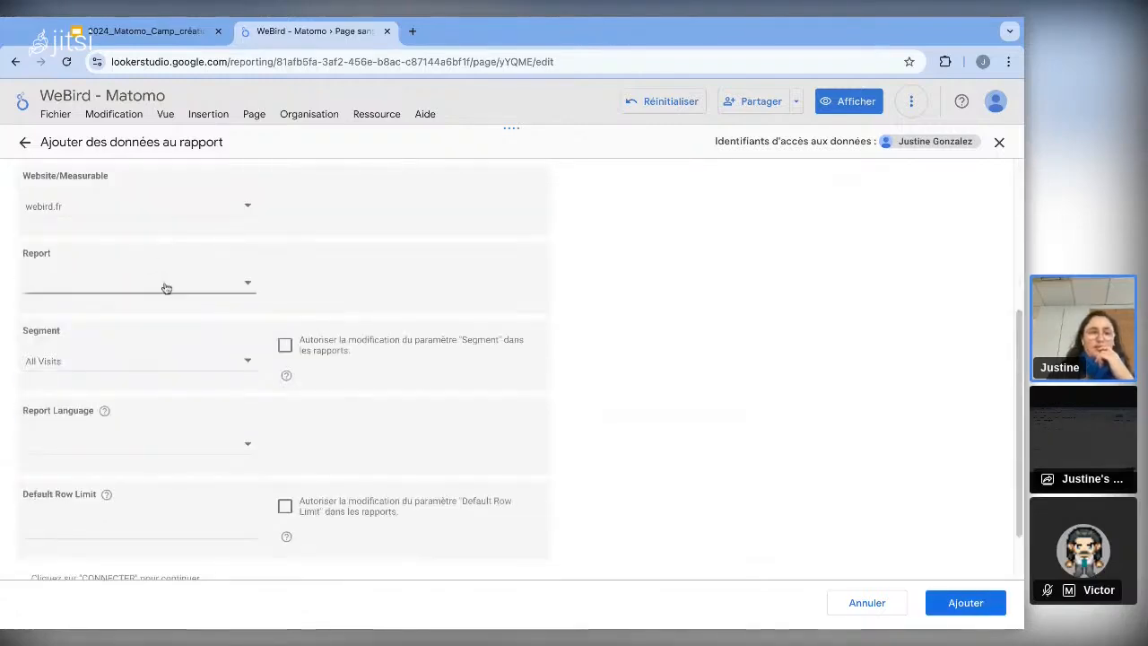
{"action": "left_click", "coordinate": [167, 289]}
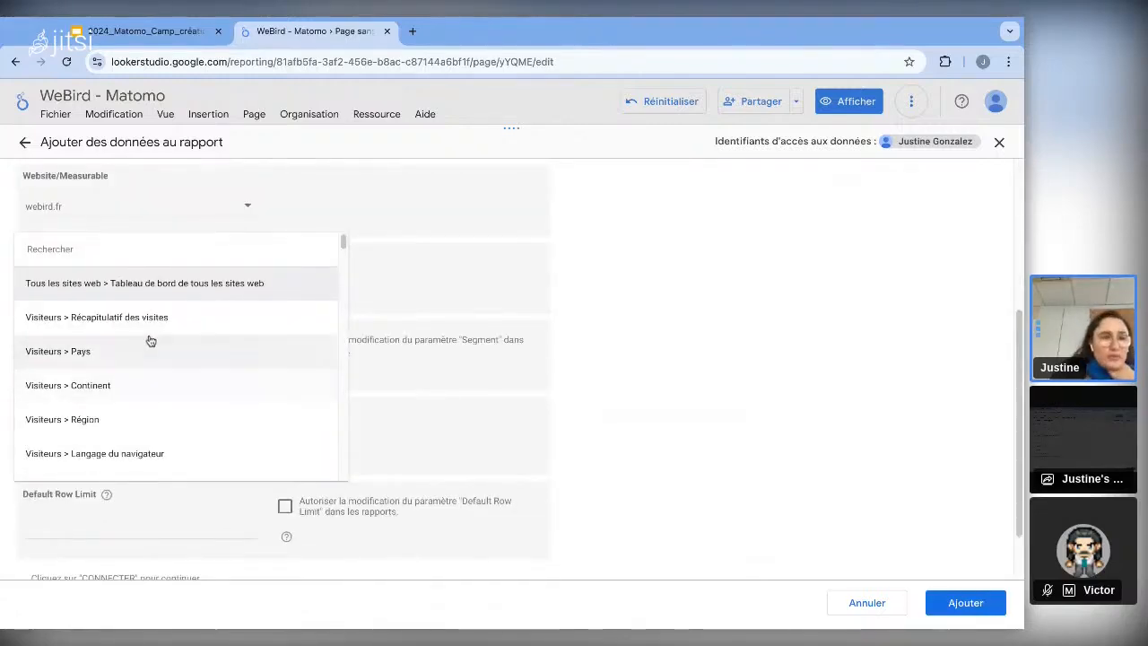
{"action": "scroll", "coordinate": [149, 338], "scroll_direction": "down", "scroll_amount": 3}
{"action": "scroll", "coordinate": [149, 338], "scroll_direction": "up", "scroll_amount": 3}
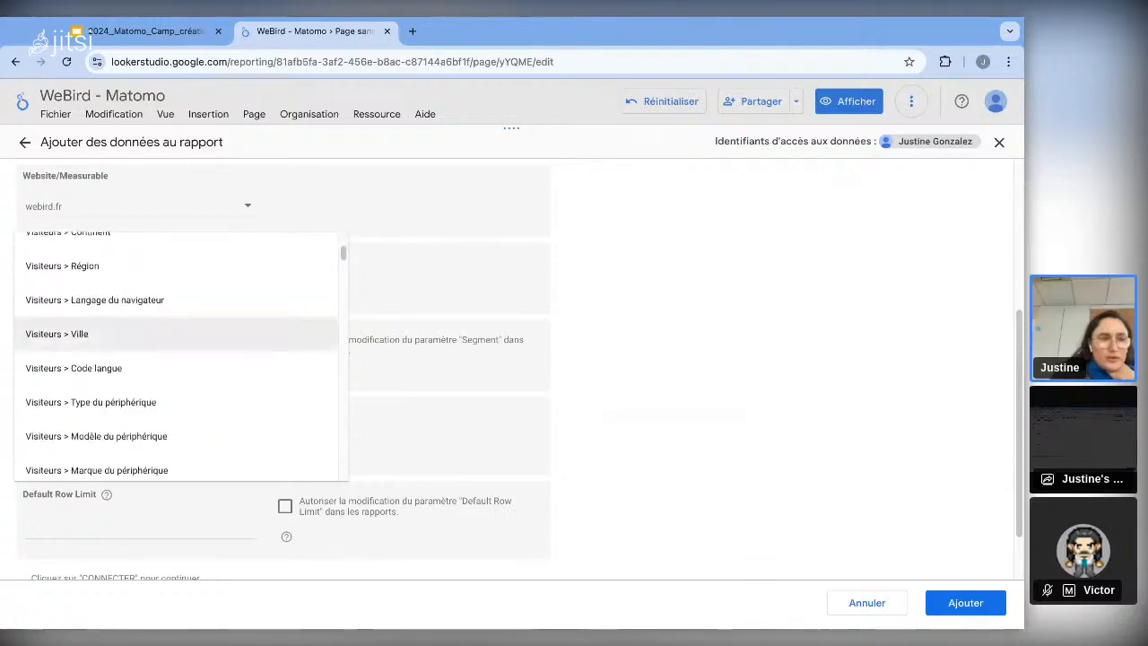
{"action": "scroll", "coordinate": [149, 338], "scroll_direction": "down", "scroll_amount": 3}
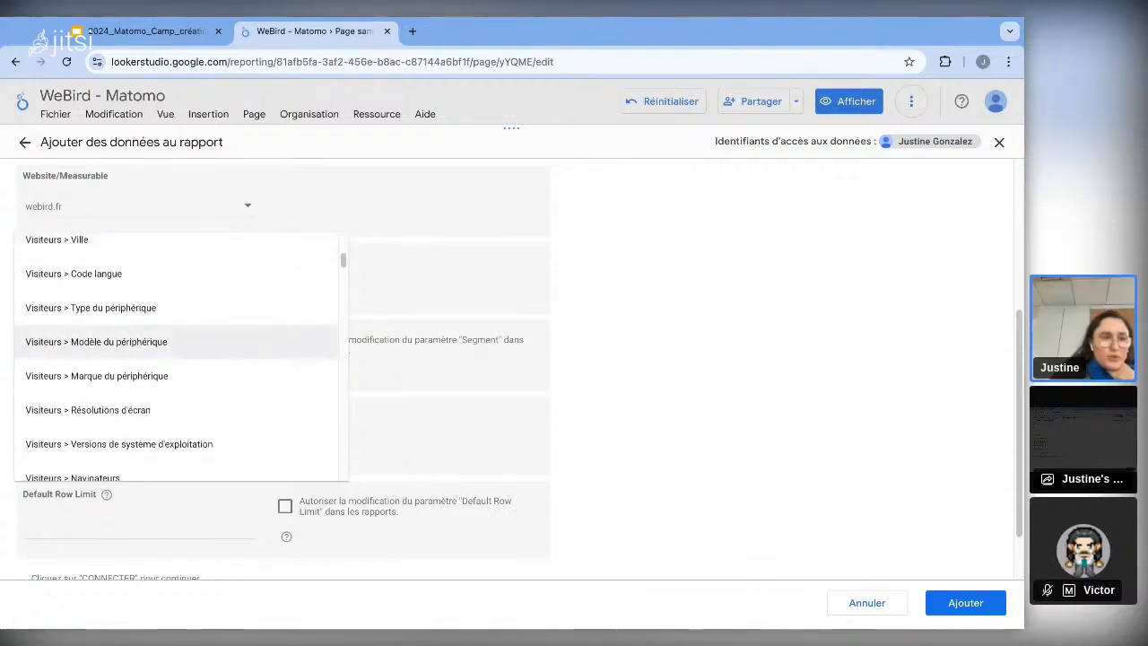
{"action": "left_click", "coordinate": [149, 310]}
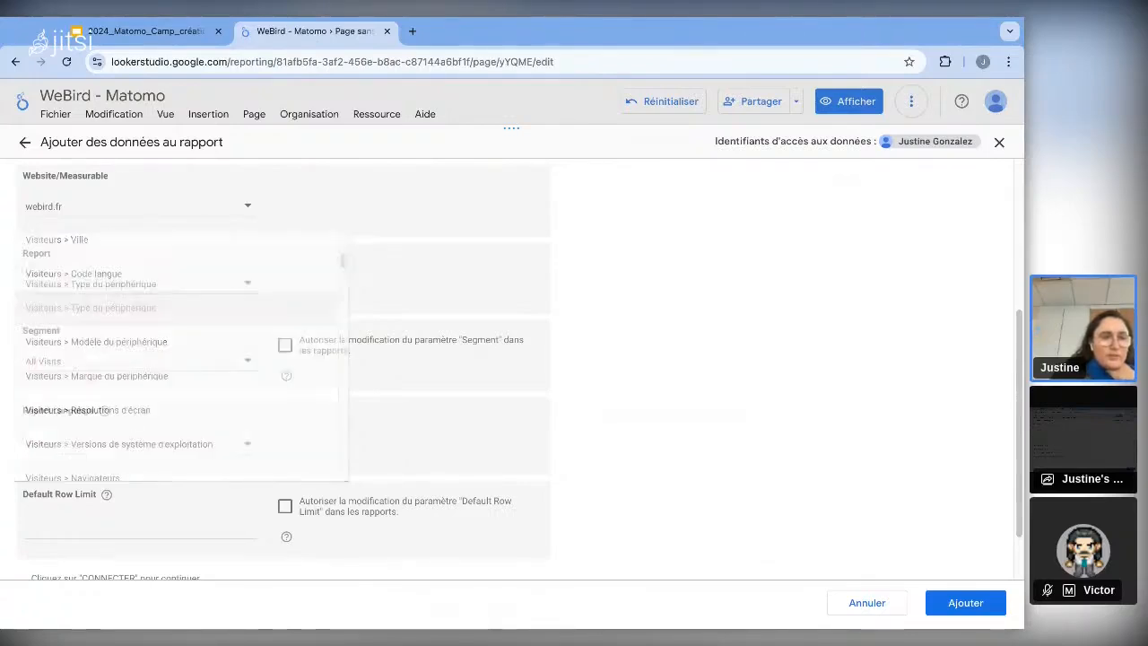
{"action": "left_click", "coordinate": [286, 347]}
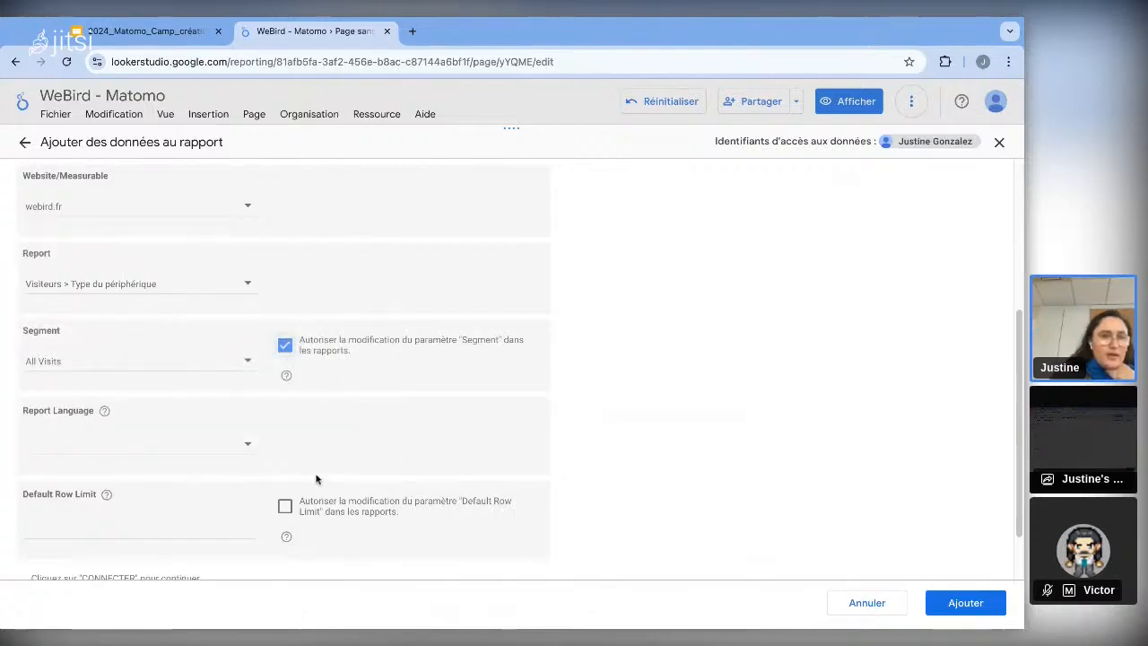
- Set the data source's report language to Français and allow the Default Row Limit parameter to be modified in reports
{"action": "left_click", "coordinate": [123, 452]}
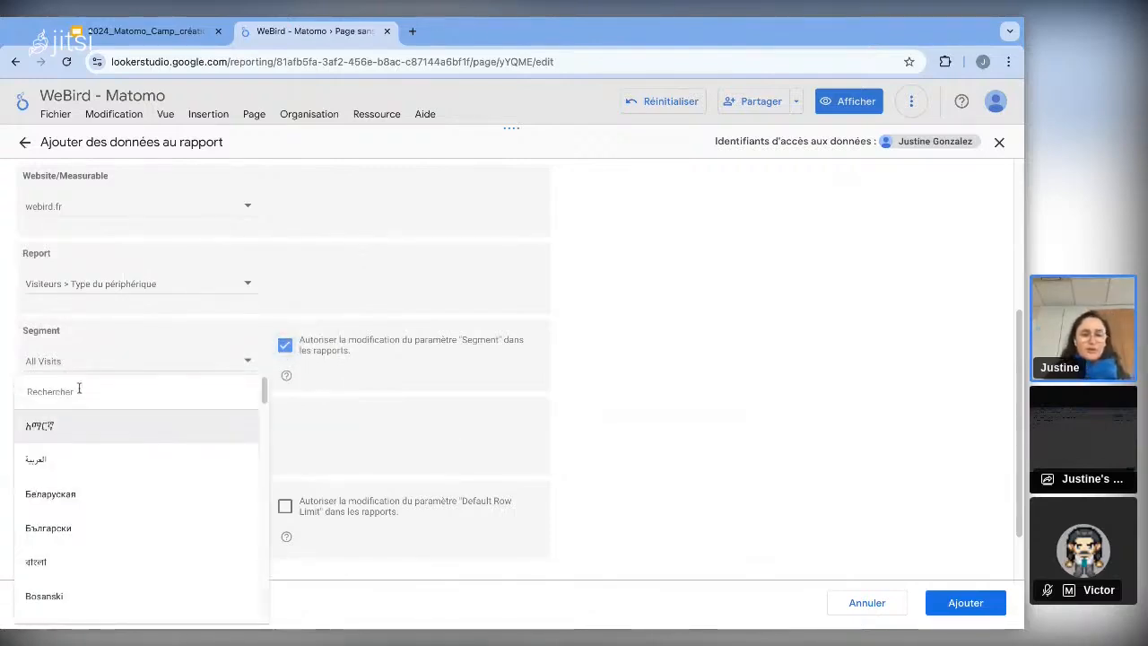
{"action": "type", "text": "fra"}
{"action": "left_click", "coordinate": [141, 427]}
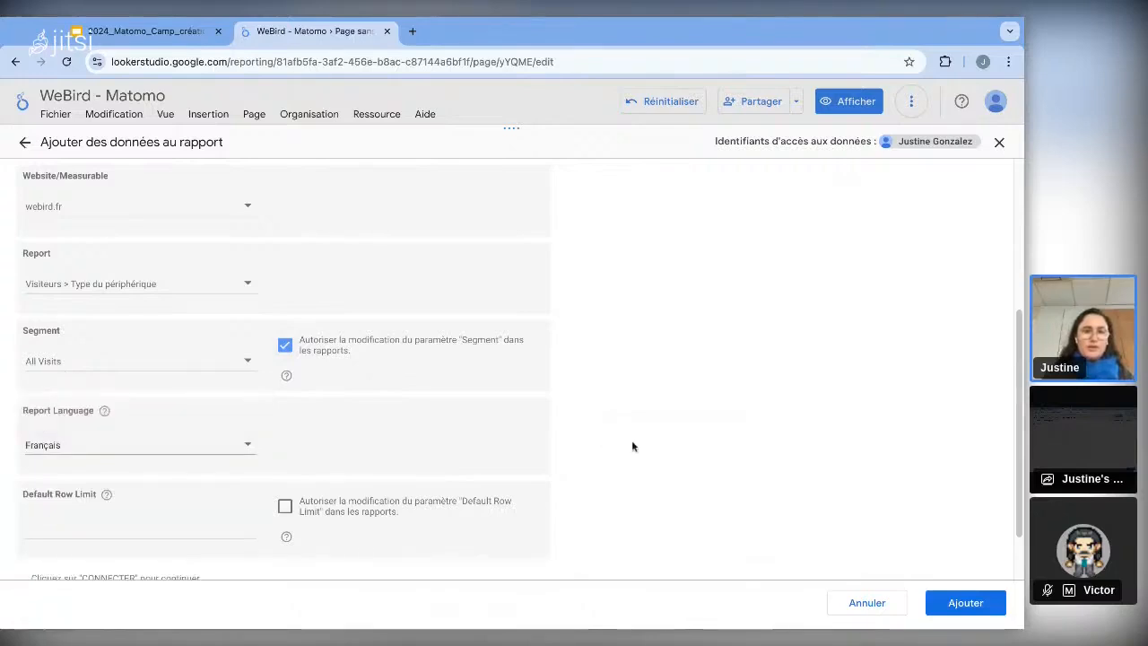
{"action": "scroll", "coordinate": [632, 440], "scroll_direction": "down", "scroll_amount": 2}
{"action": "left_click", "coordinate": [284, 434]}
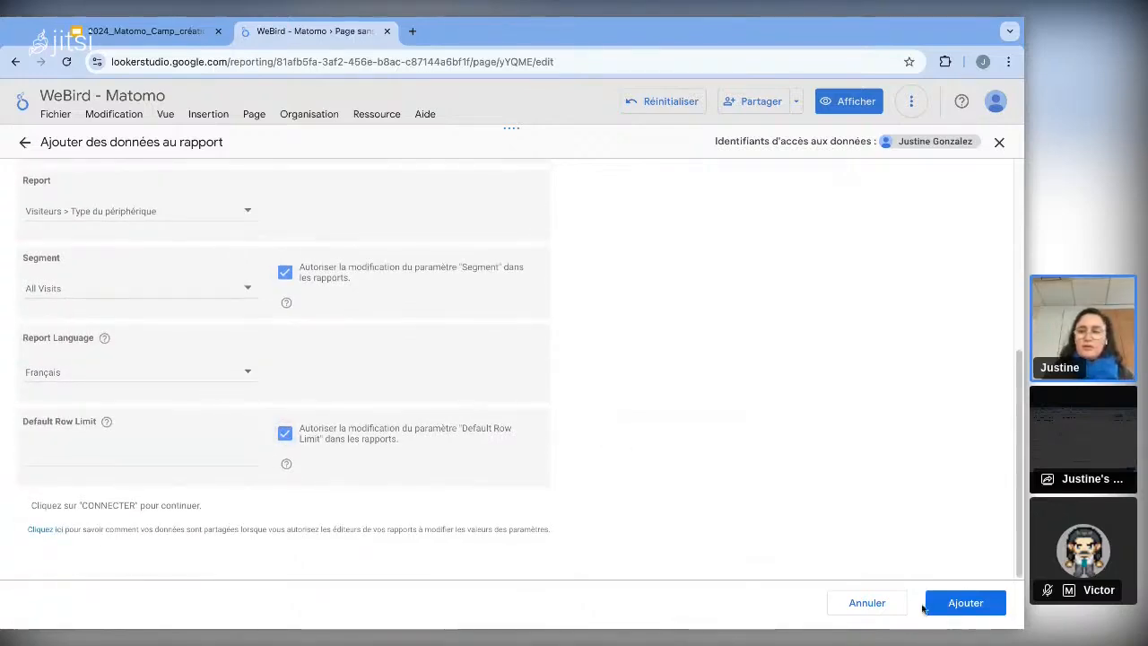
- Add the configured data source to the report, authorising parameter sharing and opting out of the repeated add-data notice
{"action": "left_click", "coordinate": [967, 604]}
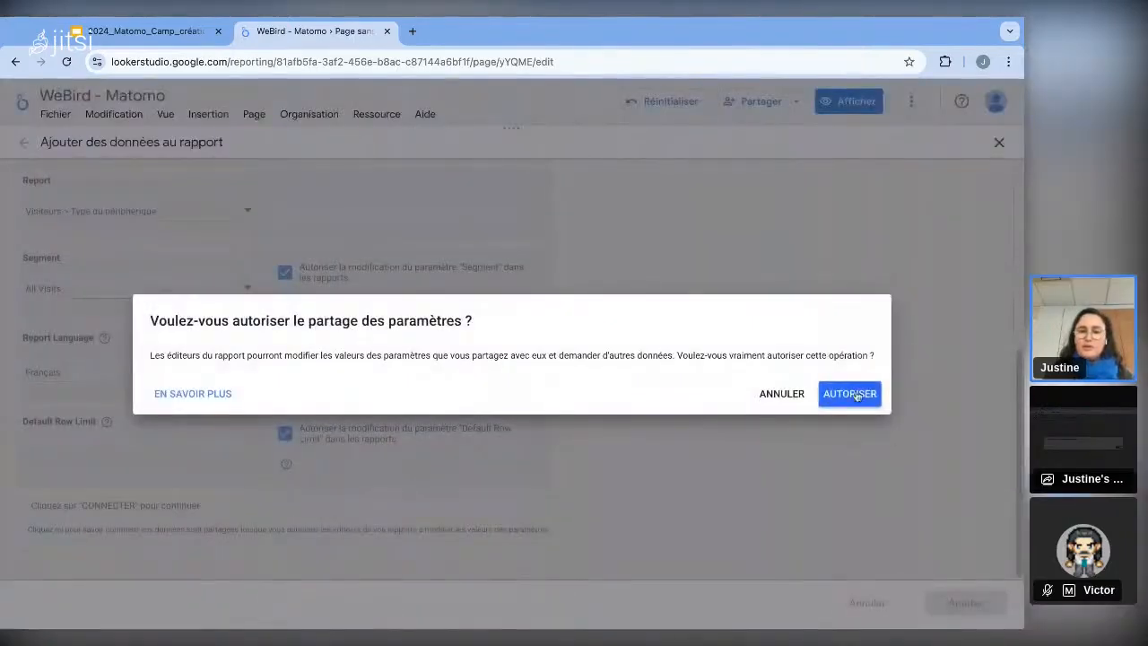
{"action": "left_click", "coordinate": [852, 393]}
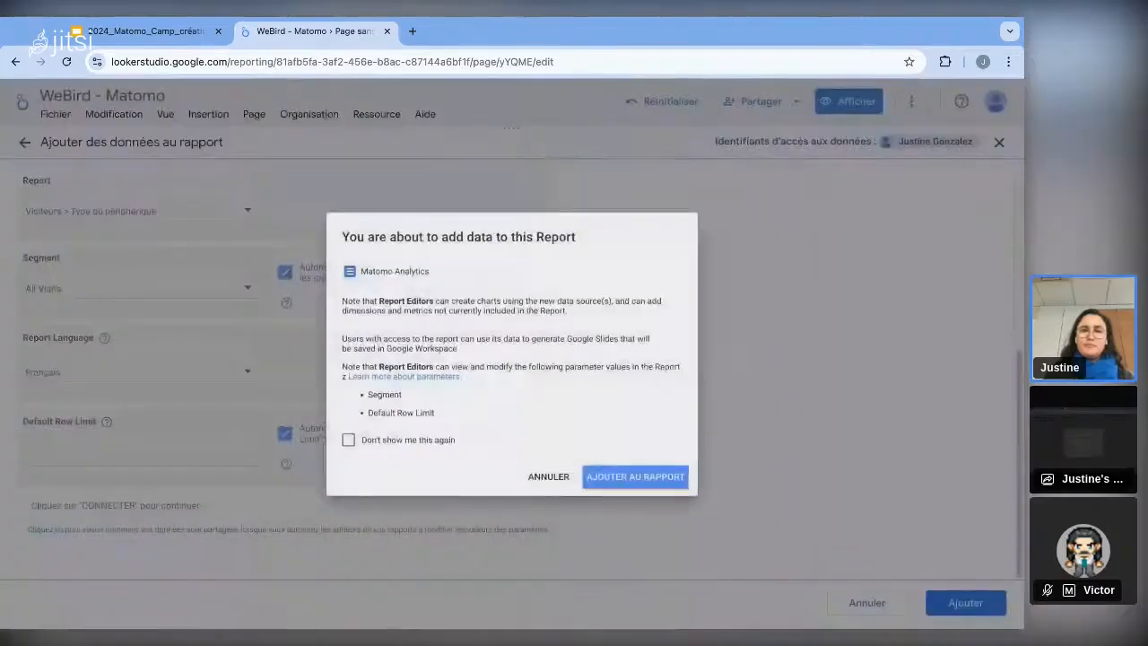
{"action": "left_click", "coordinate": [334, 448]}
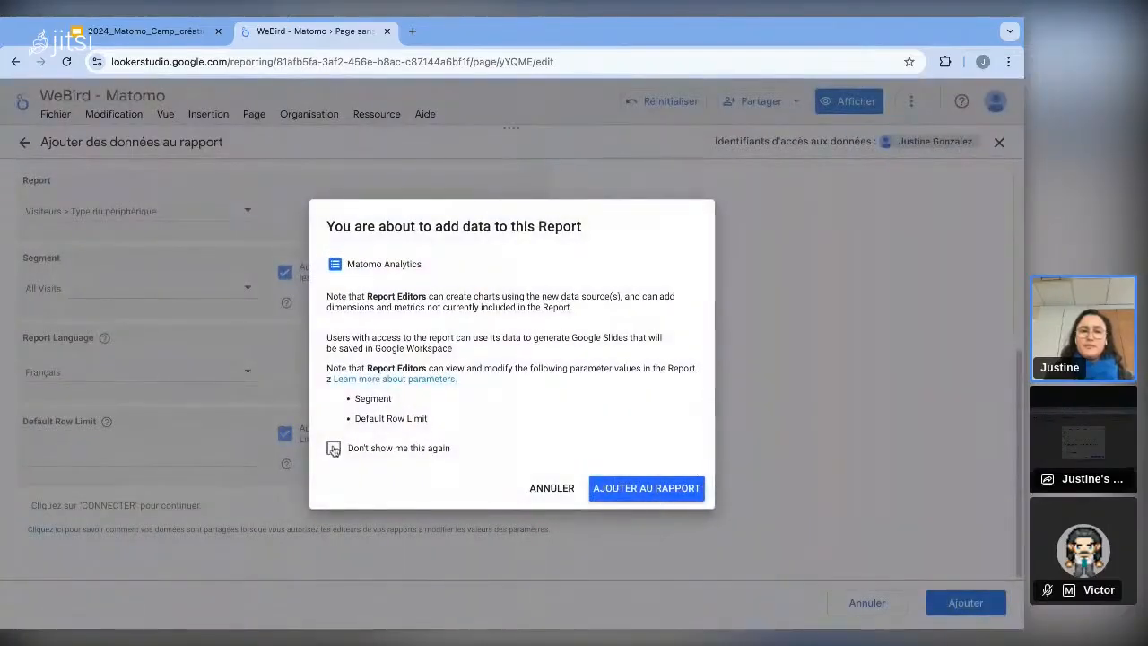
{"action": "left_click", "coordinate": [628, 488]}
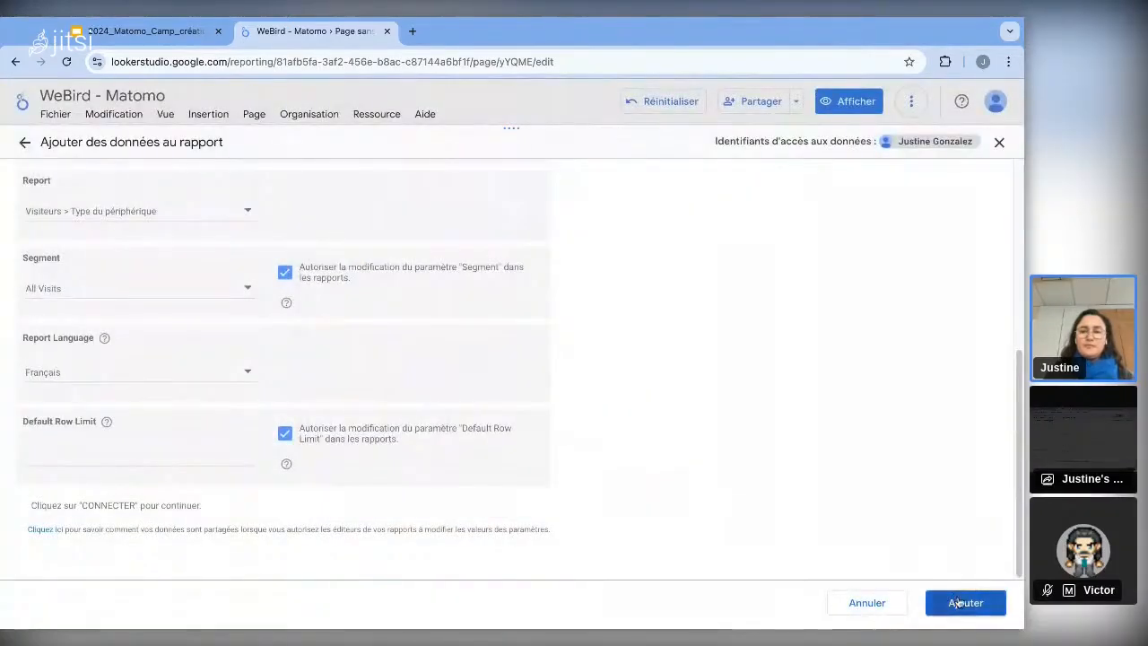
{"action": "left_click", "coordinate": [967, 600]}
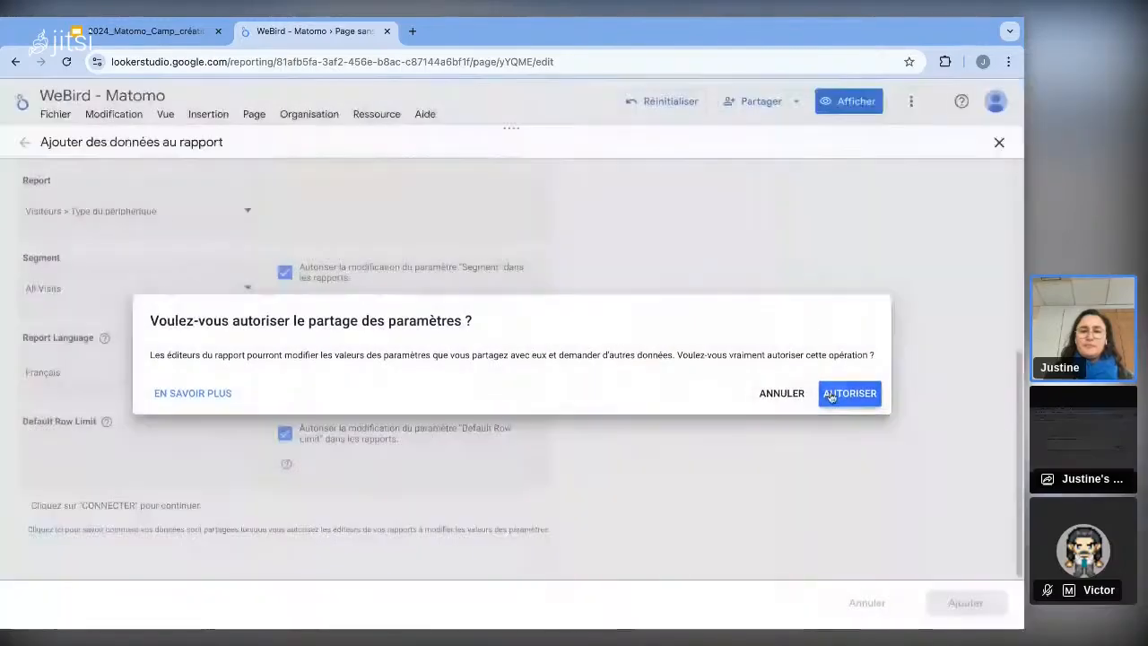
{"action": "left_click", "coordinate": [832, 395]}
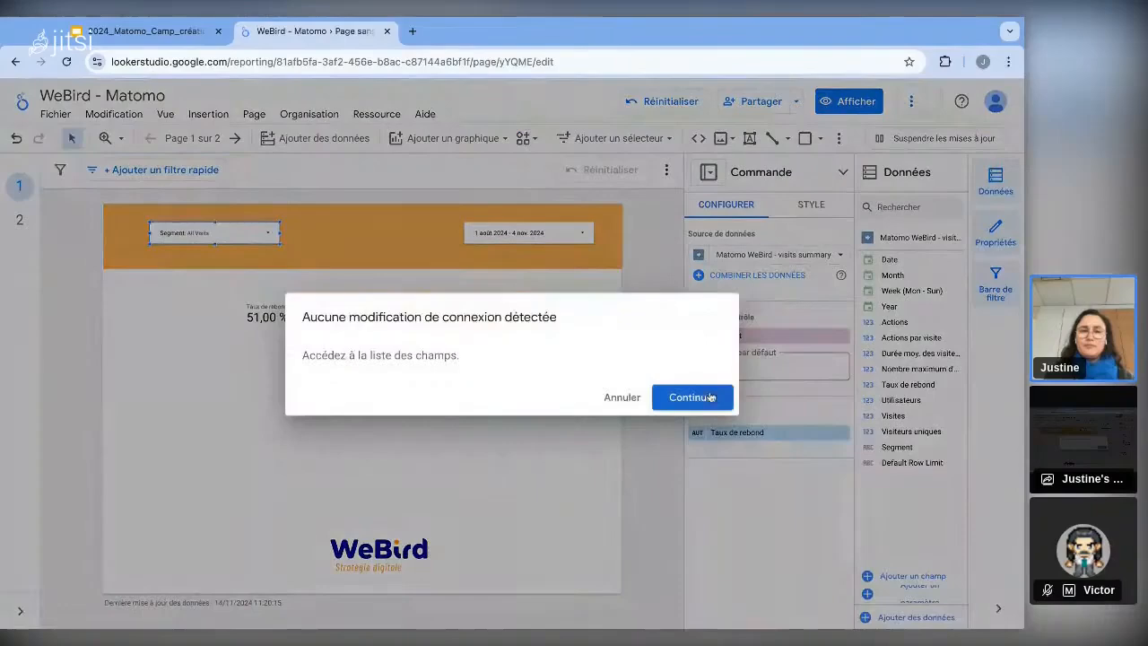
{"action": "left_click", "coordinate": [708, 397]}
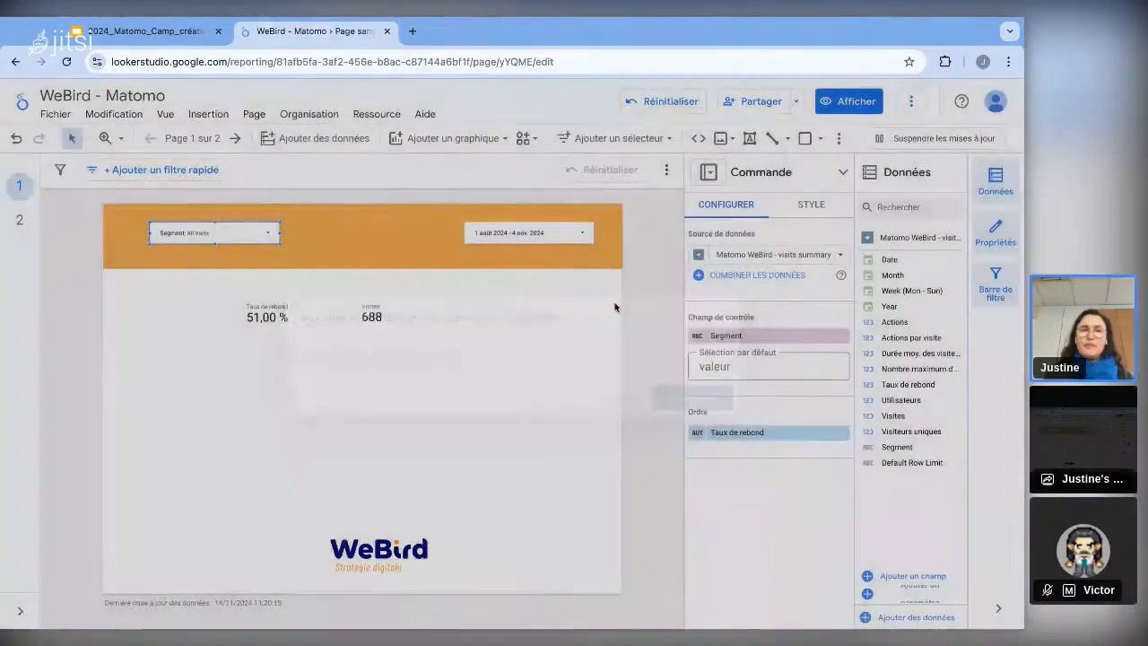
- Rename the newly added Matomo Analytics data source as Matomo WeBird - Device type and return to the report page
{"action": "left_click", "coordinate": [377, 114]}
{"action": "left_click", "coordinate": [417, 147]}
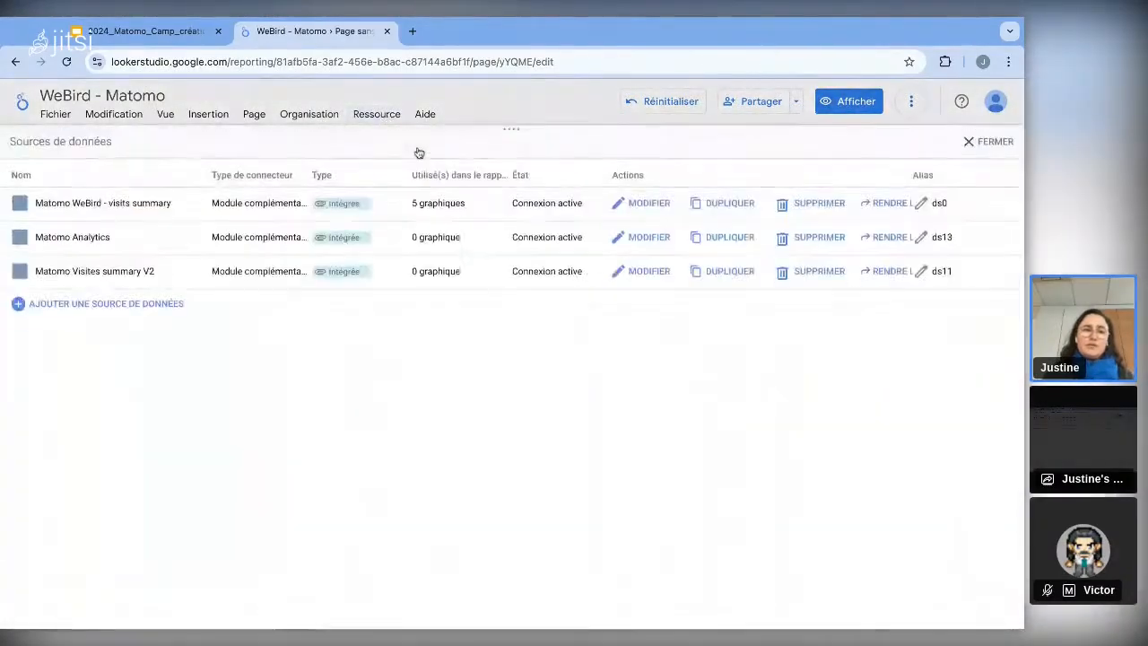
{"action": "left_click", "coordinate": [646, 237]}
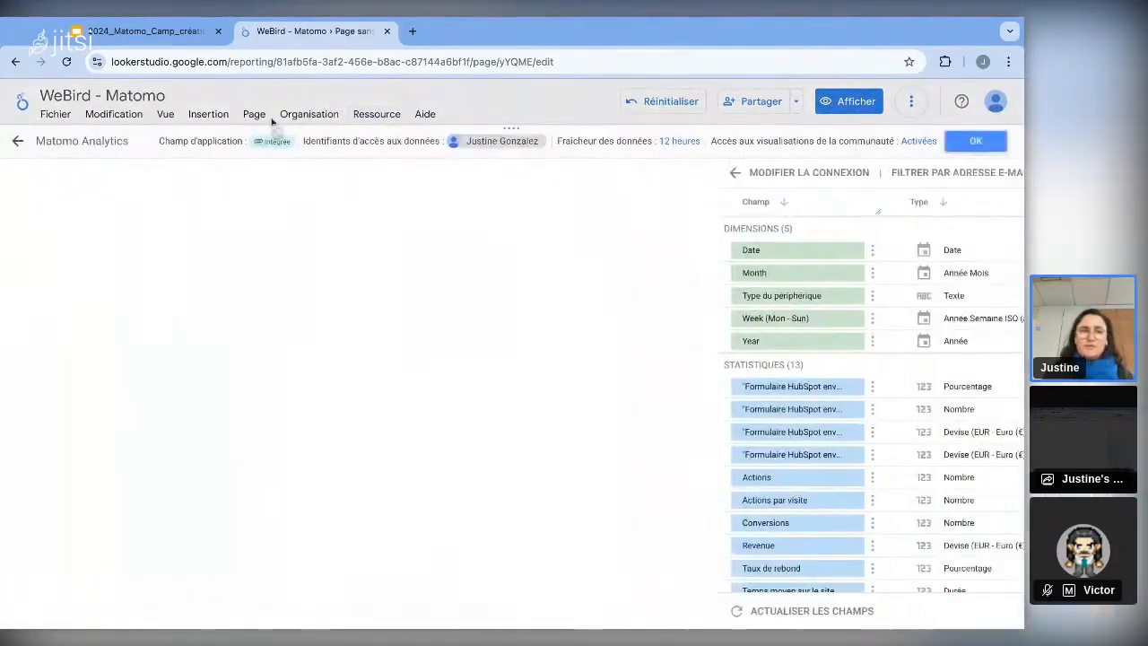
{"action": "left_click", "coordinate": [81, 143]}
{"action": "left_click_drag", "start_coordinate": [105, 144], "coordinate": [137, 146]}
{"action": "key", "text": "shift+Left"}
{"action": "key", "text": "shift+Left"}
{"action": "key", "text": "shift+Left"}
{"action": "key", "text": "shift+Left"}
{"action": "key", "text": "shift+Left"}
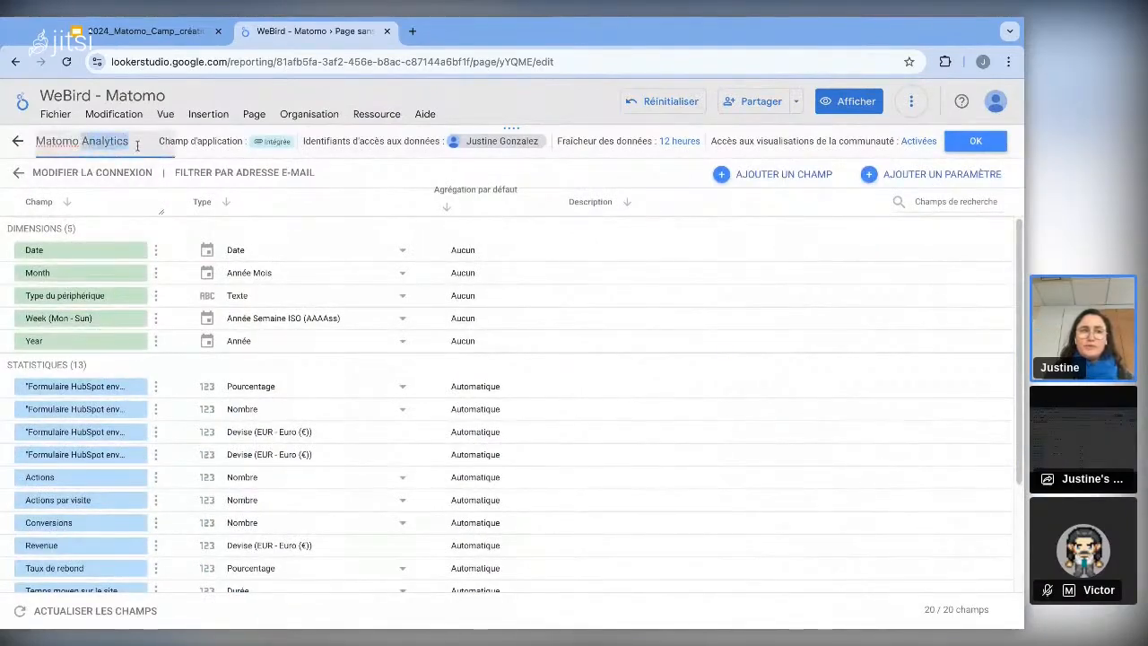
{"action": "type", "text": "We"}
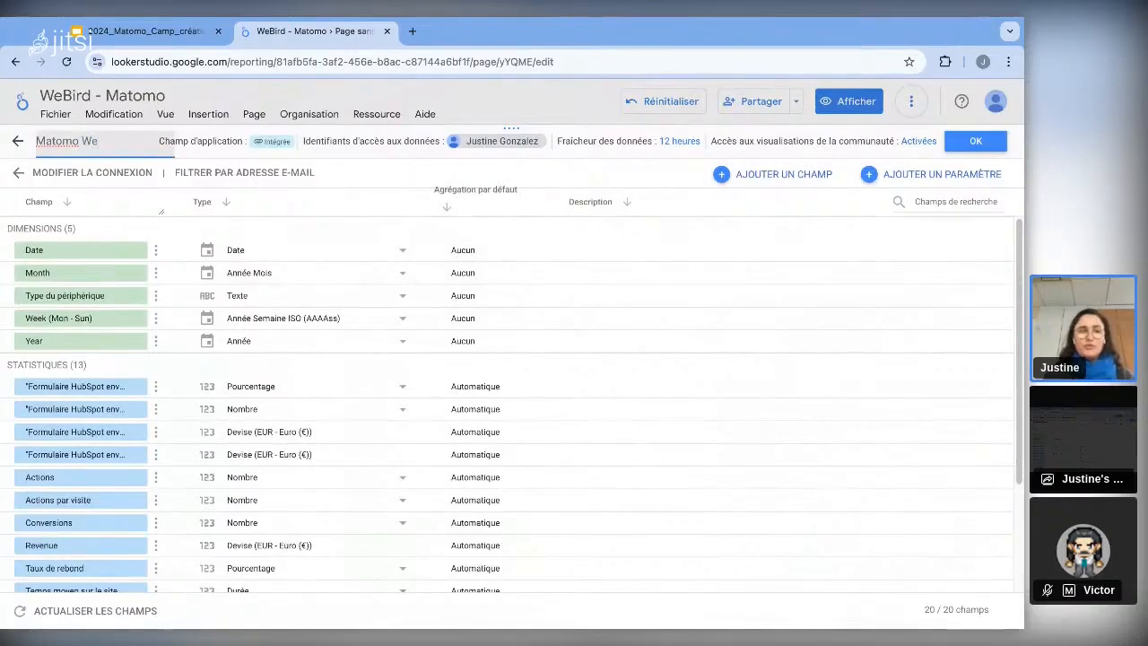
{"action": "type", "text": "Bird - "}
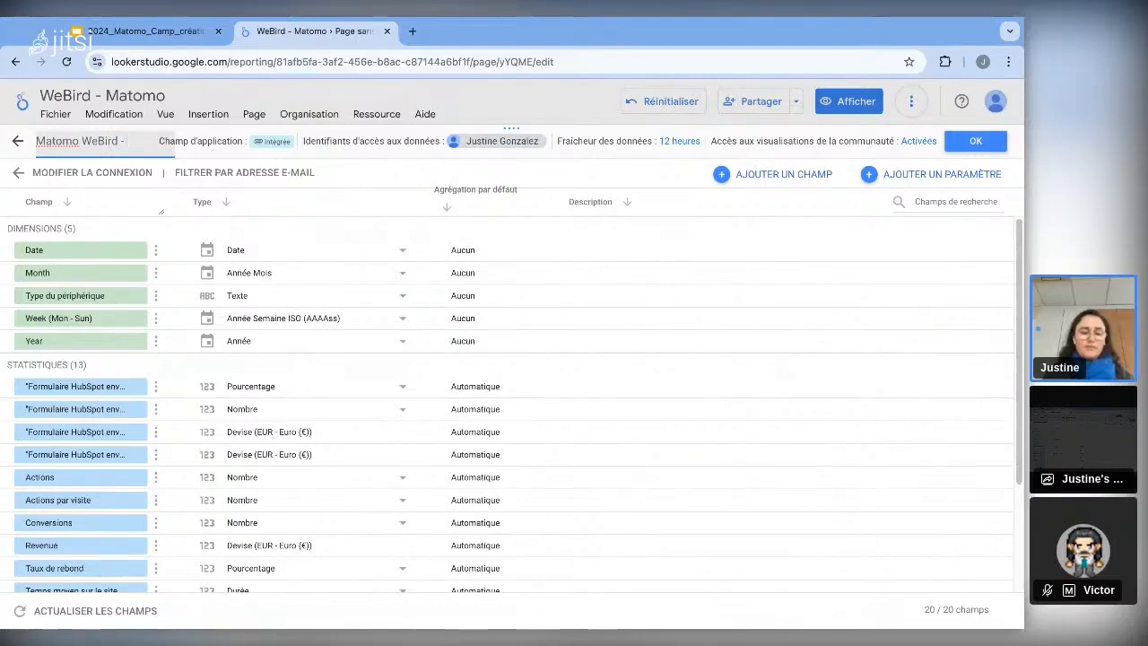
{"action": "type", "text": "Devic"}
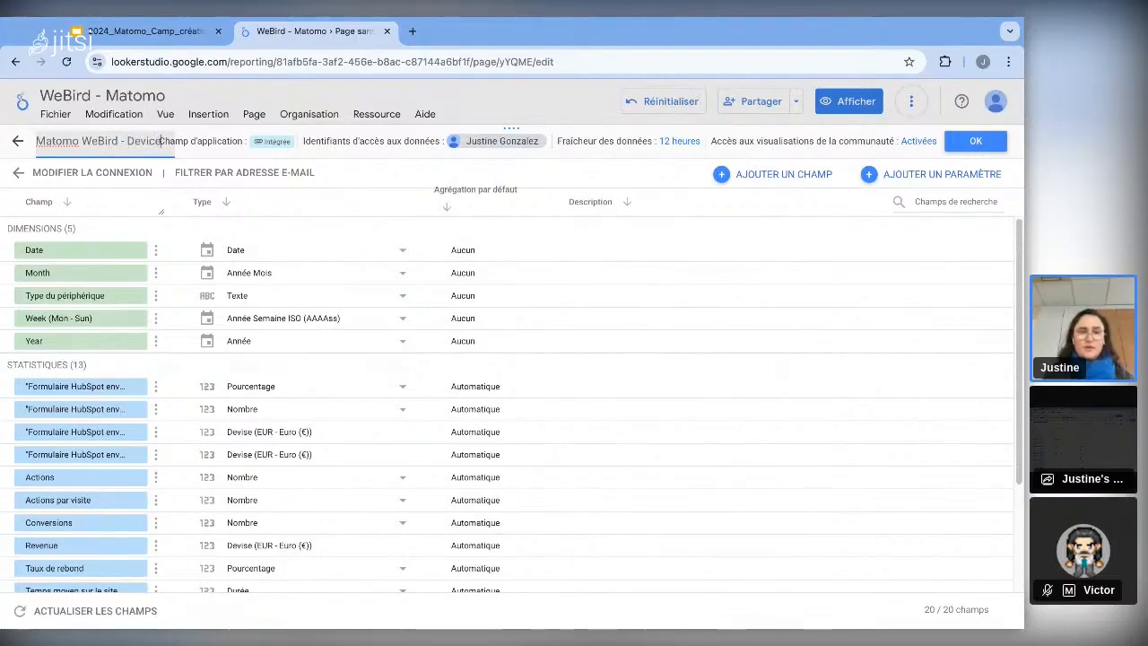
{"action": "type", "text": "es"}
{"action": "key", "text": "BackSpace"}
{"action": "type", "text": "type"}
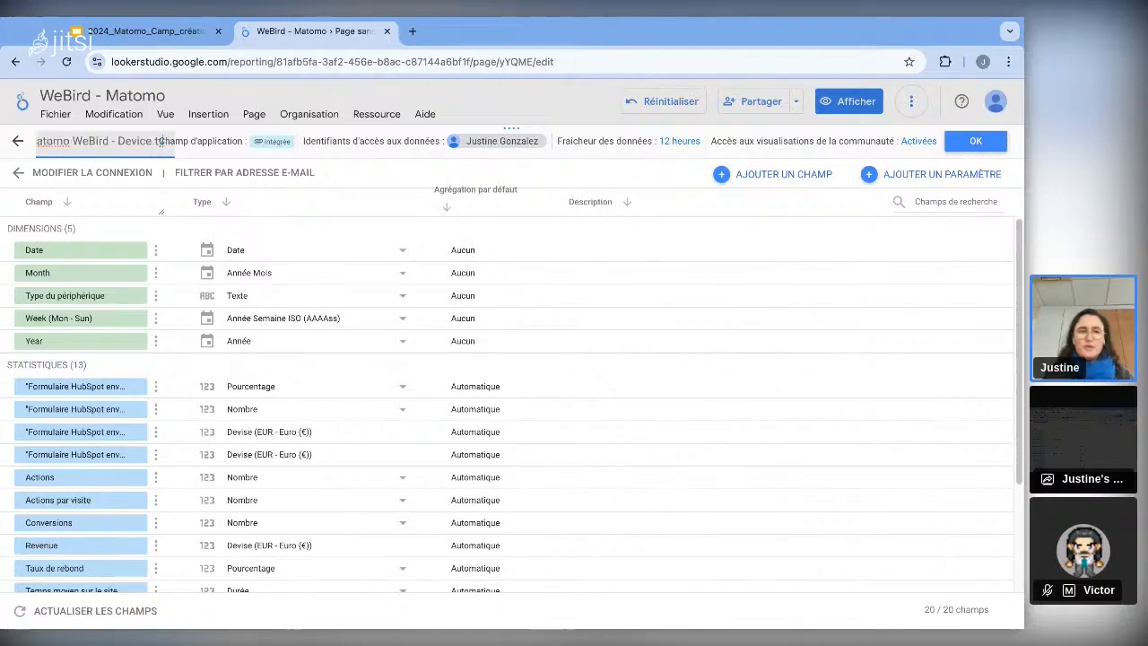
{"action": "left_click", "coordinate": [977, 144]}
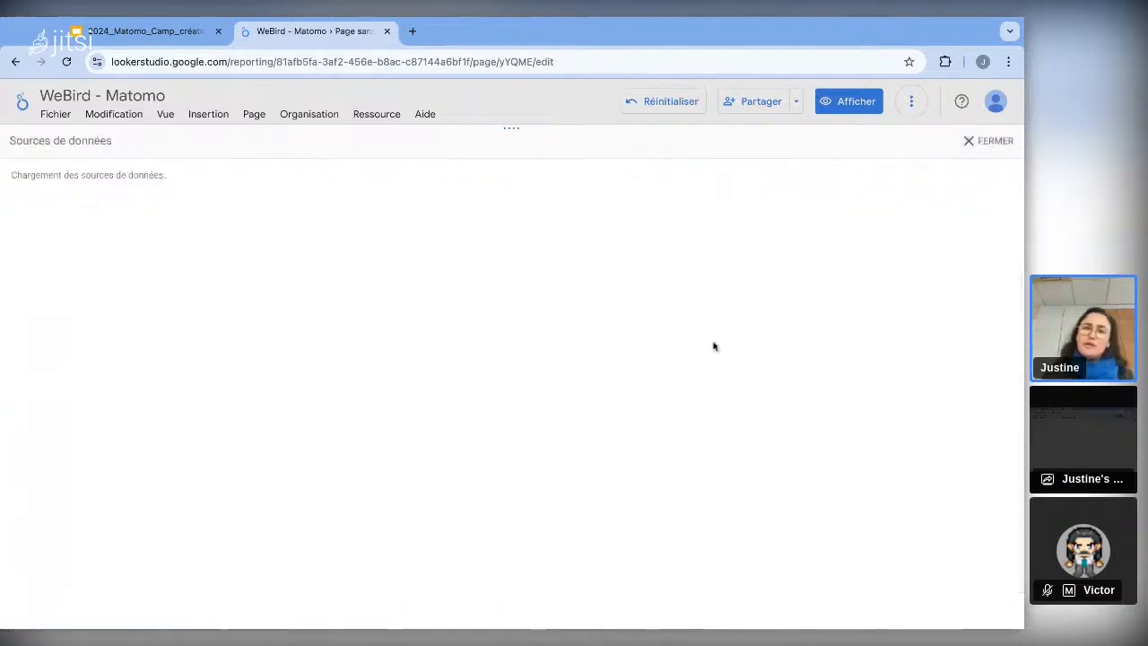
{"action": "left_click", "coordinate": [992, 142]}
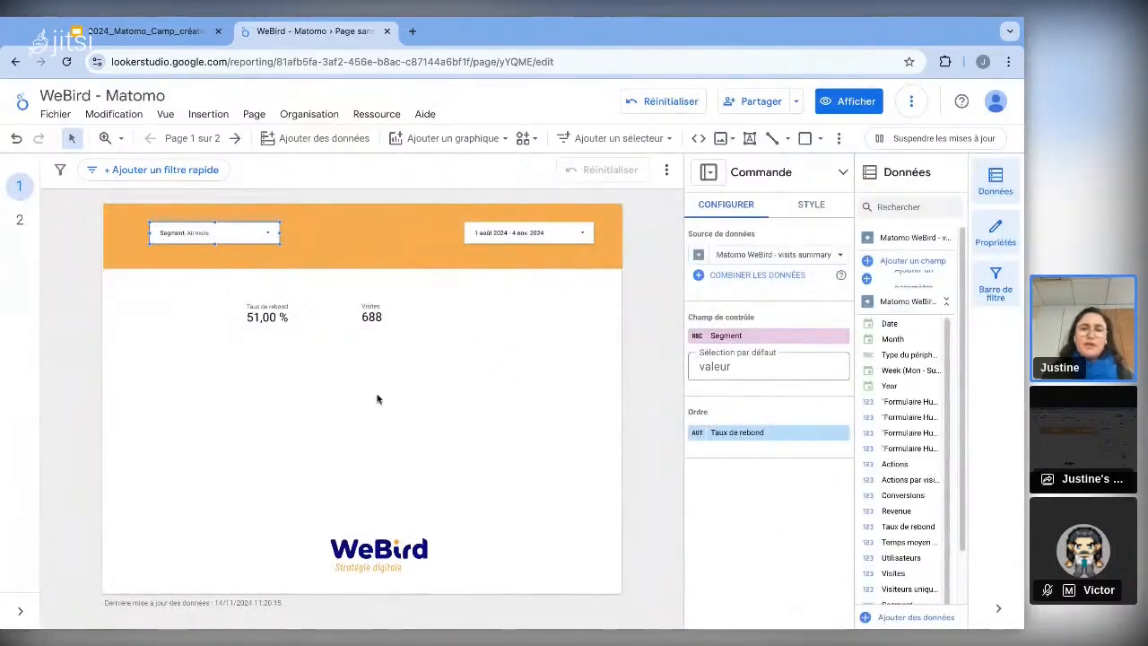
- Insert a time series chart below the two scorecards and widen it across most of the page
{"action": "left_click", "coordinate": [415, 387]}
{"action": "left_click", "coordinate": [255, 125]}
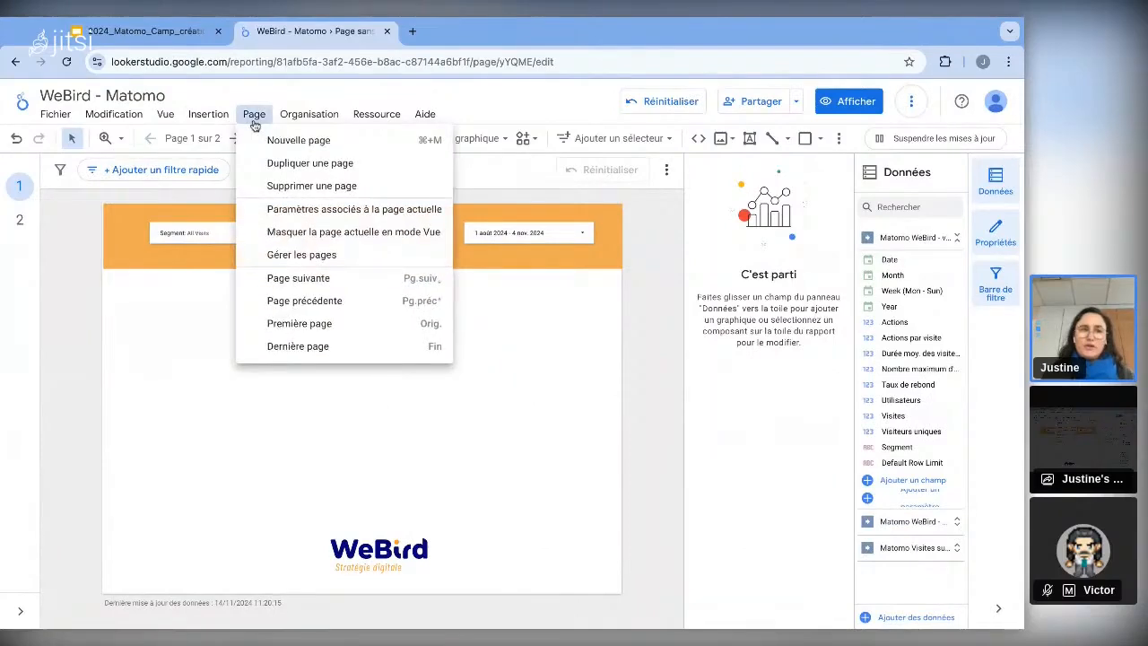
{"action": "left_click", "coordinate": [197, 119]}
{"action": "left_click", "coordinate": [212, 118]}
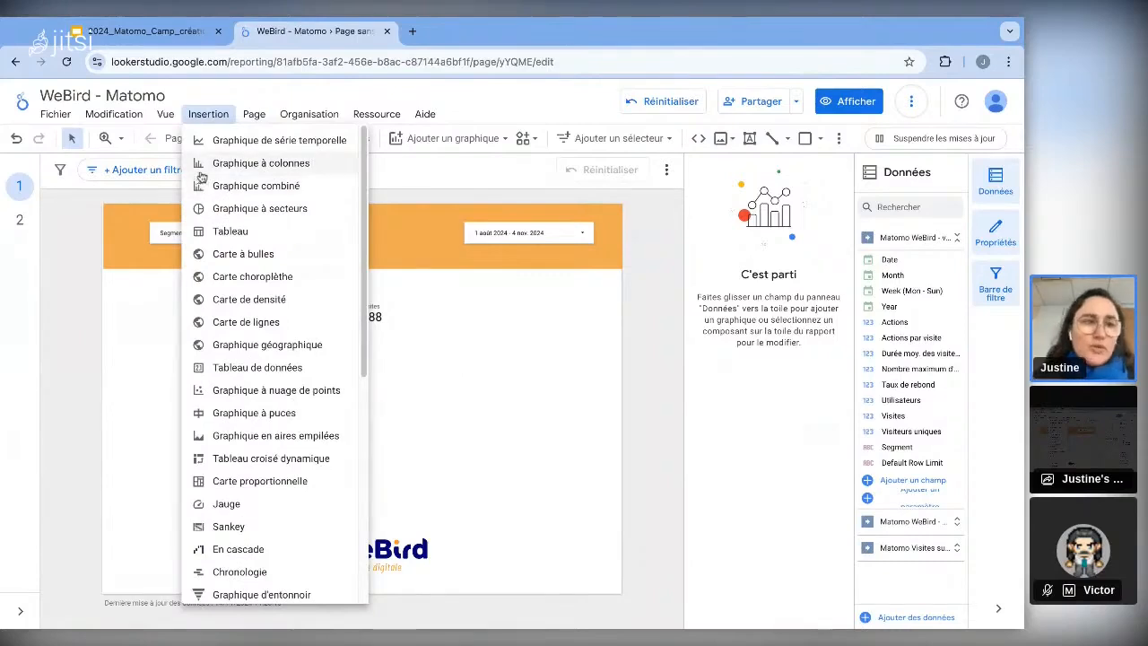
{"action": "left_click", "coordinate": [205, 142]}
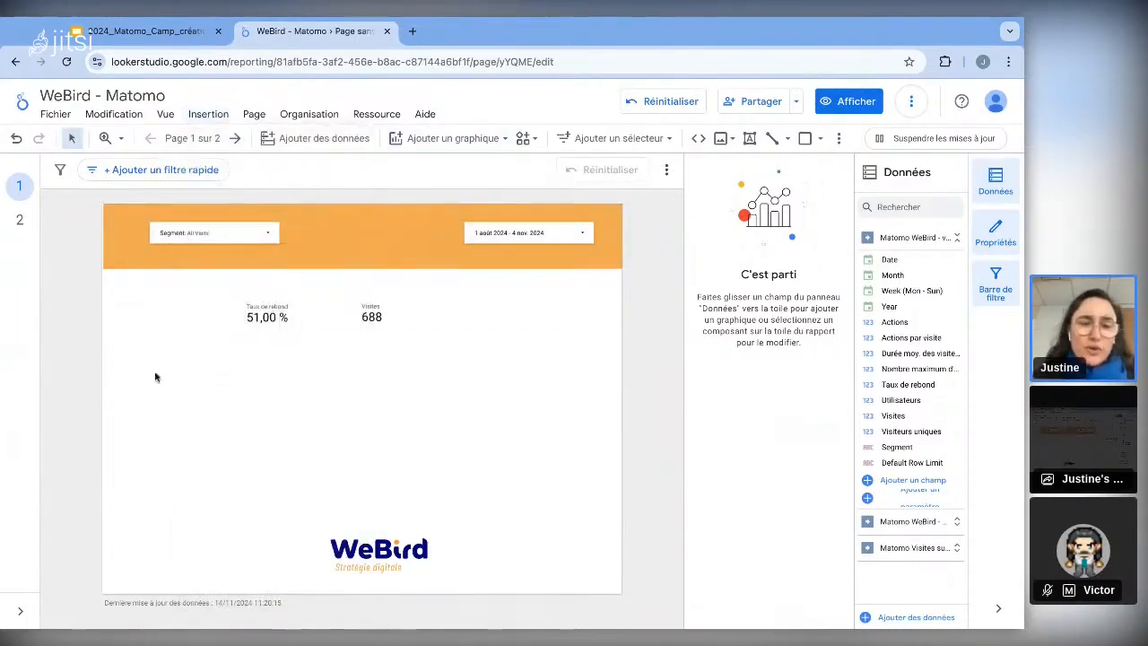
{"action": "left_click", "coordinate": [153, 373]}
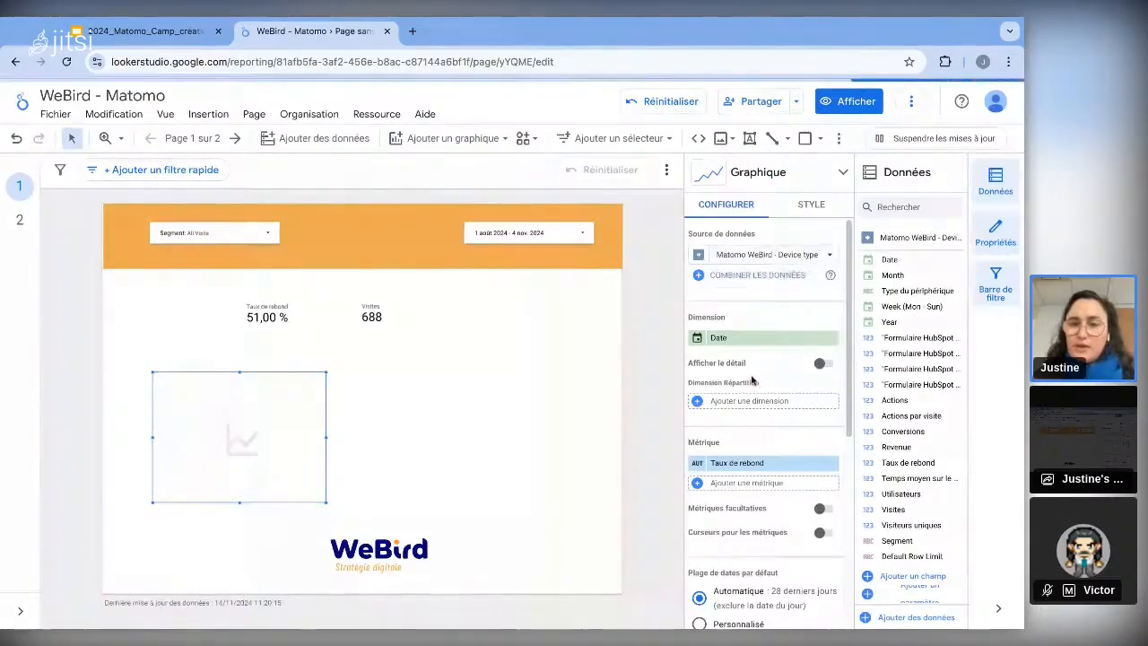
{"action": "left_click", "coordinate": [714, 345]}
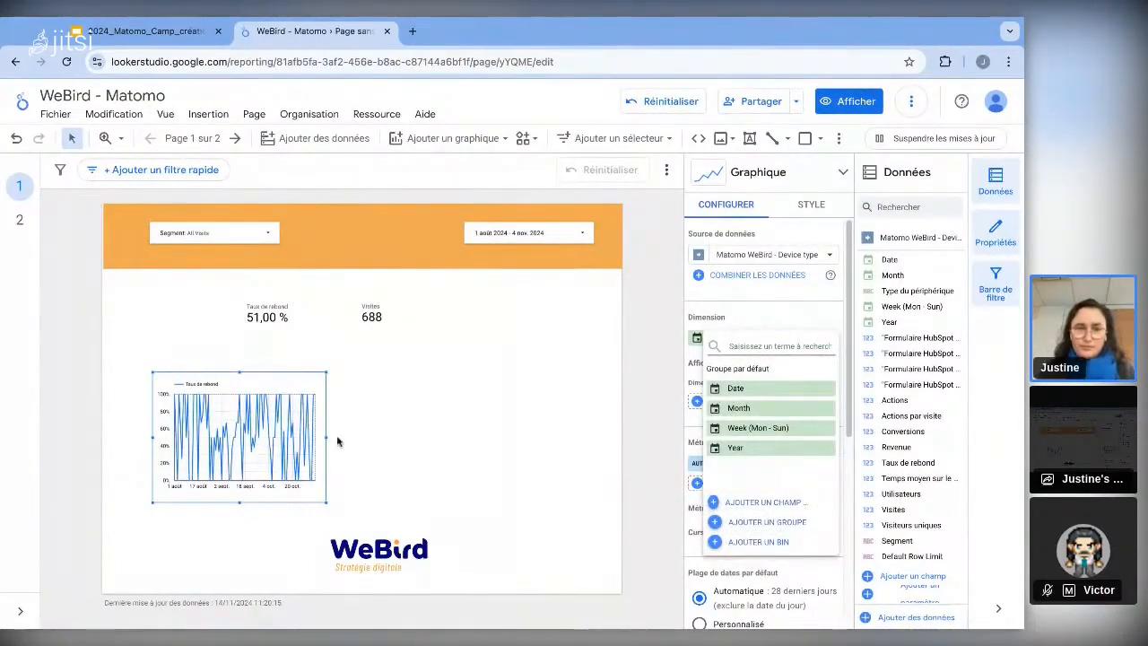
{"action": "left_click_drag", "start_coordinate": [327, 440], "coordinate": [556, 437]}
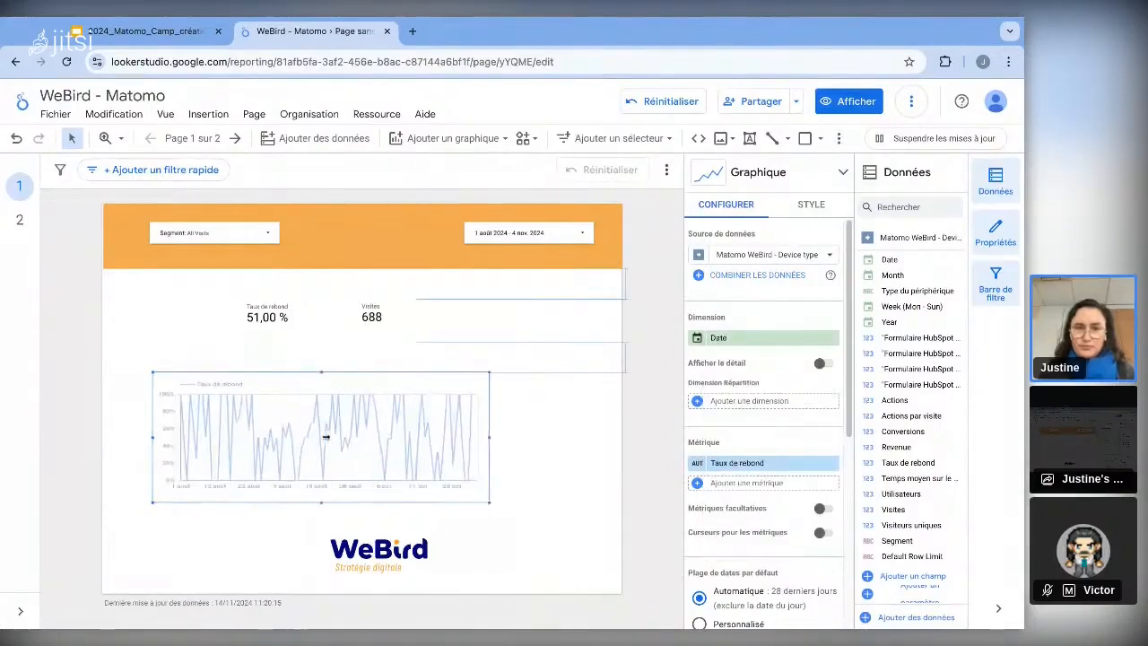
- Replace the time series chart's Taux de rebond metric with Visites
{"action": "left_click", "coordinate": [746, 401]}
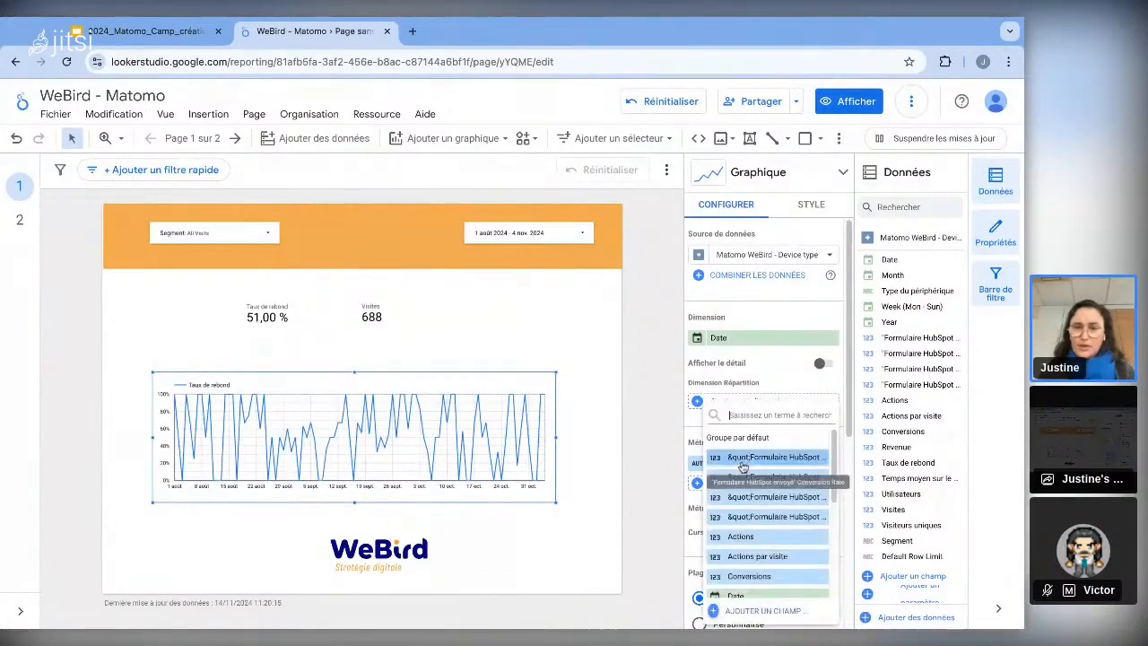
{"action": "type", "text": "visite"}
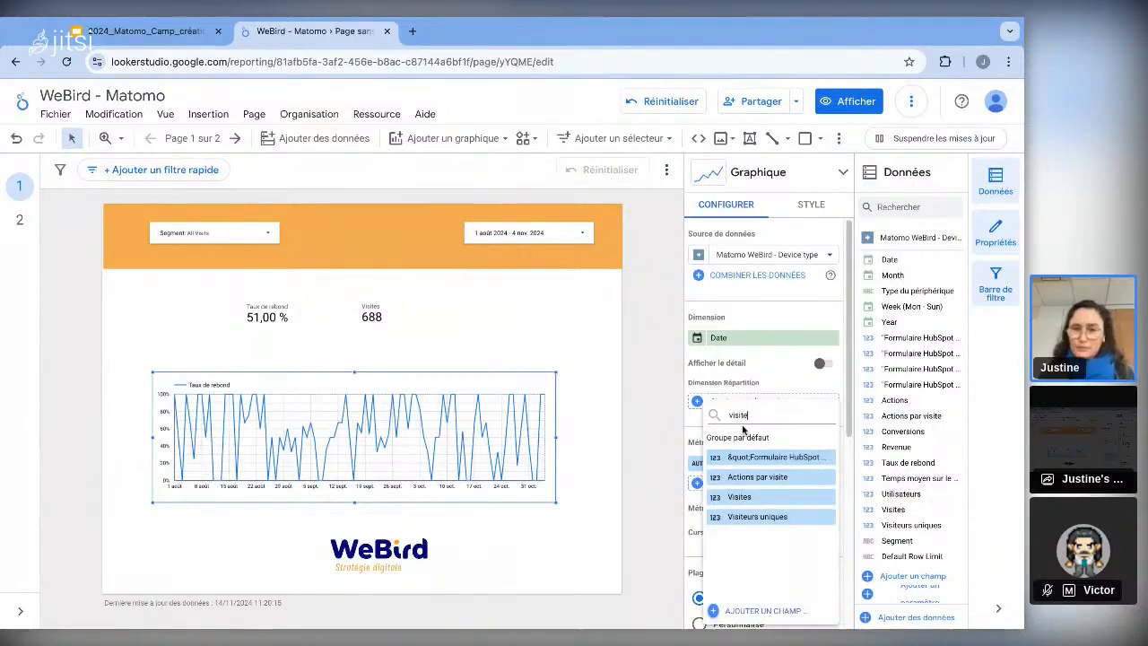
{"action": "left_click", "coordinate": [779, 505]}
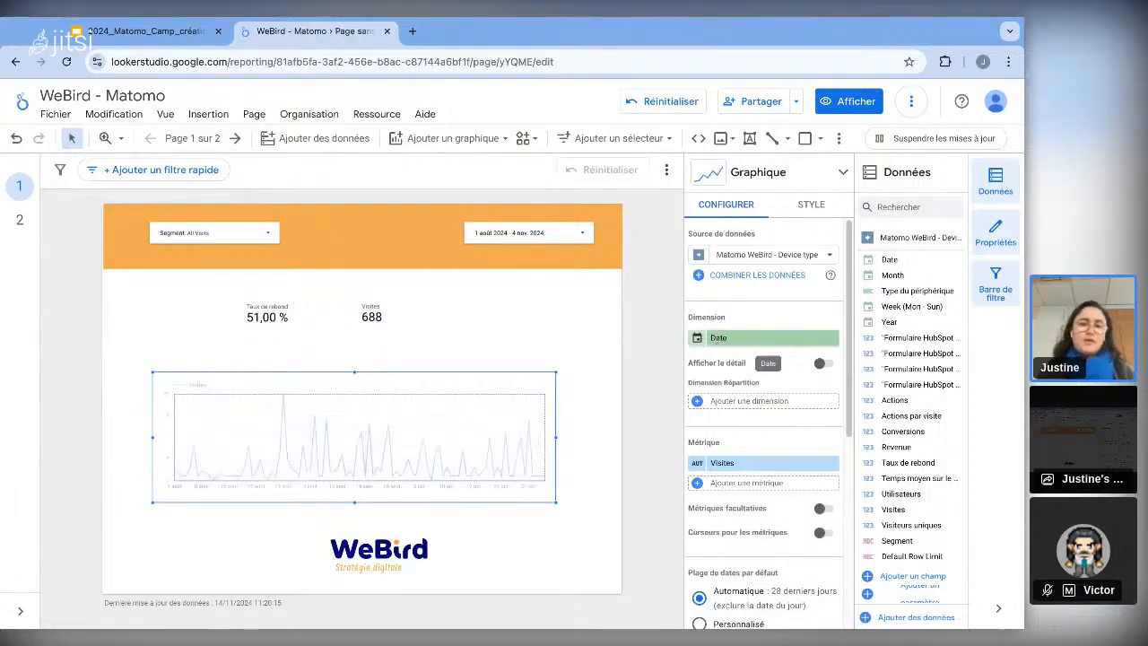
- Search the dimensions offered for the time series chart for the device type field, using typ and périph
{"action": "left_click", "coordinate": [757, 338]}
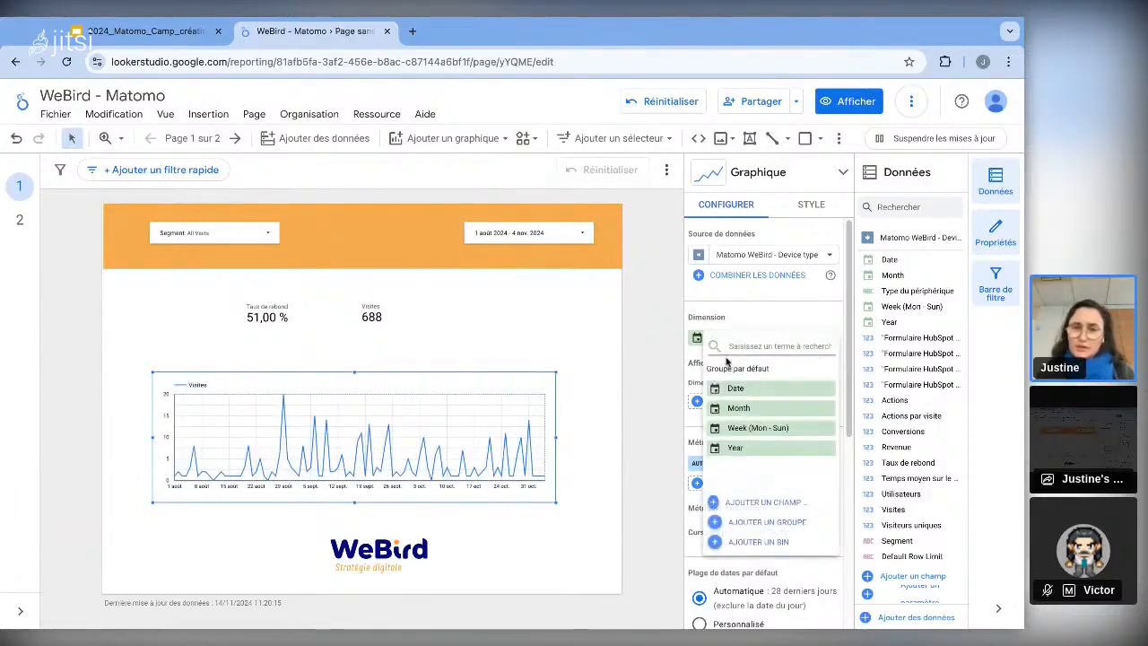
{"action": "type", "text": "de"}
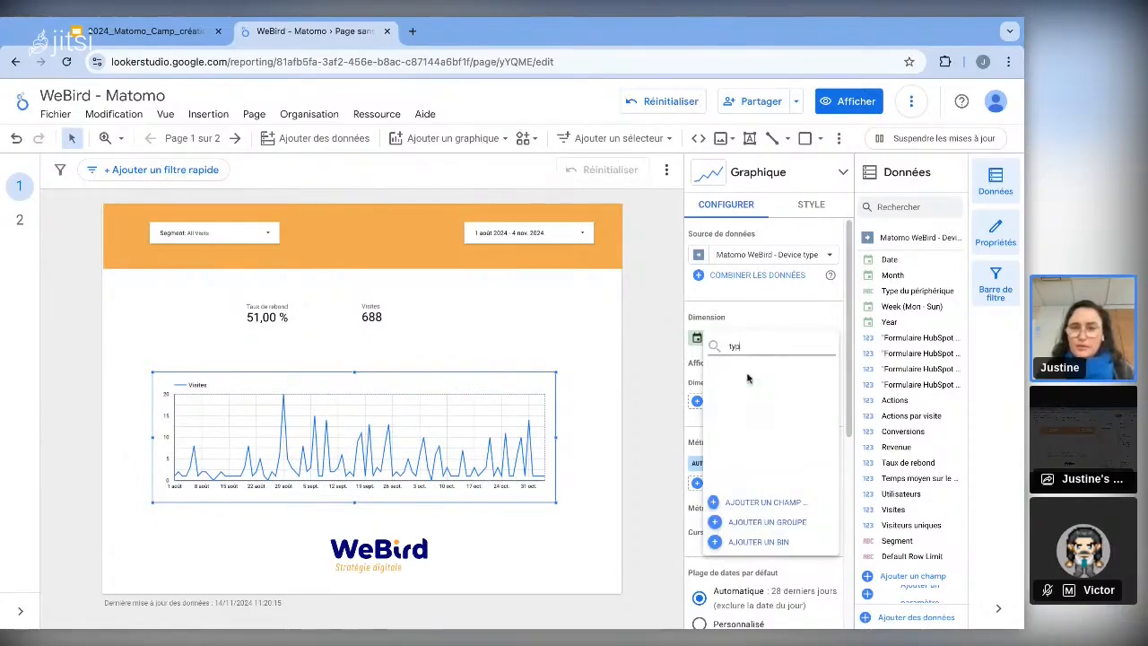
{"action": "key", "text": "BackSpace"}
{"action": "key", "text": "BackSpace"}
{"action": "type", "text": "de"}
{"action": "key", "text": "BackSpace"}
{"action": "key", "text": "BackSpace"}
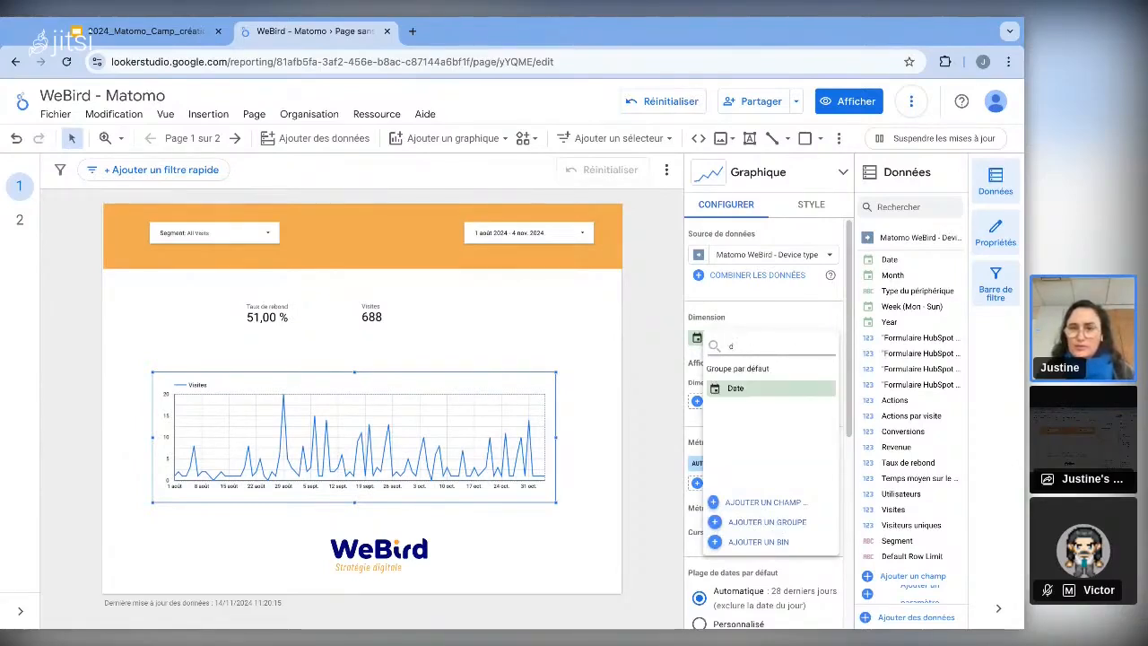
{"action": "type", "text": "pér"}
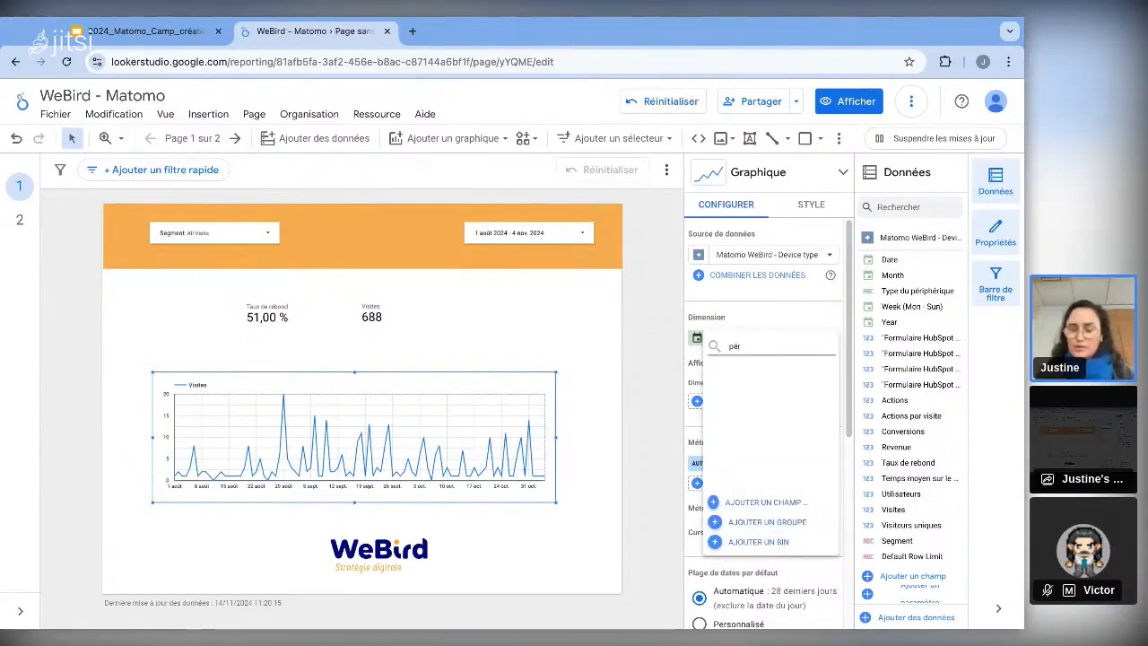
{"action": "type", "text": "iph"}
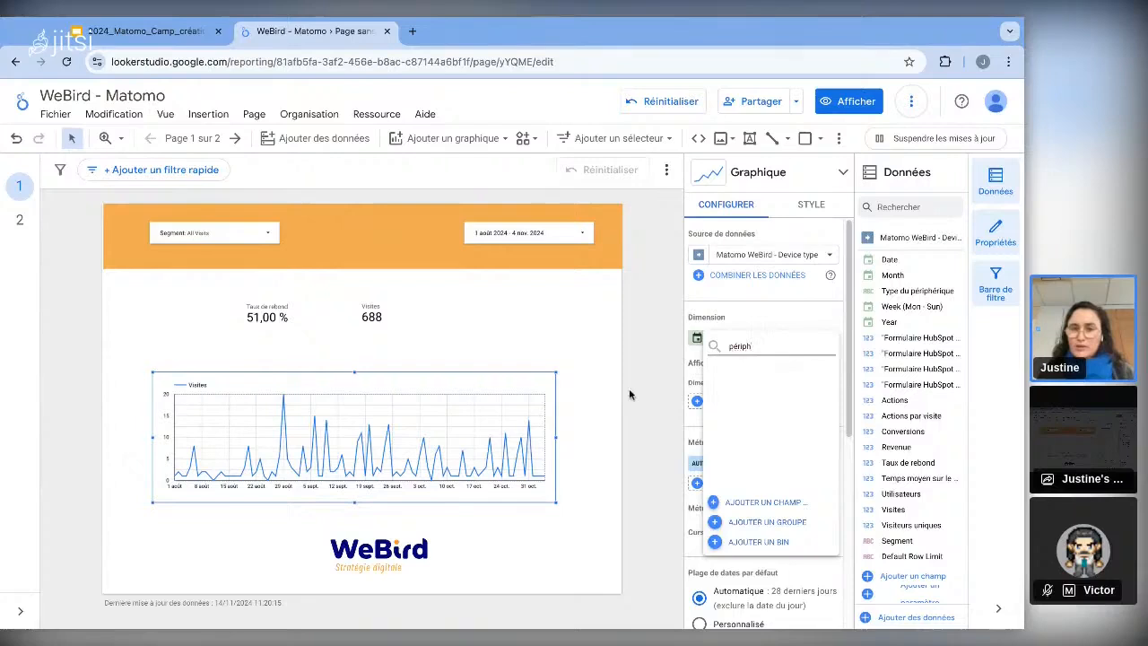
{"action": "left_click", "coordinate": [629, 393]}
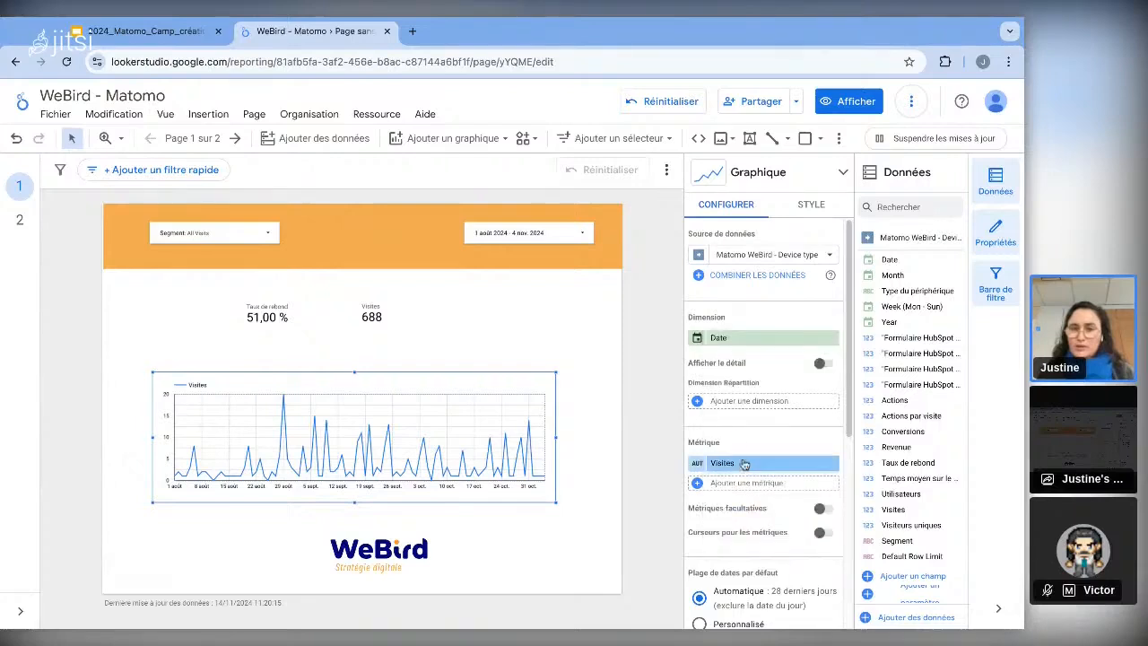
- Search the chart's dimension choices again with péri, typ, dev and p, and dismiss the list without choosing a field
{"action": "left_click", "coordinate": [718, 341]}
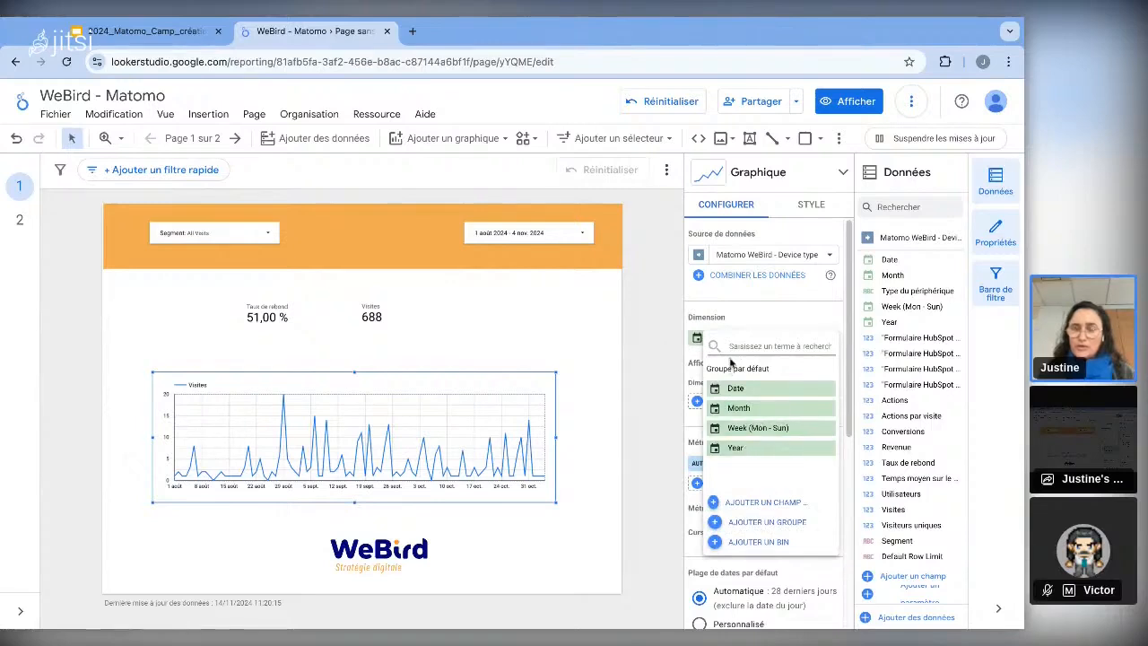
{"action": "type", "text": "péri"}
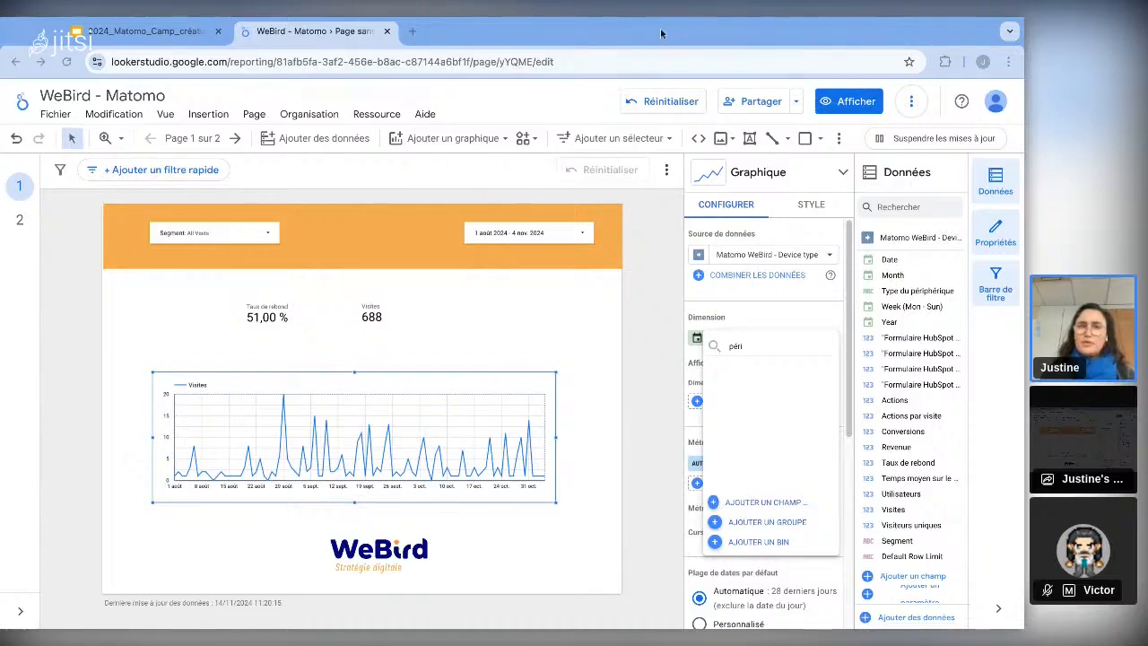
{"action": "left_click", "coordinate": [749, 347]}
{"action": "key", "text": "BackSpace"}
{"action": "key", "text": "BackSpace"}
{"action": "key", "text": "BackSpace"}
{"action": "key", "text": "BackSpace"}
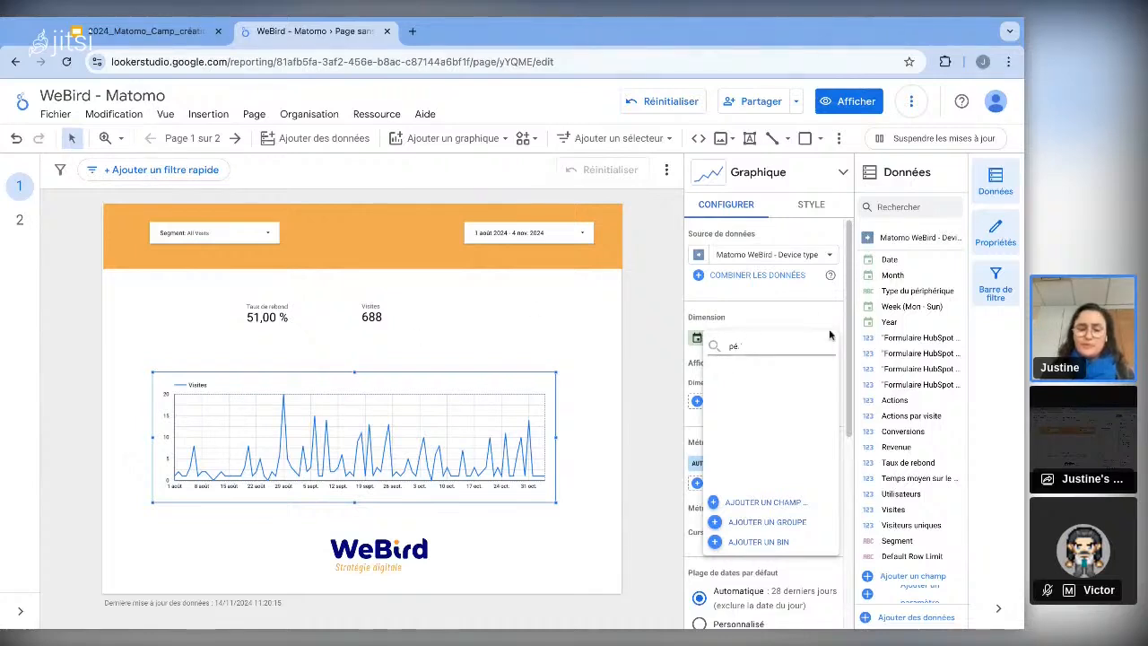
{"action": "type", "text": "typ"}
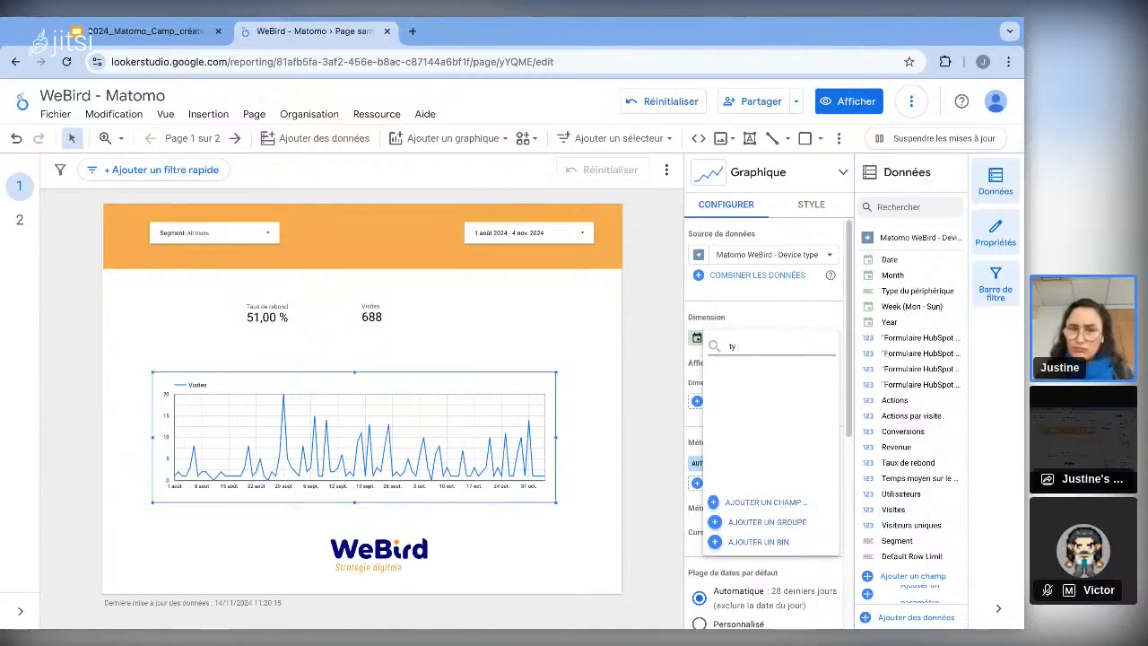
{"action": "key", "text": "BackSpace"}
{"action": "key", "text": "BackSpace"}
{"action": "key", "text": "BackSpace"}
{"action": "key", "text": "BackSpace"}
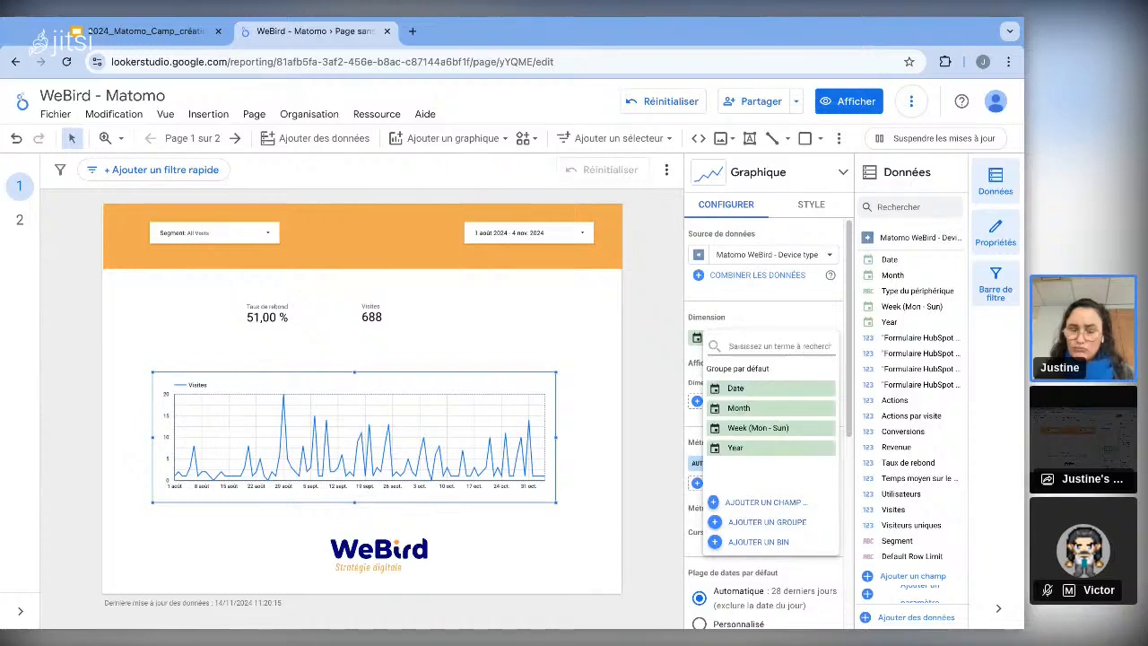
{"action": "type", "text": "dev"}
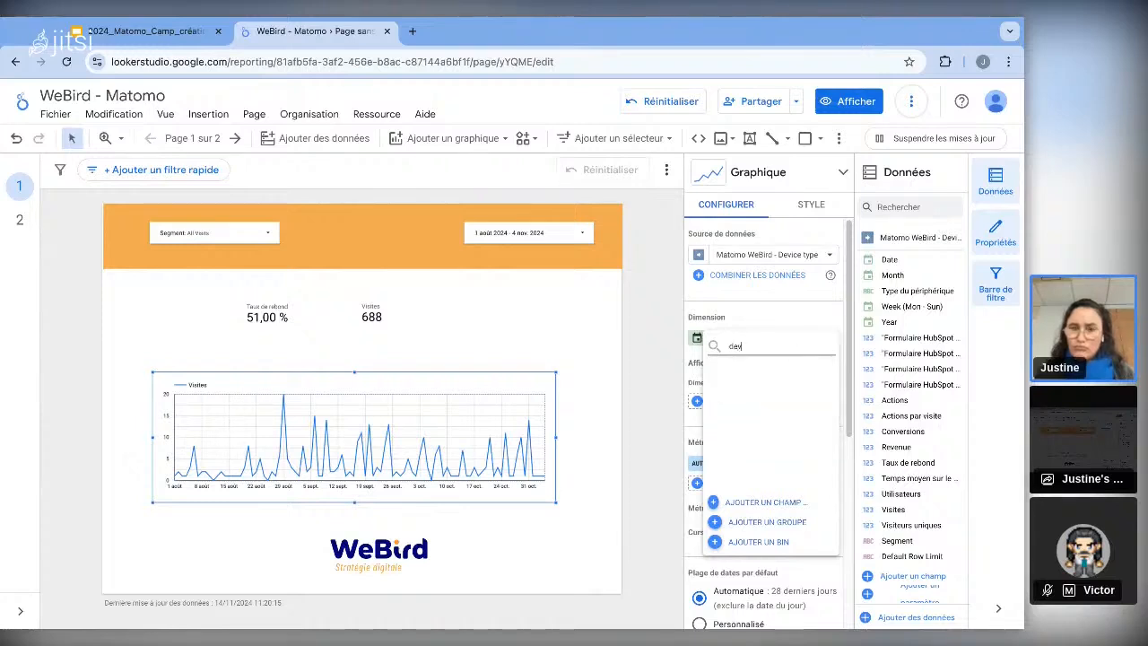
{"action": "key", "text": "BackSpace"}
{"action": "key", "text": "BackSpace"}
{"action": "key", "text": "BackSpace"}
{"action": "type", "text": "p"}
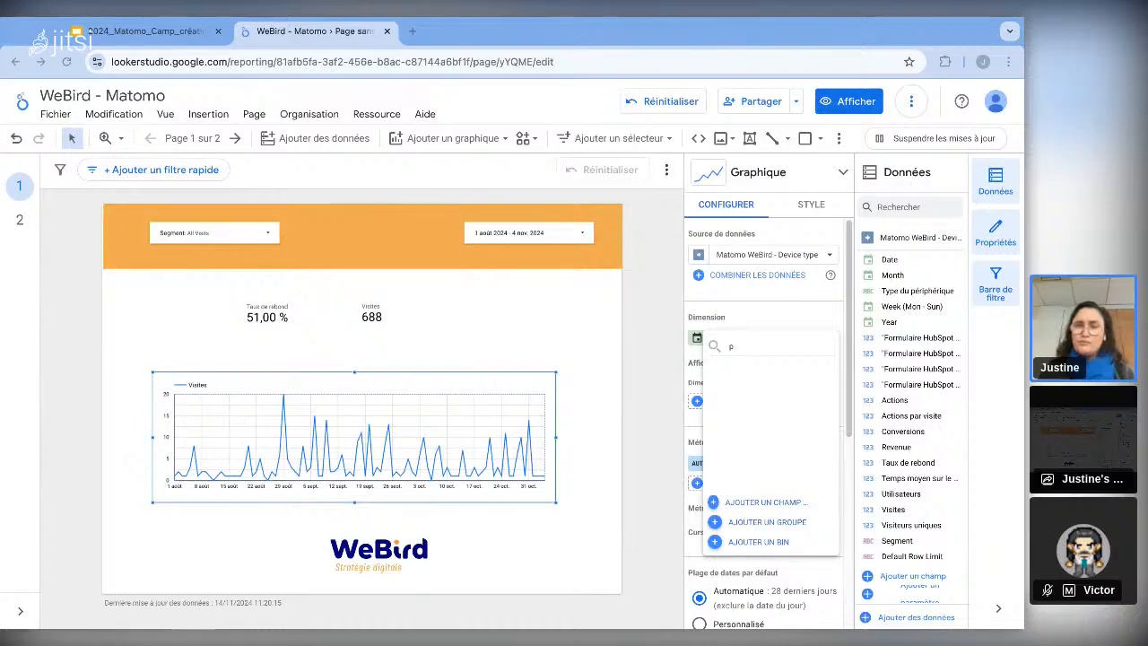
{"action": "left_click", "coordinate": [721, 37]}
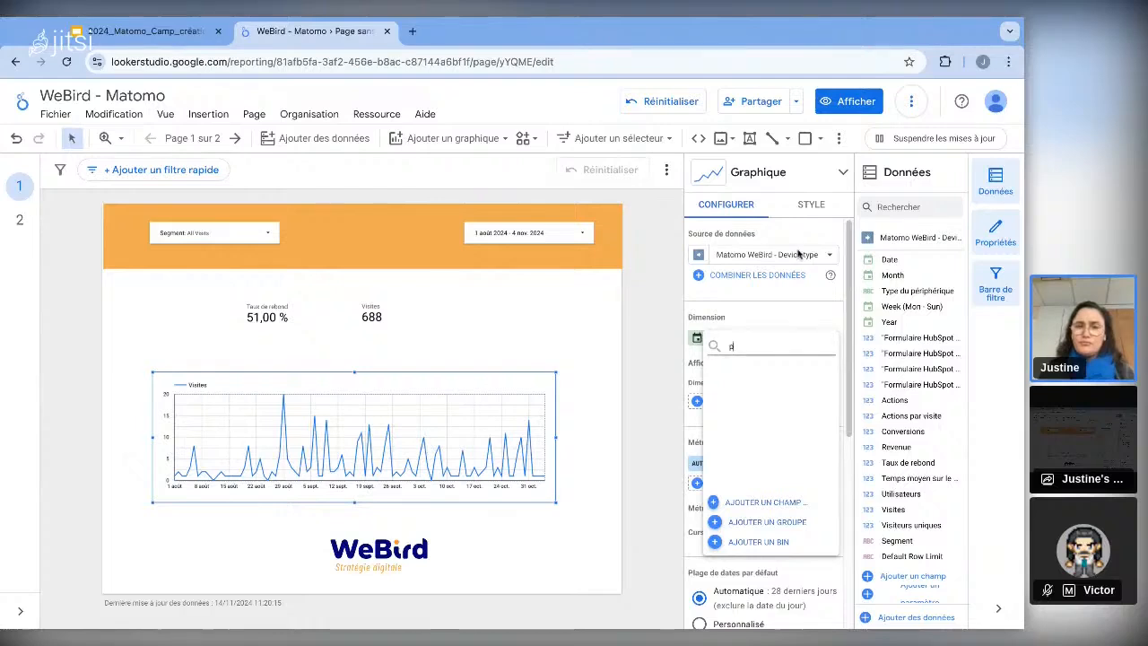
{"action": "left_click", "coordinate": [542, 342]}
- Start adding a new data source to the report with the Matomo Analytics connector published by Matomo
{"action": "left_click", "coordinate": [377, 114]}
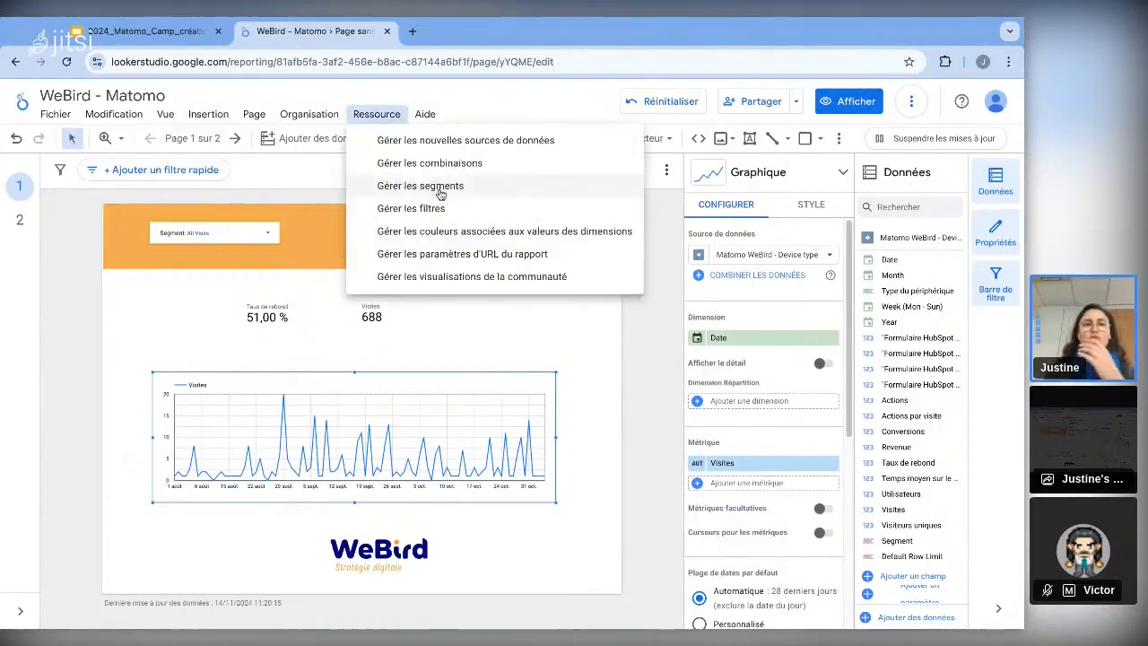
{"action": "left_click", "coordinate": [395, 173]}
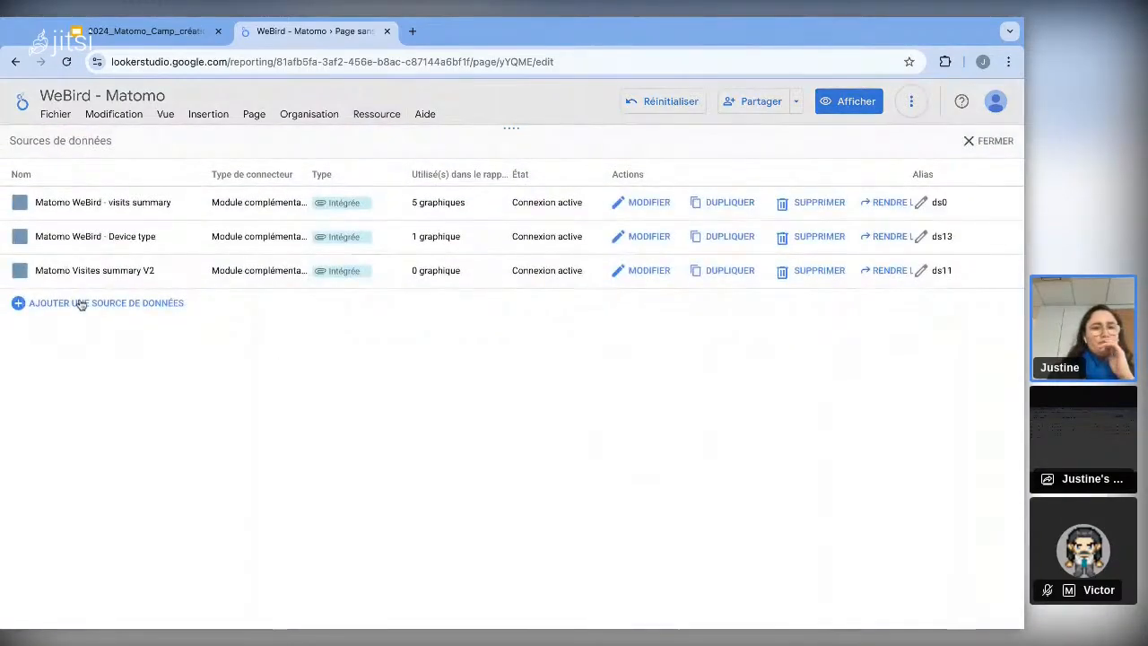
{"action": "left_click", "coordinate": [81, 302]}
{"action": "left_click", "coordinate": [288, 238]}
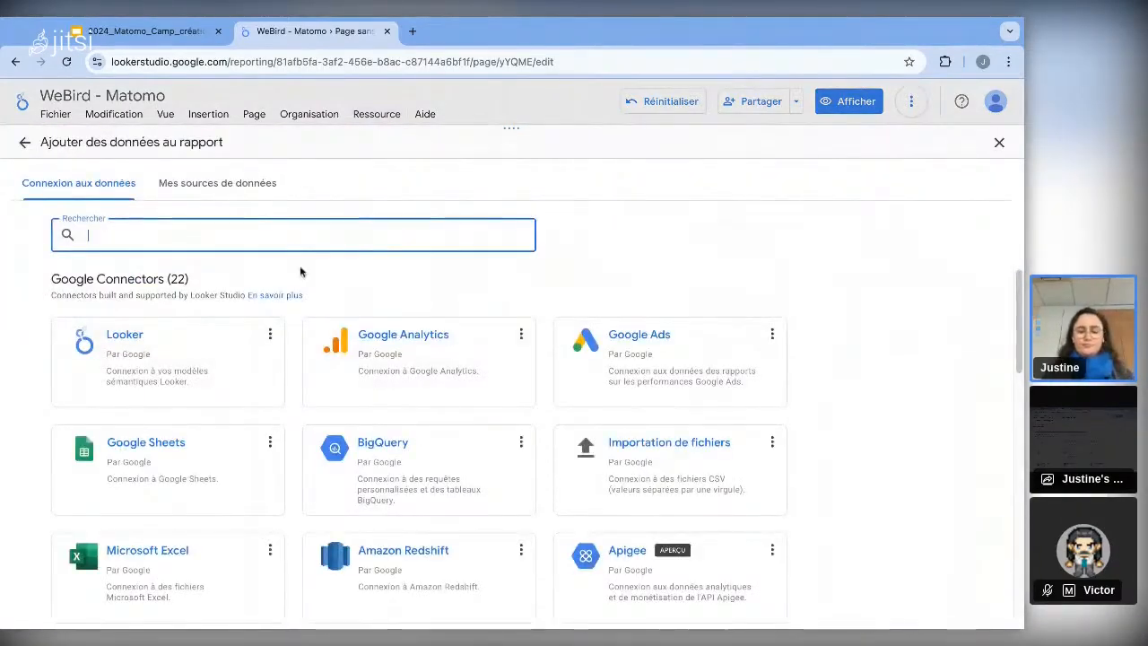
{"action": "type", "text": "matomo"}
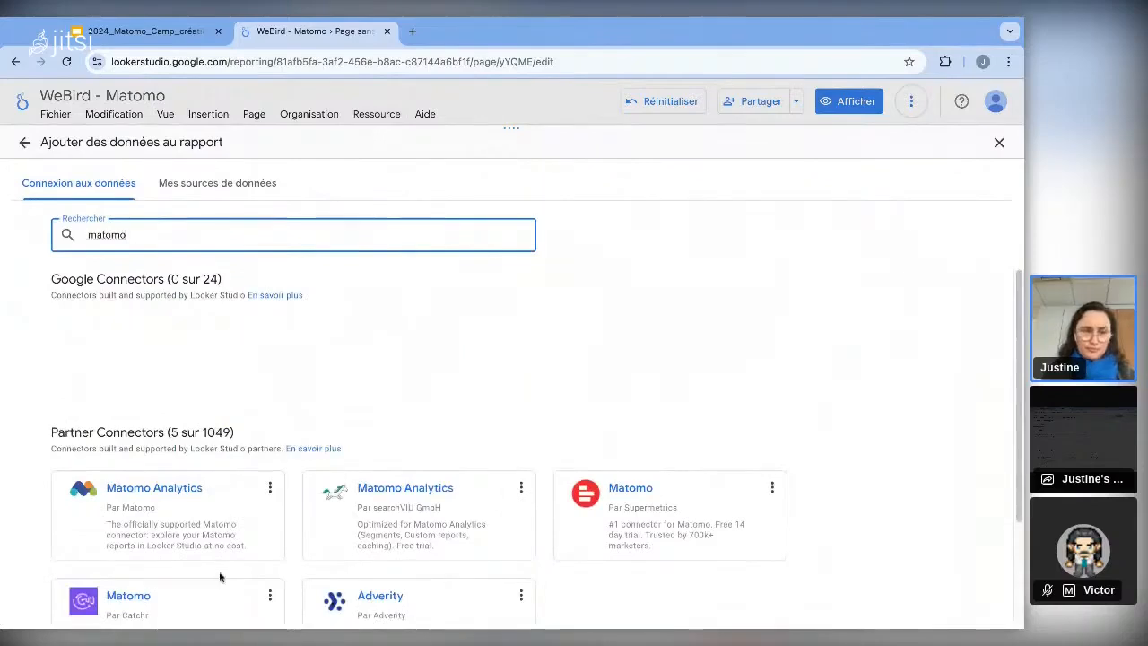
{"action": "left_click", "coordinate": [159, 530]}
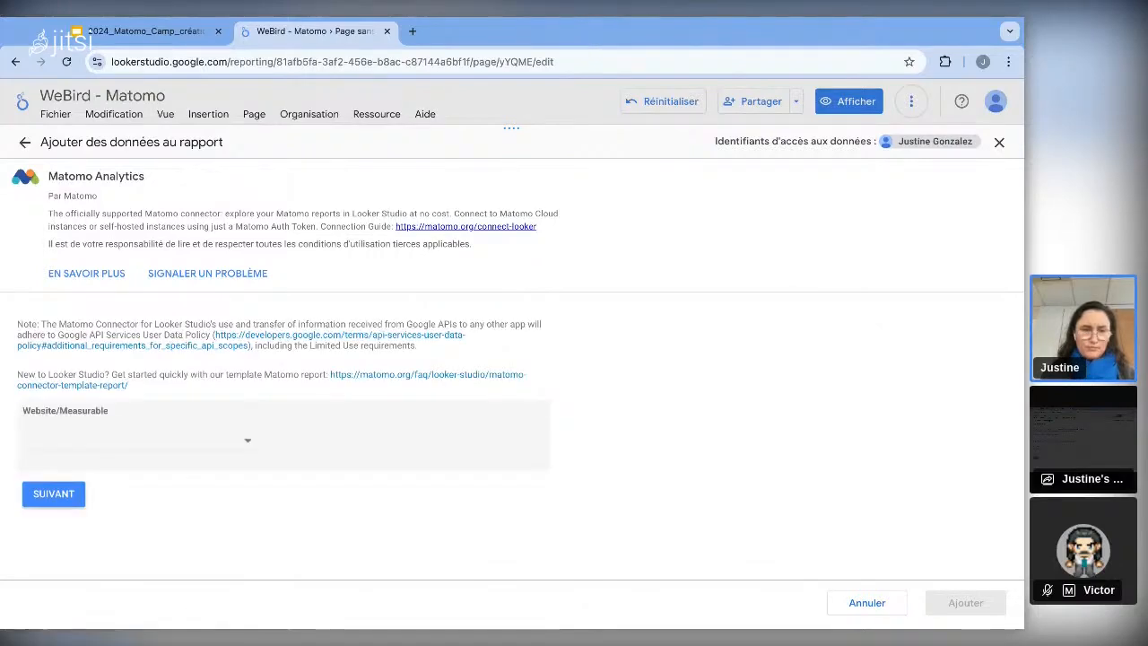
- Choose webird.fr as the website for the new data source and continue to its remaining parameters
{"action": "left_click", "coordinate": [227, 447]}
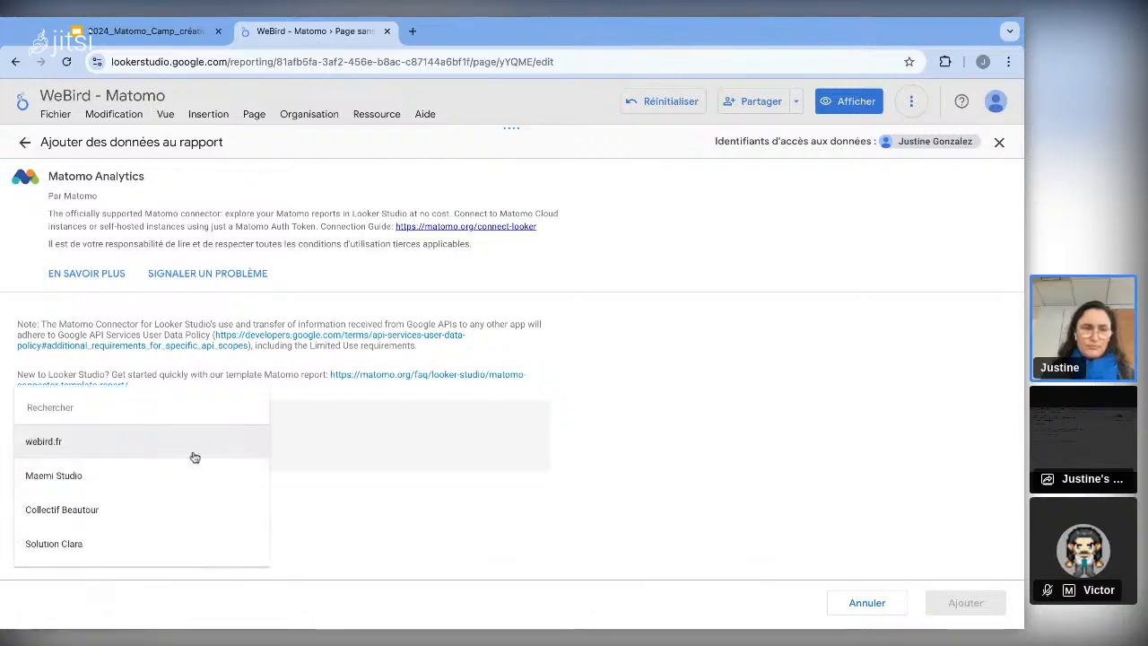
{"action": "left_click", "coordinate": [79, 443]}
{"action": "left_click", "coordinate": [64, 495]}
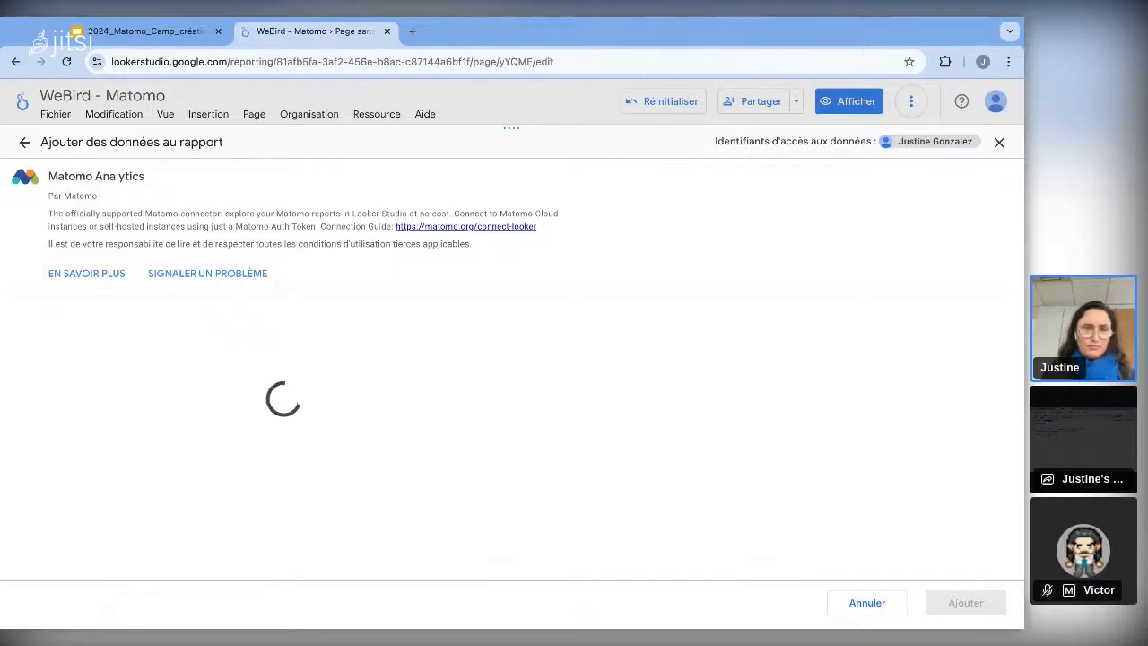
- Set the data source's report to Visiteurs > Type du périphérique
{"action": "scroll", "coordinate": [172, 259], "scroll_direction": "down", "scroll_amount": 4}
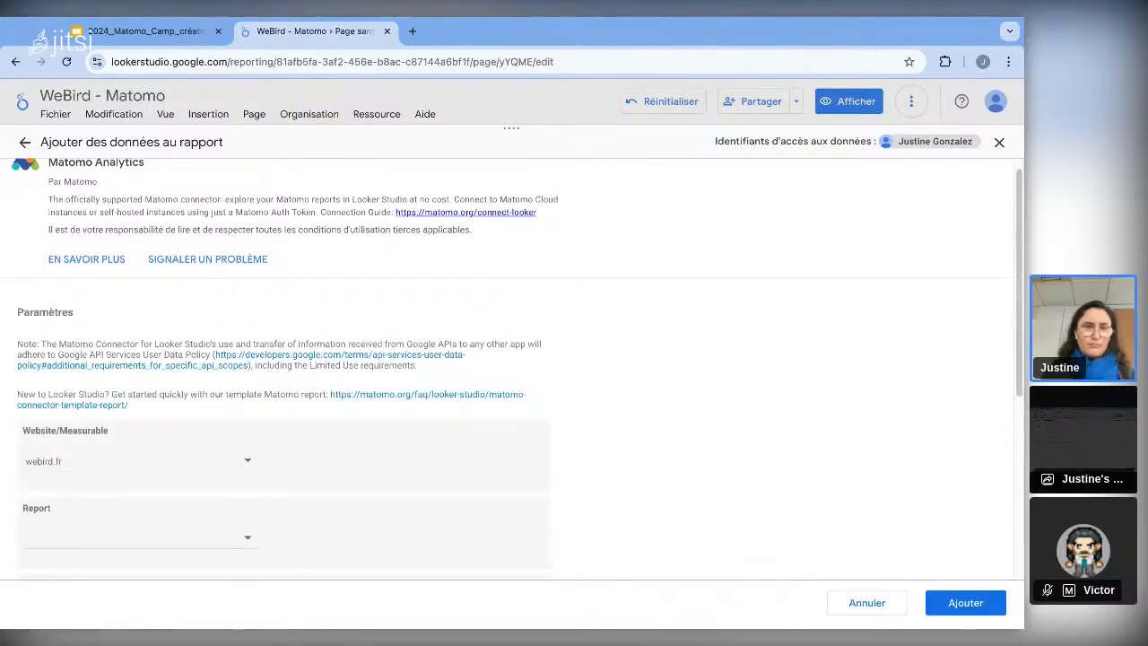
{"action": "left_click", "coordinate": [161, 208]}
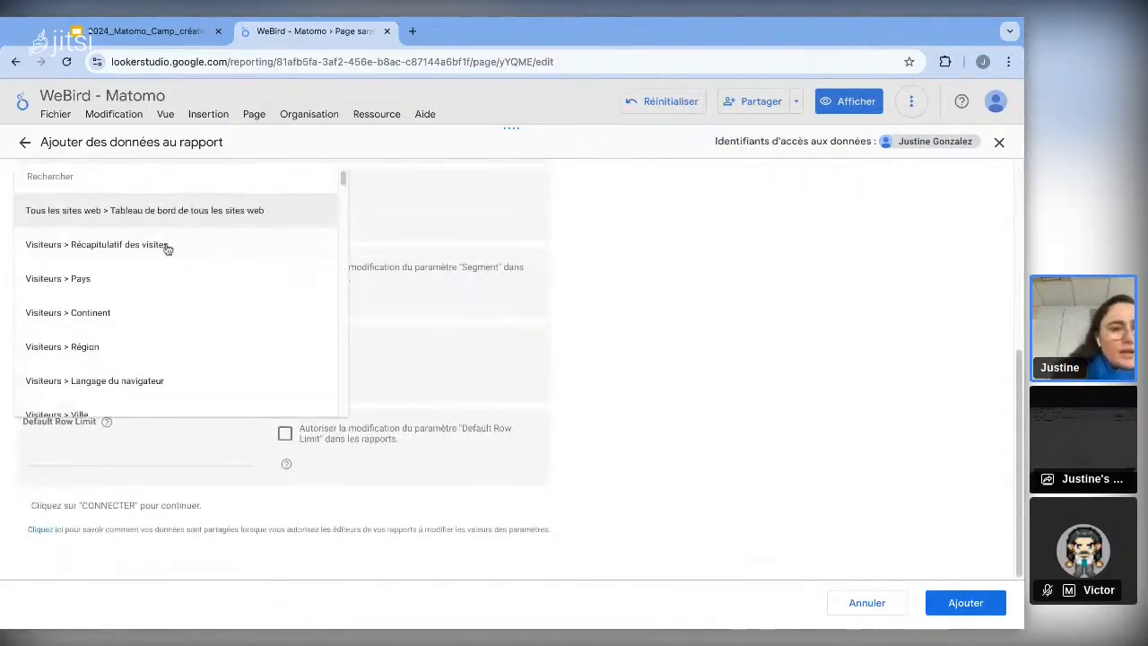
{"action": "scroll", "coordinate": [167, 285], "scroll_direction": "down", "scroll_amount": 3}
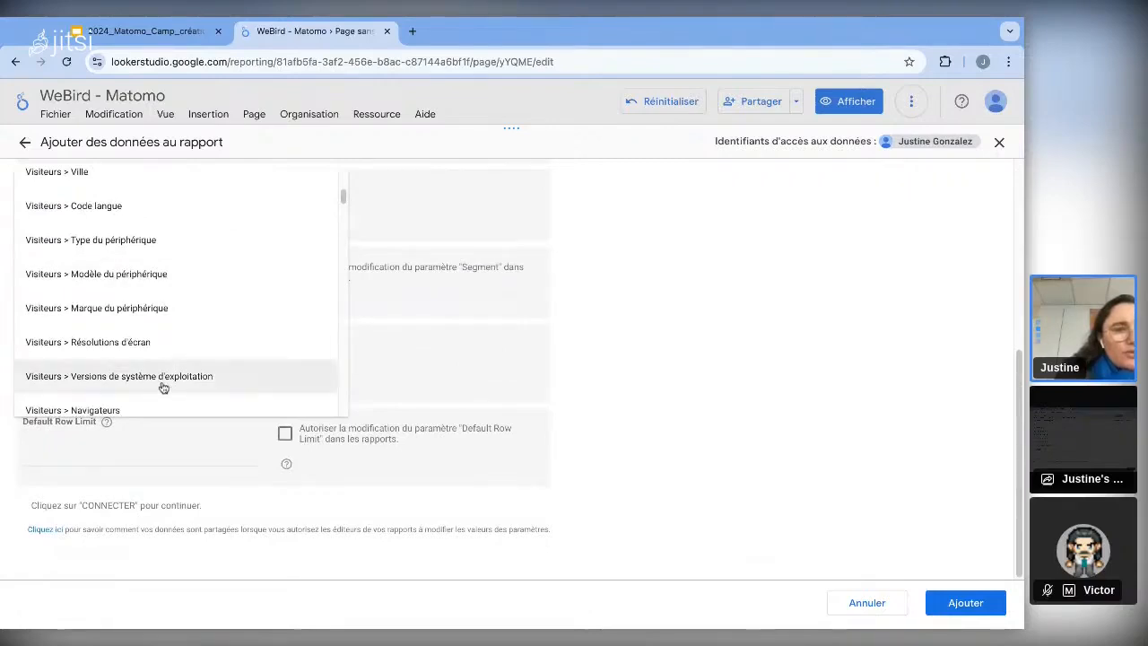
{"action": "scroll", "coordinate": [169, 269], "scroll_direction": "down", "scroll_amount": 3}
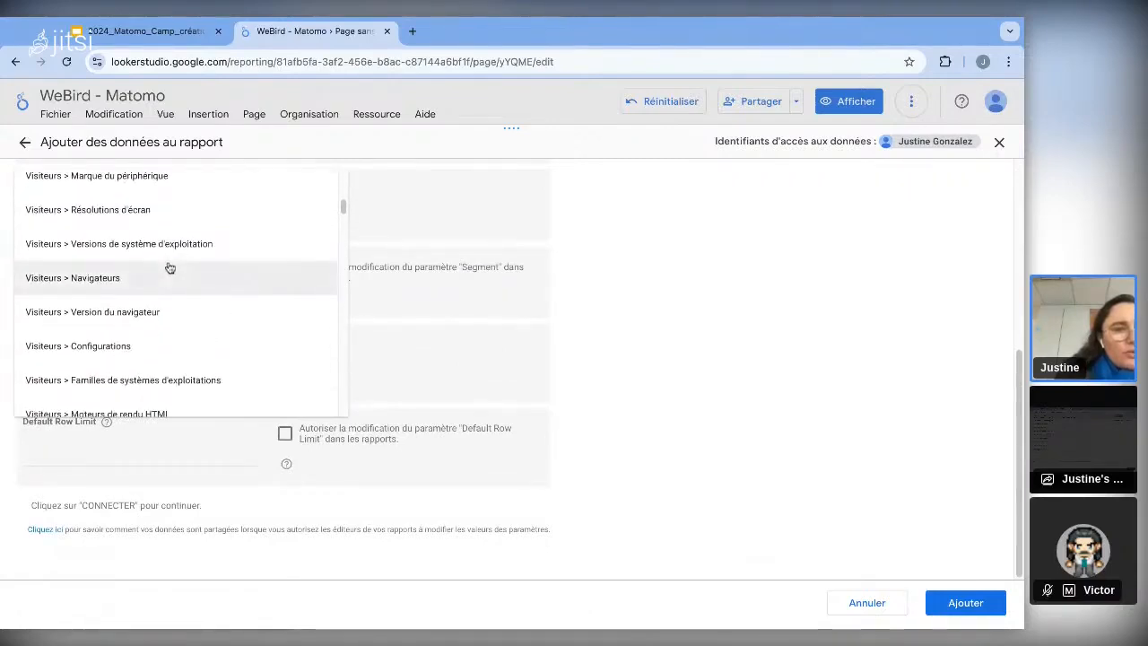
{"action": "scroll", "coordinate": [170, 269], "scroll_direction": "down", "scroll_amount": 3}
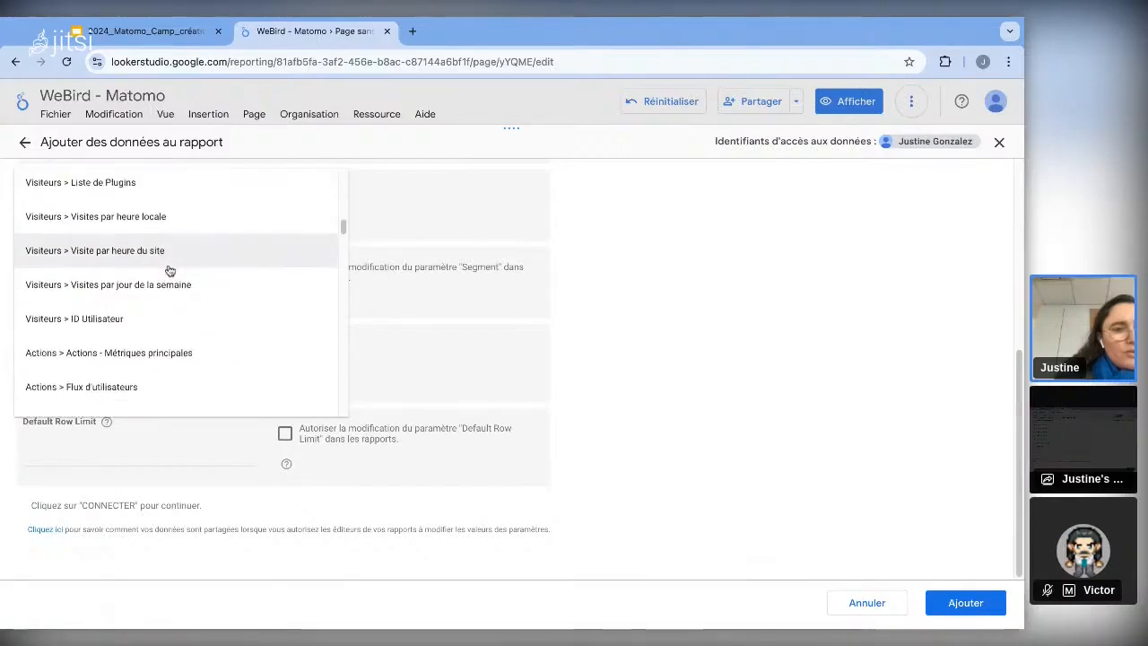
{"action": "scroll", "coordinate": [170, 270], "scroll_direction": "up", "scroll_amount": 3}
{"action": "scroll", "coordinate": [169, 271], "scroll_direction": "up", "scroll_amount": 3}
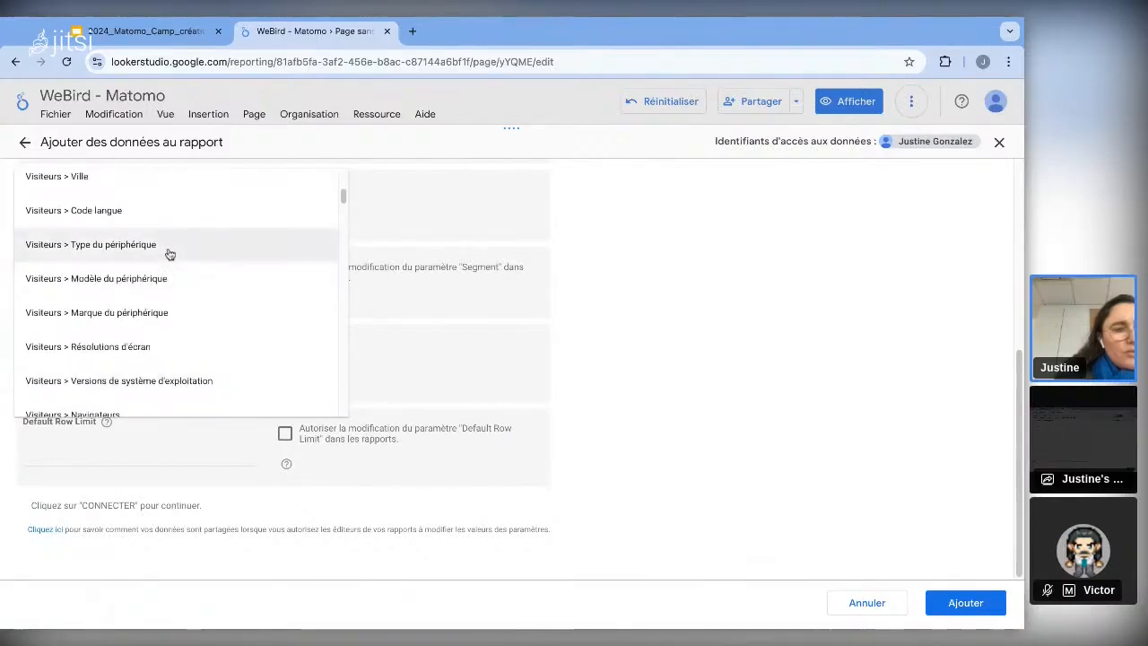
{"action": "left_click", "coordinate": [496, 287]}
{"action": "scroll", "coordinate": [761, 285], "scroll_direction": "up", "scroll_amount": 4}
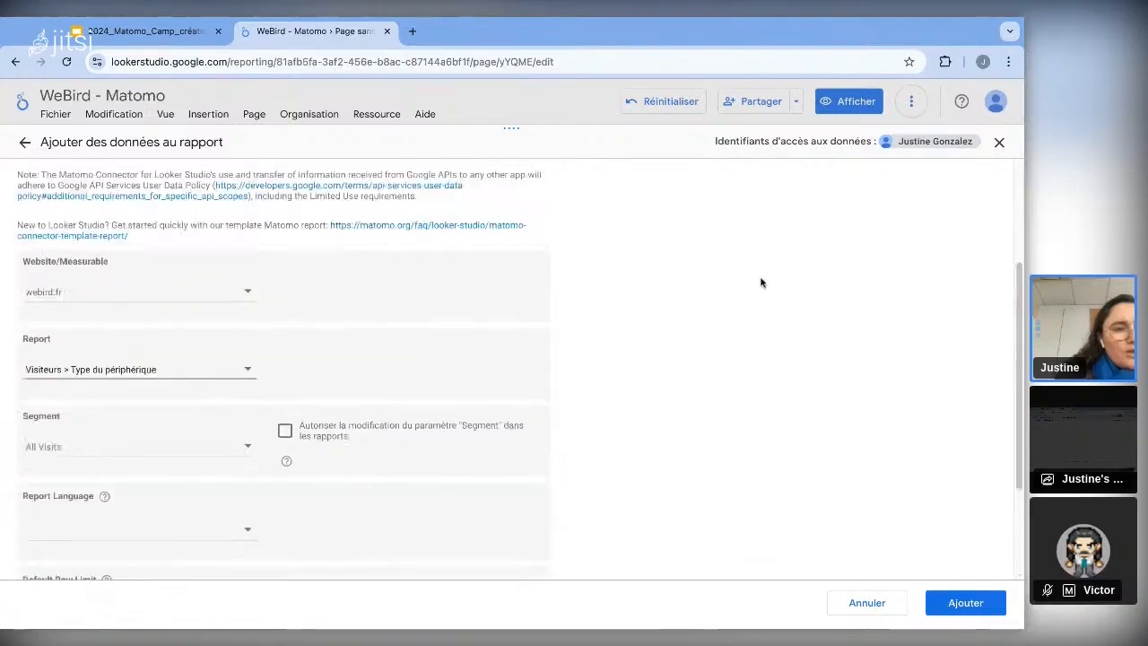
- Allow the Segment and Default Row Limit parameters to be modified in reports, and set the report language to Français
{"action": "scroll", "coordinate": [267, 310], "scroll_direction": "down", "scroll_amount": 3}
{"action": "left_click", "coordinate": [284, 345]}
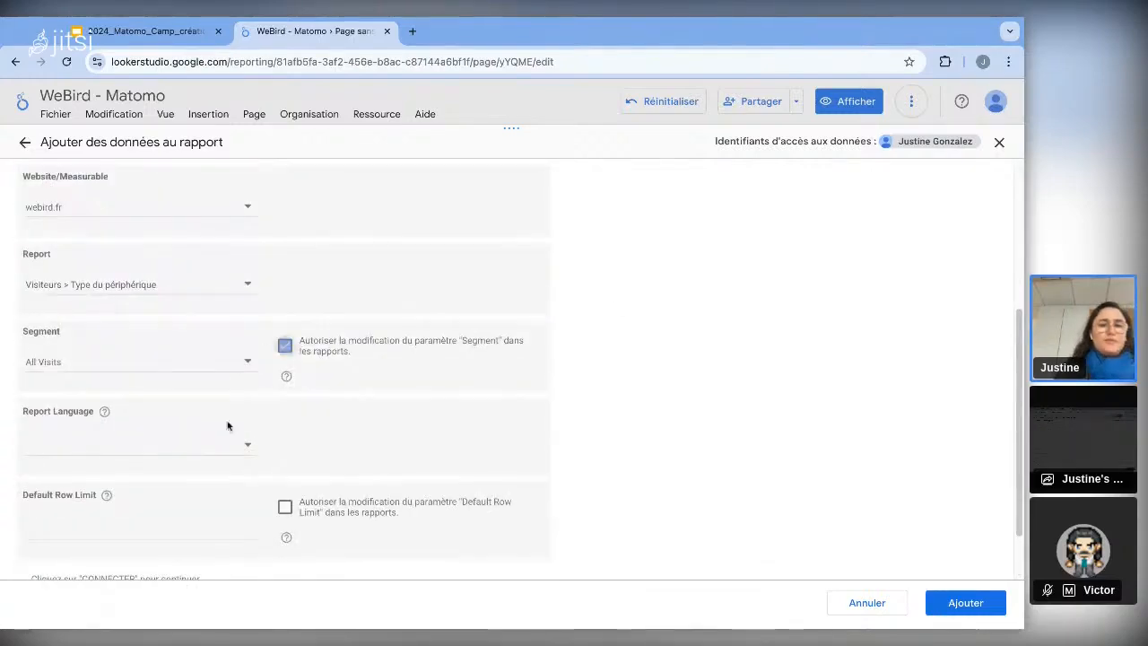
{"action": "left_click", "coordinate": [187, 444]}
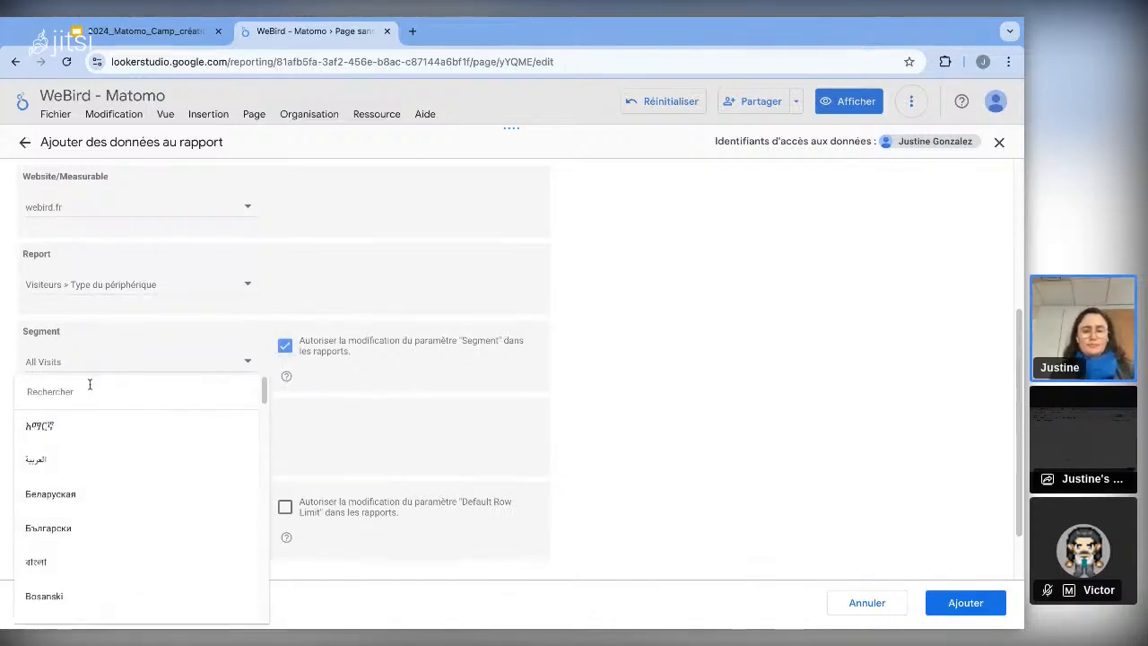
{"action": "type", "text": "fra"}
{"action": "left_click", "coordinate": [66, 433]}
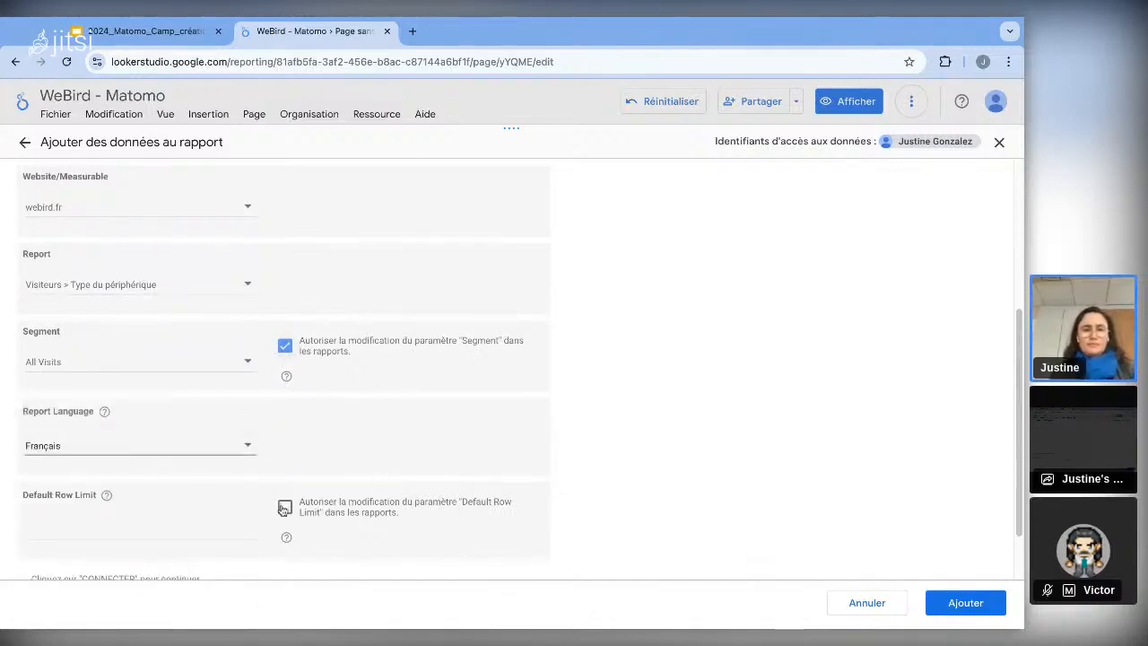
{"action": "scroll", "coordinate": [669, 476], "scroll_direction": "down", "scroll_amount": 2}
- Add the device type data source to the report and authorise the sharing of its parameters
{"action": "left_click", "coordinate": [996, 603]}
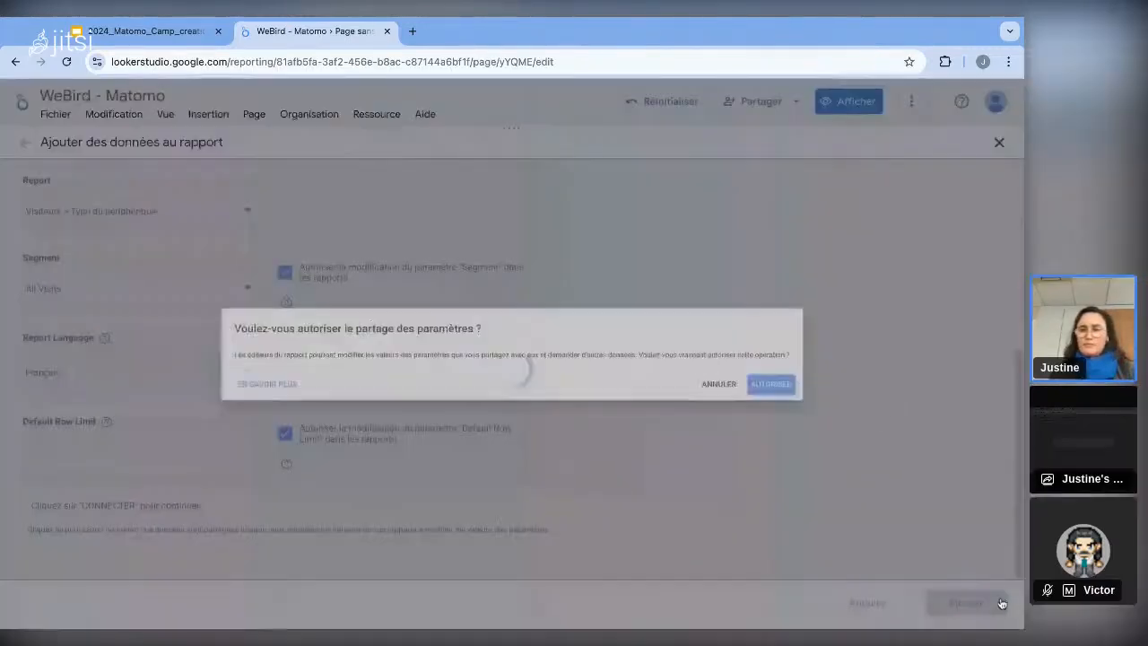
{"action": "left_click", "coordinate": [849, 393]}
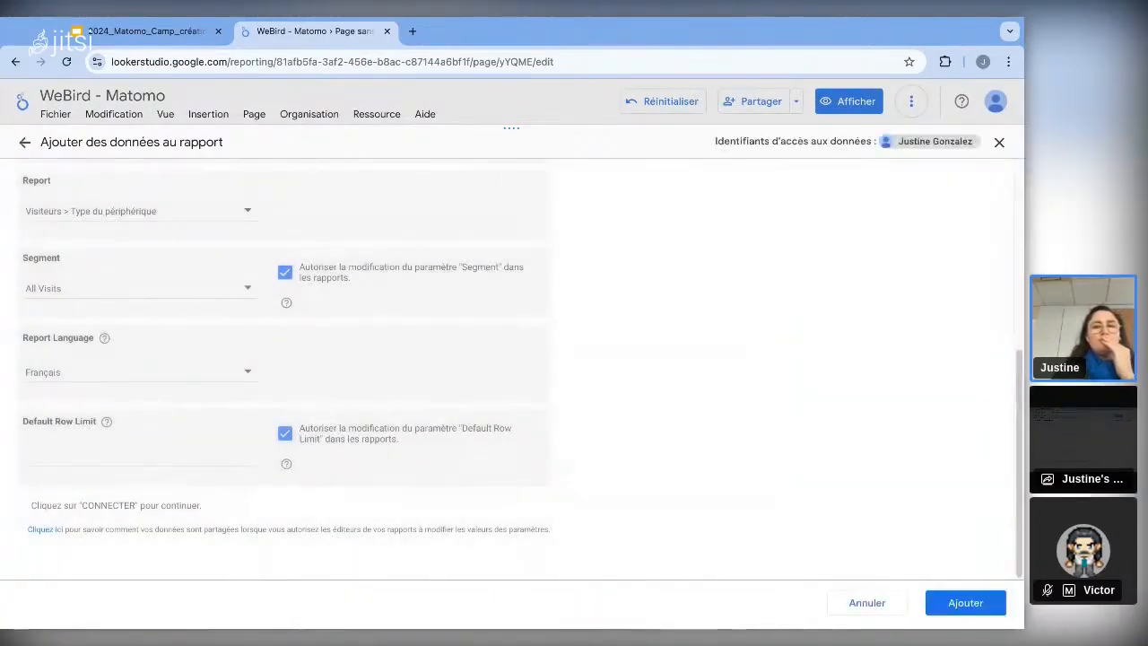
{"action": "left_click", "coordinate": [1003, 609]}
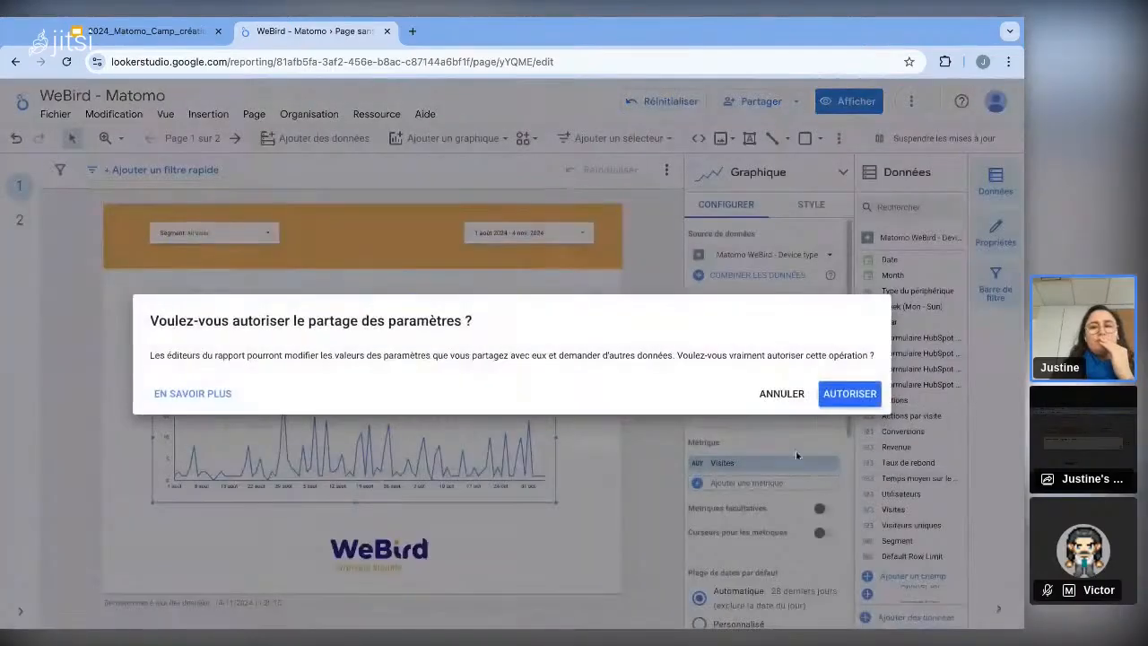
{"action": "left_click", "coordinate": [839, 394]}
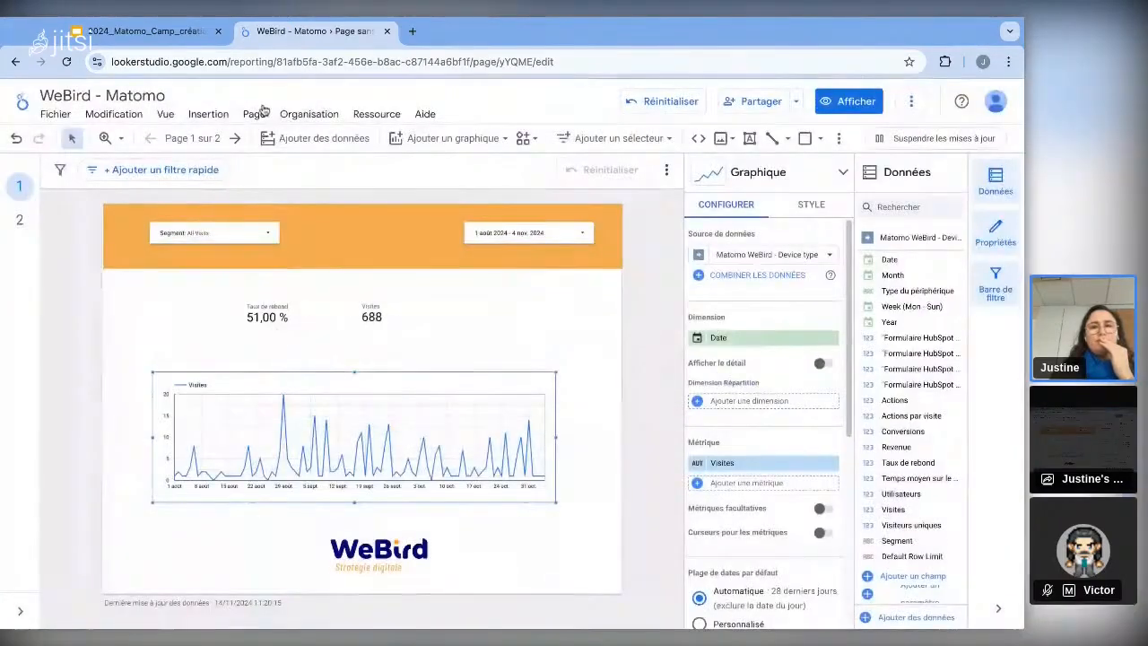
- Rename the Matomo Analytics data source as "Matomo WeBird - peripherique 2" and return to the report canvas
{"action": "left_click", "coordinate": [375, 114]}
{"action": "left_click", "coordinate": [386, 140]}
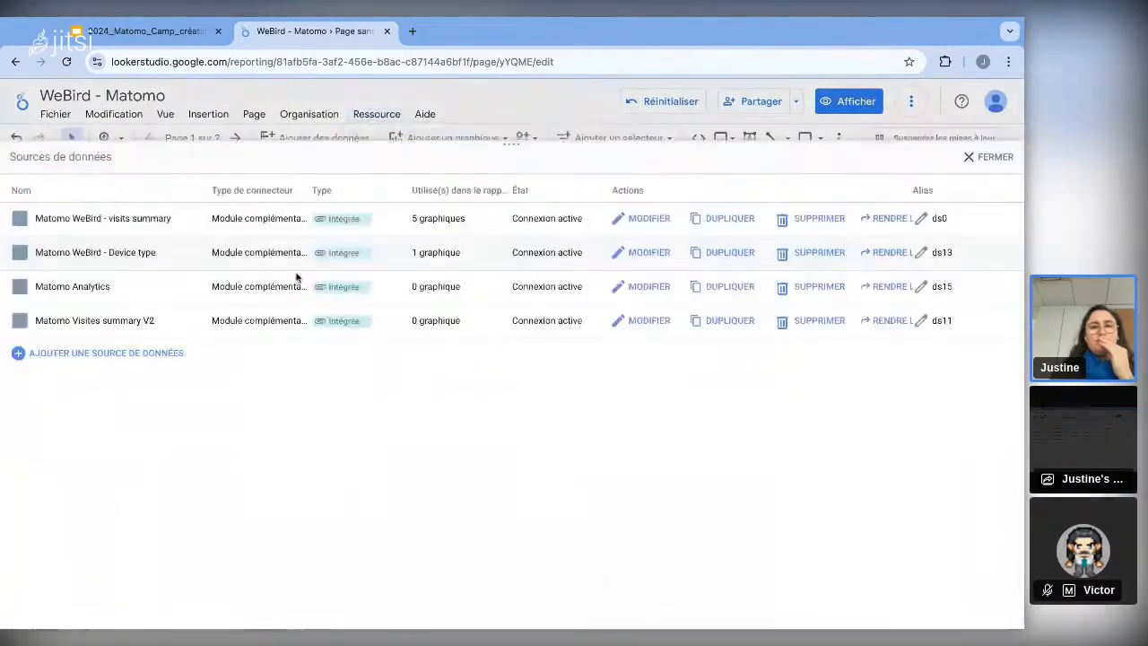
{"action": "left_click", "coordinate": [642, 270]}
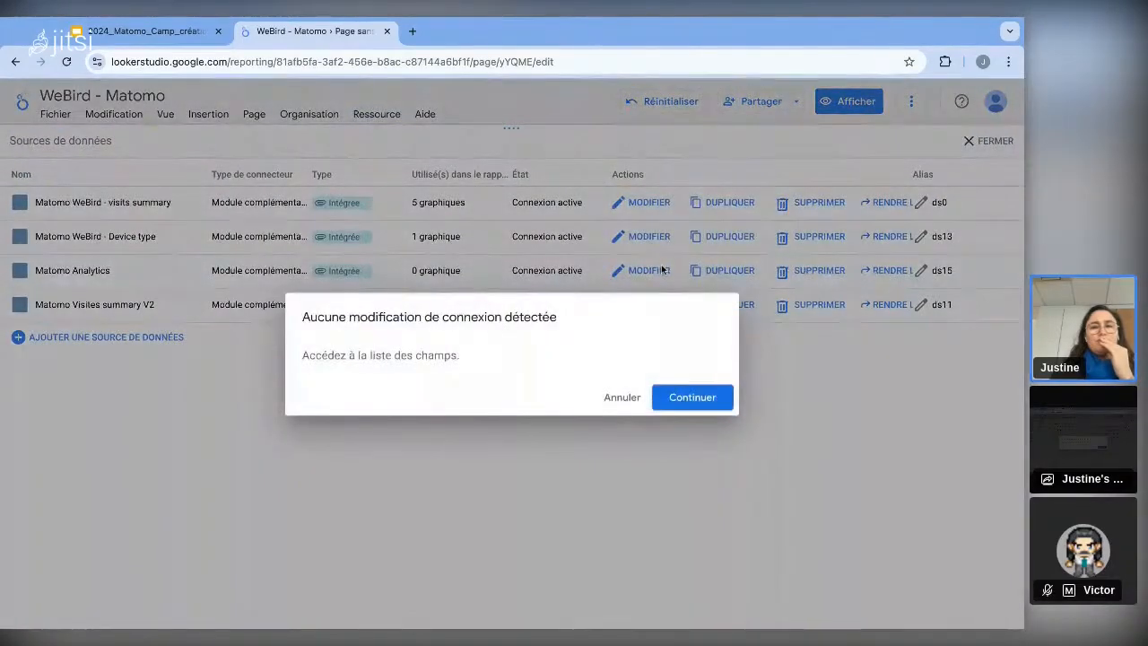
{"action": "left_click", "coordinate": [691, 399]}
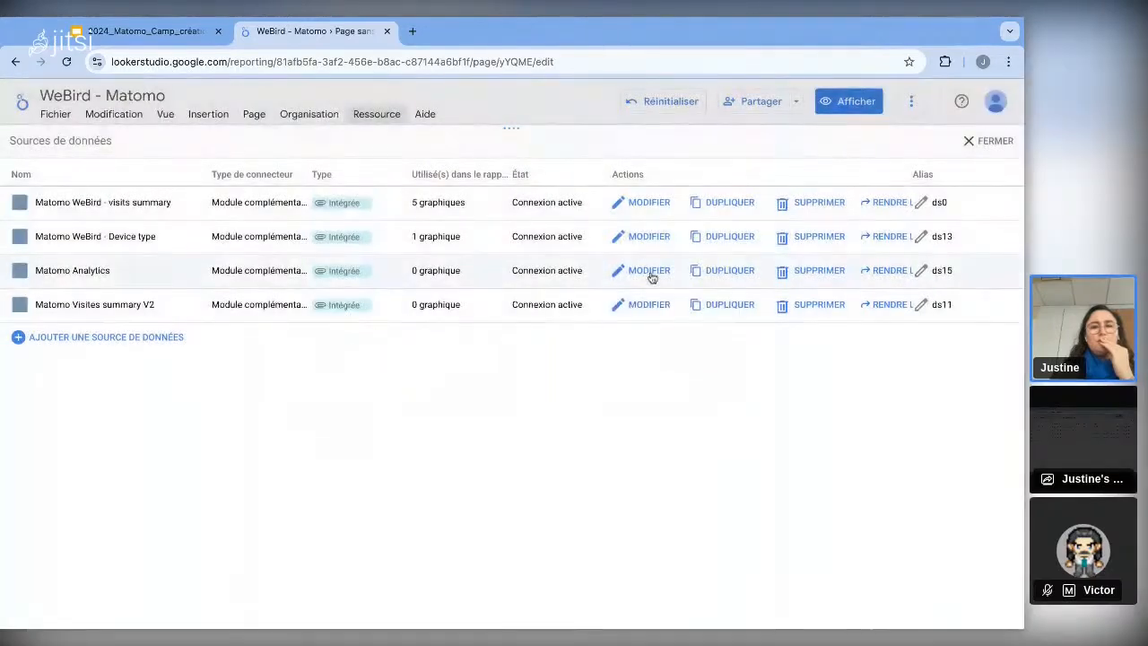
{"action": "left_click", "coordinate": [650, 271]}
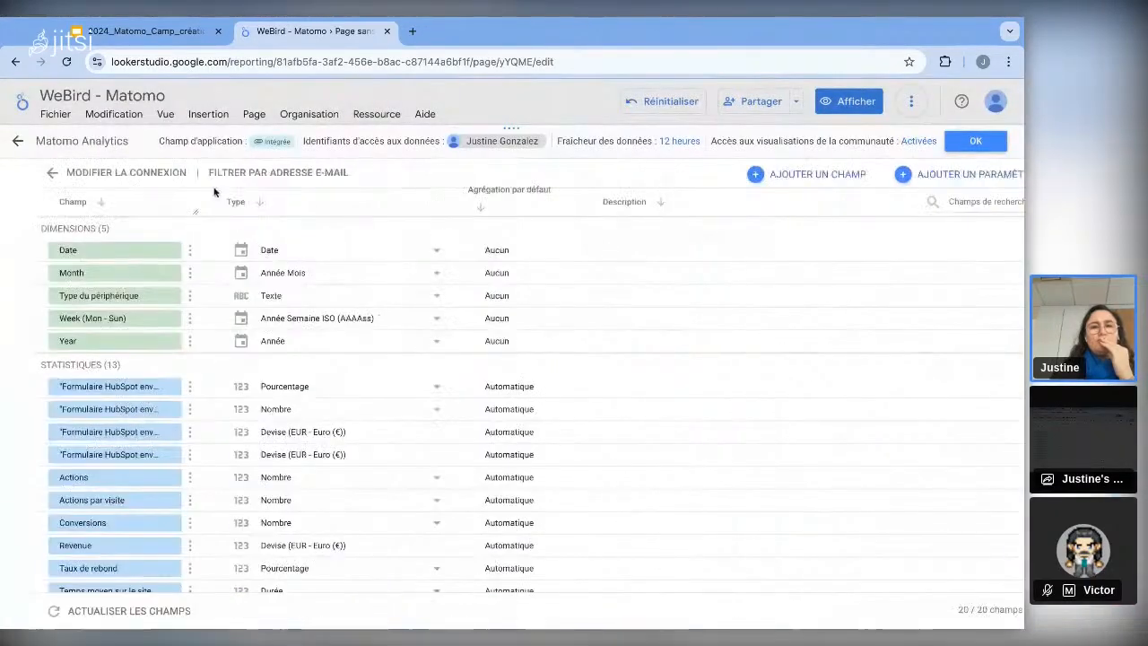
{"action": "left_click_drag", "start_coordinate": [85, 136], "coordinate": [134, 140]}
{"action": "key", "text": "BackSpace"}
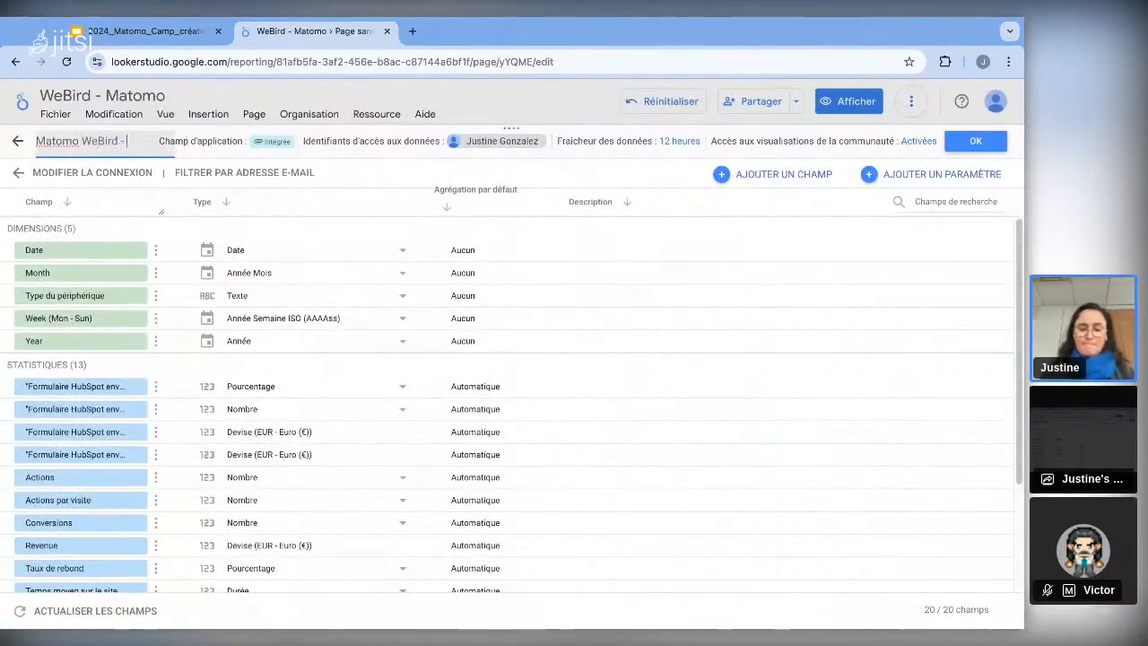
{"action": "type", "text": "WeBird - peripherique"}
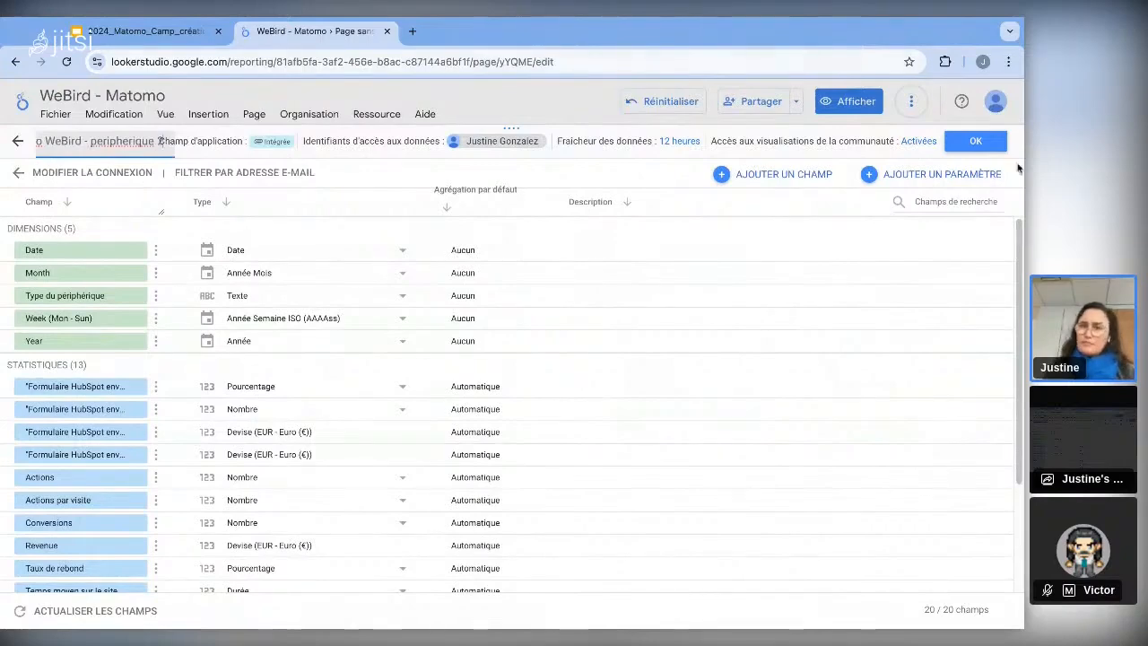
{"action": "left_click", "coordinate": [986, 144]}
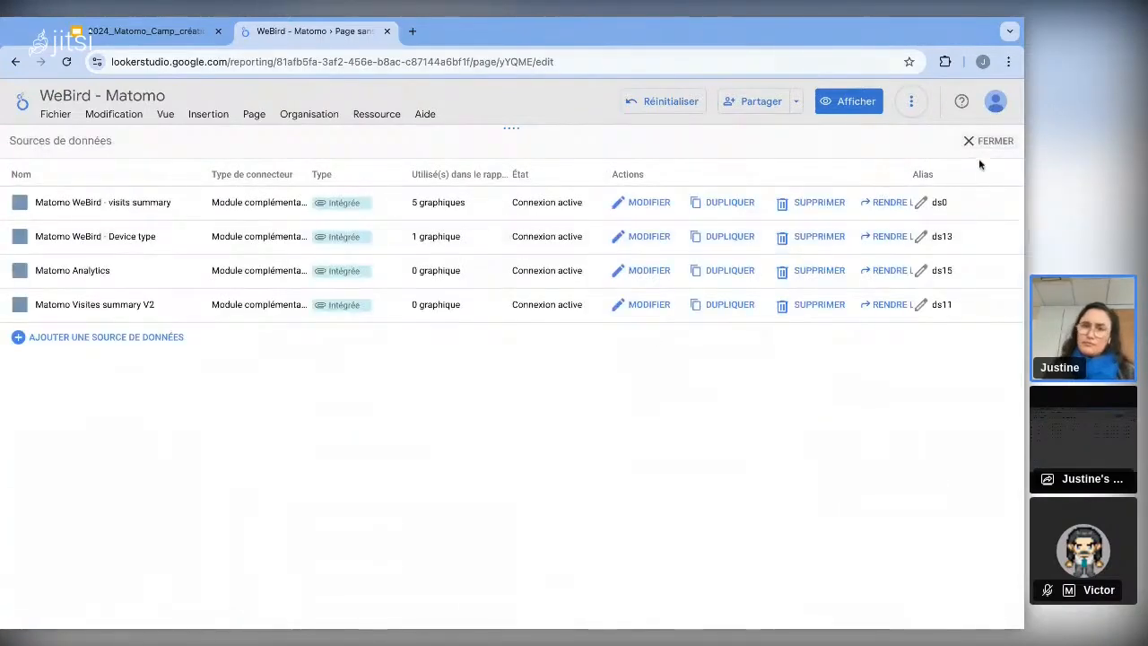
{"action": "left_click", "coordinate": [985, 142]}
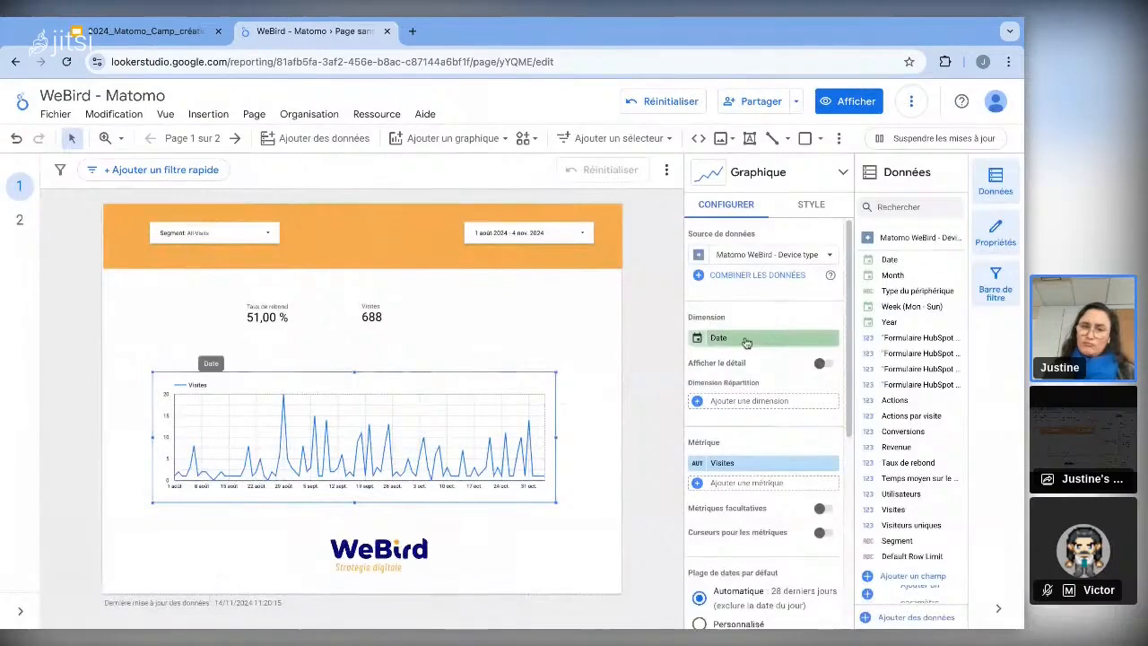
- Set the time series chart's dimension and metric to Type du périphérique
{"action": "left_click", "coordinate": [746, 463]}
{"action": "scroll", "coordinate": [769, 493], "scroll_direction": "down", "scroll_amount": 5}
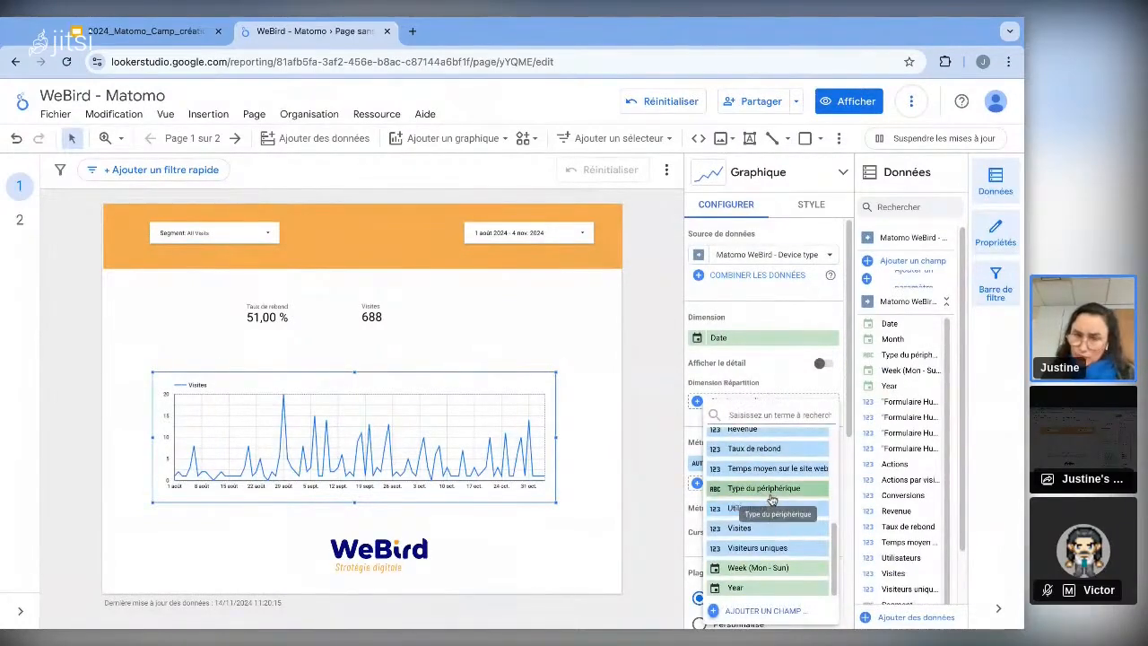
{"action": "left_click", "coordinate": [771, 493]}
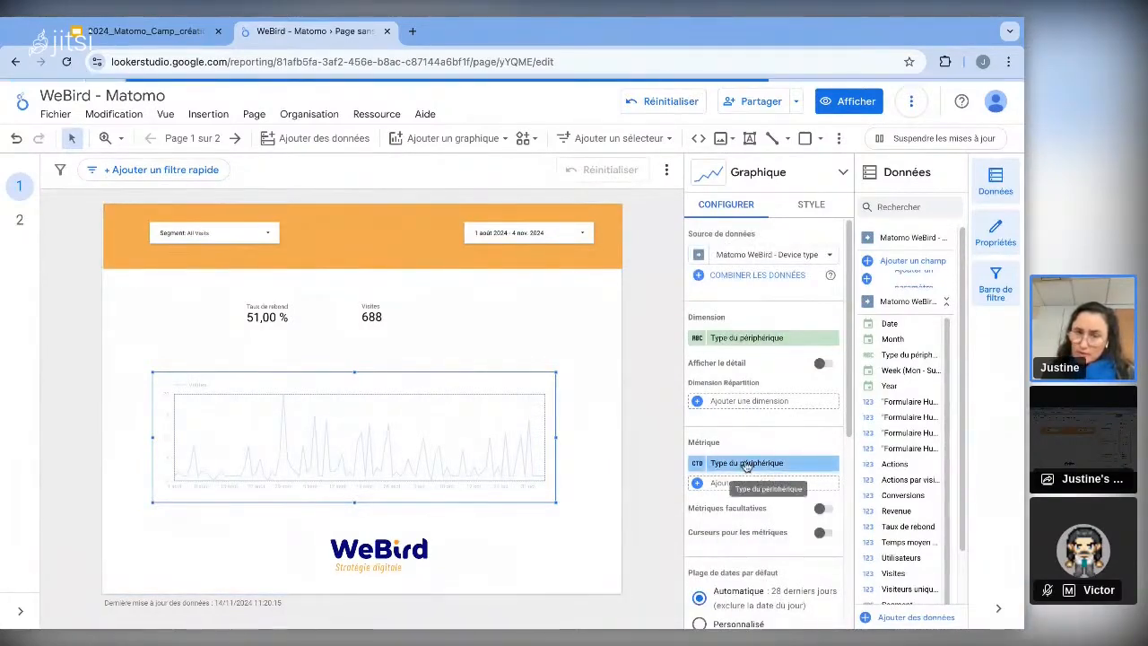
- Set the time series chart's metric to Visites
{"action": "left_click", "coordinate": [732, 464]}
{"action": "type", "text": "visite"}
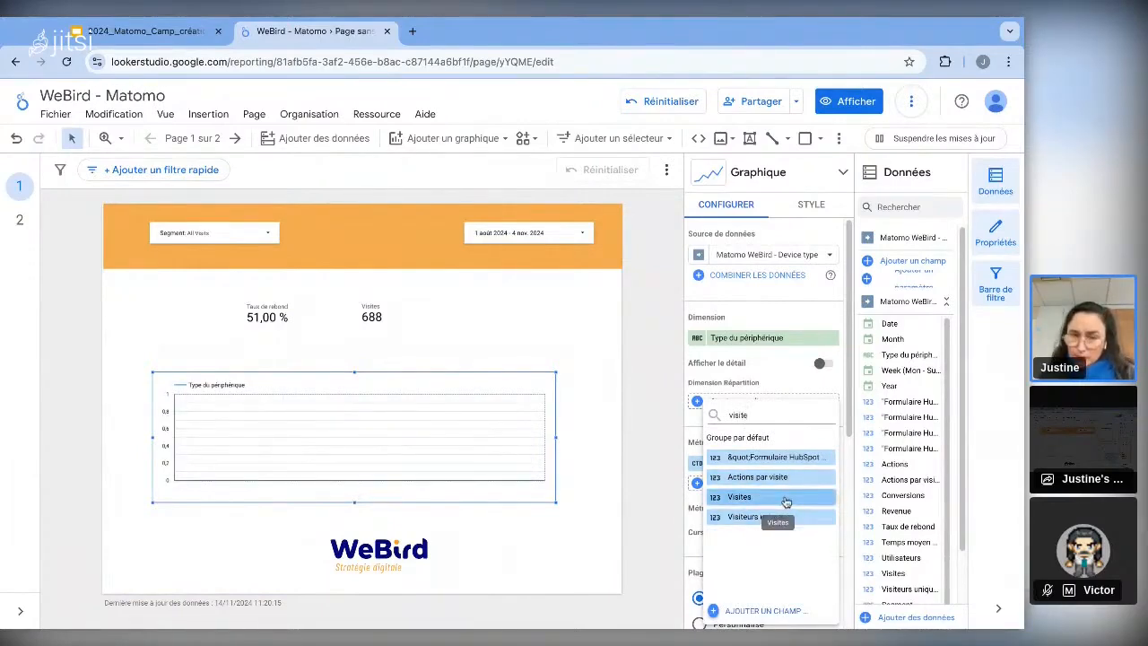
{"action": "left_click", "coordinate": [778, 497]}
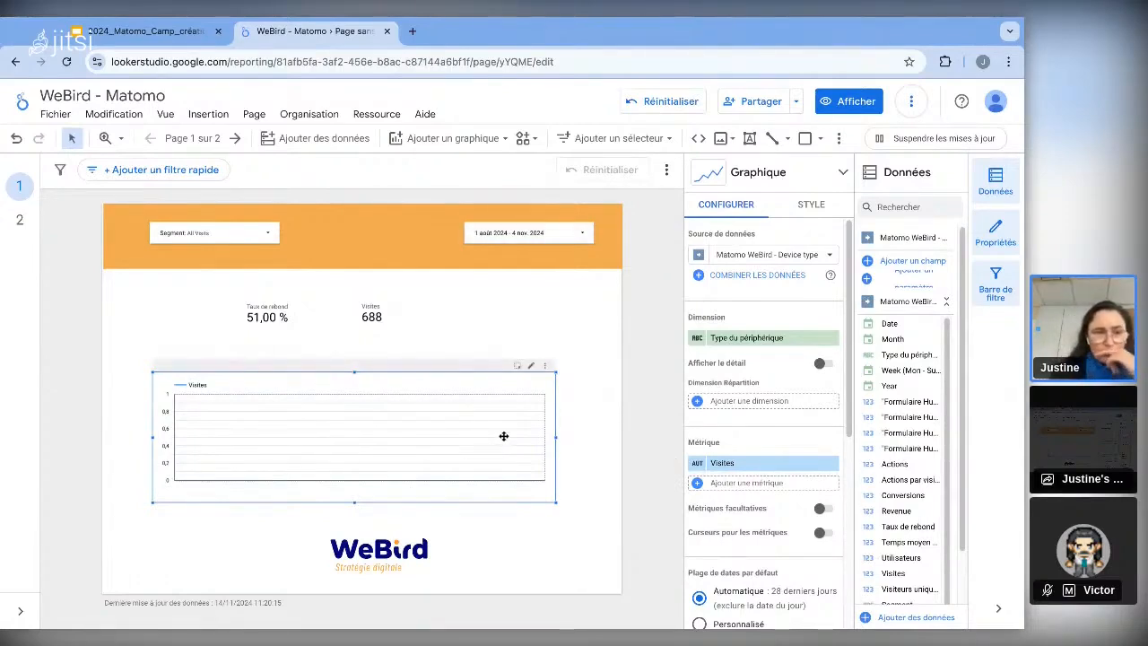
{"action": "left_click", "coordinate": [762, 463]}
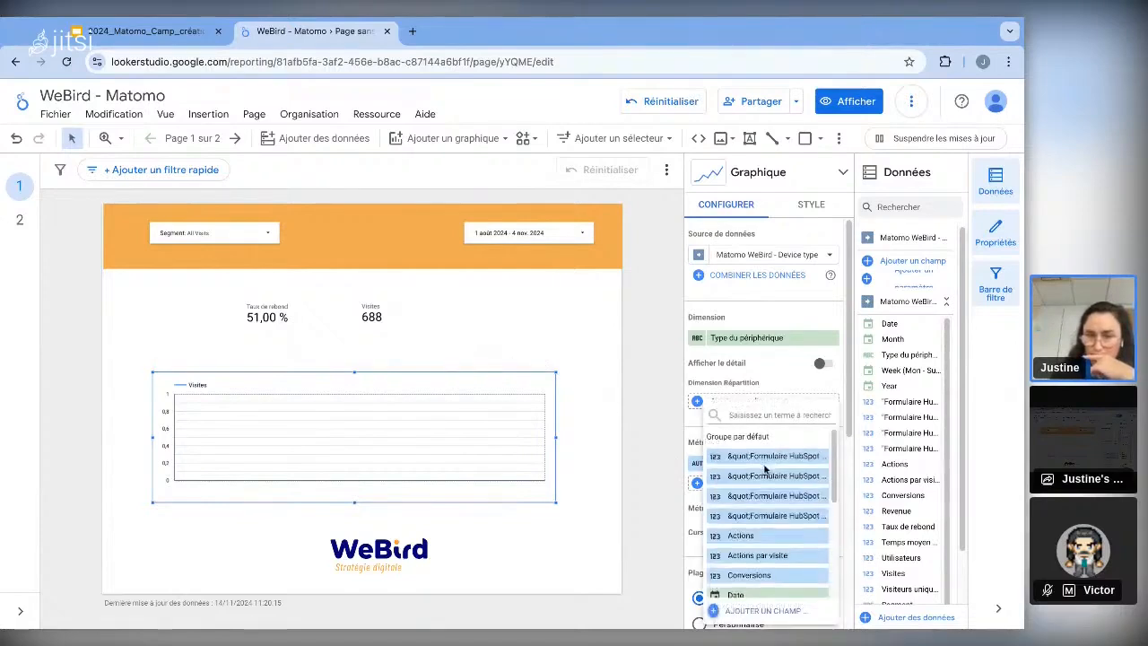
{"action": "scroll", "coordinate": [764, 469], "scroll_direction": "down", "scroll_amount": 5}
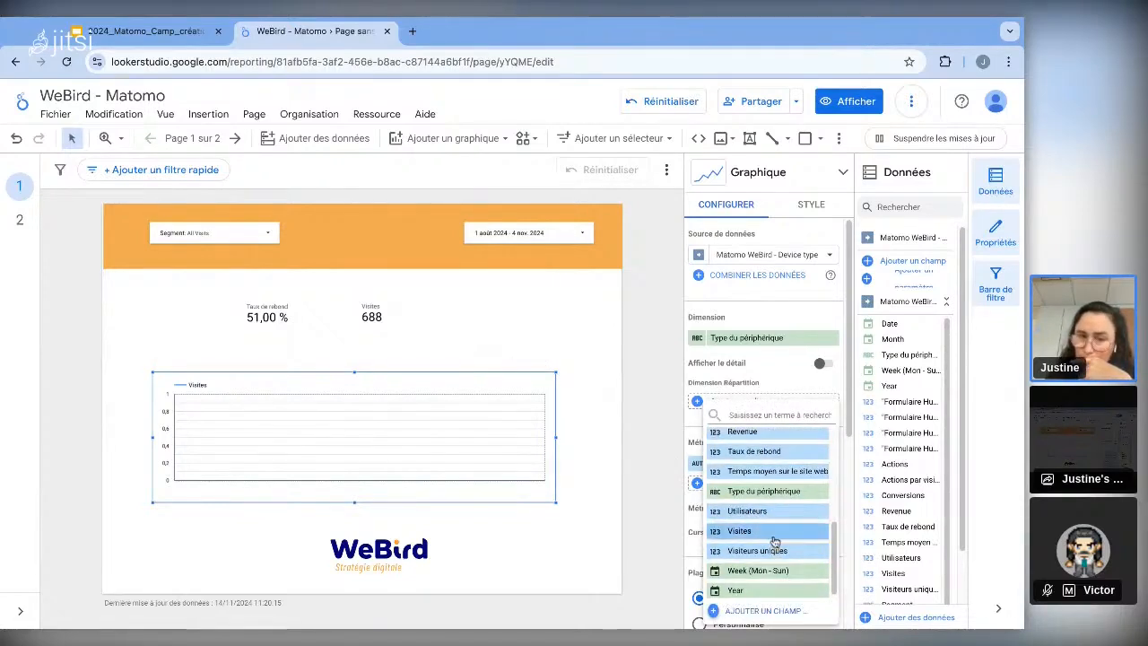
{"action": "left_click", "coordinate": [775, 537]}
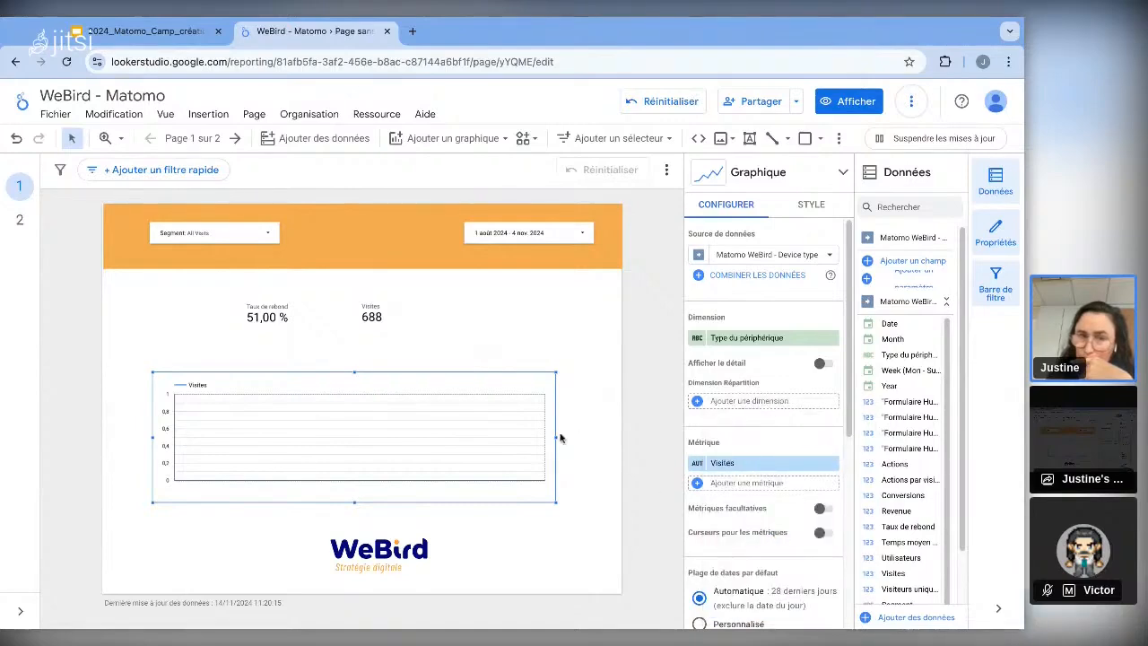
- Reload the report's edit page in the browser
{"action": "left_click", "coordinate": [214, 234]}
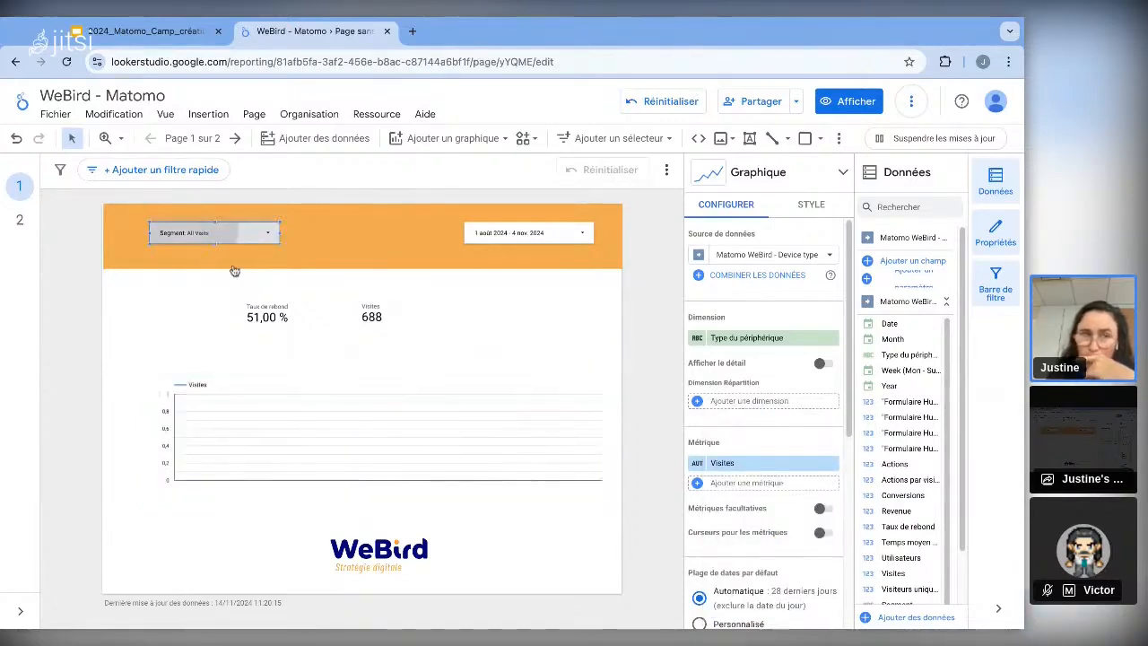
{"action": "left_click", "coordinate": [337, 62]}
{"action": "key", "text": "Return"}
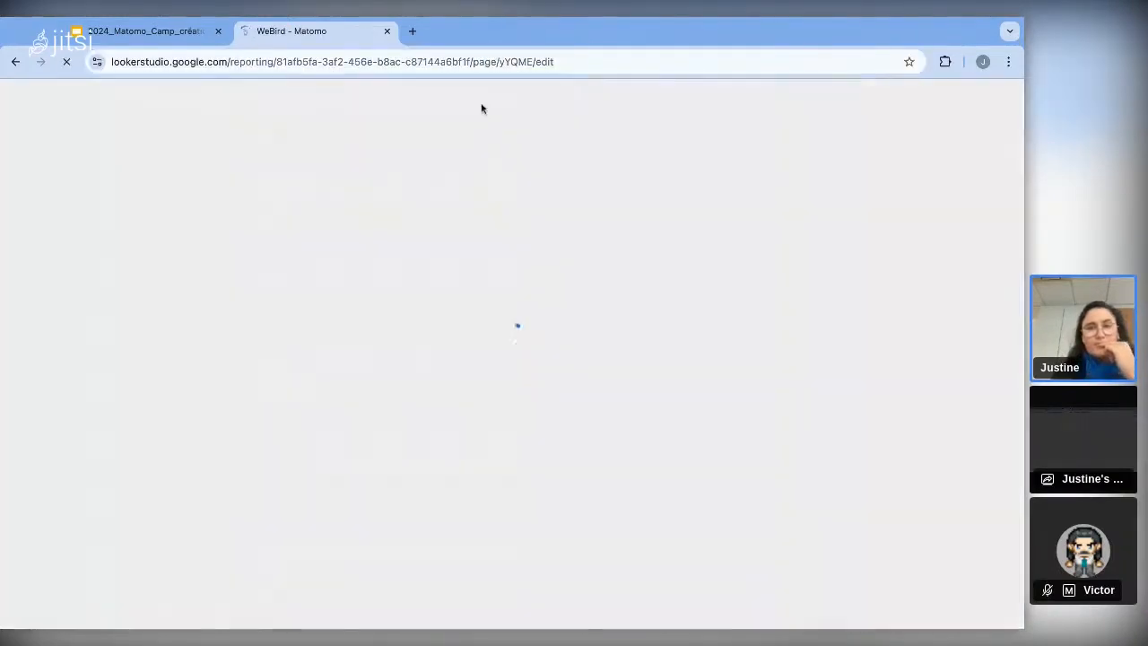
{"action": "scroll", "coordinate": [554, 329], "scroll_direction": "down", "scroll_amount": 1}
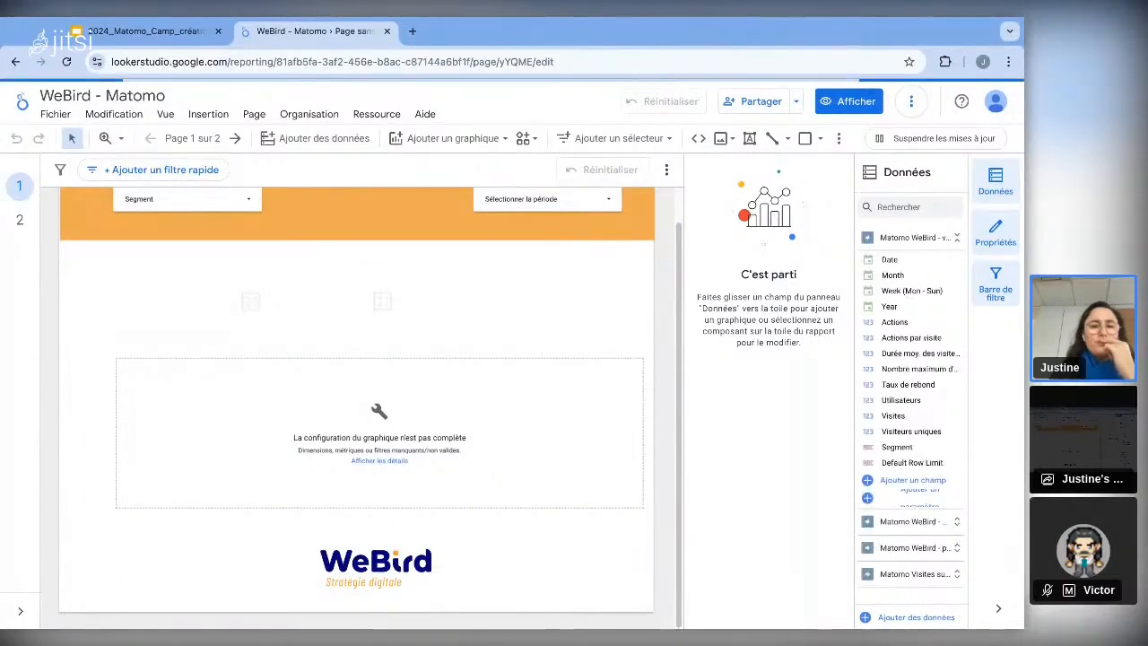
- Set the metric of the incomplete chart above the WeBird logo to Conversions
{"action": "left_click", "coordinate": [513, 418]}
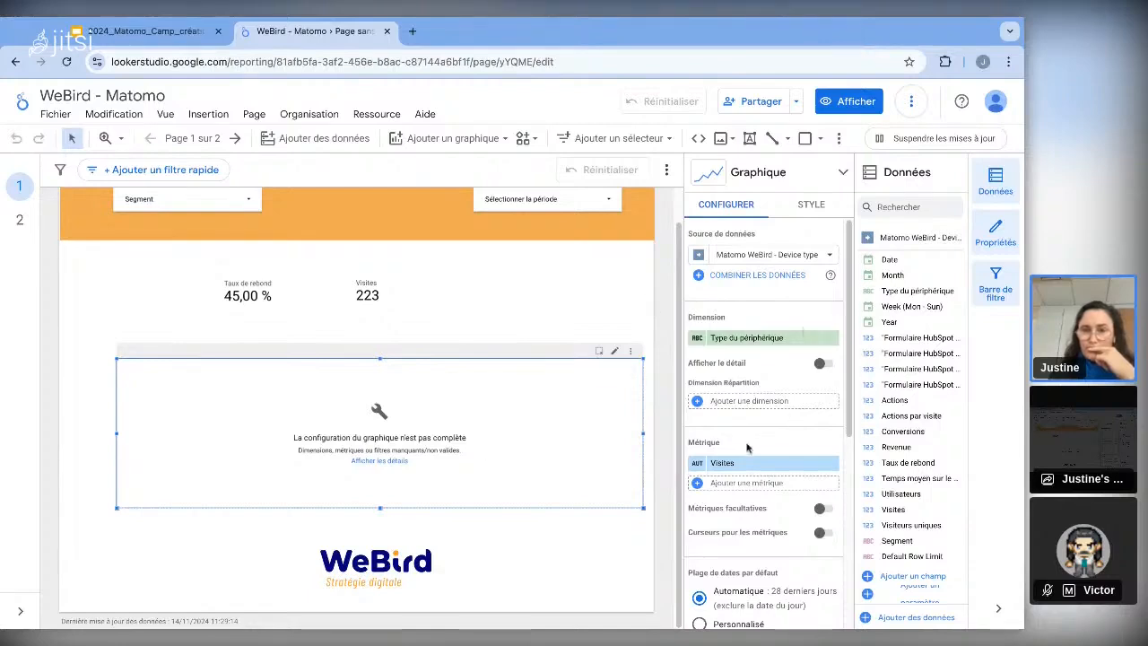
{"action": "left_click", "coordinate": [749, 401]}
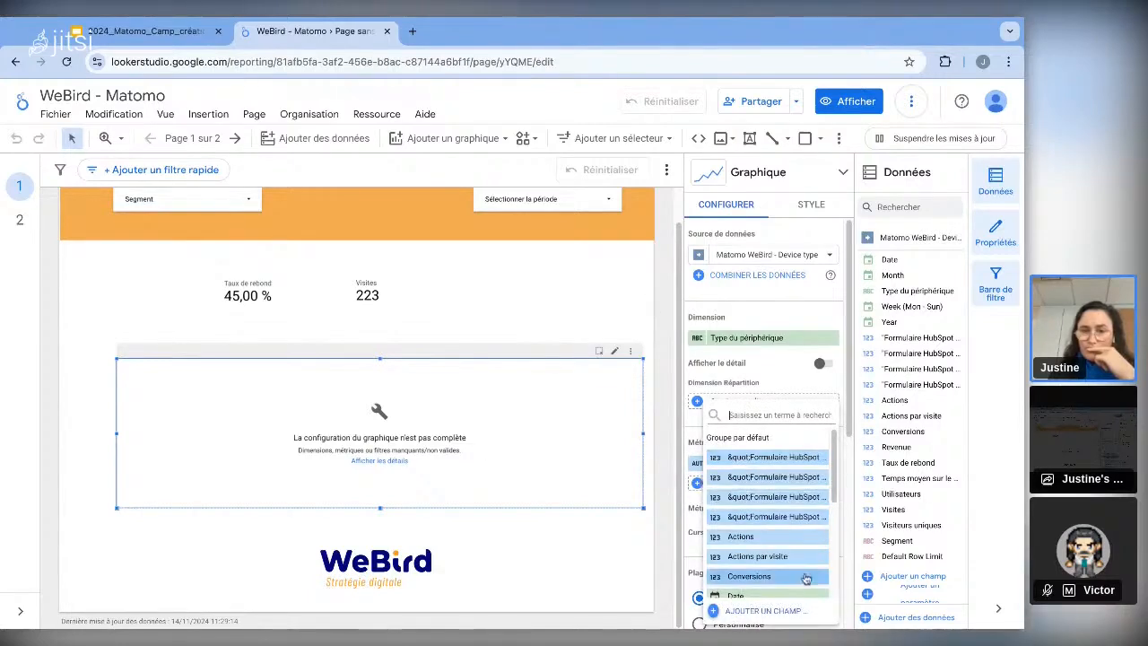
{"action": "scroll", "coordinate": [807, 565], "scroll_direction": "down", "scroll_amount": 3}
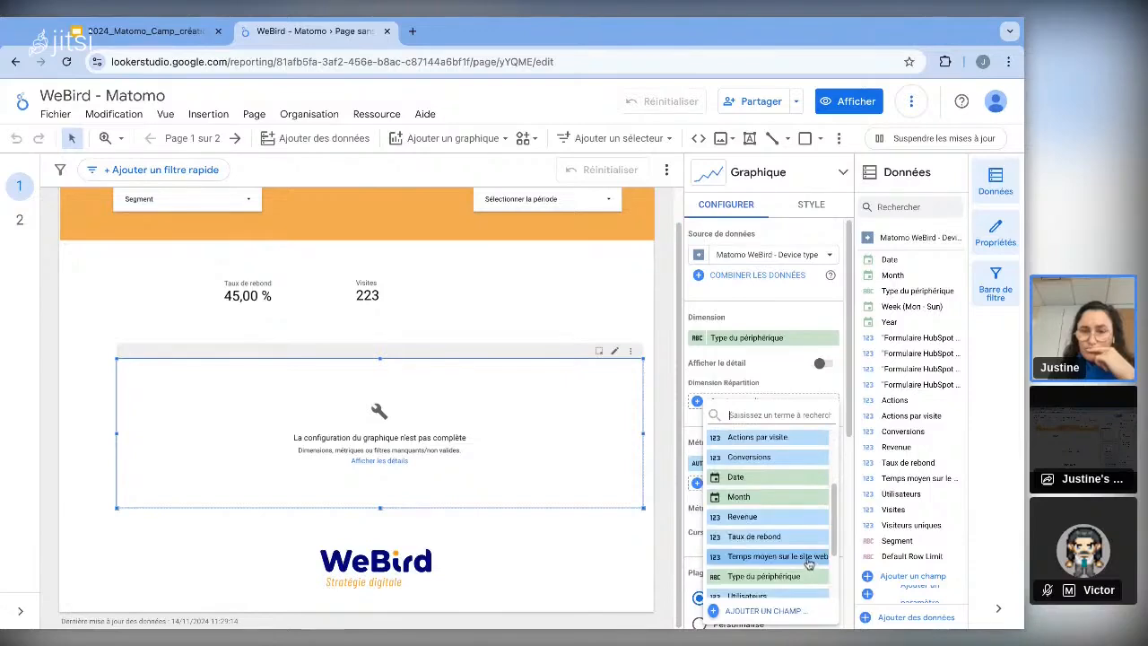
{"action": "scroll", "coordinate": [795, 499], "scroll_direction": "up", "scroll_amount": 1}
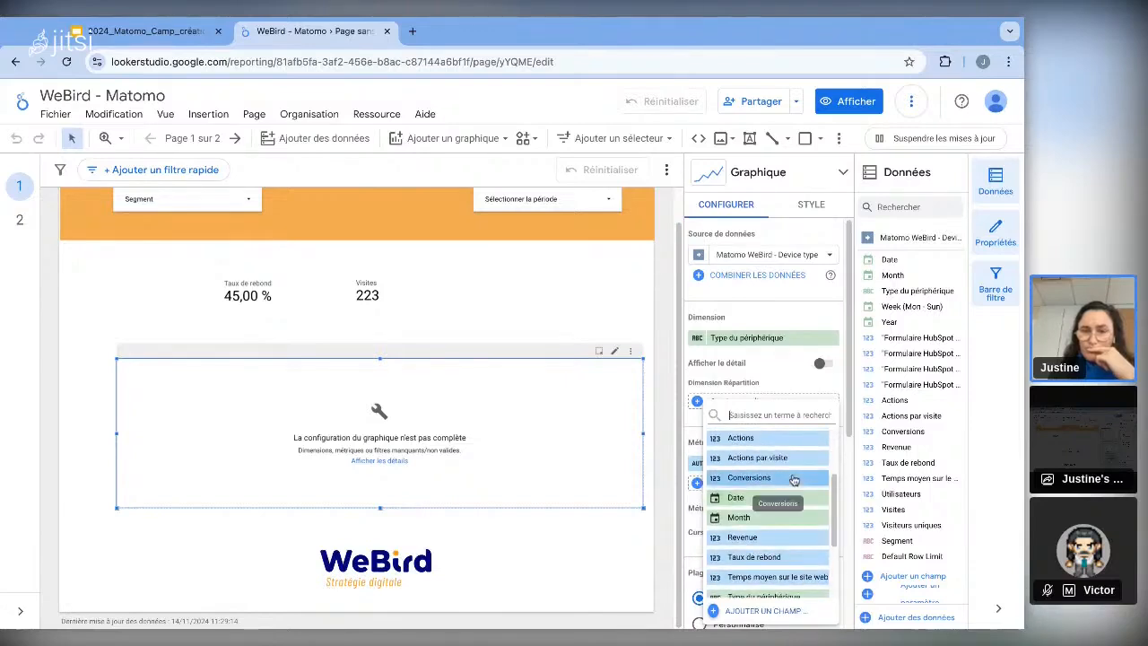
{"action": "left_click", "coordinate": [794, 478]}
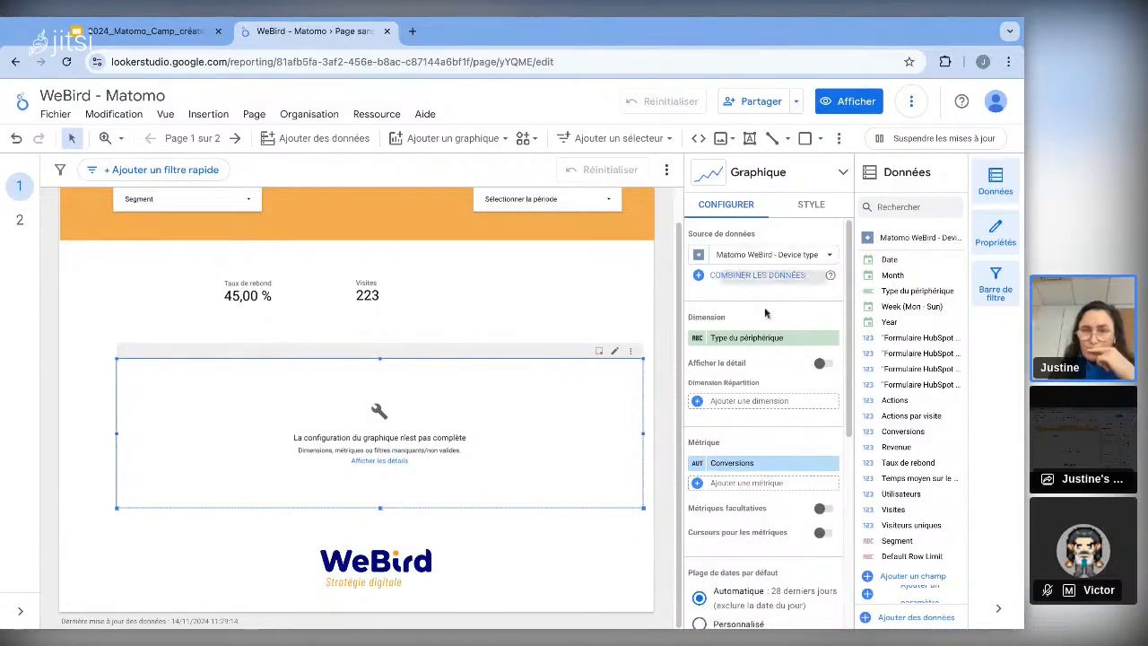
- Switch the chart's data source to Matomo WeBird - peripherique 2 and search its metric fields for "pér"
{"action": "left_click", "coordinate": [777, 256]}
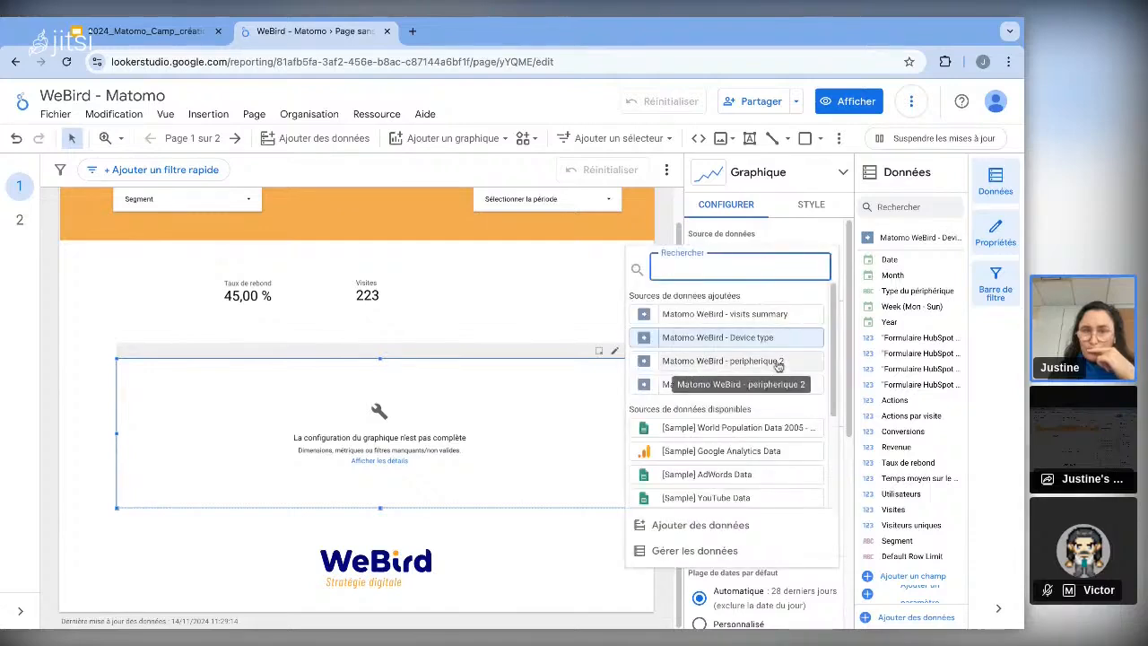
{"action": "left_click", "coordinate": [705, 361]}
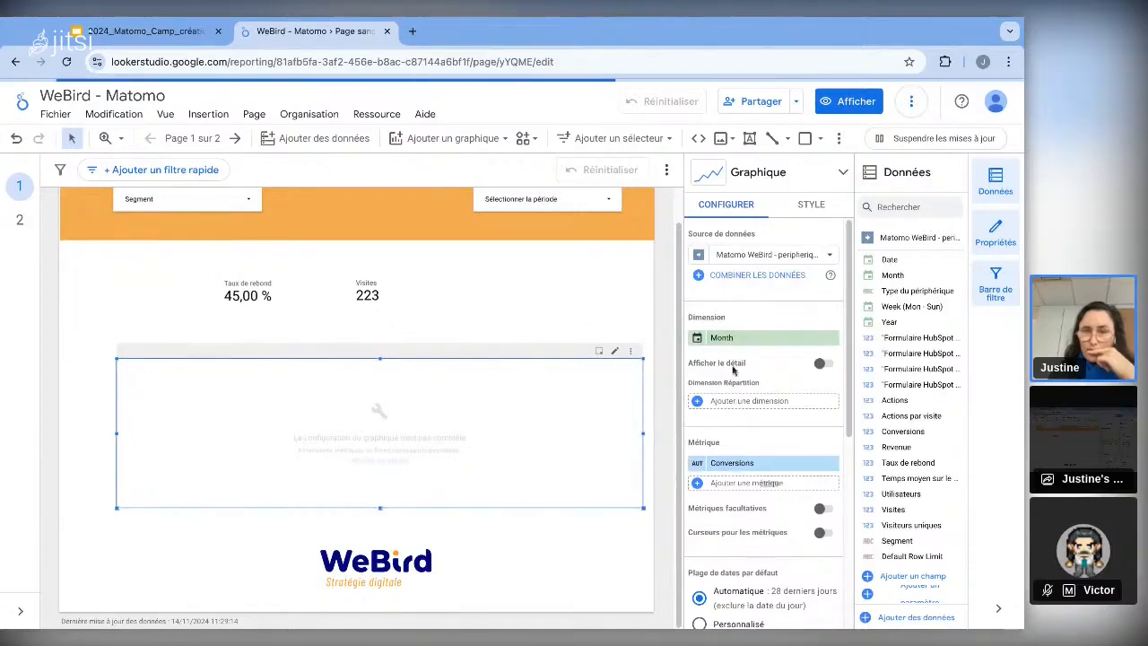
{"action": "left_click", "coordinate": [750, 462]}
{"action": "type", "text": "péro"}
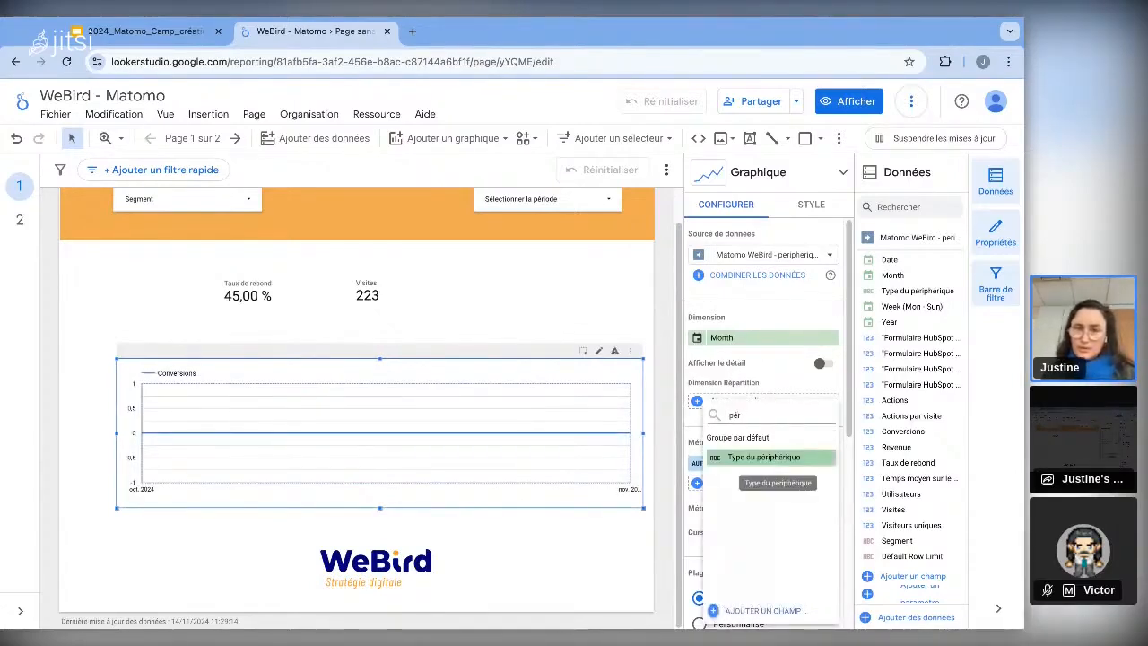
{"action": "left_click_drag", "start_coordinate": [771, 464], "coordinate": [718, 460]}
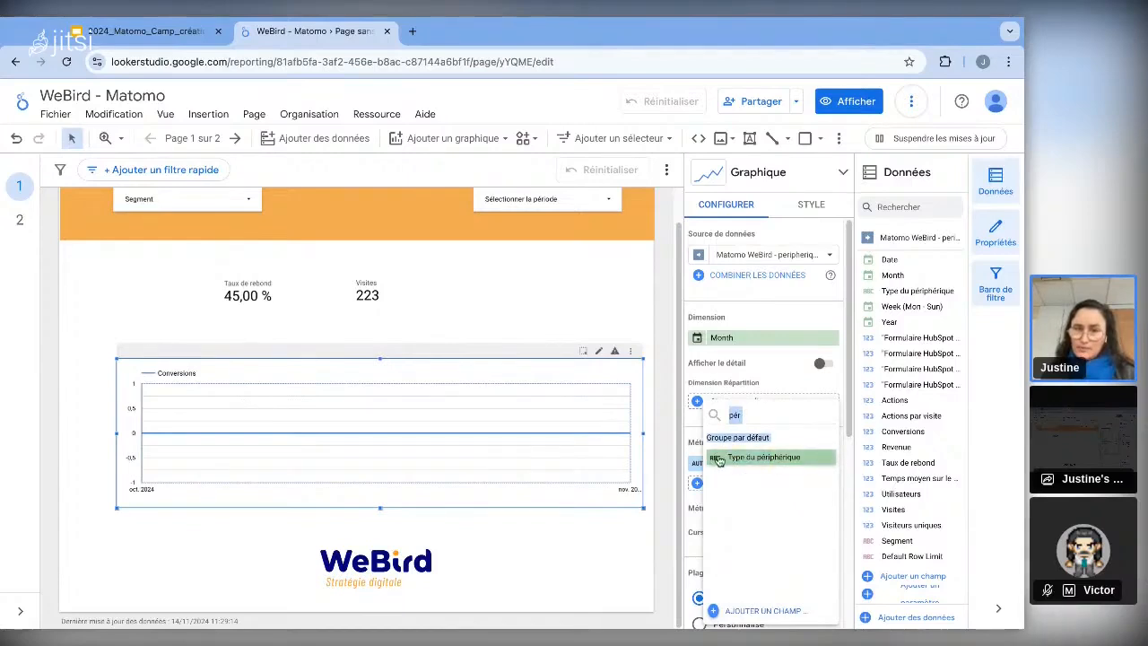
{"action": "left_click", "coordinate": [785, 382]}
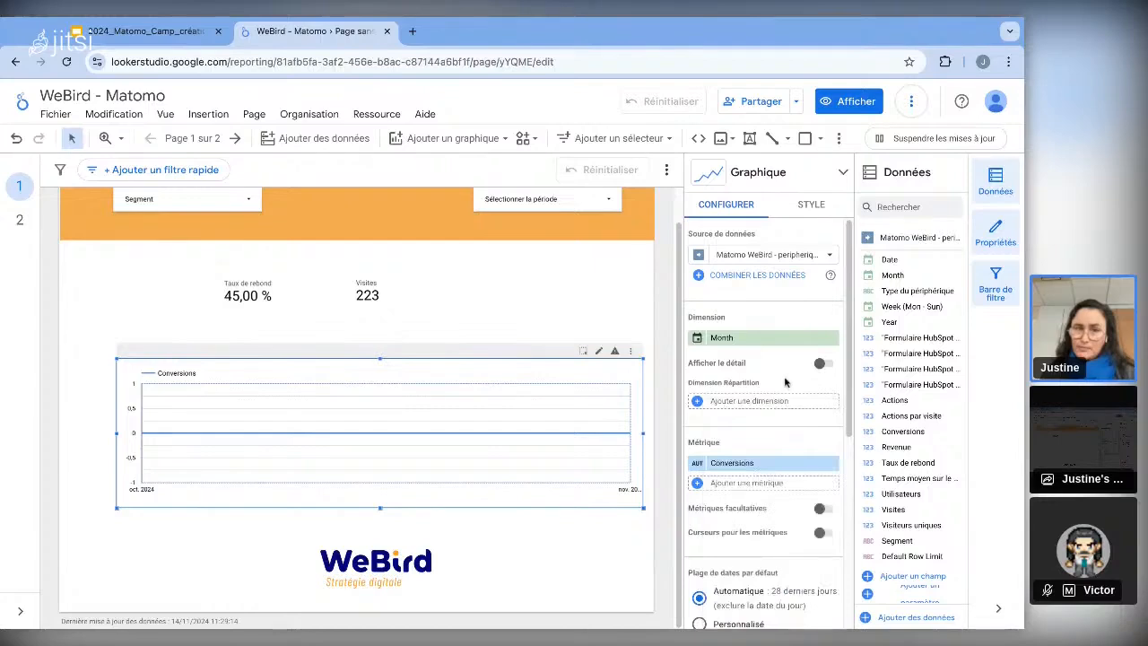
- Search the fields available for the chart's dimension for "pé", then clear the search
{"action": "left_click", "coordinate": [743, 468]}
{"action": "left_click", "coordinate": [733, 344]}
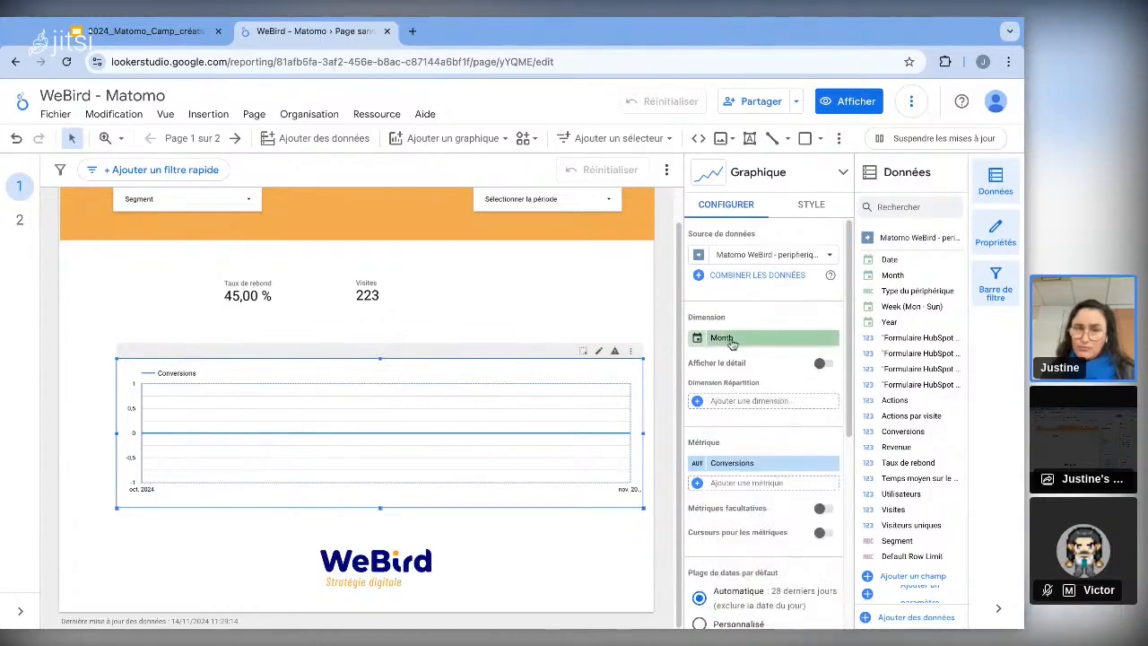
{"action": "left_click", "coordinate": [732, 341]}
{"action": "type", "text": "pé"}
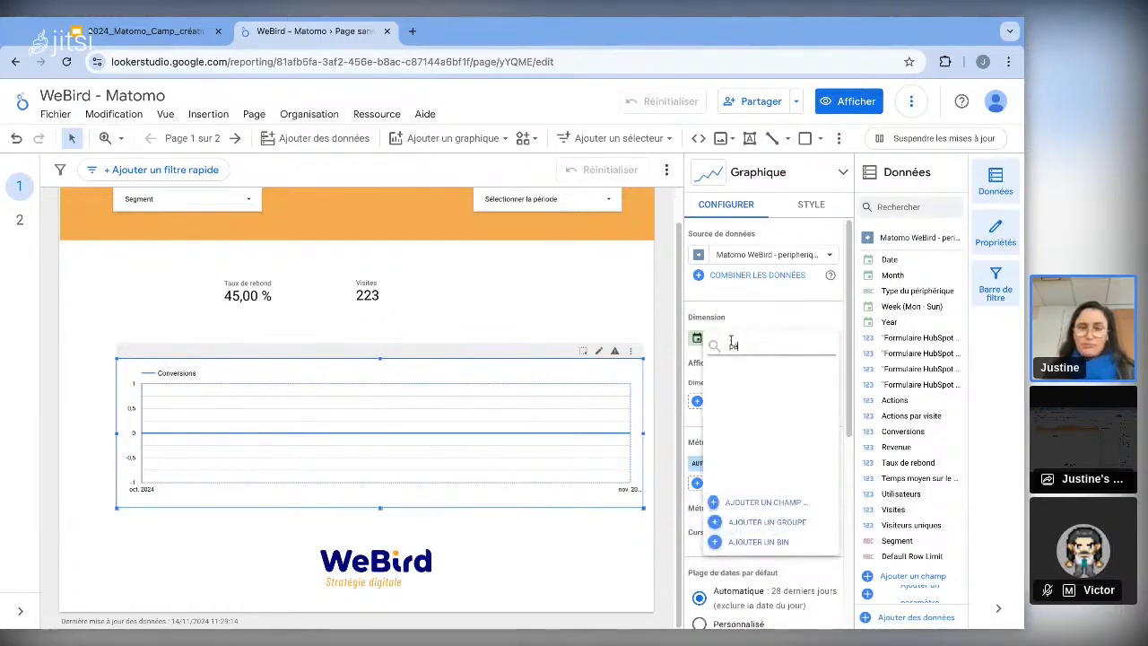
{"action": "key", "text": "BackSpace"}
{"action": "key", "text": "BackSpace"}
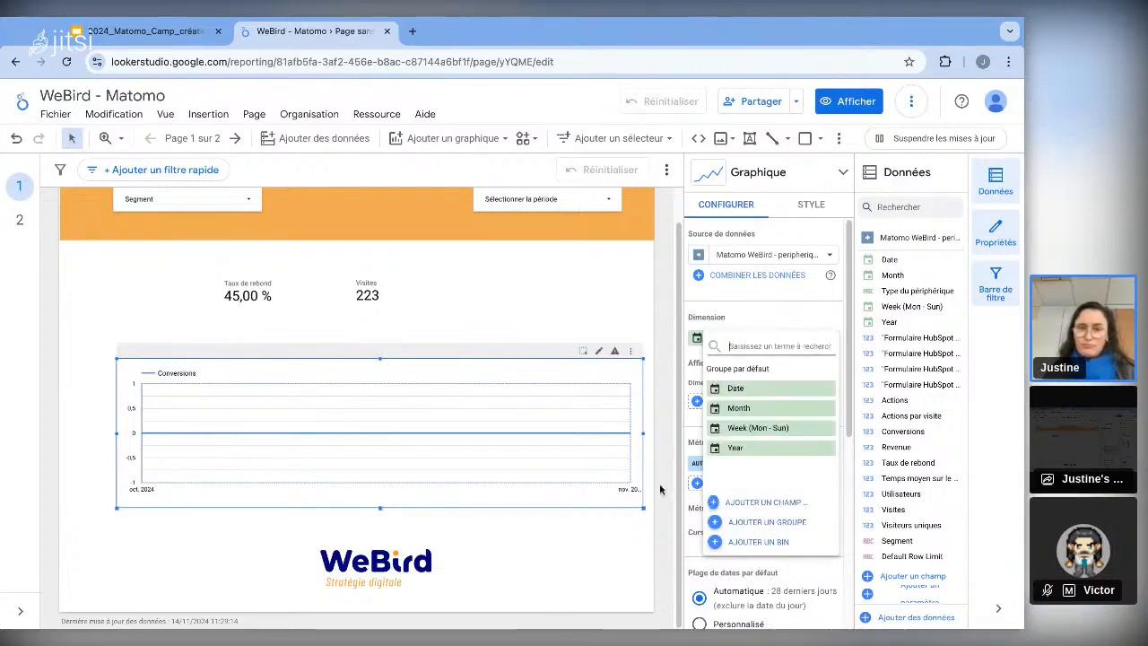
- Switch the chart's data source back to Matomo WeBird - Device type and check its available dimensions
{"action": "left_click", "coordinate": [794, 259]}
{"action": "left_click", "coordinate": [796, 260]}
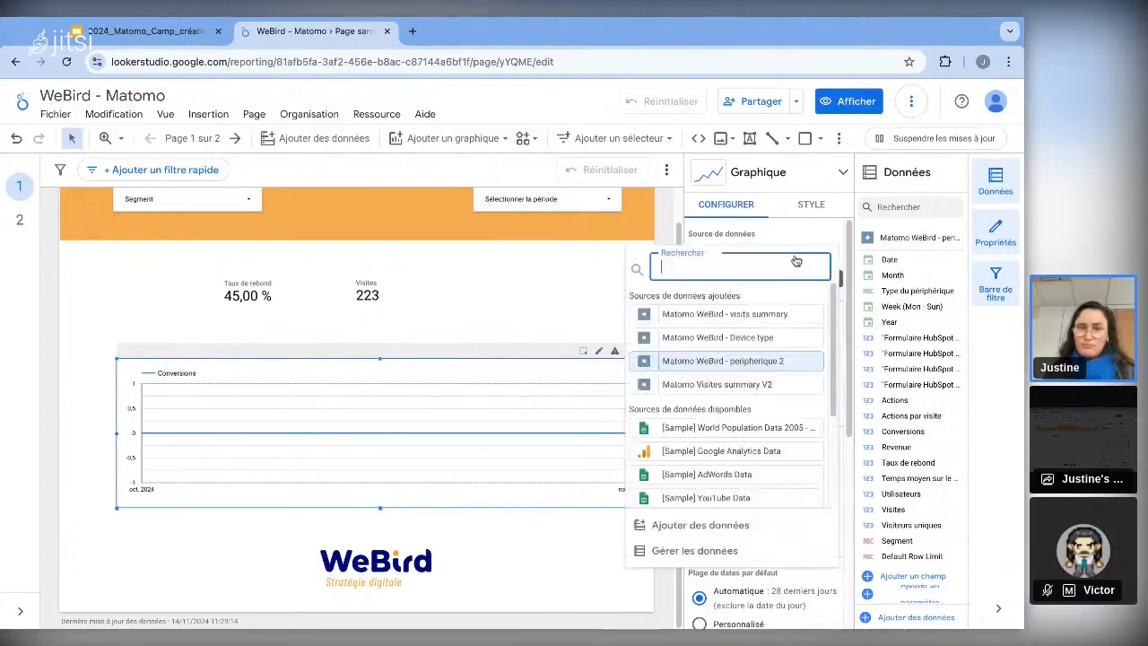
{"action": "left_click", "coordinate": [735, 337]}
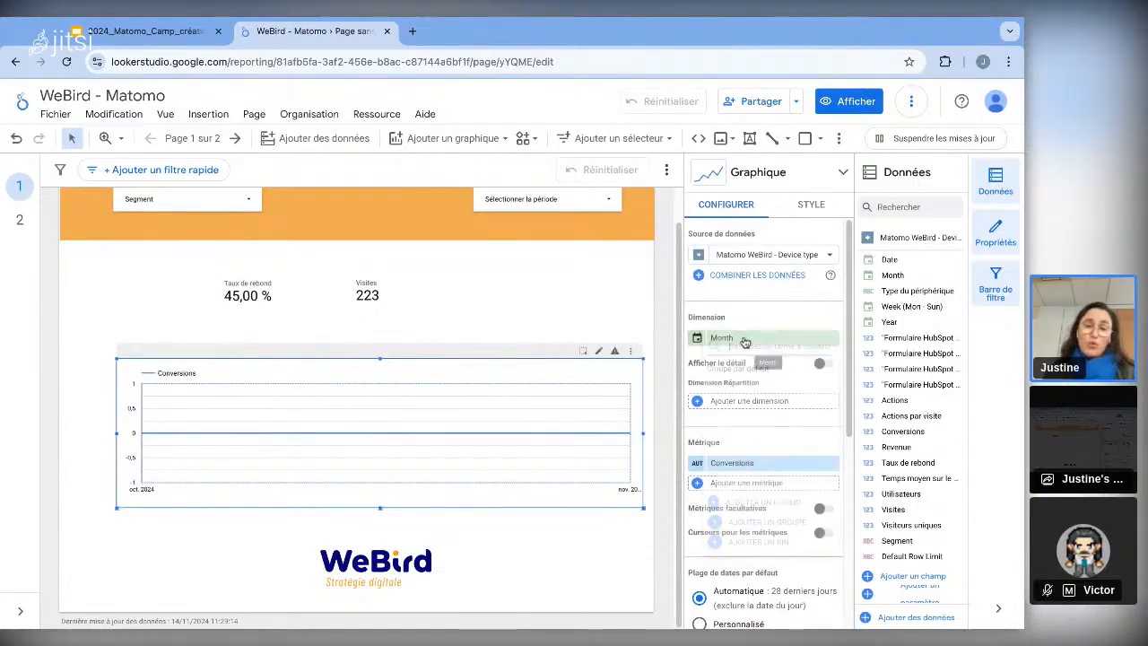
{"action": "left_click", "coordinate": [744, 342]}
{"action": "left_click", "coordinate": [592, 541]}
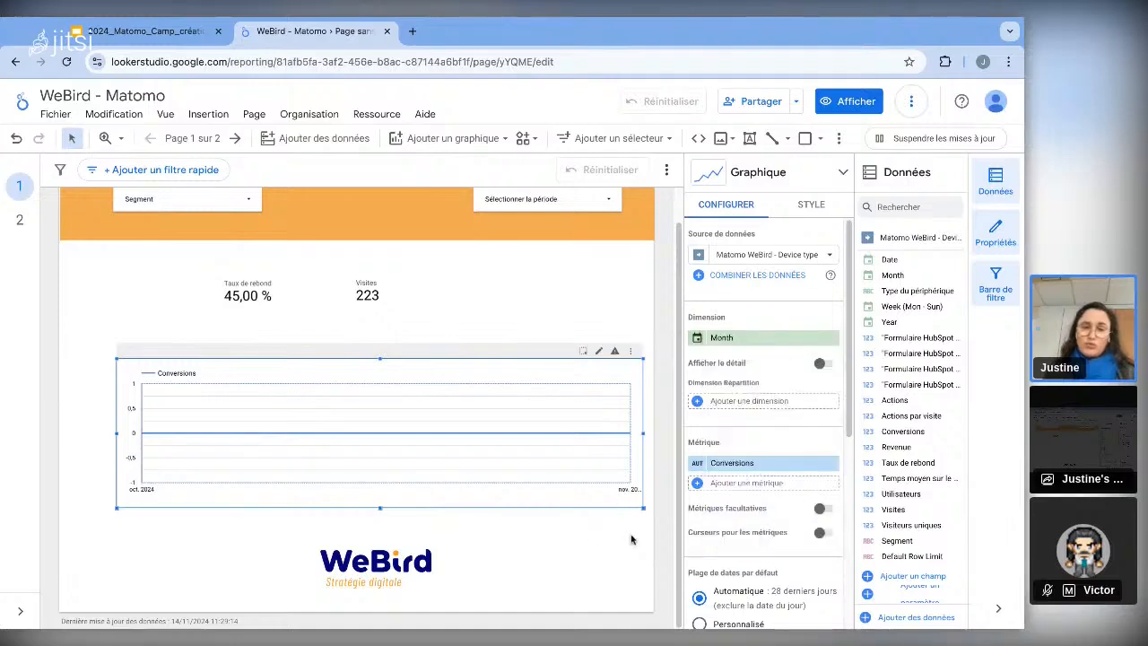
- Find the Type du périphérique field with "typ" and assign it as the chart's dimension and metric
{"action": "left_click", "coordinate": [752, 482]}
{"action": "type", "text": "t"}
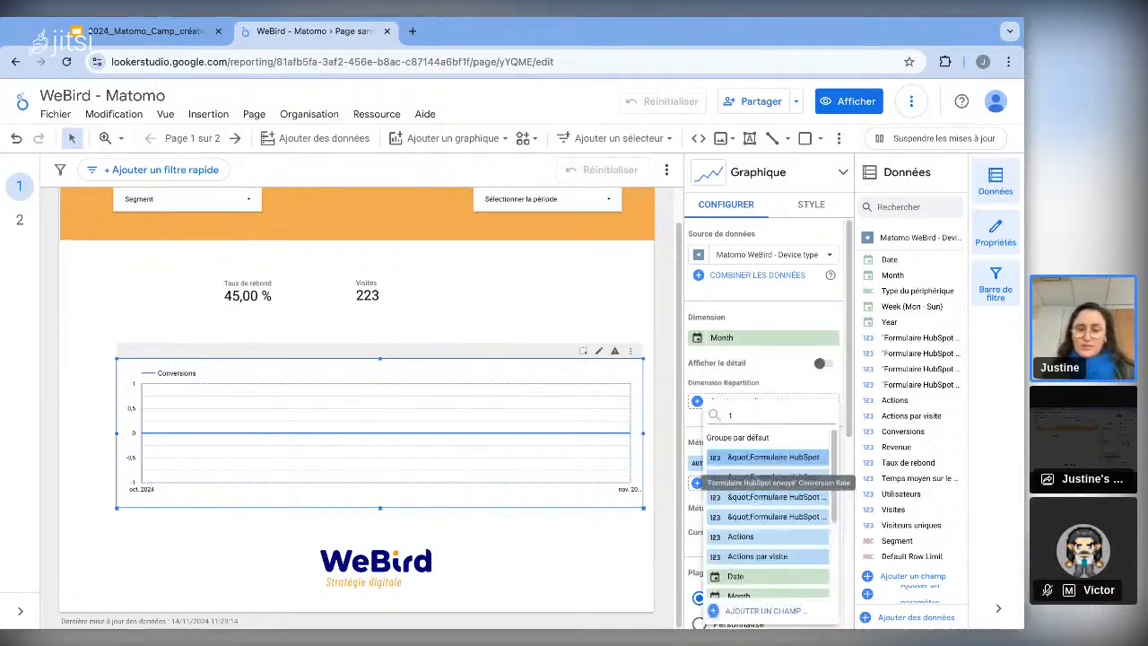
{"action": "type", "text": "yp"}
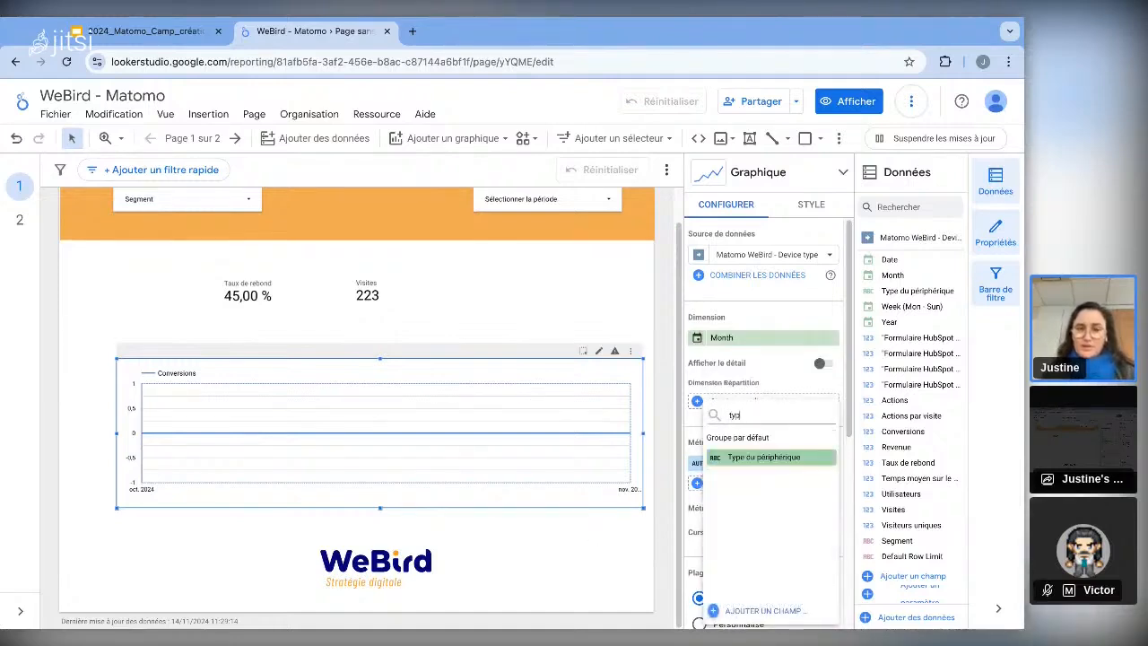
{"action": "left_click", "coordinate": [761, 466]}
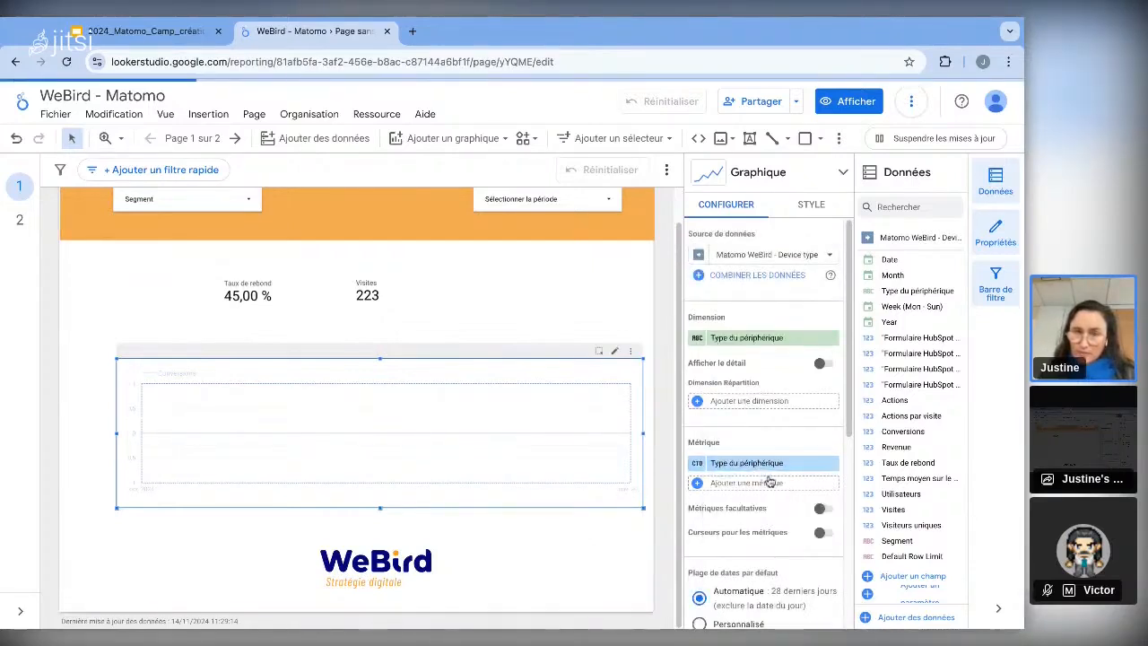
- Replace the chart's metric with "Formulaire HubSpot envoyé" Conversion Rate
{"action": "left_click", "coordinate": [764, 464]}
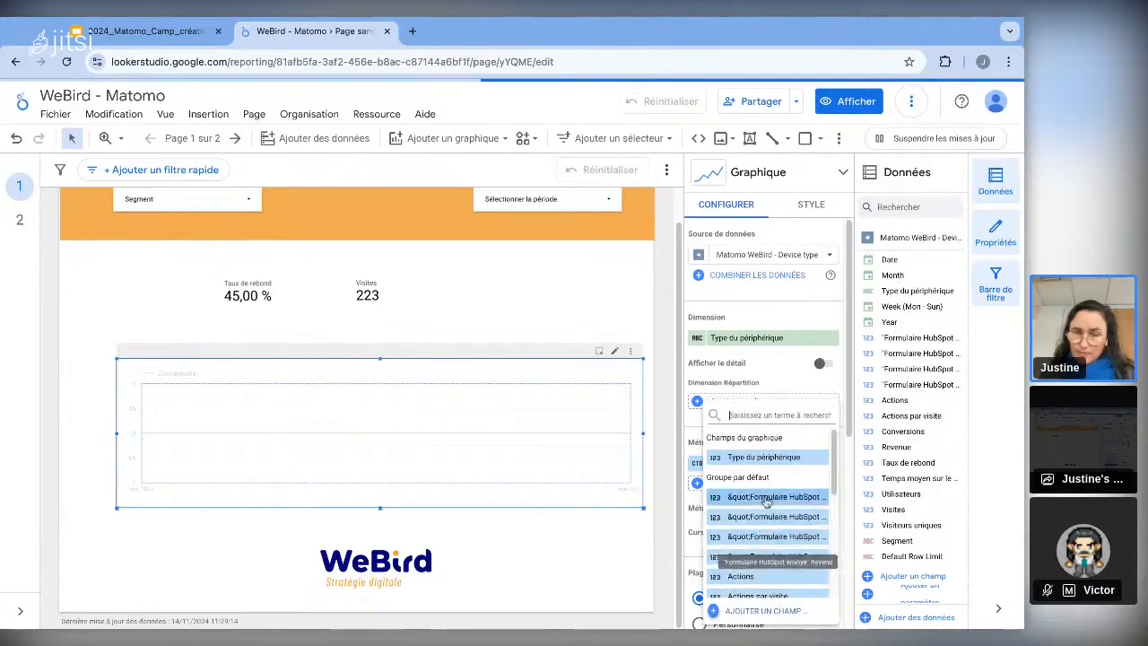
{"action": "scroll", "coordinate": [767, 492], "scroll_direction": "down", "scroll_amount": 1}
{"action": "scroll", "coordinate": [763, 552], "scroll_direction": "up", "scroll_amount": 1}
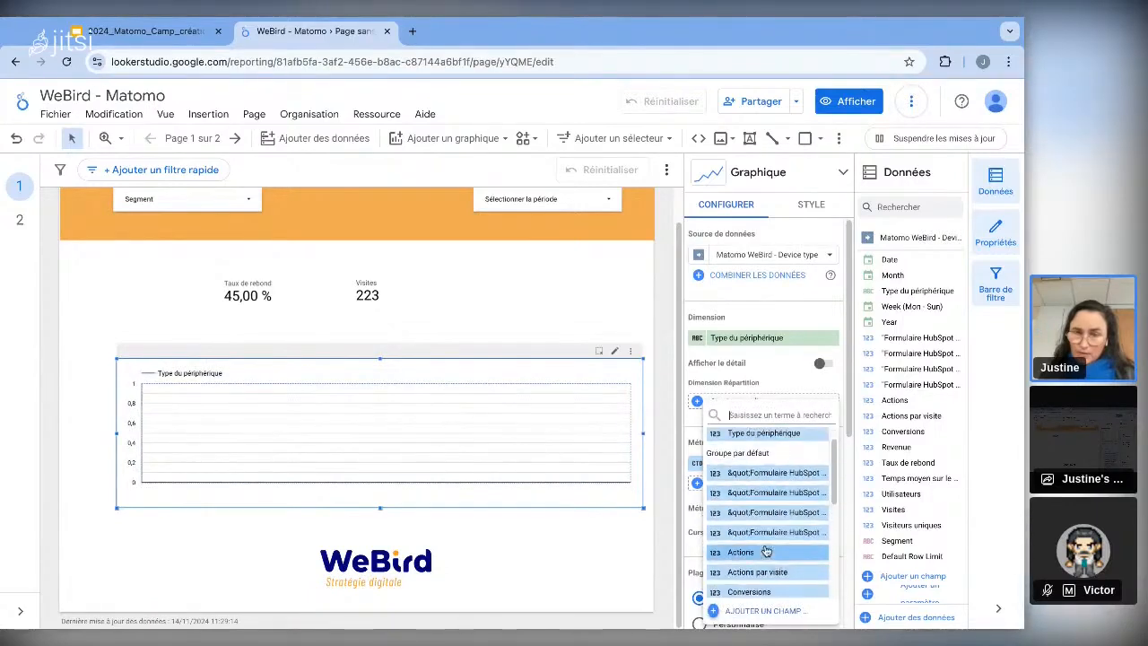
{"action": "left_click", "coordinate": [749, 498]}
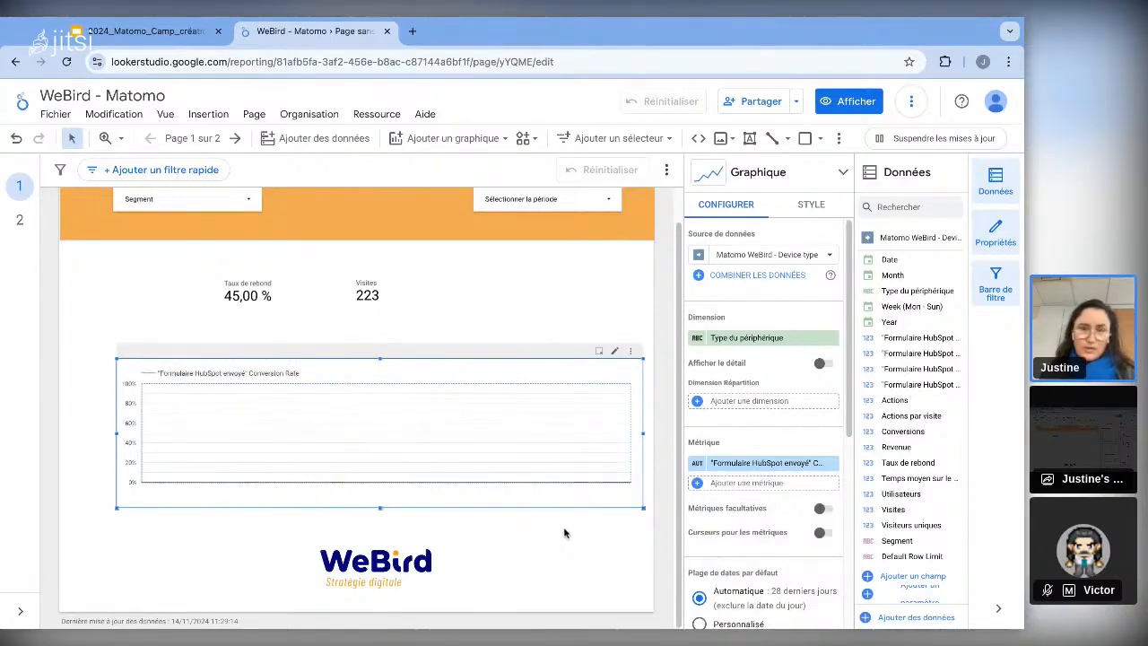
- Convert the time series to a line chart (Courbes) and set its metric to Visites
{"action": "left_click", "coordinate": [740, 175]}
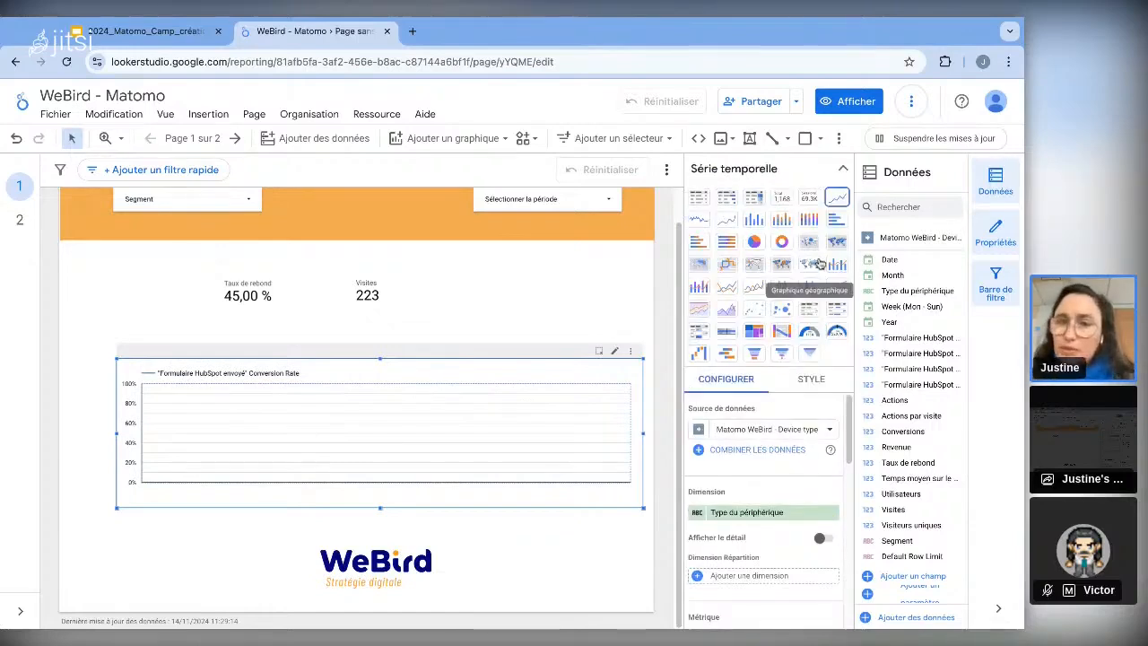
{"action": "left_click", "coordinate": [726, 287]}
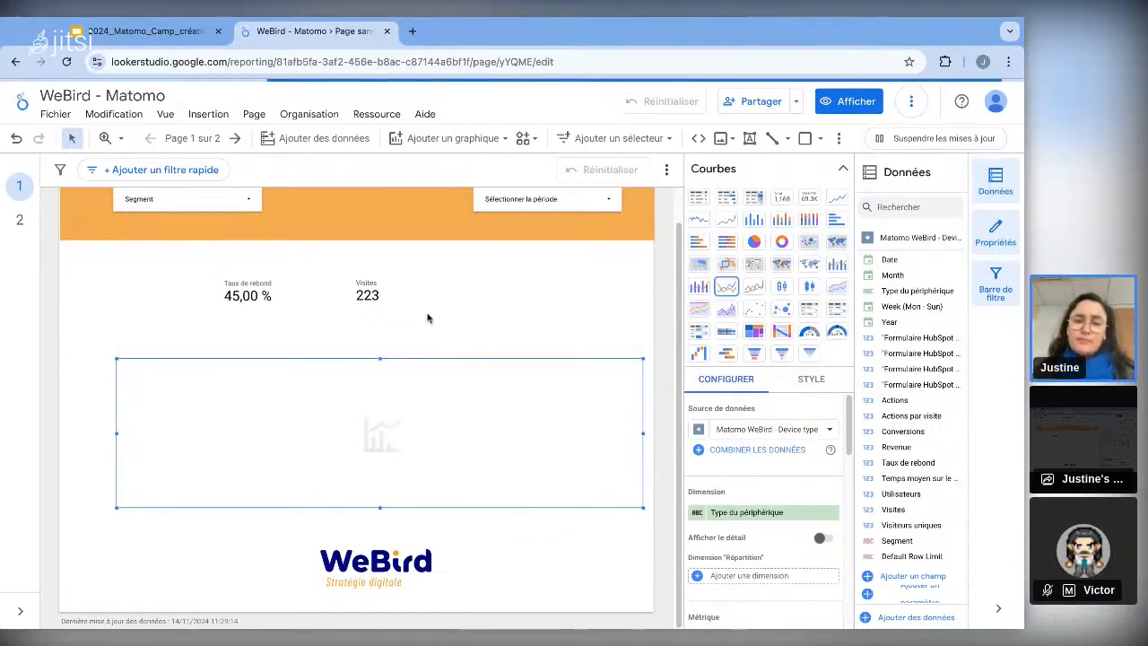
{"action": "scroll", "coordinate": [783, 482], "scroll_direction": "down", "scroll_amount": 3}
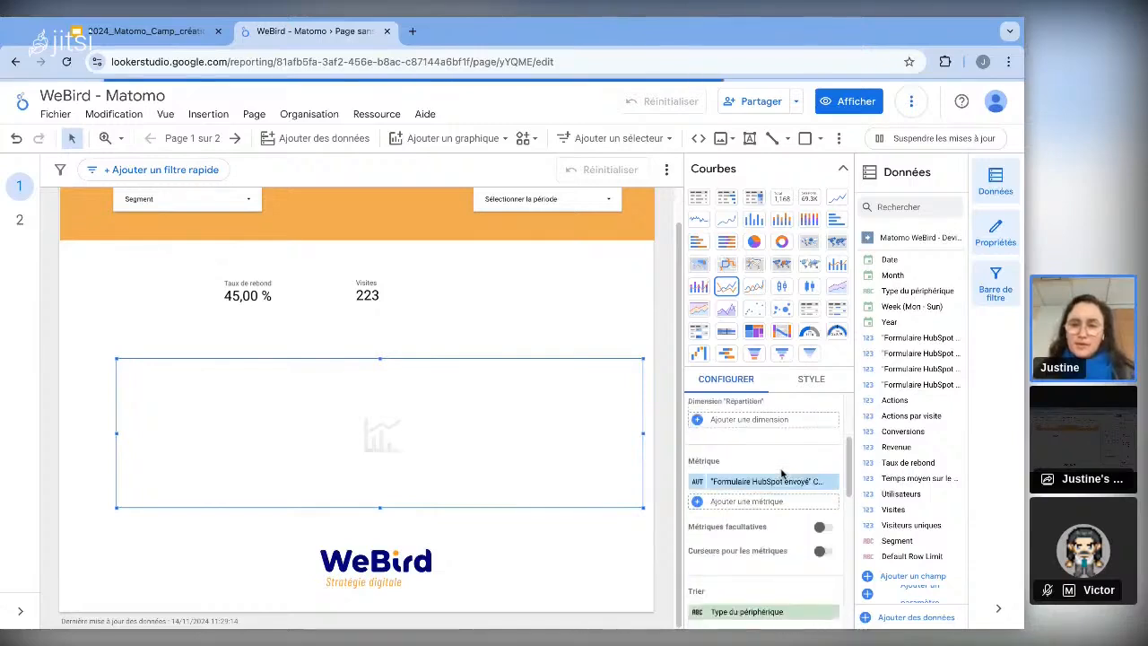
{"action": "scroll", "coordinate": [747, 508], "scroll_direction": "up", "scroll_amount": 1}
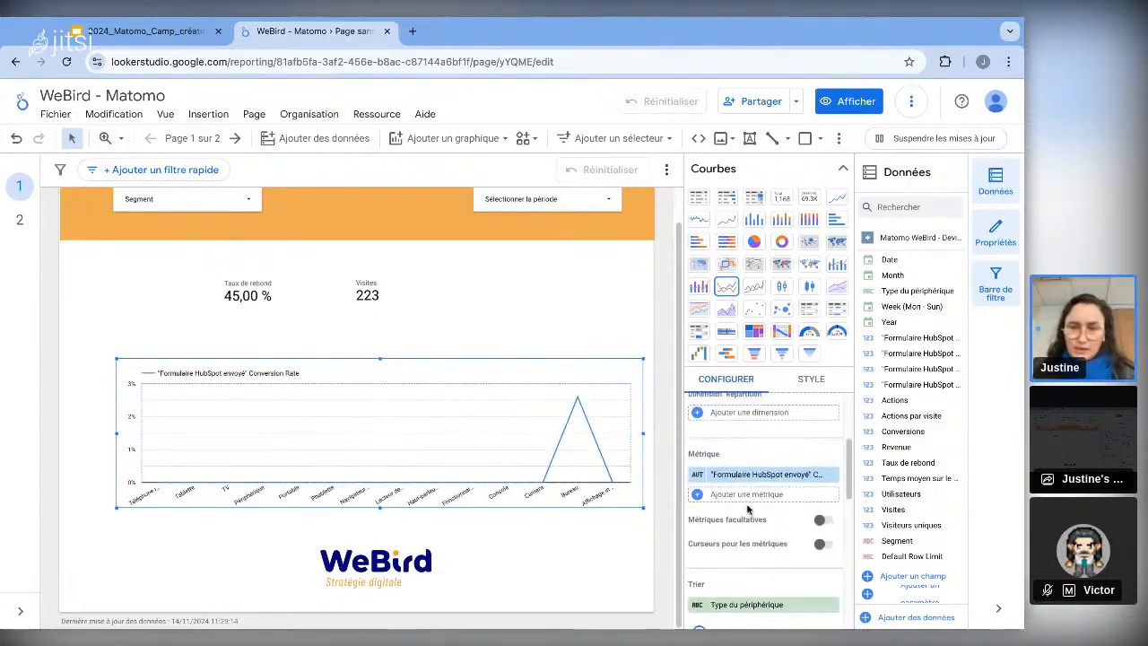
{"action": "scroll", "coordinate": [749, 509], "scroll_direction": "up", "scroll_amount": 1}
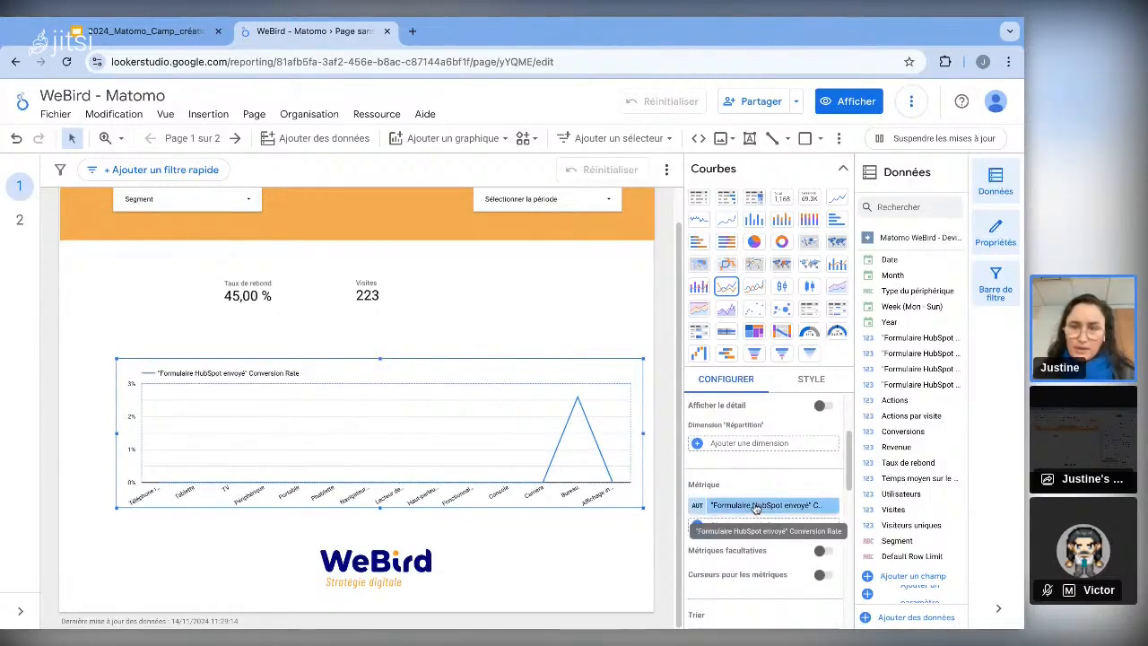
{"action": "scroll", "coordinate": [756, 508], "scroll_direction": "up", "scroll_amount": 3}
{"action": "scroll", "coordinate": [756, 507], "scroll_direction": "down", "scroll_amount": 2}
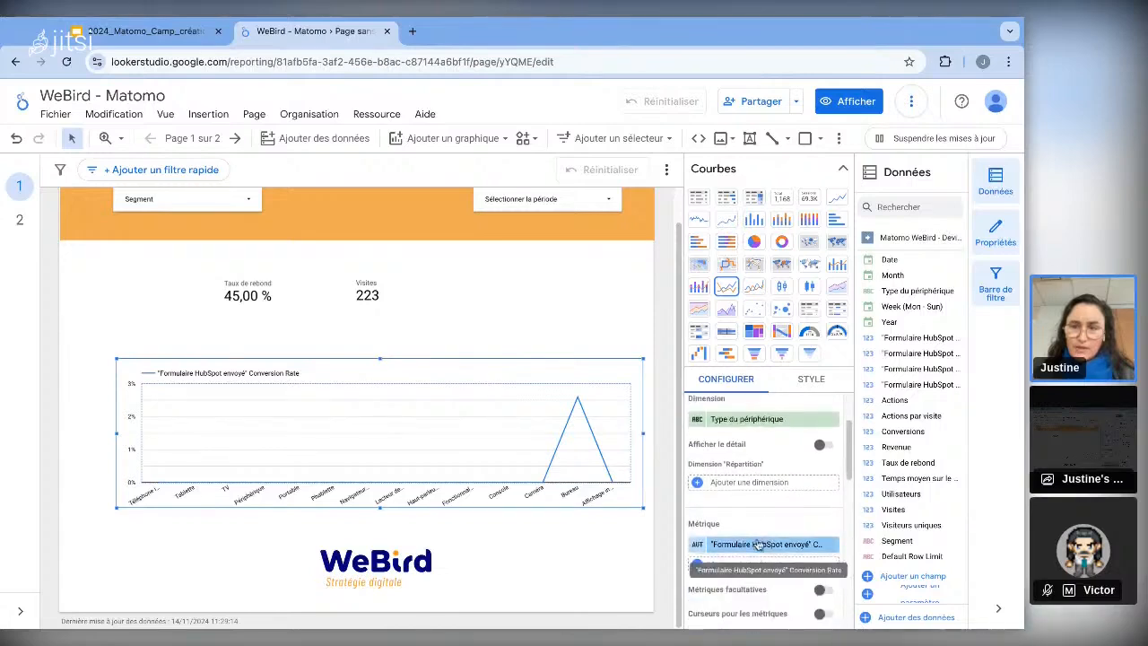
{"action": "left_click", "coordinate": [759, 543]}
{"action": "type", "text": "visi"}
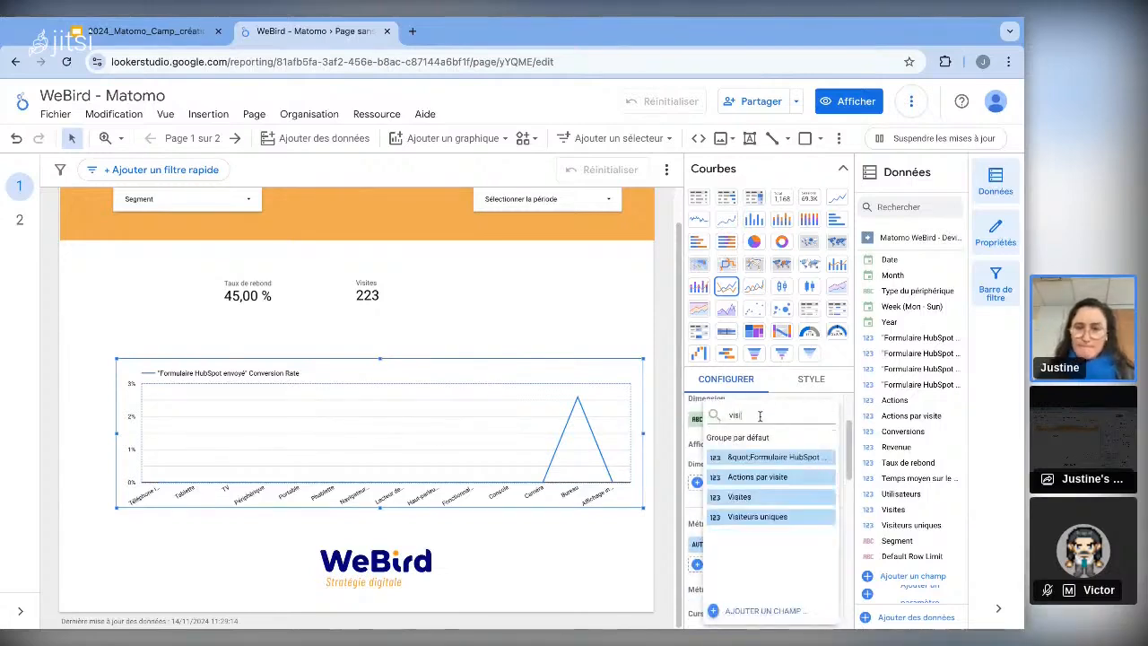
{"action": "left_click", "coordinate": [754, 497]}
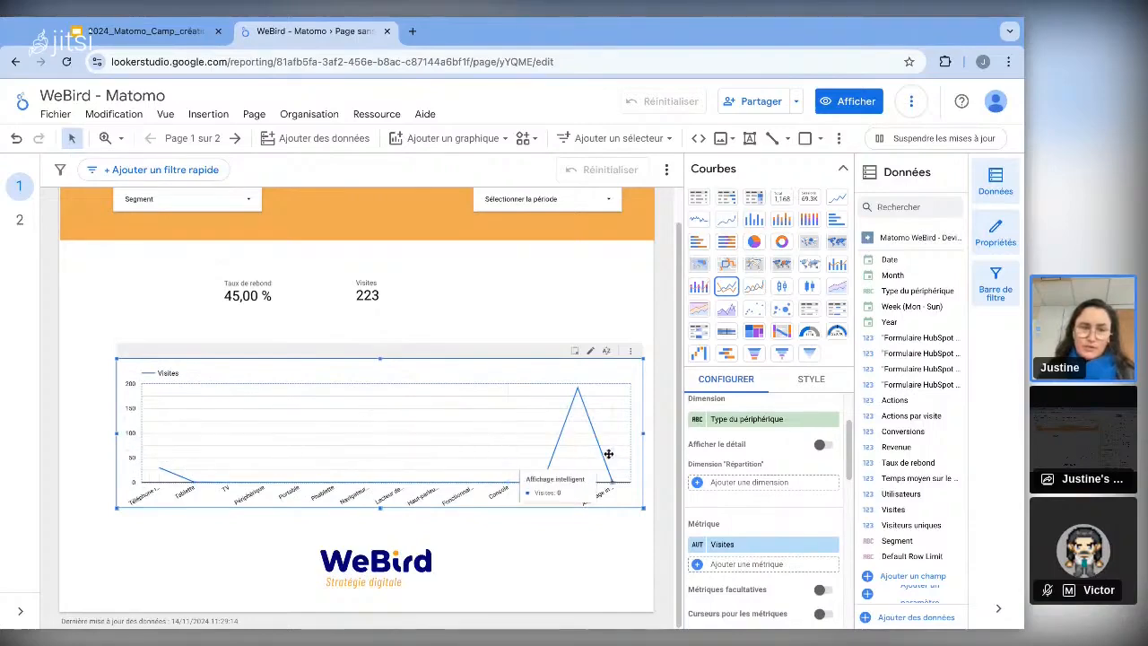
{"action": "left_click", "coordinate": [476, 303]}
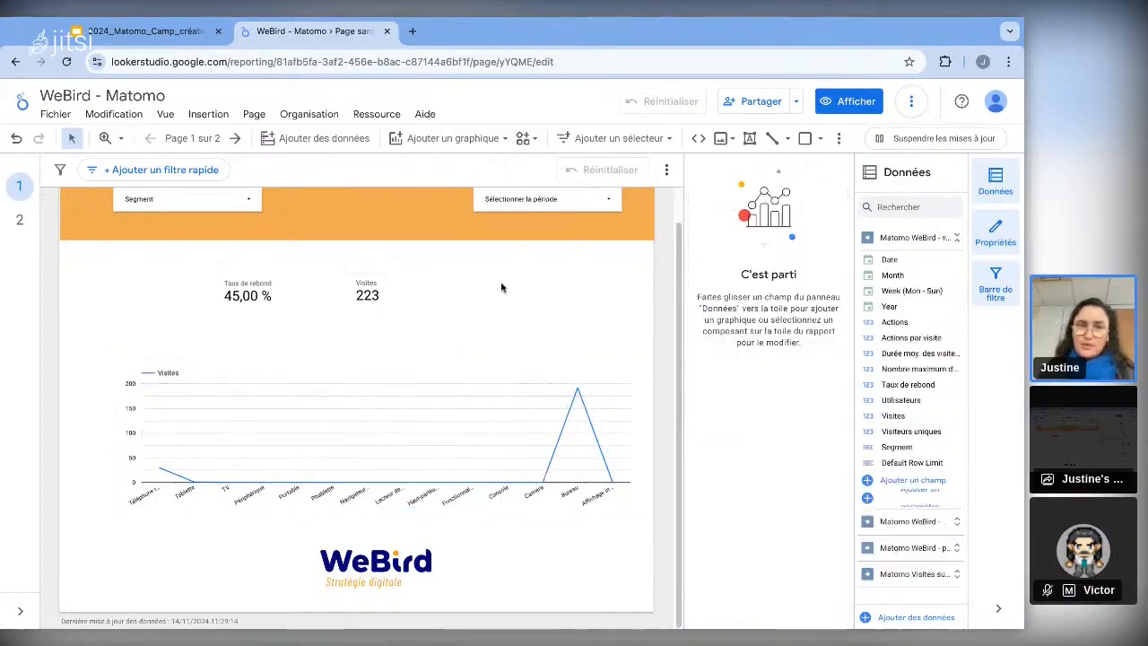
- Apply the period 1 October to 13 November 2024 in the header's date range control and check its style settings
{"action": "left_click", "coordinate": [548, 200]}
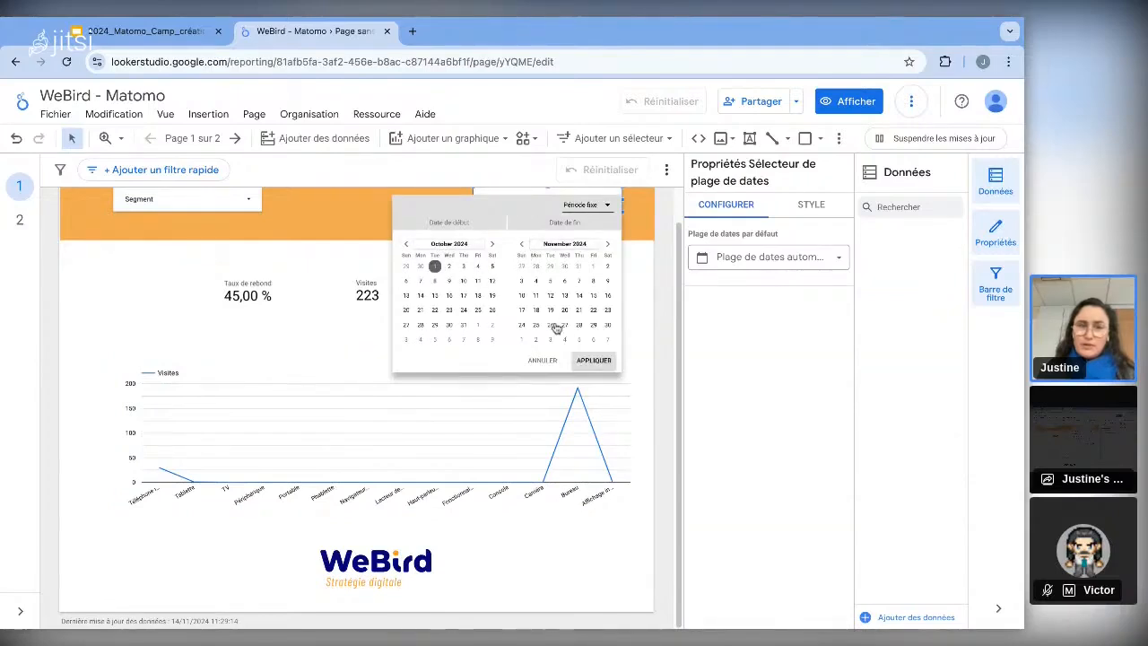
{"action": "left_click", "coordinate": [589, 364]}
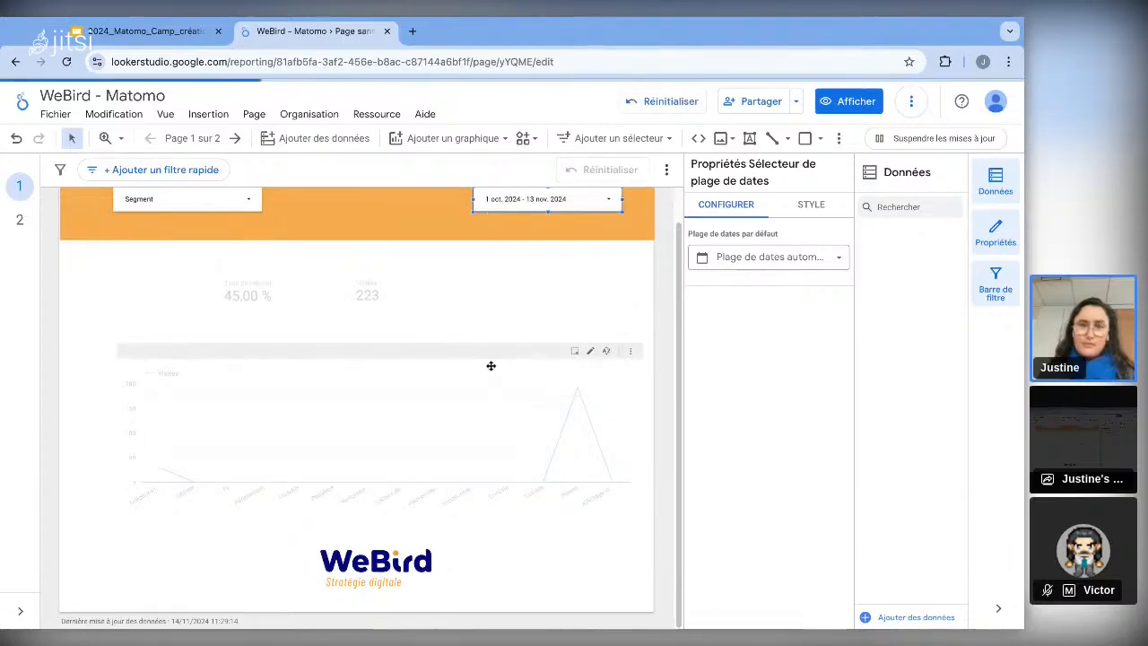
{"action": "scroll", "coordinate": [491, 365], "scroll_direction": "up", "scroll_amount": 1}
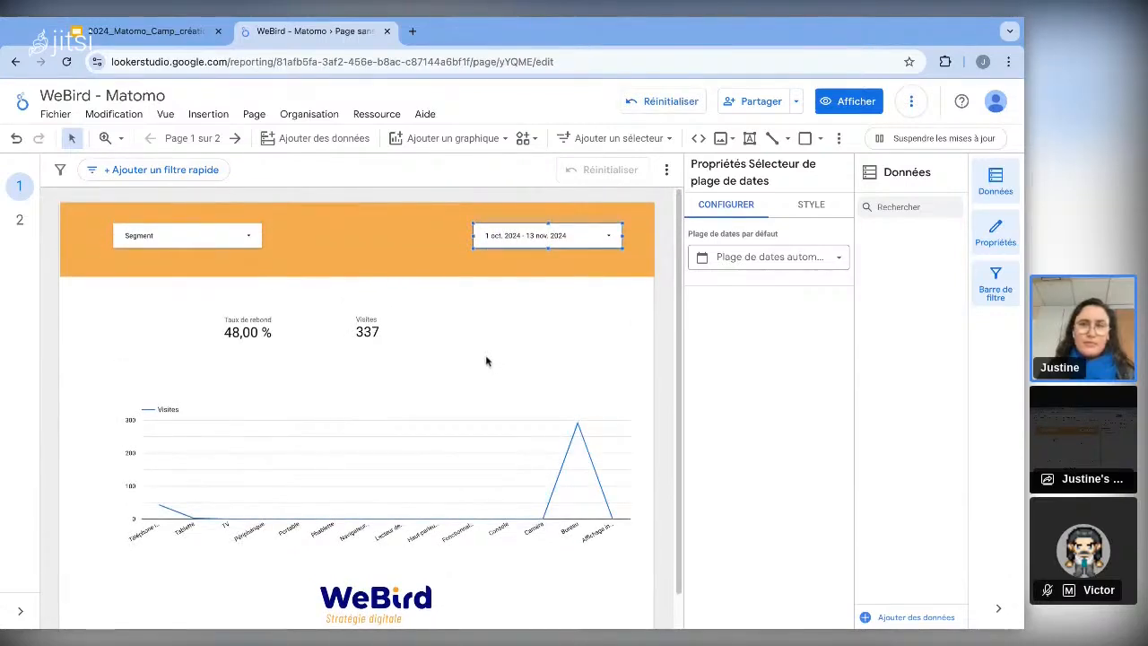
{"action": "left_click", "coordinate": [801, 204]}
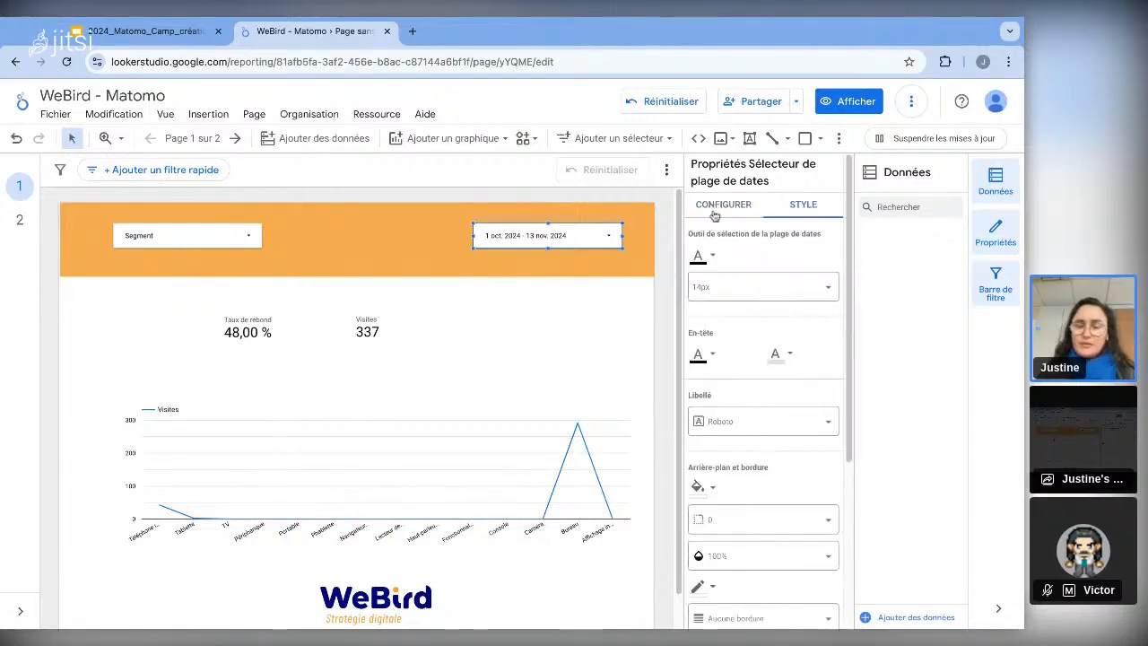
{"action": "left_click", "coordinate": [715, 208]}
- Sort the device type line chart by Visites instead of Type du périphérique, keeping descending order
{"action": "left_click", "coordinate": [502, 479]}
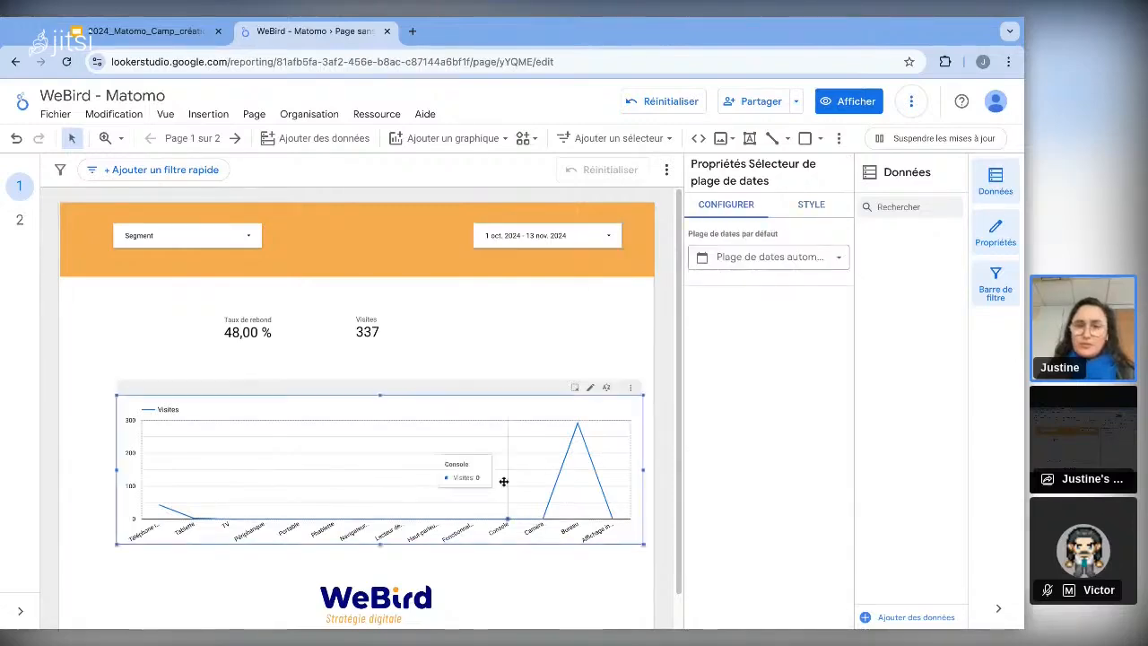
{"action": "scroll", "coordinate": [785, 409], "scroll_direction": "down", "scroll_amount": 2}
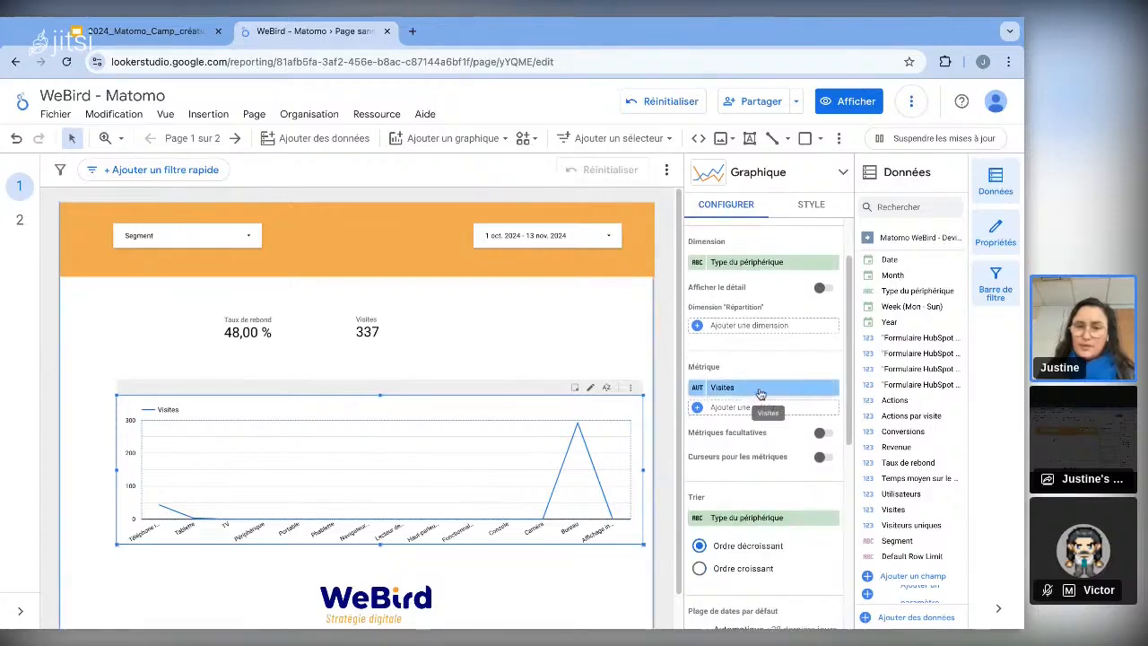
{"action": "left_click_drag", "start_coordinate": [759, 387], "coordinate": [768, 528]}
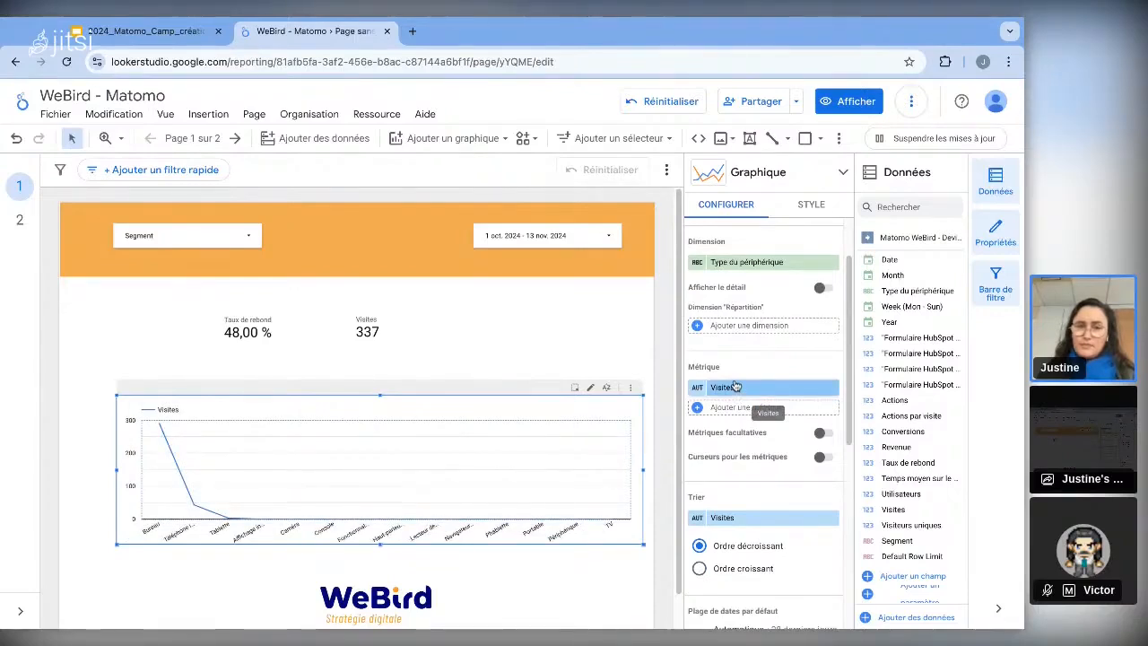
{"action": "scroll", "coordinate": [340, 539], "scroll_direction": "down", "scroll_amount": 1}
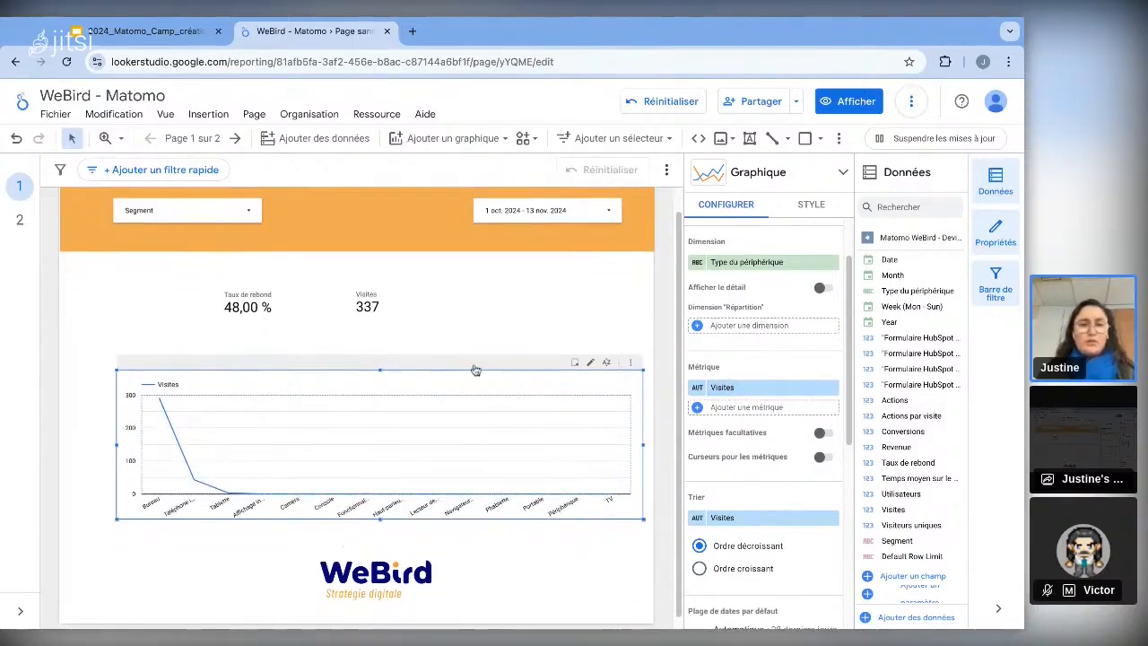
- Move the device-type line chart up so it sits closer beneath the scorecards
{"action": "left_click_drag", "start_coordinate": [475, 370], "coordinate": [466, 327]}
{"action": "left_click", "coordinate": [496, 507]}
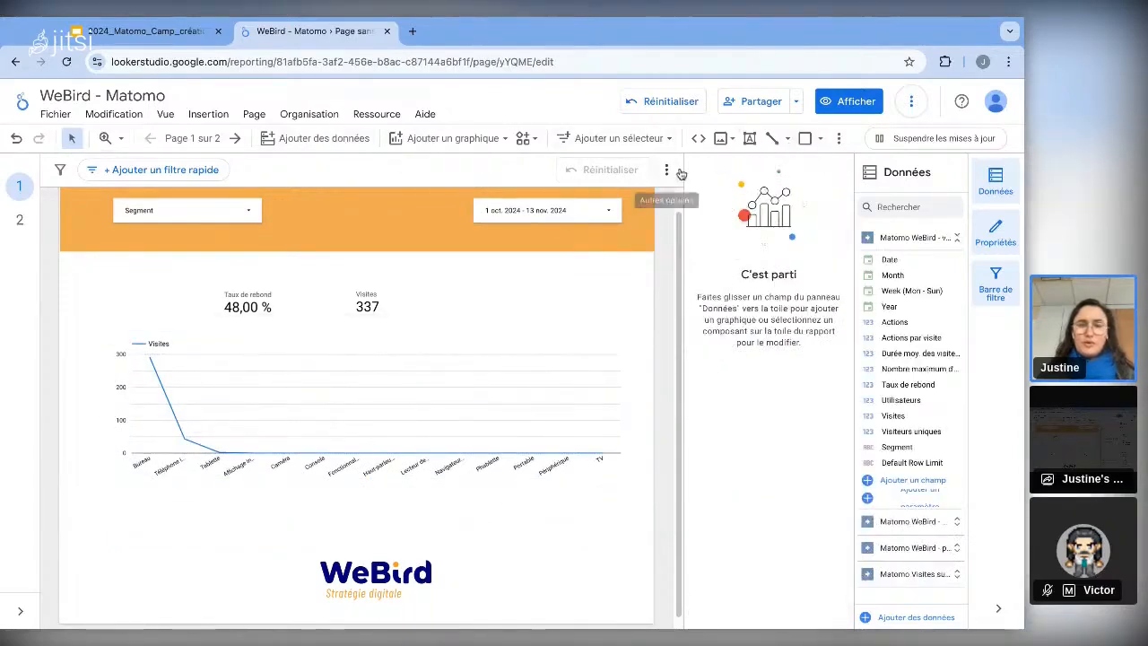
- Insert a pie chart (Graphique à secteurs) below the line chart, near the page's left edge
{"action": "left_click", "coordinate": [311, 120]}
{"action": "left_click", "coordinate": [368, 116]}
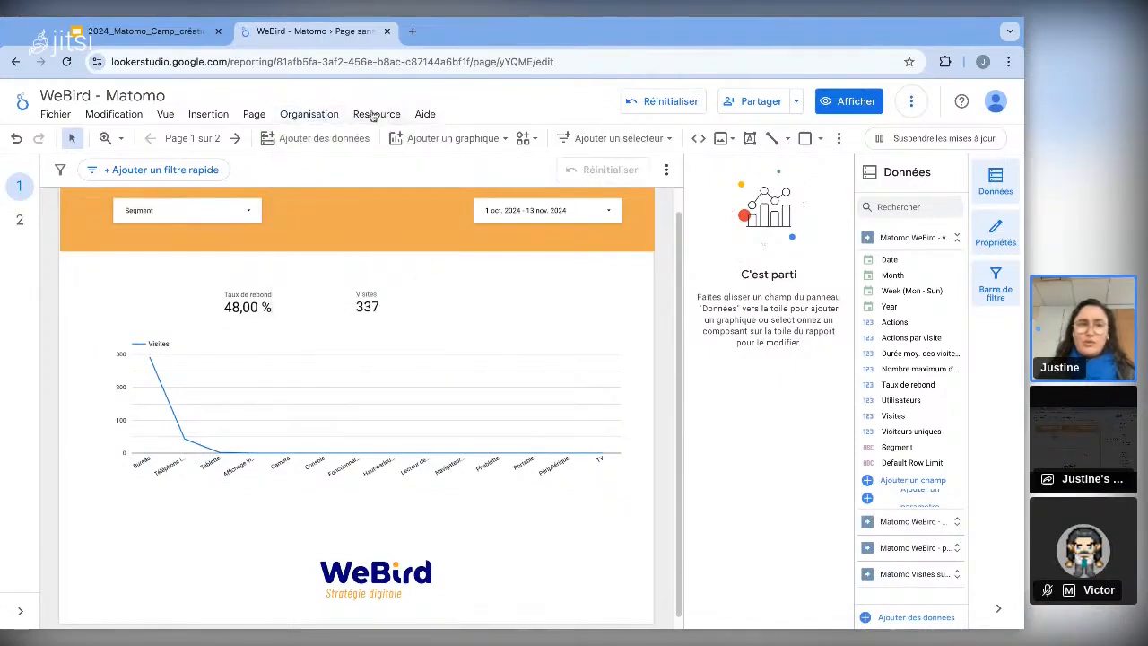
{"action": "left_click", "coordinate": [208, 116]}
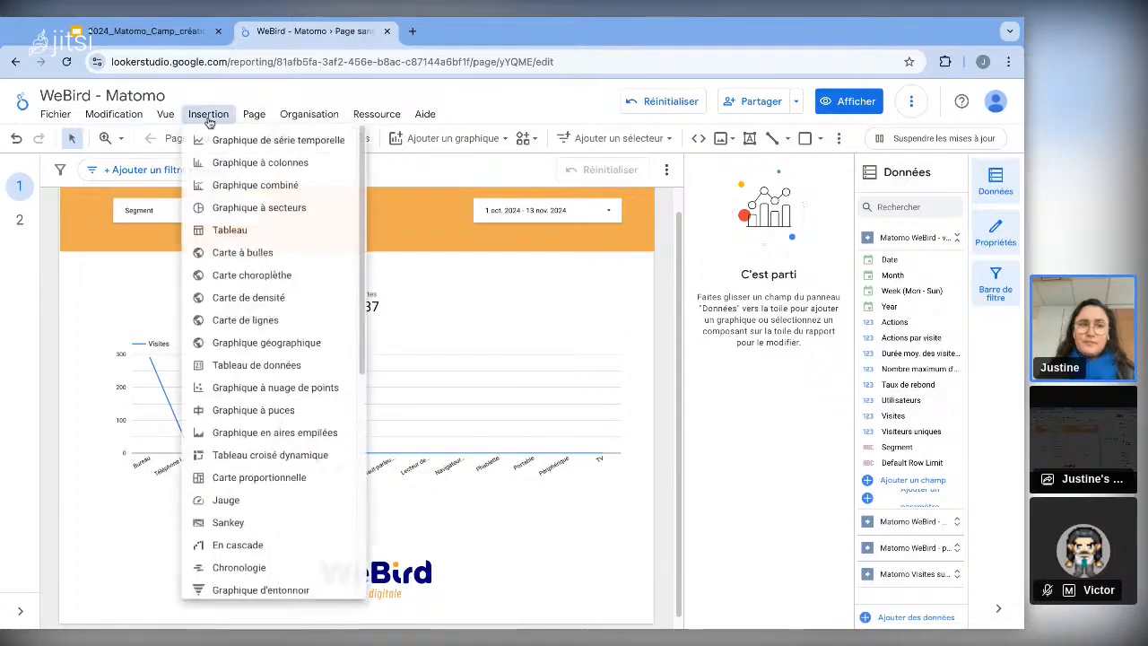
{"action": "left_click", "coordinate": [218, 209]}
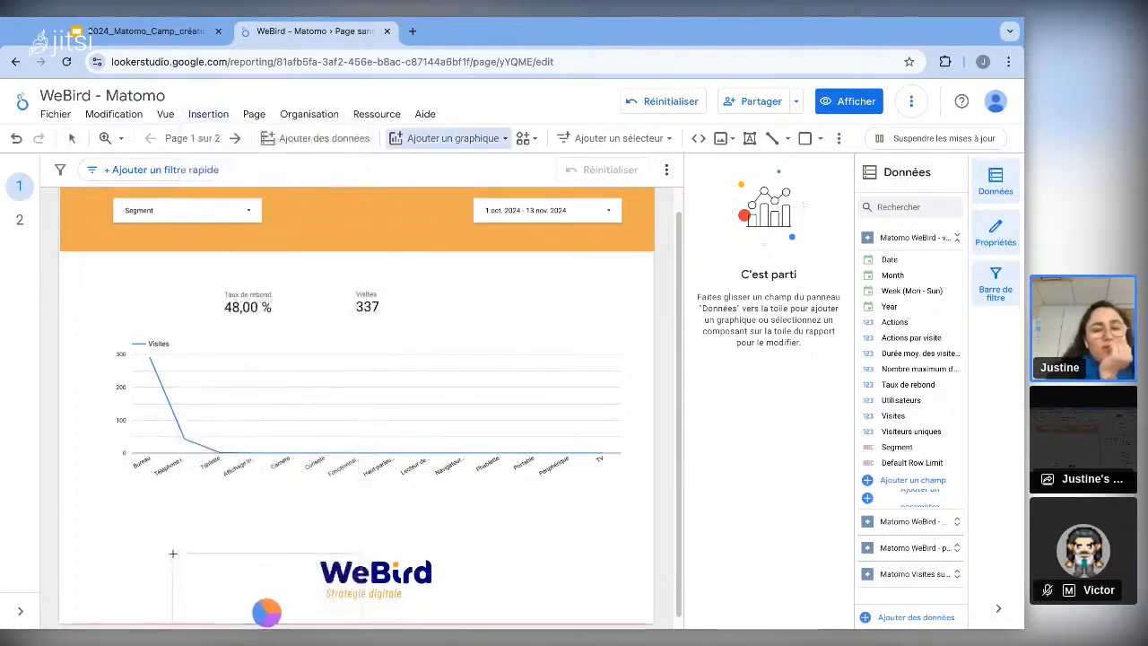
{"action": "left_click", "coordinate": [98, 473]}
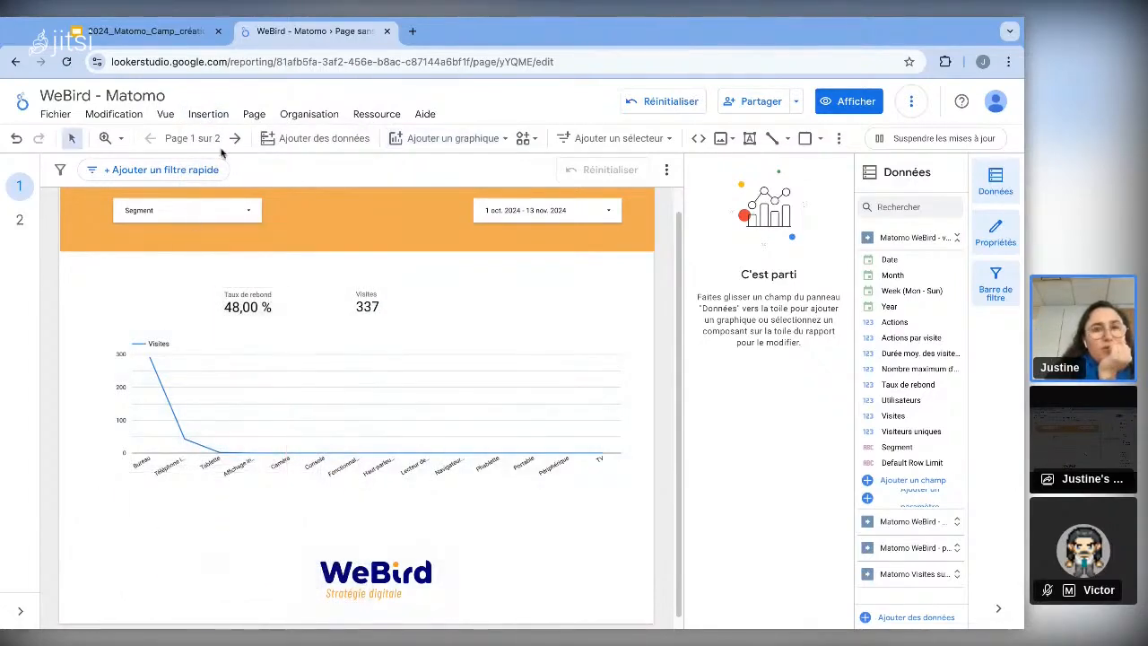
- Set the current page's canvas height to 3000 pixels in its page settings
{"action": "left_click", "coordinate": [252, 114]}
{"action": "left_click", "coordinate": [364, 211]}
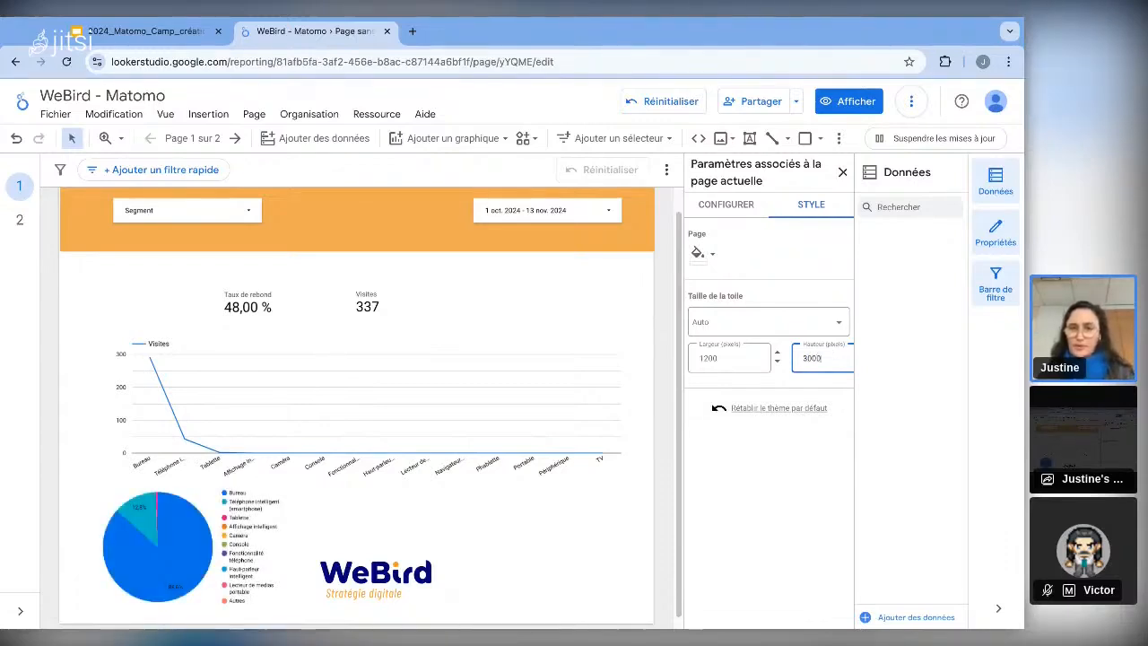
{"action": "key", "text": "Return"}
{"action": "scroll", "coordinate": [626, 374], "scroll_direction": "down", "scroll_amount": 3}
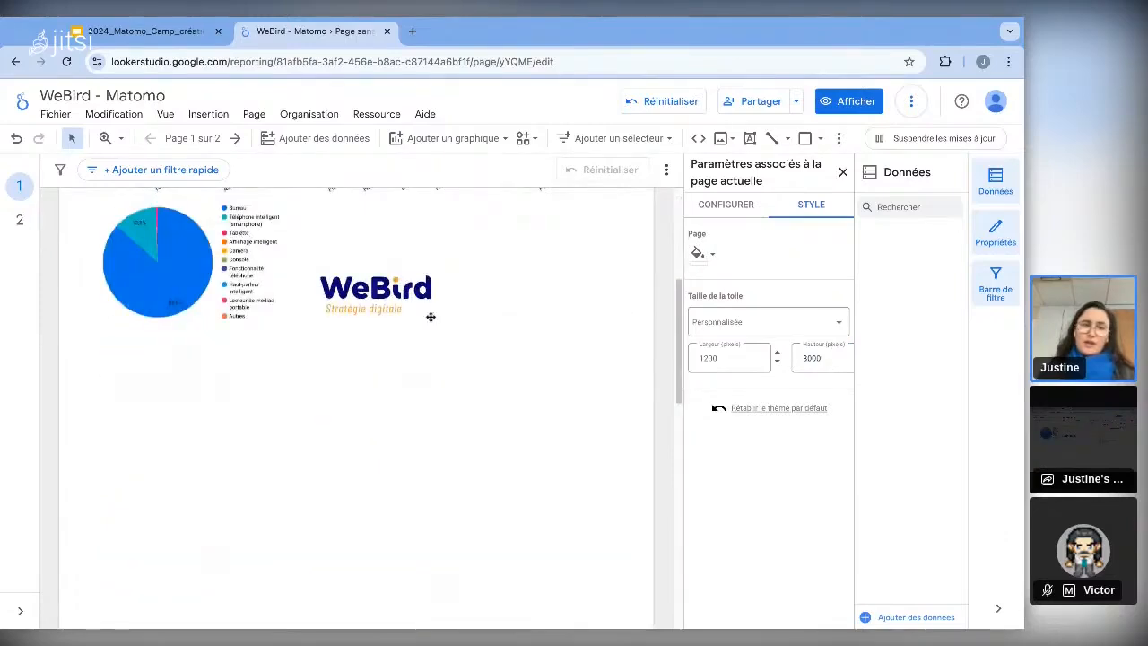
- Move the WeBird logo further down the page to free space below the charts
{"action": "left_click_drag", "start_coordinate": [421, 299], "coordinate": [419, 558]}
{"action": "scroll", "coordinate": [417, 510], "scroll_direction": "down", "scroll_amount": 4}
{"action": "scroll", "coordinate": [417, 510], "scroll_direction": "down", "scroll_amount": 2}
{"action": "scroll", "coordinate": [389, 296], "scroll_direction": "up", "scroll_amount": 10}
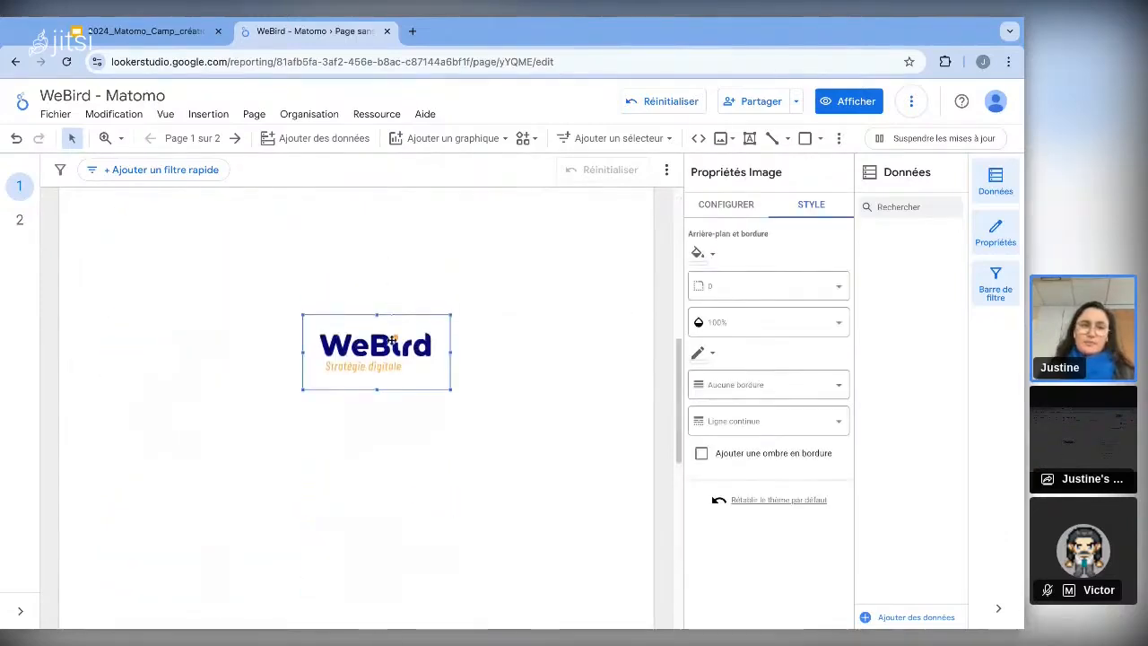
- Reposition the pie chart beneath the line chart and enlarge it to about half the page width
{"action": "scroll", "coordinate": [282, 533], "scroll_direction": "down", "scroll_amount": 2}
{"action": "left_click_drag", "start_coordinate": [154, 427], "coordinate": [180, 466]}
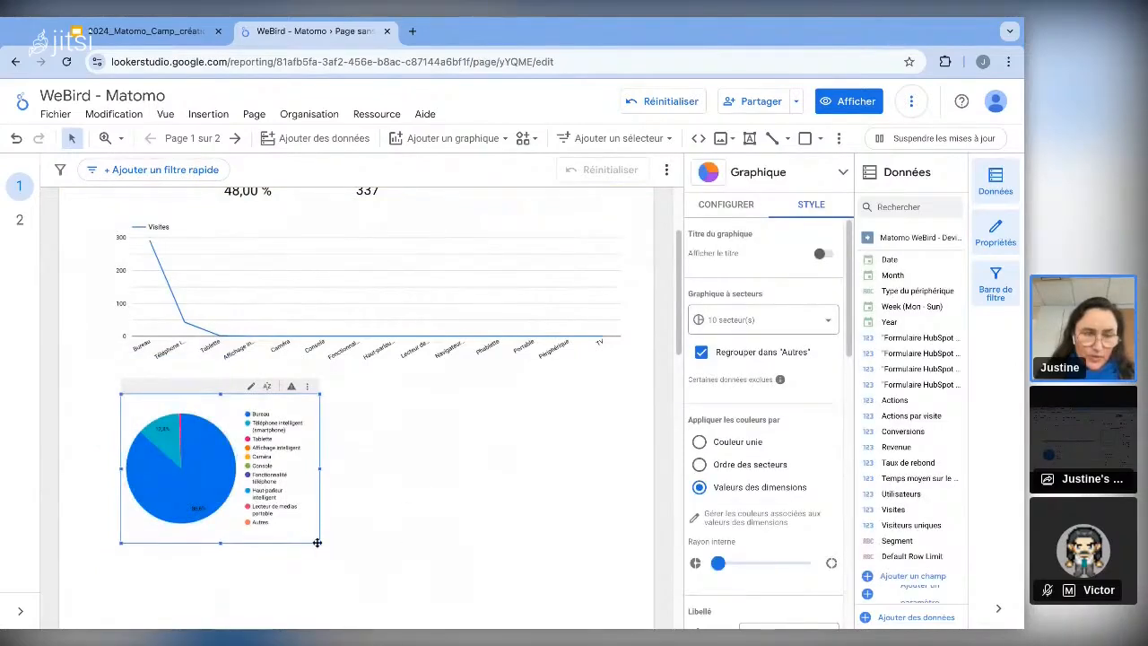
{"action": "left_click_drag", "start_coordinate": [320, 545], "coordinate": [431, 579]}
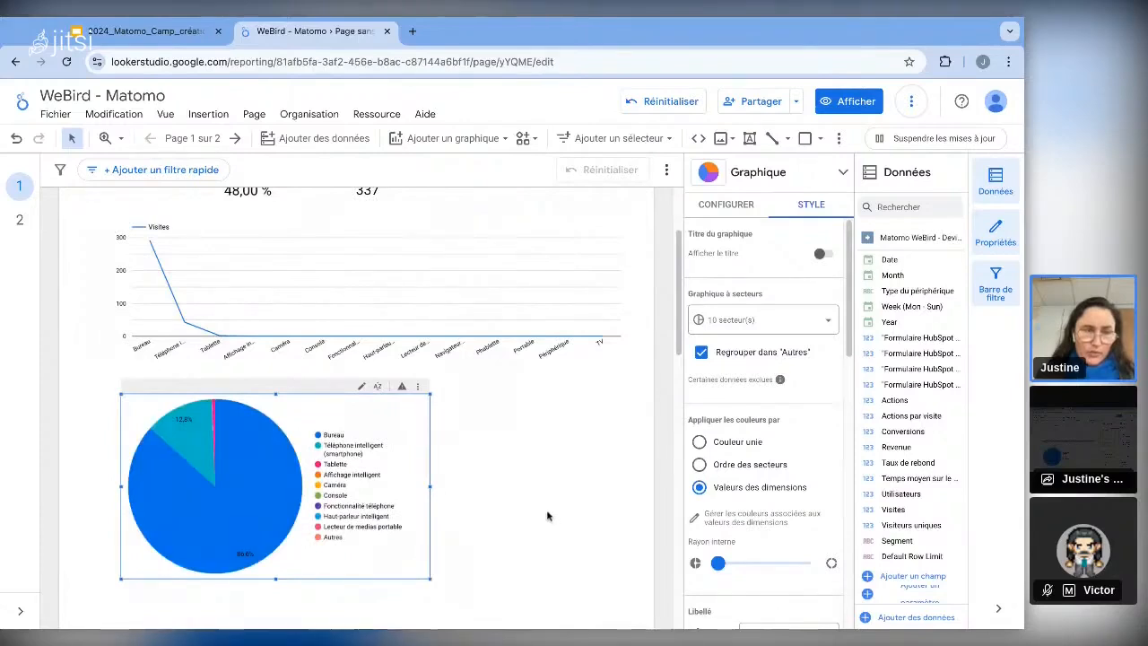
{"action": "scroll", "coordinate": [518, 455], "scroll_direction": "down", "scroll_amount": 1}
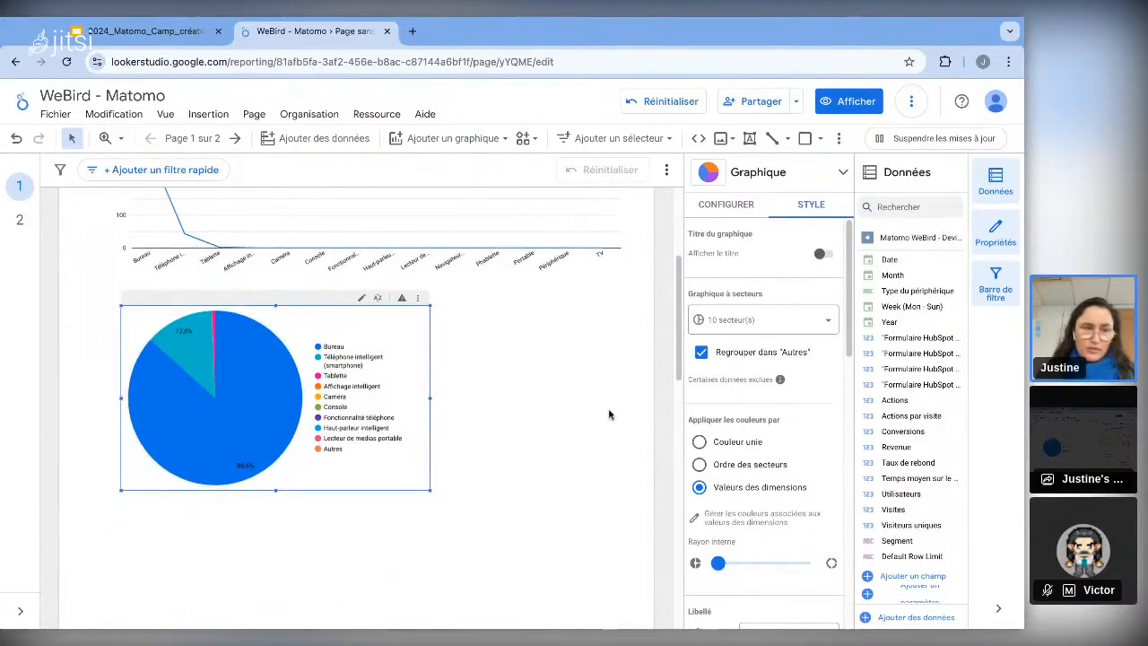
{"action": "left_click", "coordinate": [541, 413]}
{"action": "left_click_drag", "start_coordinate": [282, 376], "coordinate": [244, 396]}
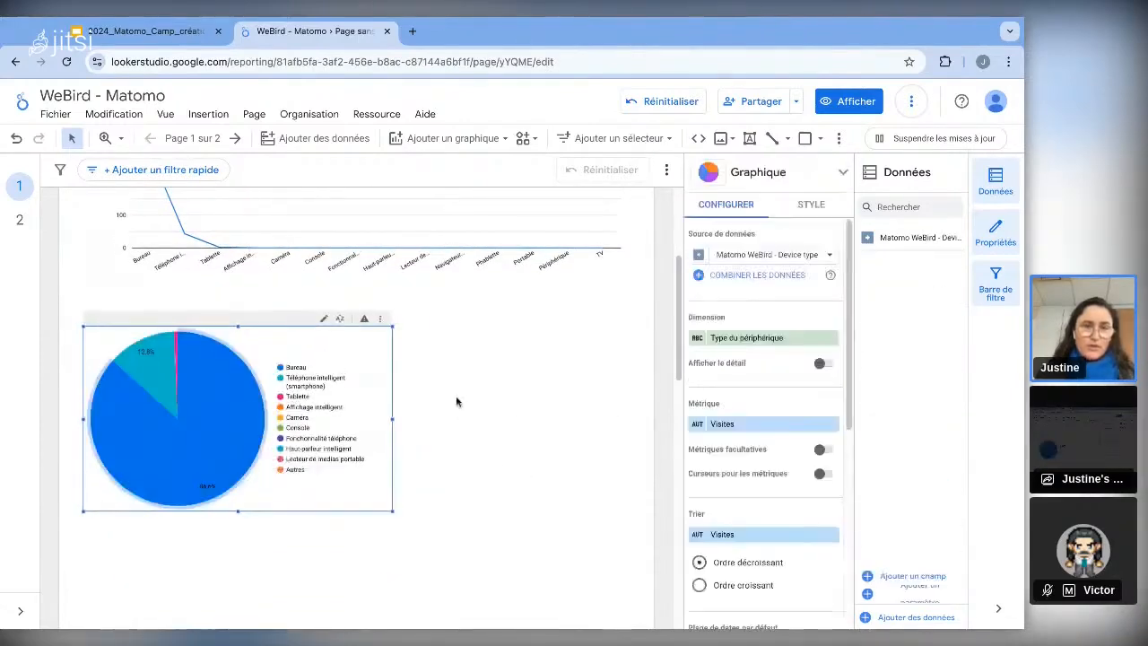
{"action": "left_click", "coordinate": [211, 421]}
{"action": "left_click", "coordinate": [538, 405]}
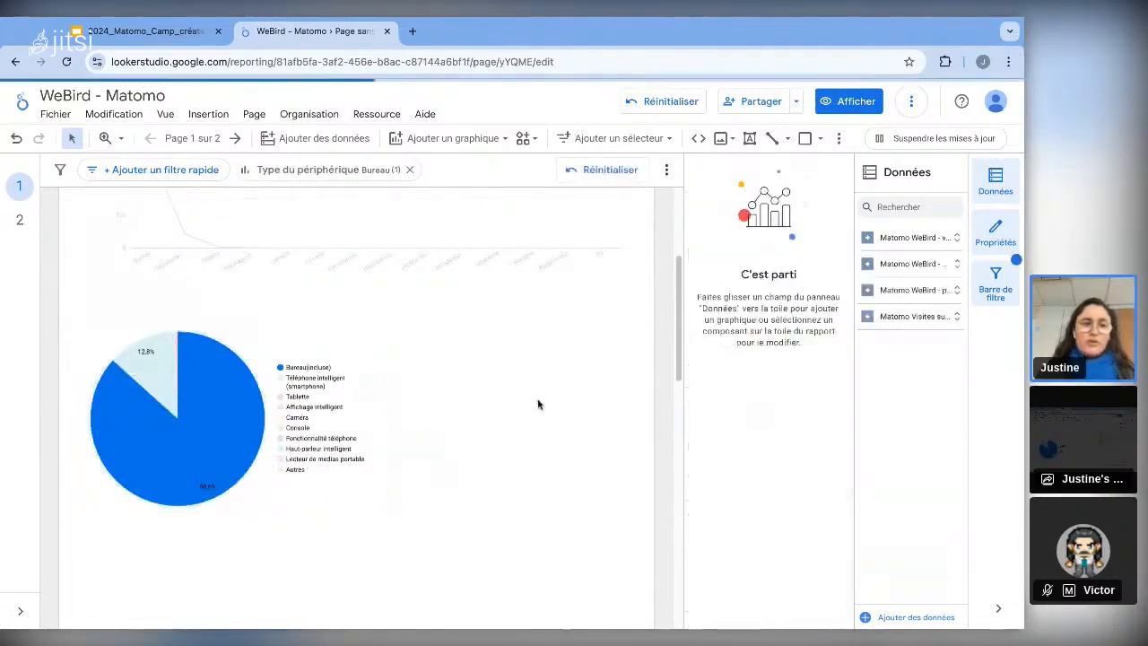
- Insert a table (Tableau) below the pie chart and above the WeBird logo
{"action": "left_click", "coordinate": [253, 113]}
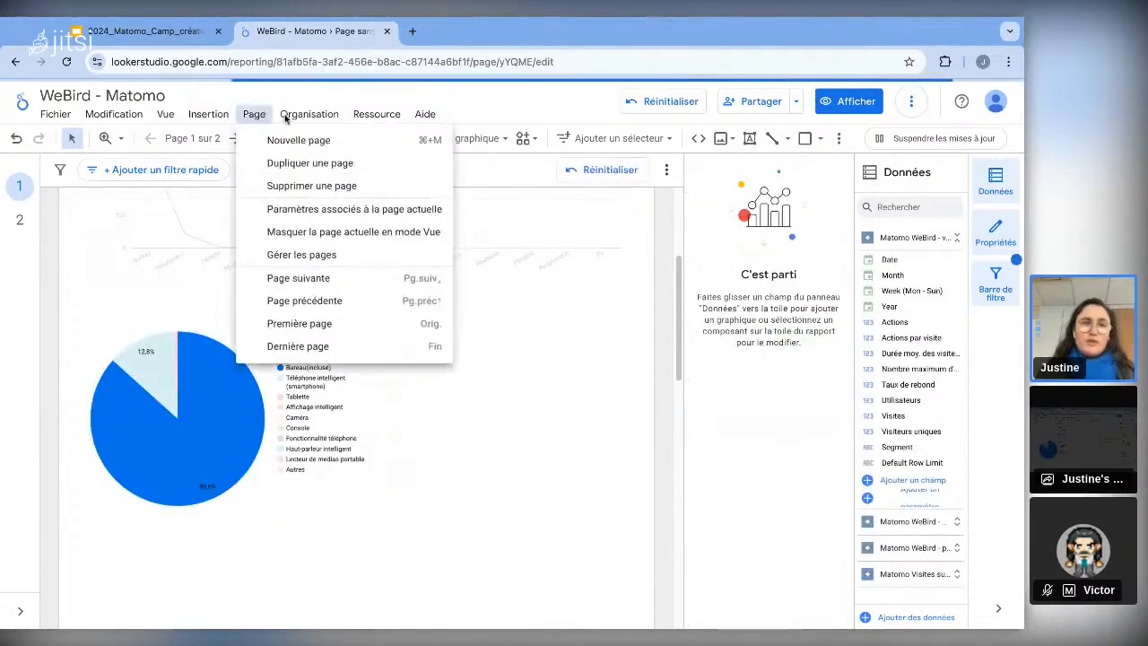
{"action": "left_click", "coordinate": [199, 114]}
{"action": "left_click", "coordinate": [202, 114]}
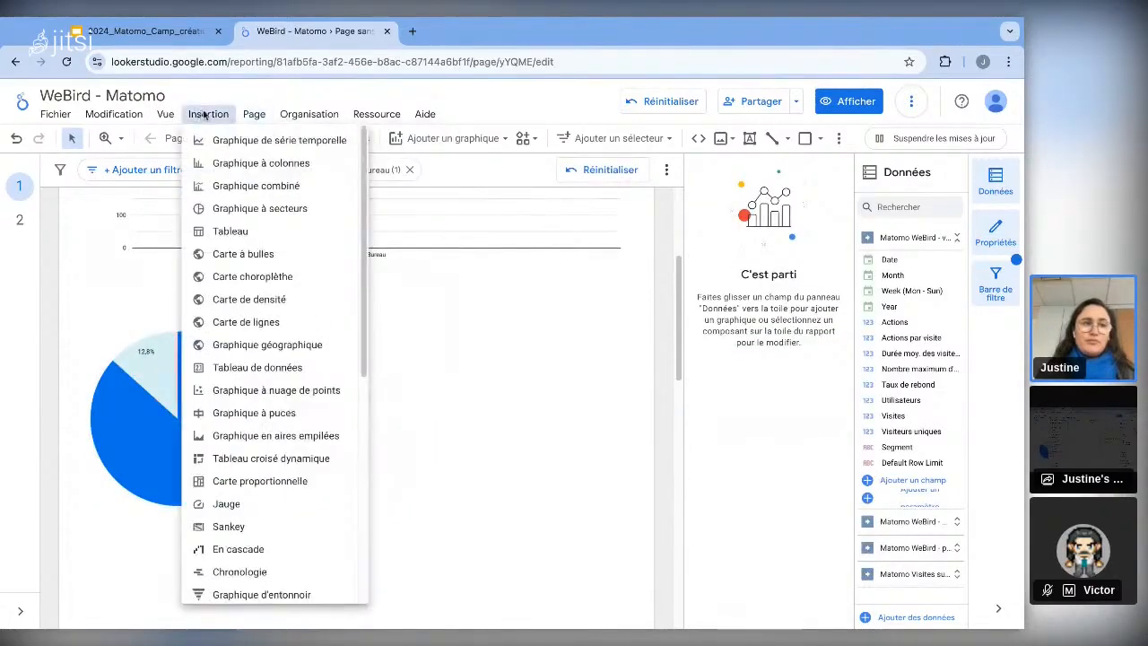
{"action": "left_click", "coordinate": [272, 231]}
{"action": "scroll", "coordinate": [121, 332], "scroll_direction": "down", "scroll_amount": 5}
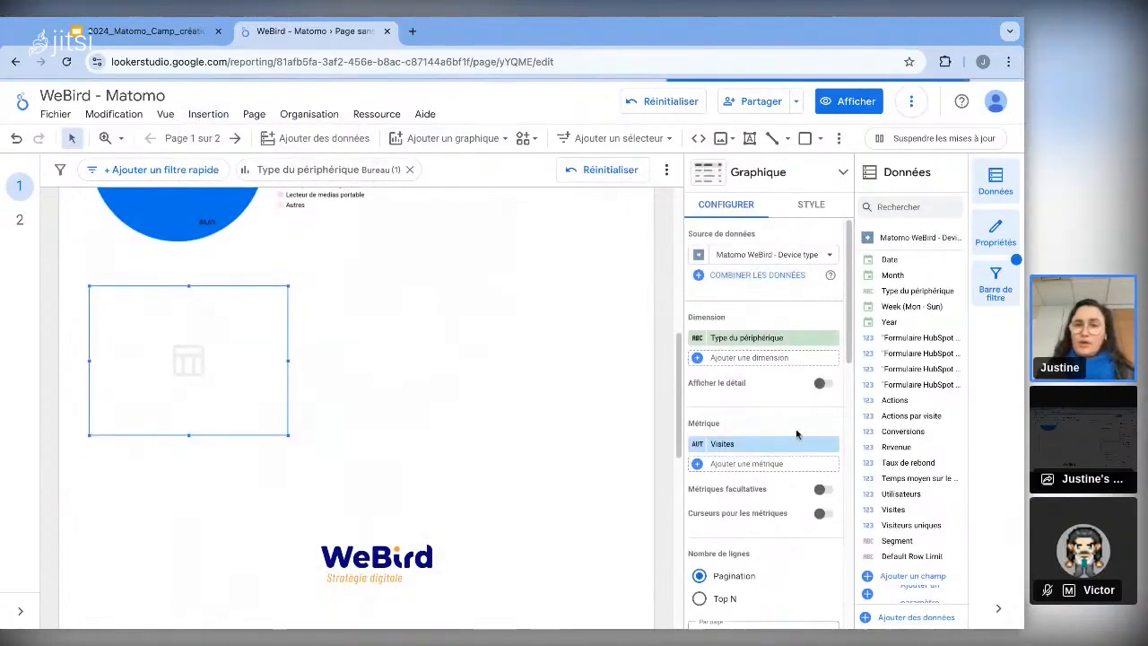
- Convert the new table to a heatmap table (Tableau avec carte de densité) and enlarge it to about 70% of the page width
{"action": "left_click", "coordinate": [811, 204]}
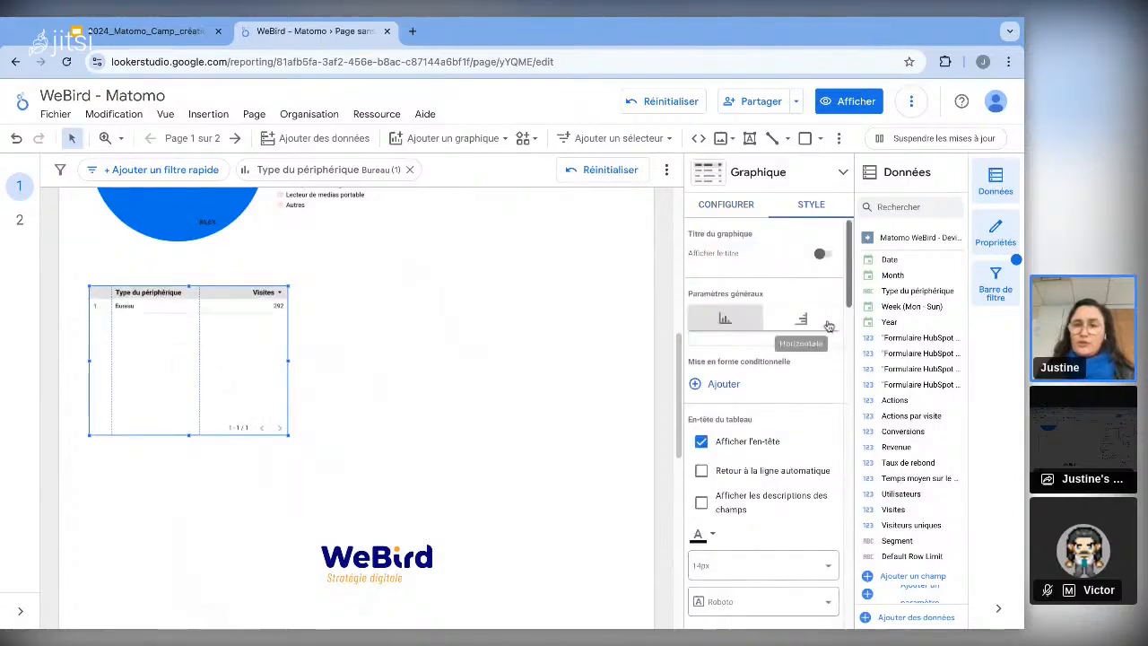
{"action": "left_click", "coordinate": [756, 206]}
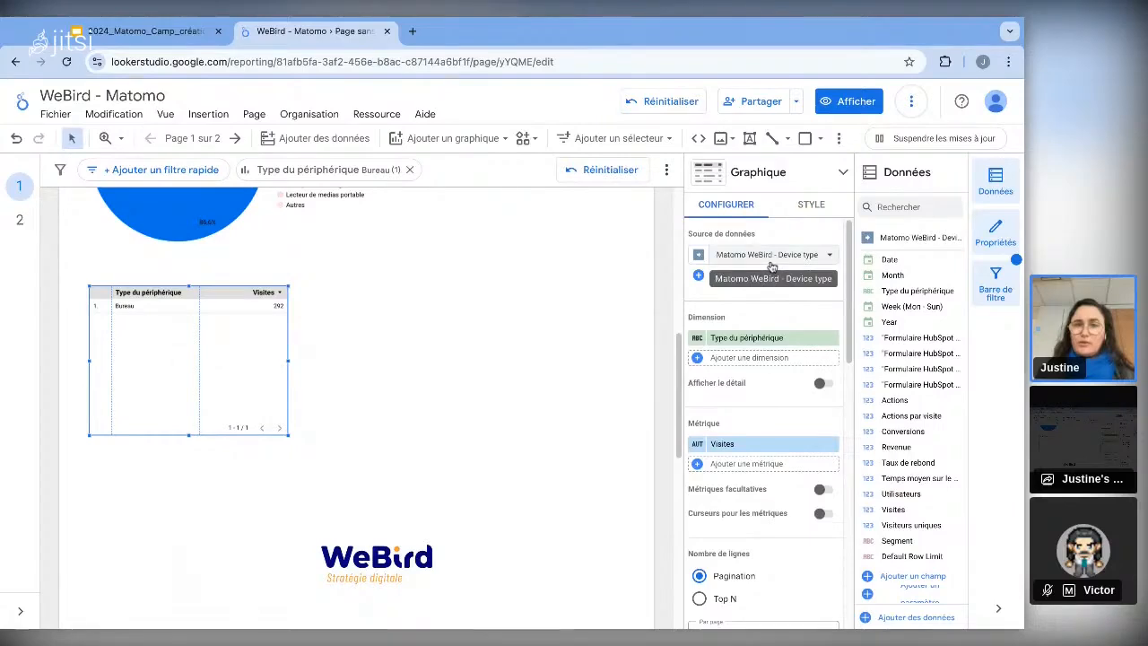
{"action": "left_click", "coordinate": [796, 179]}
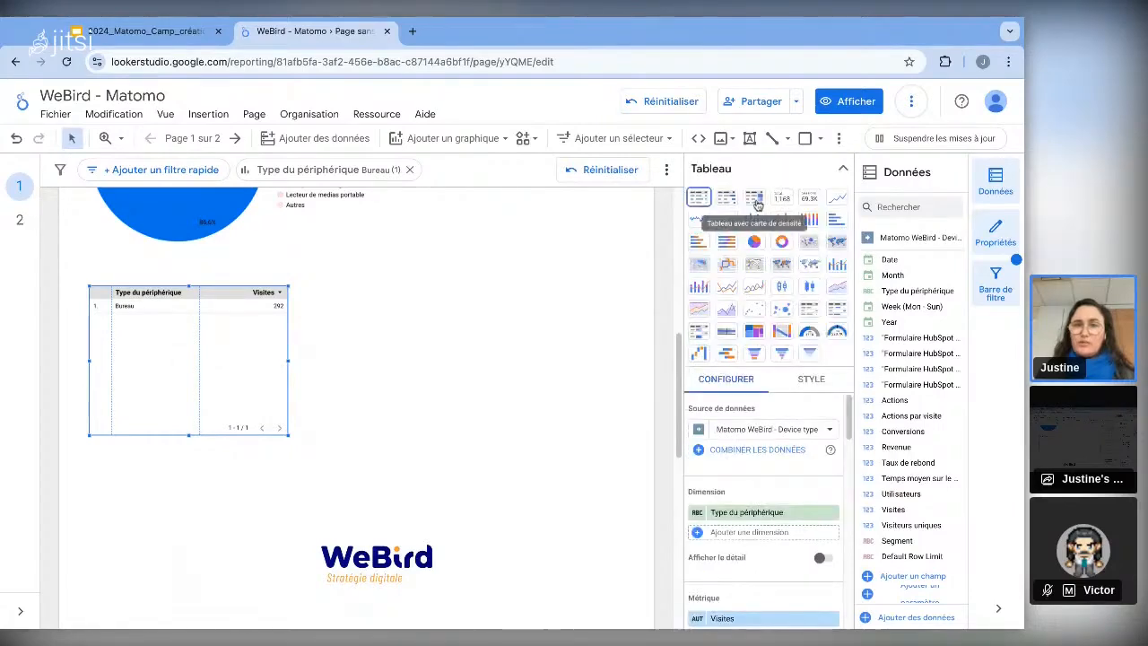
{"action": "left_click", "coordinate": [755, 201]}
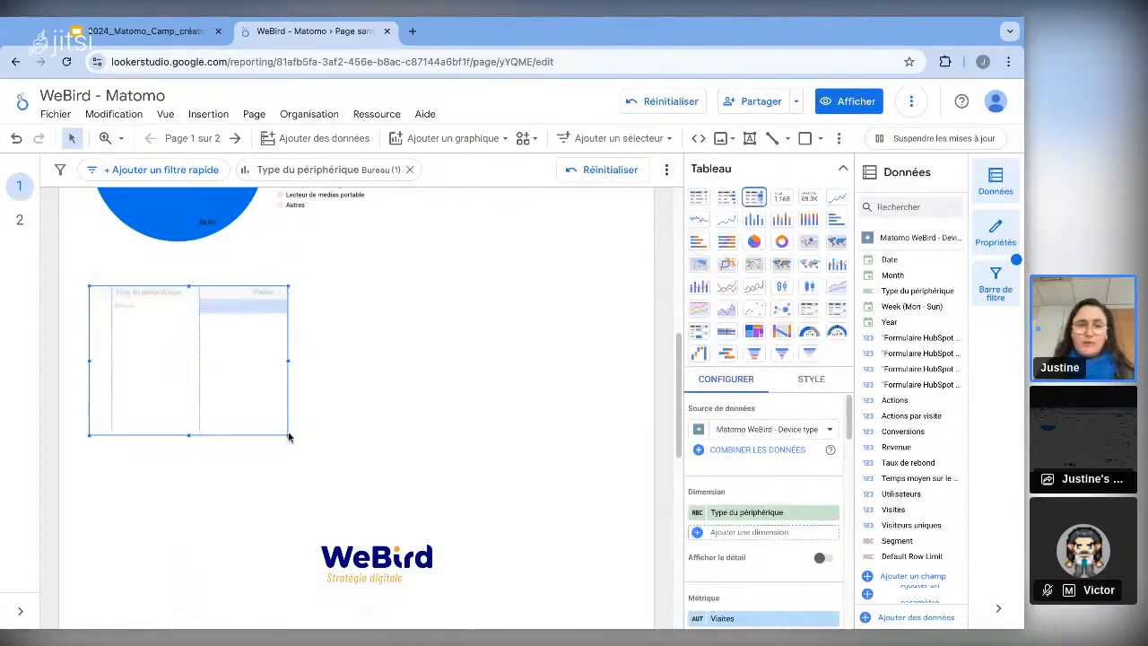
{"action": "left_click_drag", "start_coordinate": [288, 436], "coordinate": [507, 481]}
- Reload the report to clear the Bureau device-type filter
{"action": "scroll", "coordinate": [628, 422], "scroll_direction": "up", "scroll_amount": 1}
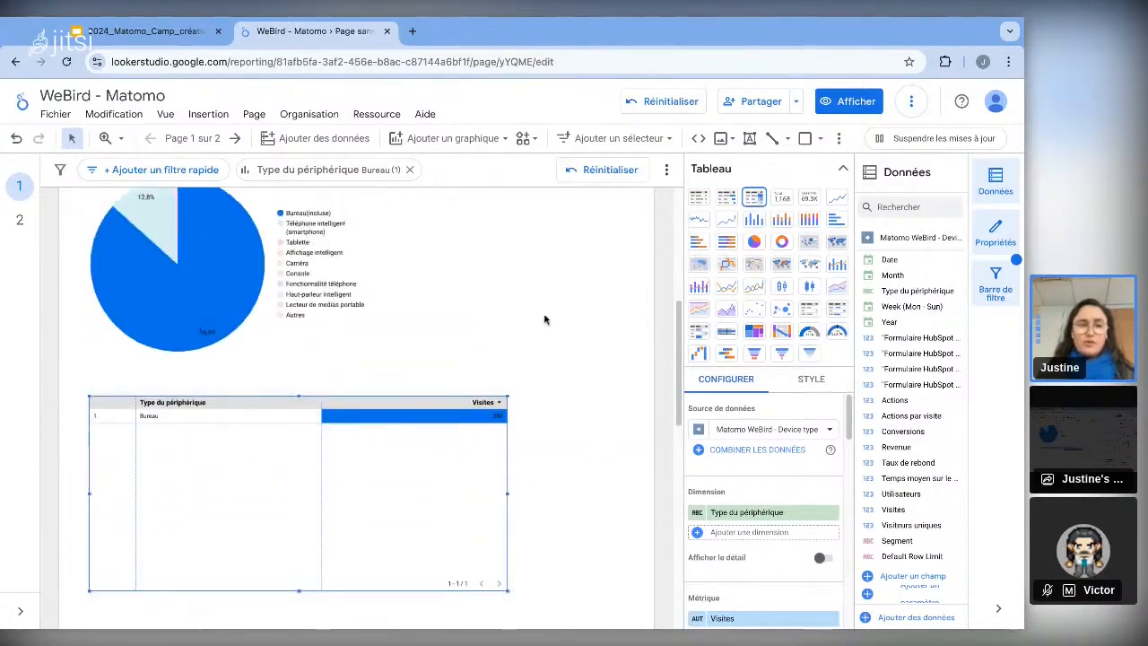
{"action": "scroll", "coordinate": [368, 498], "scroll_direction": "up", "scroll_amount": 3}
{"action": "scroll", "coordinate": [341, 497], "scroll_direction": "up", "scroll_amount": 2}
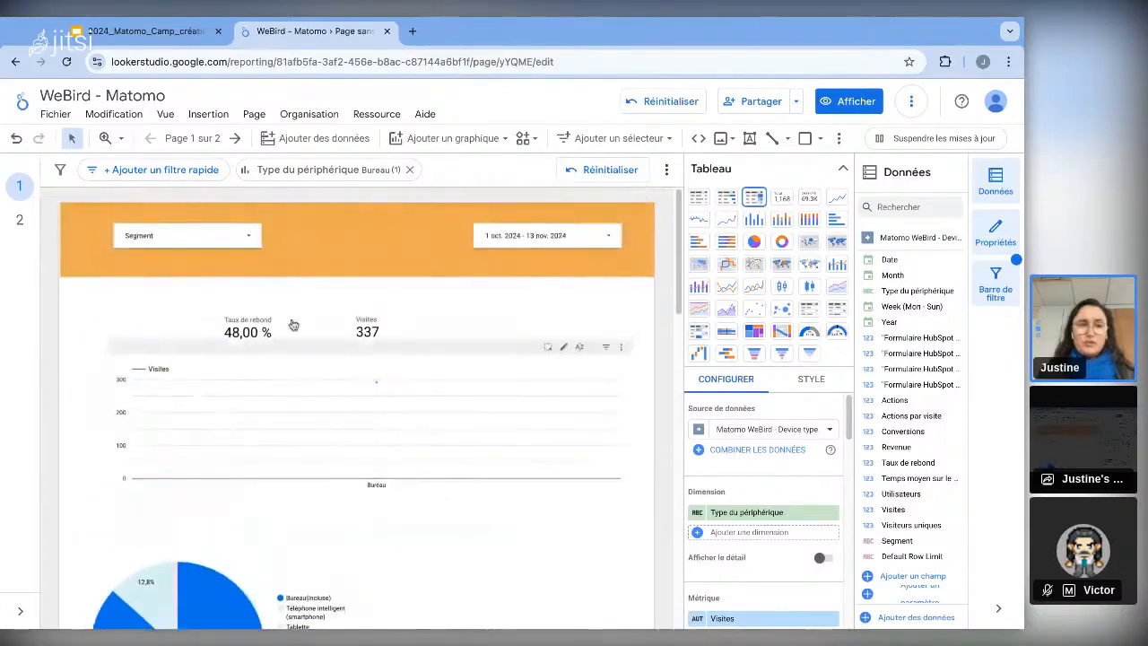
{"action": "left_click", "coordinate": [401, 64]}
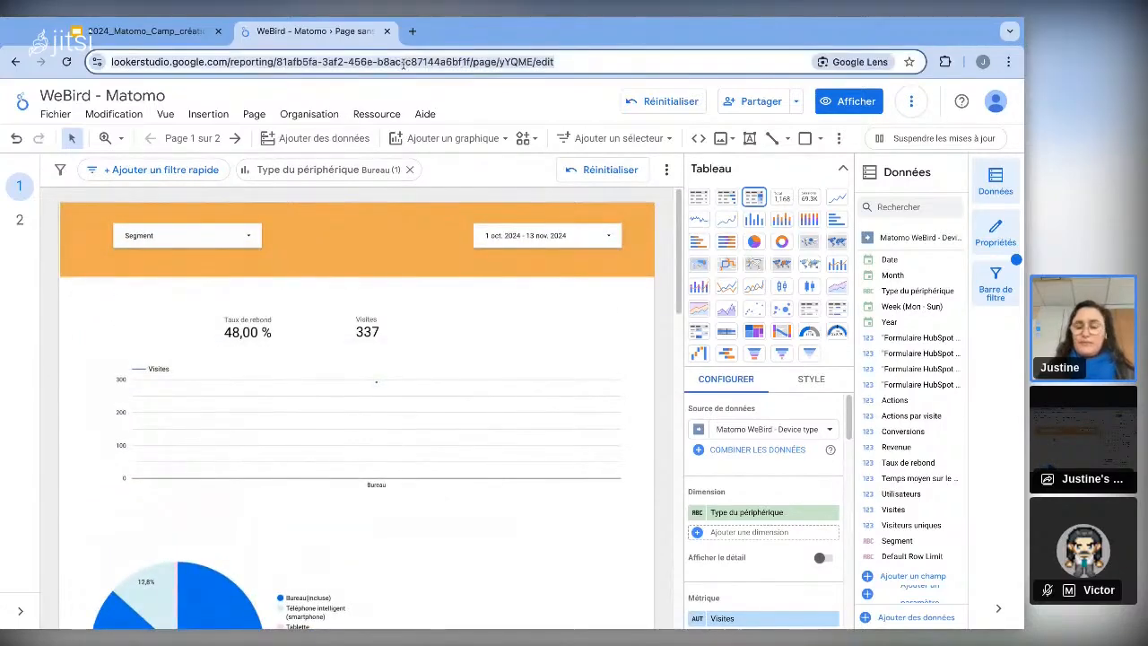
{"action": "key", "text": "Return"}
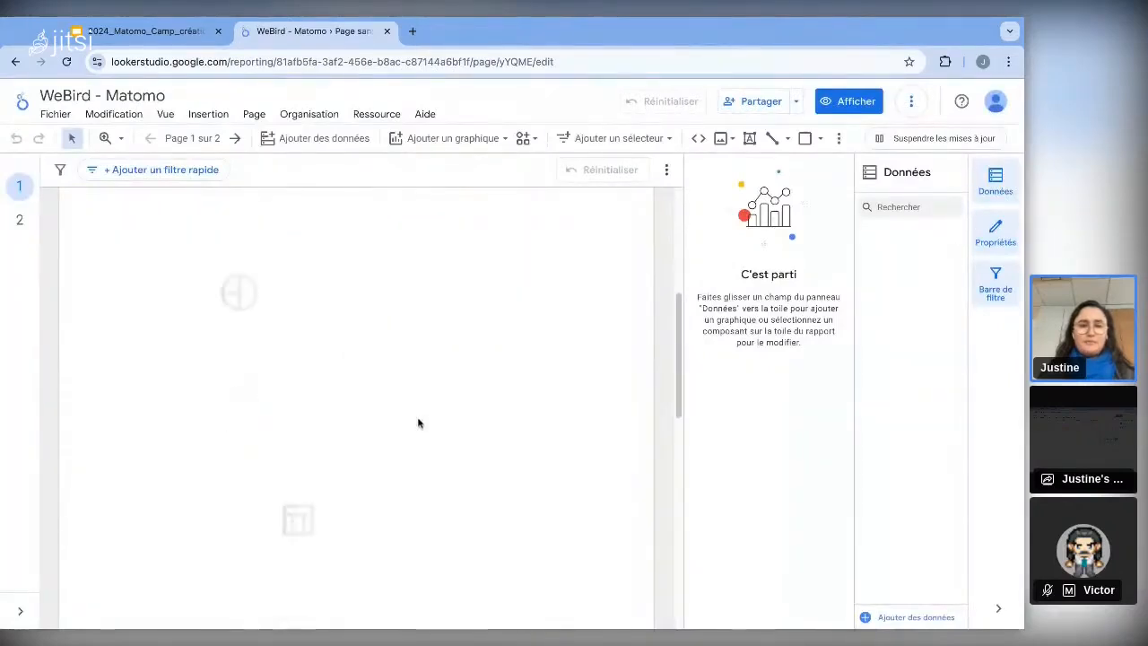
- Hide the row numbers (Numéros de ligne) in the device-type table
{"action": "left_click", "coordinate": [387, 467]}
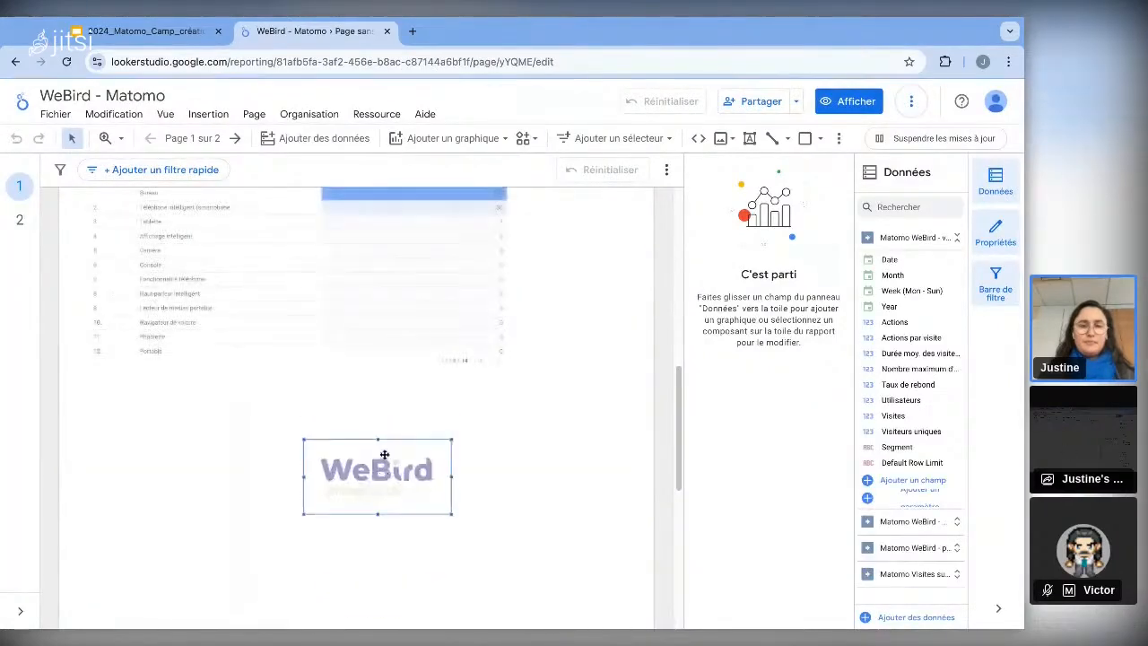
{"action": "scroll", "coordinate": [415, 281], "scroll_direction": "up", "scroll_amount": 5}
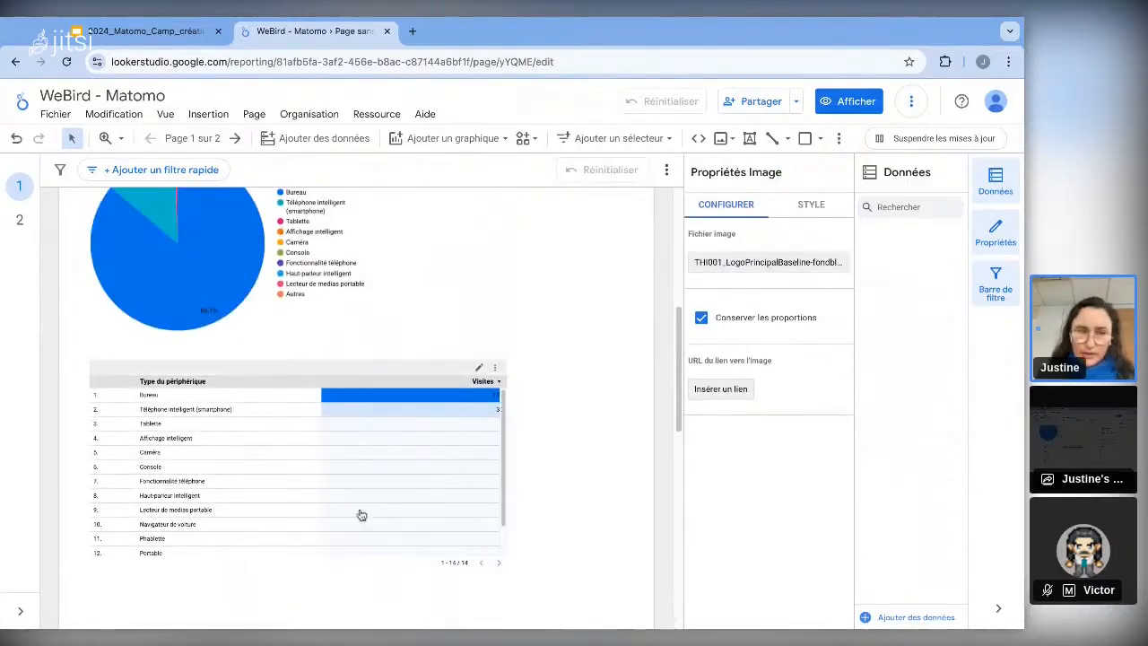
{"action": "left_click", "coordinate": [253, 375]}
{"action": "left_click", "coordinate": [812, 205]}
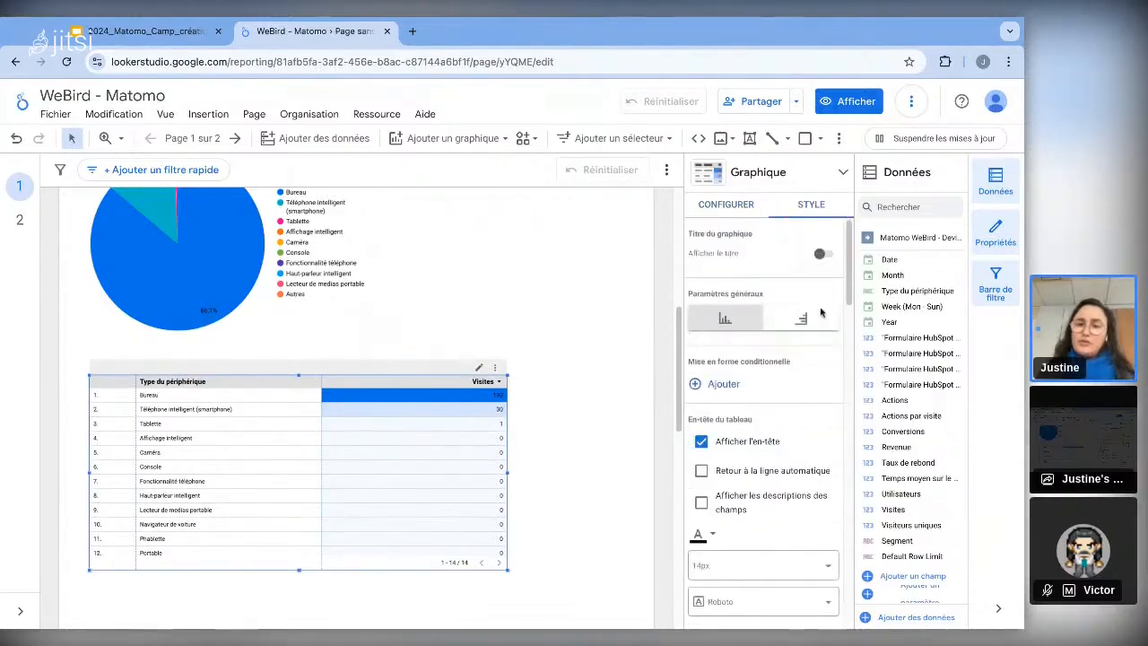
{"action": "scroll", "coordinate": [701, 440], "scroll_direction": "down", "scroll_amount": 3}
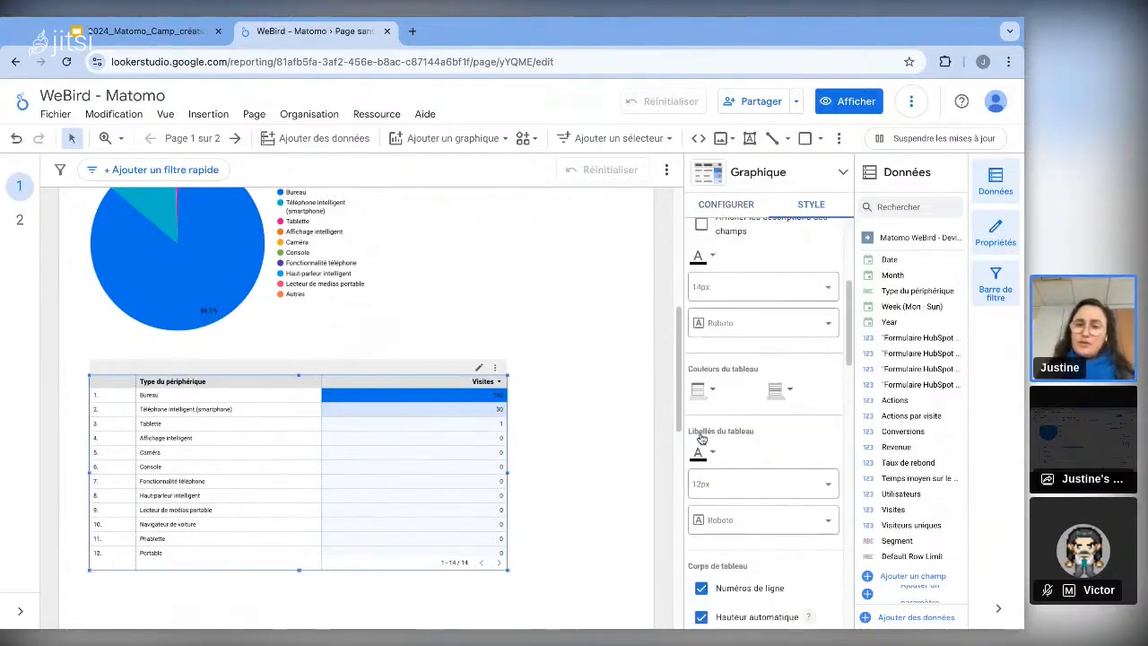
{"action": "left_click", "coordinate": [701, 590]}
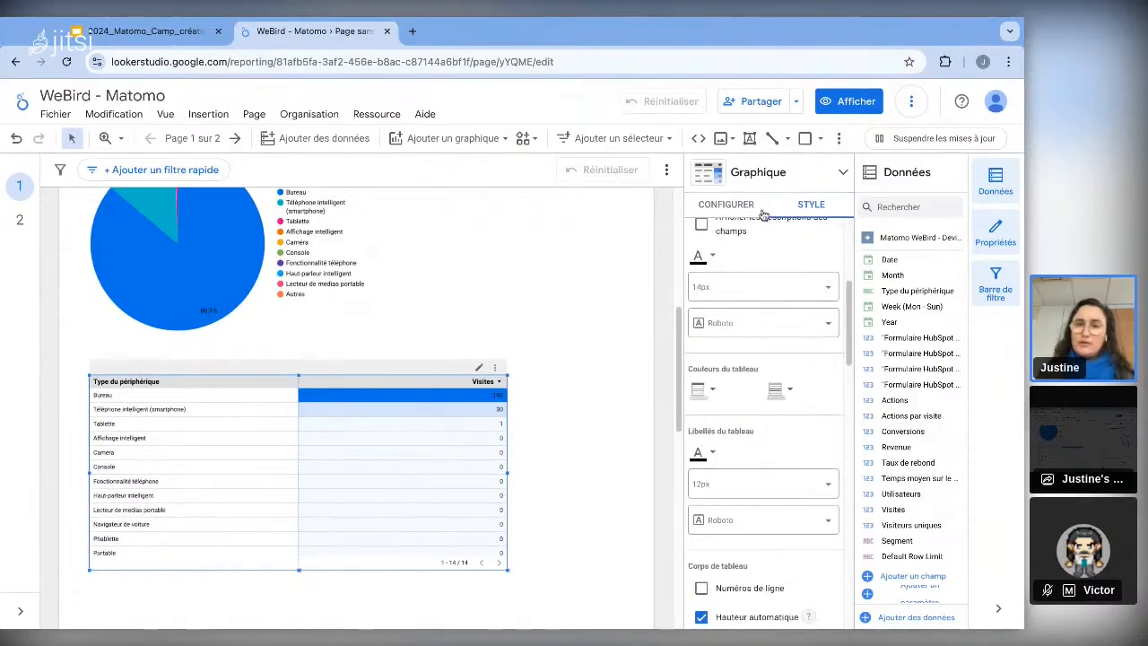
- Add the metric Temps moyen sur le site web to the device-type table
{"action": "left_click", "coordinate": [750, 212]}
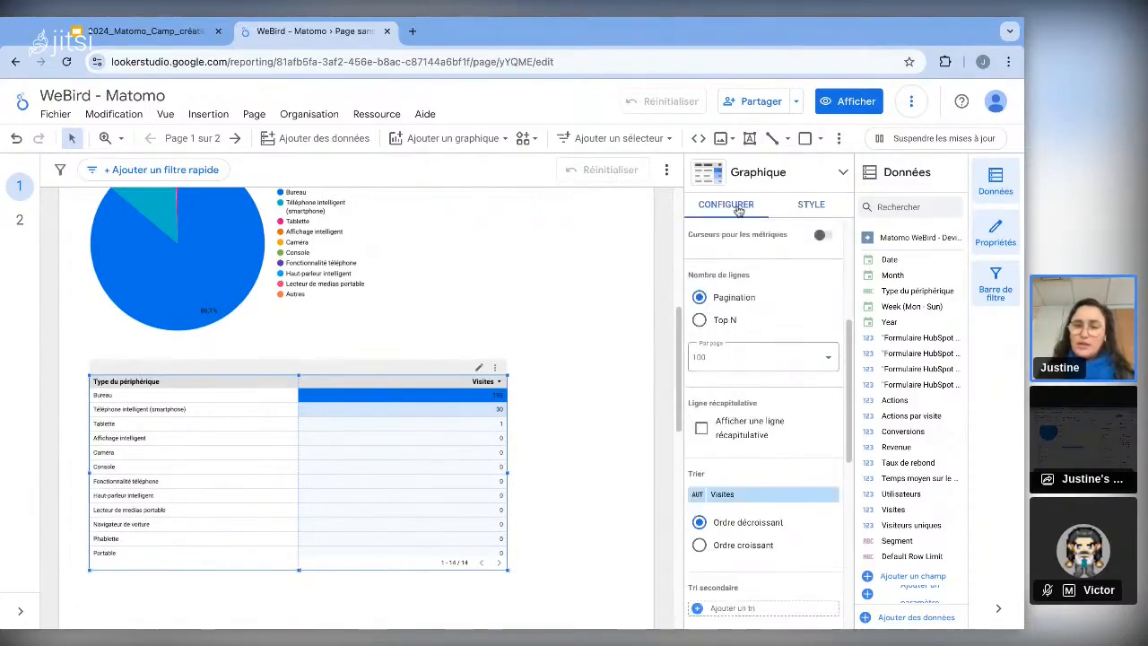
{"action": "scroll", "coordinate": [775, 380], "scroll_direction": "down", "scroll_amount": 2}
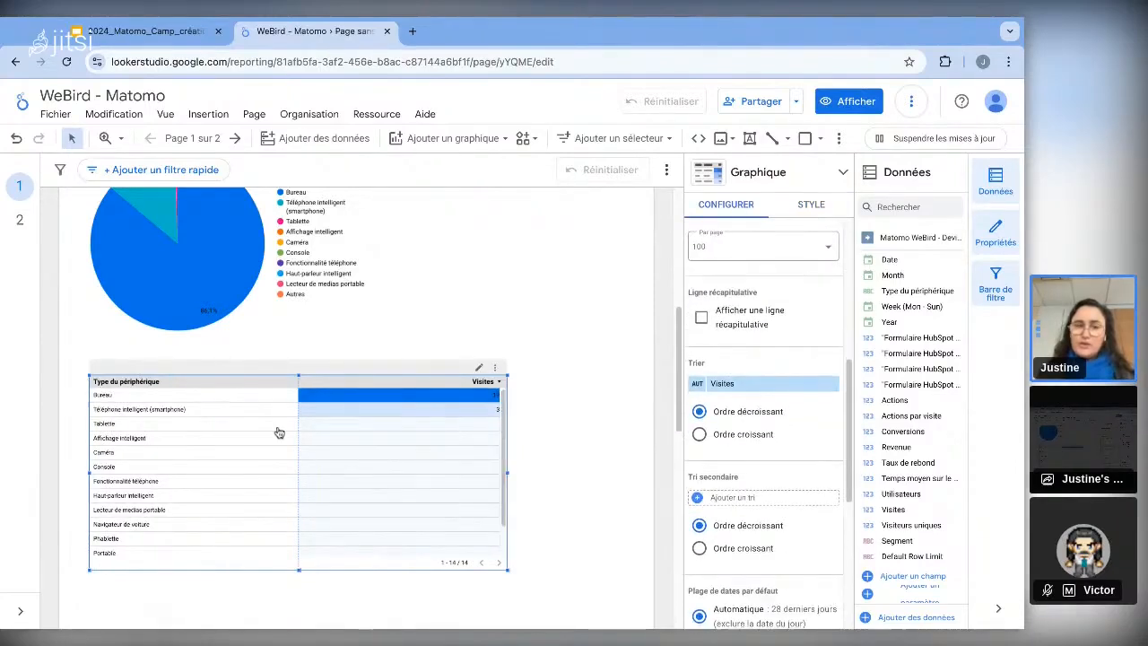
{"action": "scroll", "coordinate": [825, 392], "scroll_direction": "up", "scroll_amount": 4}
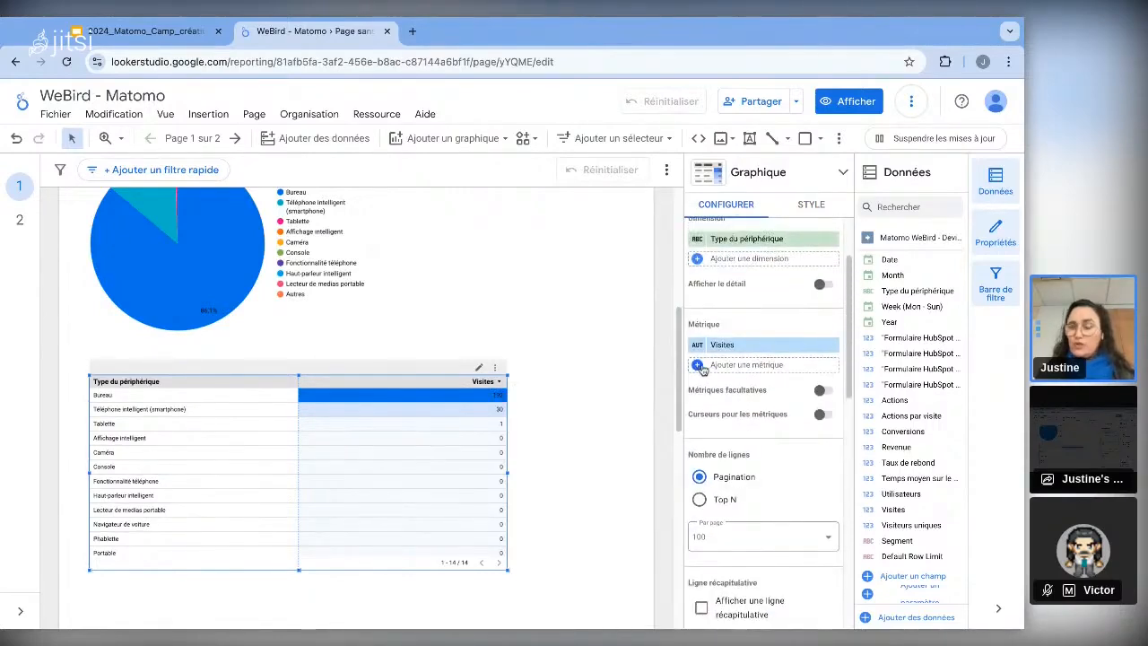
{"action": "left_click", "coordinate": [699, 366]}
{"action": "scroll", "coordinate": [758, 465], "scroll_direction": "down", "scroll_amount": 1}
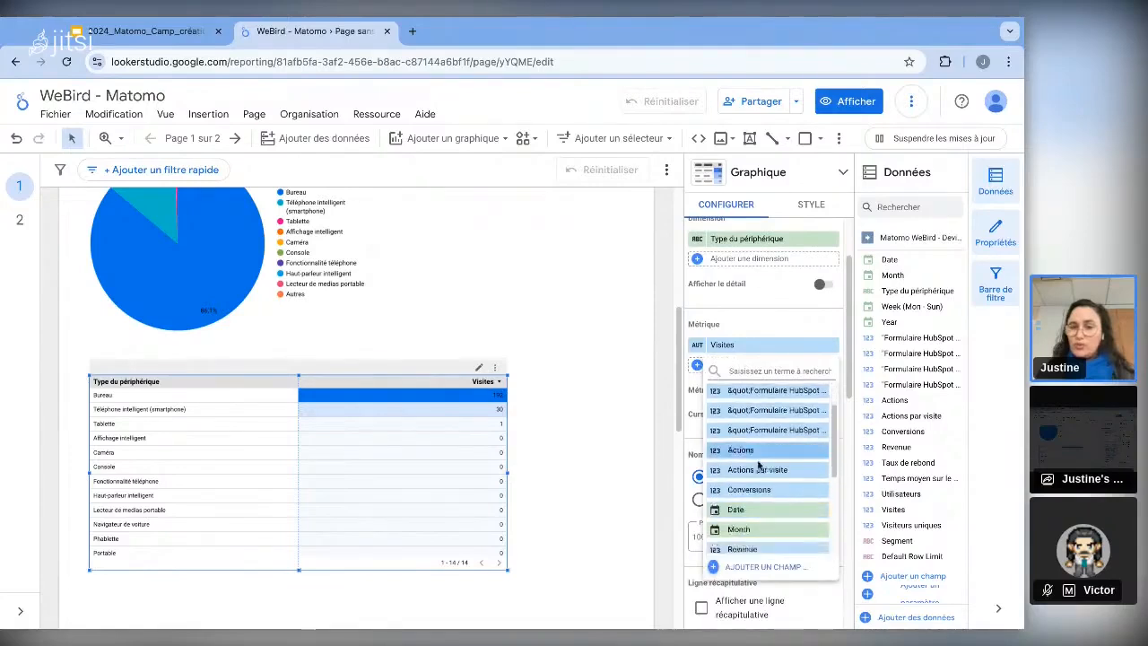
{"action": "scroll", "coordinate": [758, 465], "scroll_direction": "down", "scroll_amount": 2}
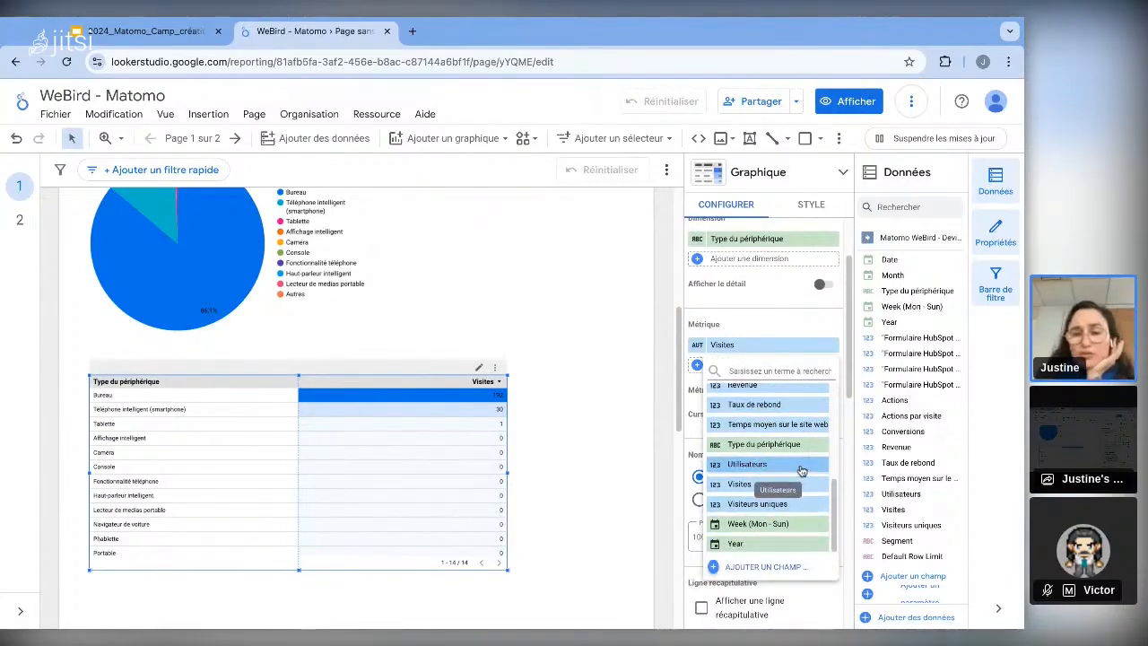
{"action": "scroll", "coordinate": [787, 446], "scroll_direction": "up", "scroll_amount": 1}
{"action": "left_click", "coordinate": [781, 445]}
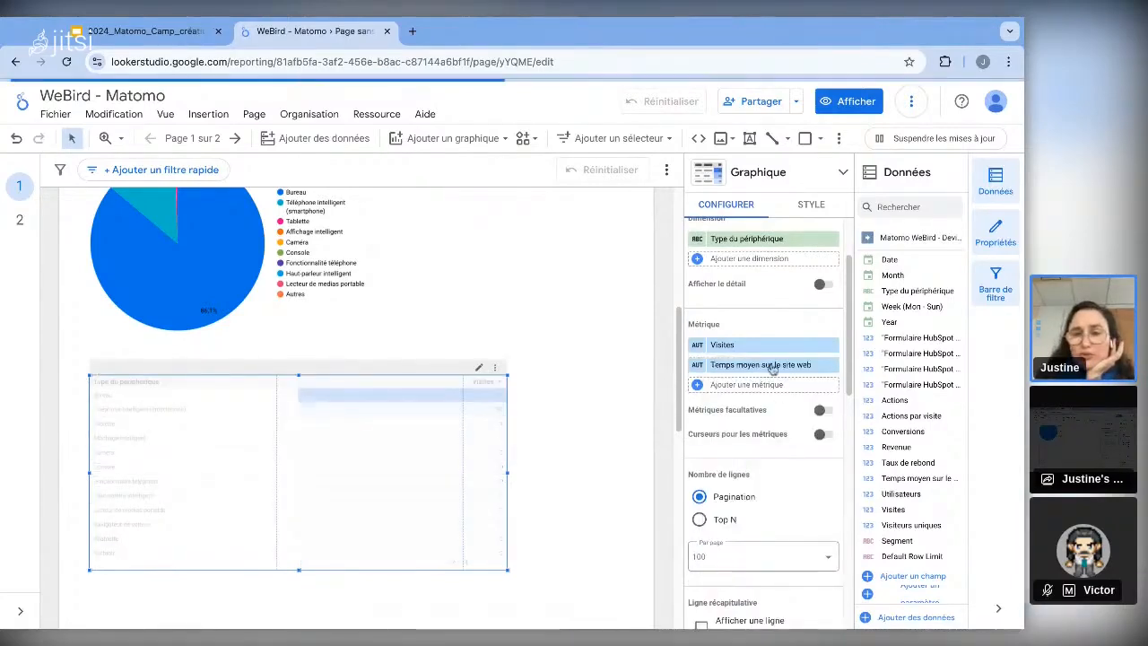
- Add the metric Taux de rebond to the device-type table
{"action": "left_click", "coordinate": [745, 384]}
{"action": "scroll", "coordinate": [805, 531], "scroll_direction": "down", "scroll_amount": 3}
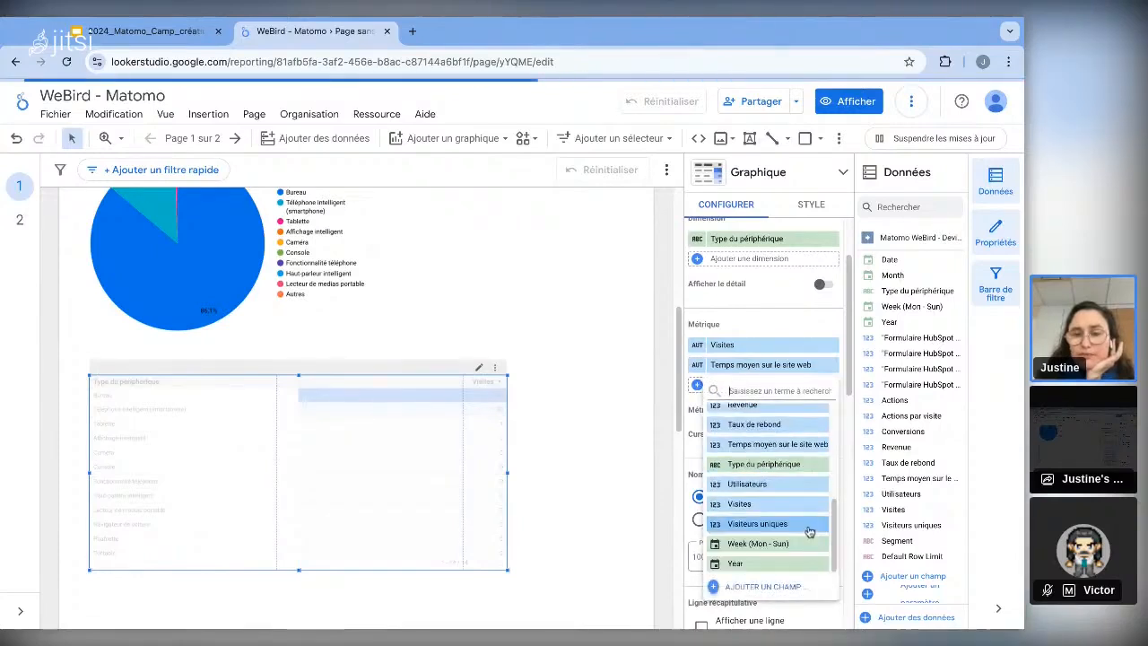
{"action": "left_click", "coordinate": [783, 427]}
- Add the conversions metric "Formulaire HubSpot envoyé" Conversions to the device-type table
{"action": "left_click", "coordinate": [745, 404]}
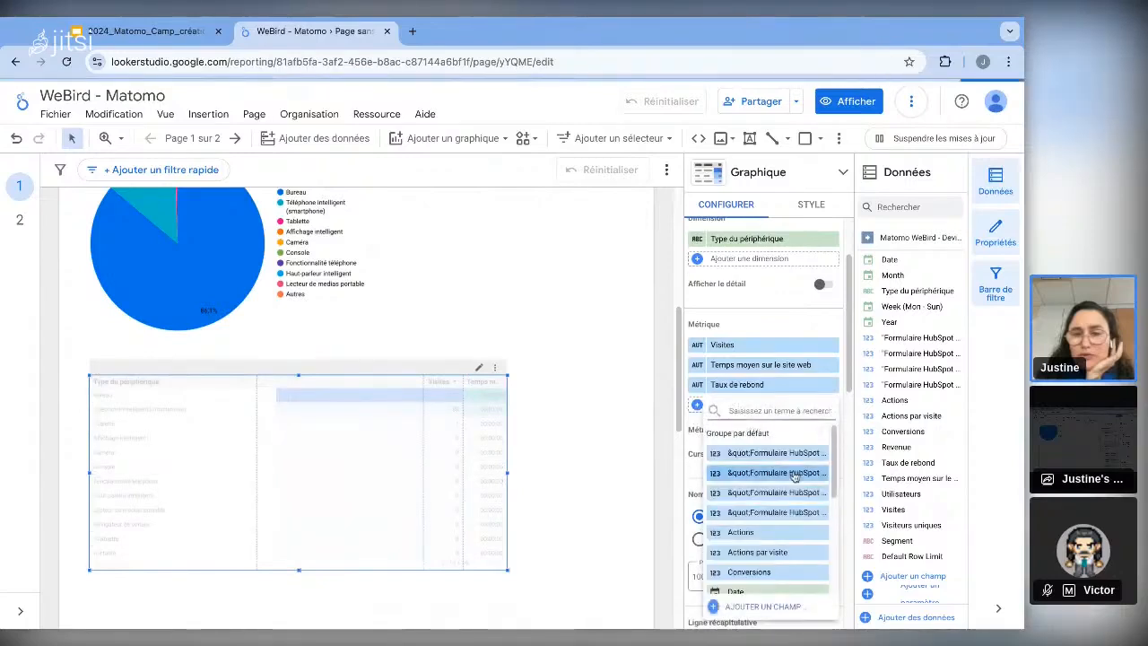
{"action": "scroll", "coordinate": [789, 534], "scroll_direction": "down", "scroll_amount": 4}
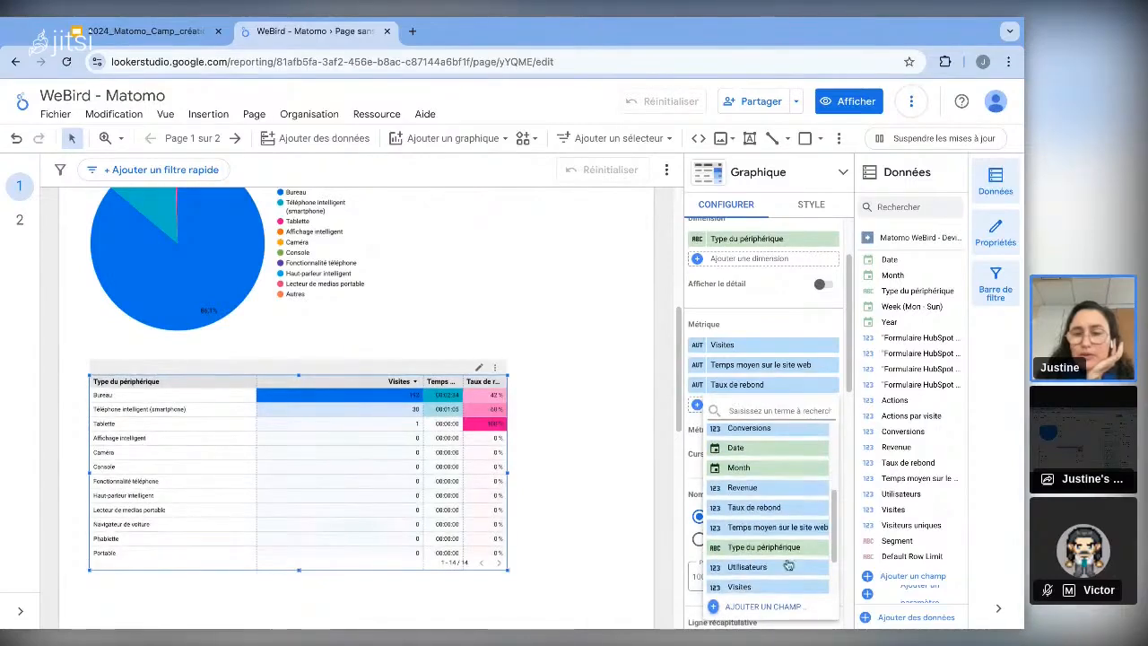
{"action": "scroll", "coordinate": [795, 520], "scroll_direction": "up", "scroll_amount": 3}
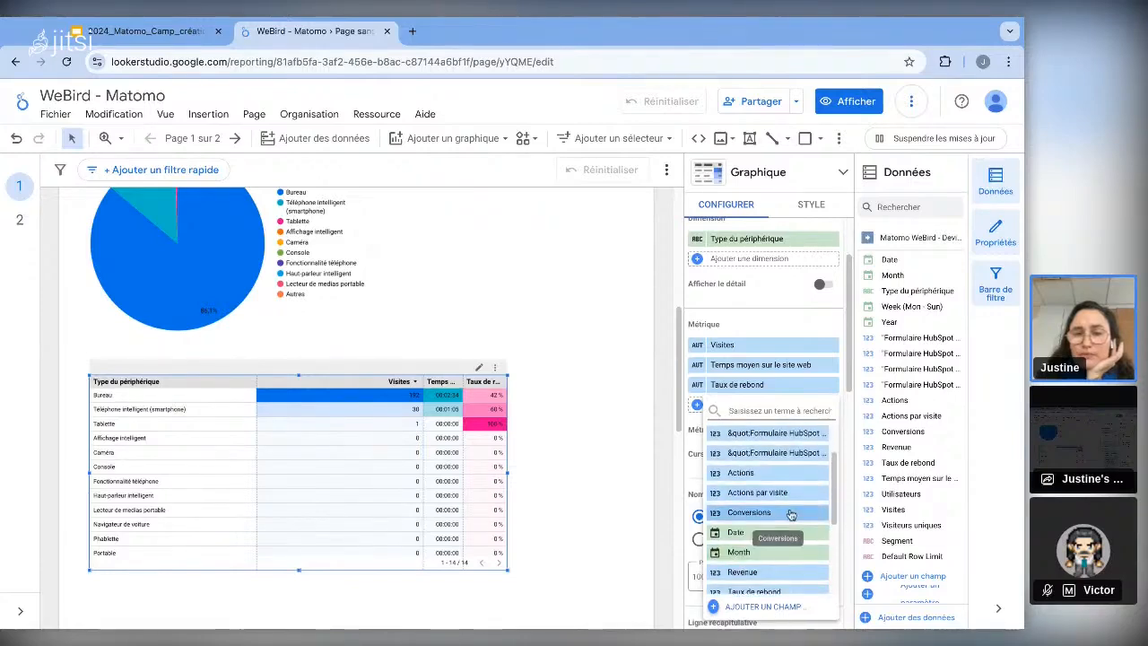
{"action": "scroll", "coordinate": [791, 514], "scroll_direction": "up", "scroll_amount": 3}
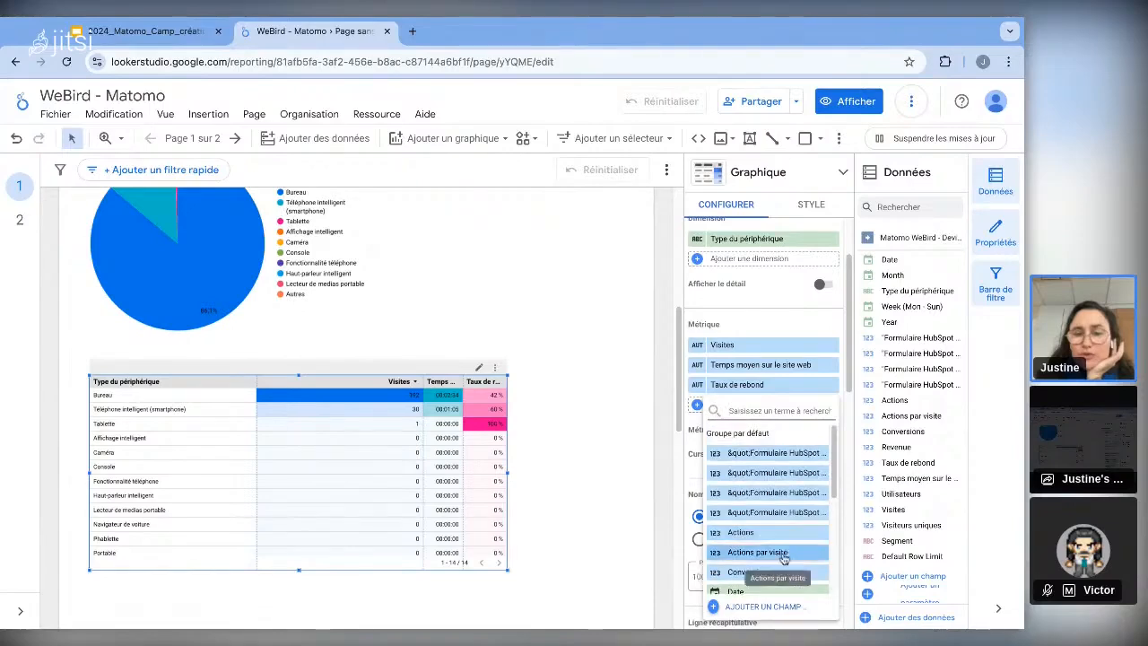
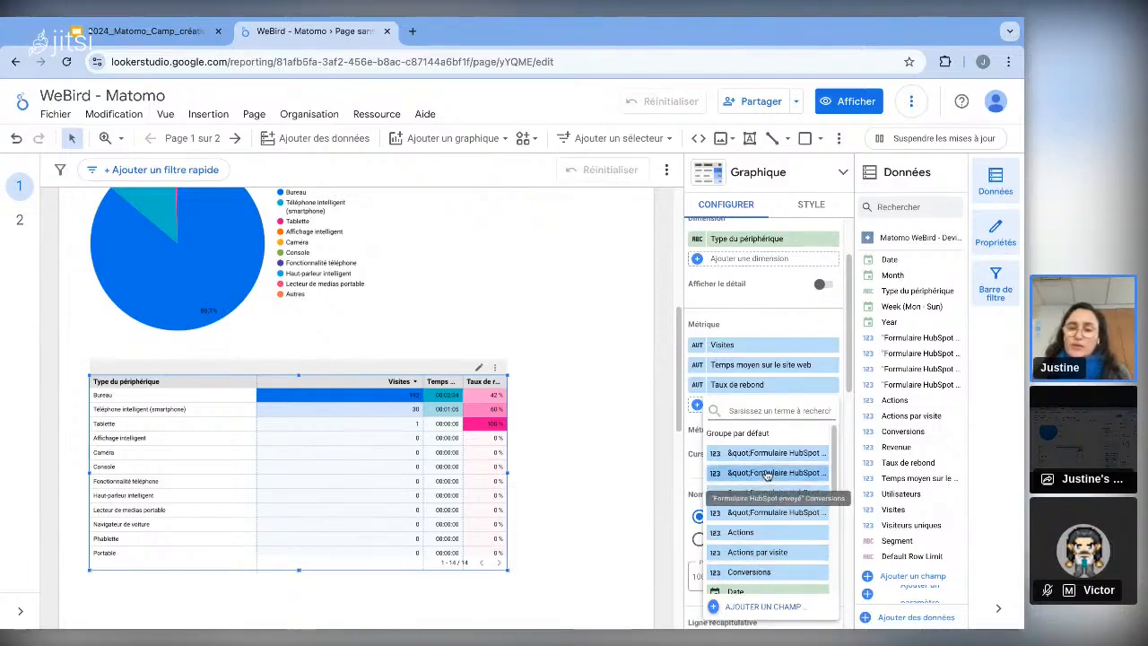
{"action": "left_click", "coordinate": [767, 473]}
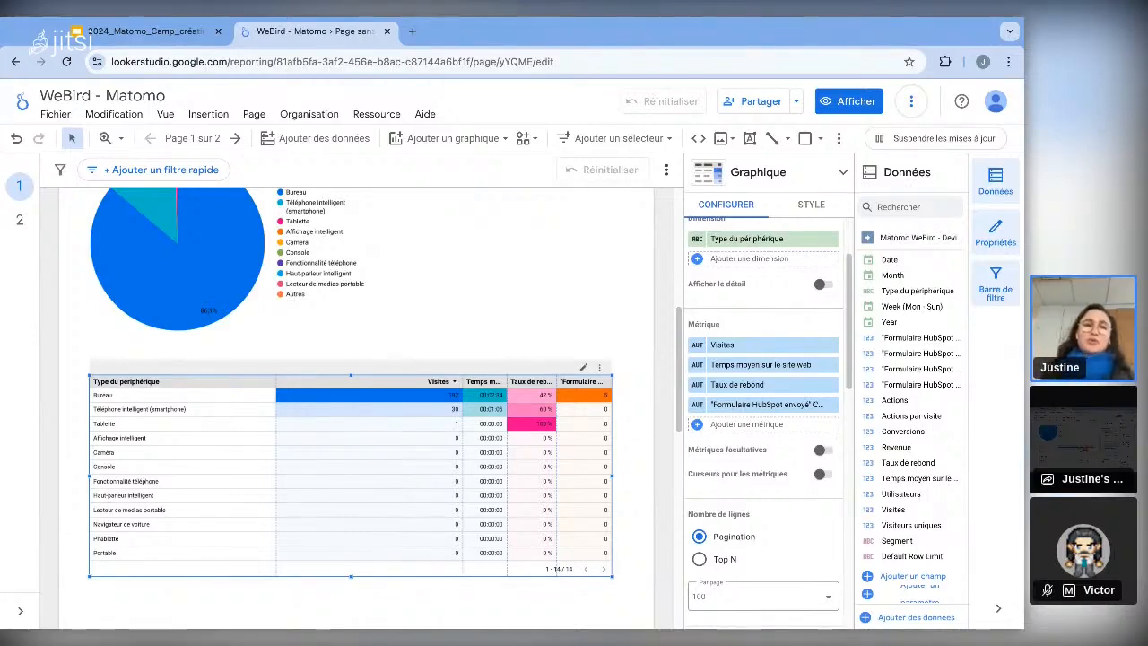
- Review the report page's line chart, pie chart and device-type heatmap table with nothing selected
{"action": "scroll", "coordinate": [558, 350], "scroll_direction": "up", "scroll_amount": 3}
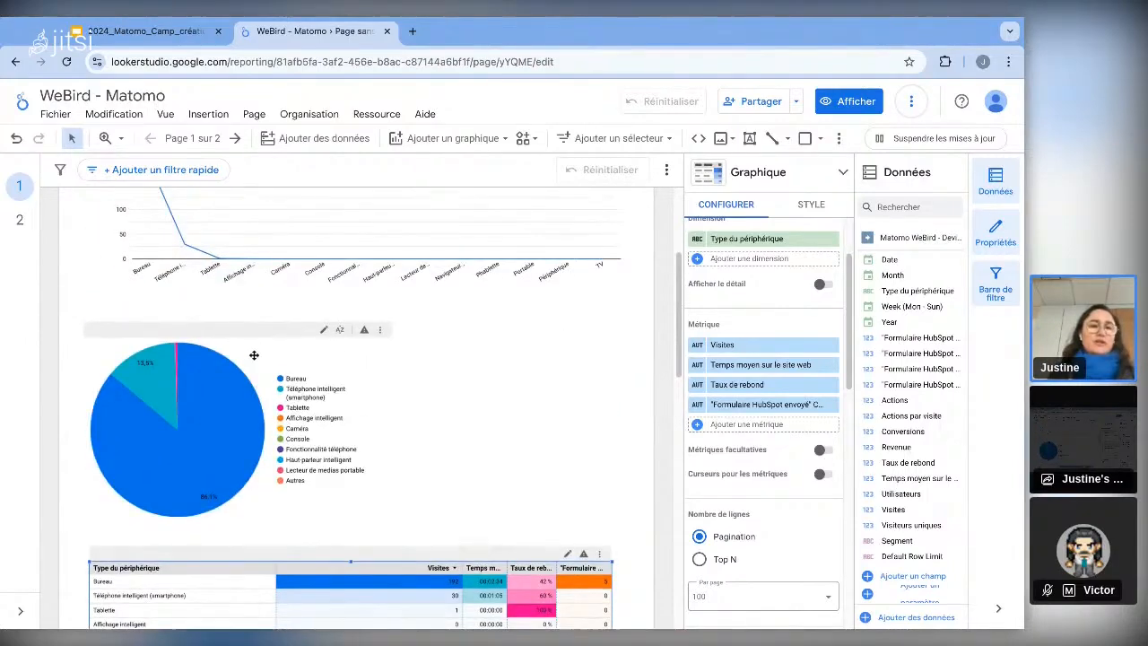
{"action": "left_click", "coordinate": [254, 350]}
{"action": "left_click", "coordinate": [539, 376]}
{"action": "scroll", "coordinate": [539, 373], "scroll_direction": "down", "scroll_amount": 5}
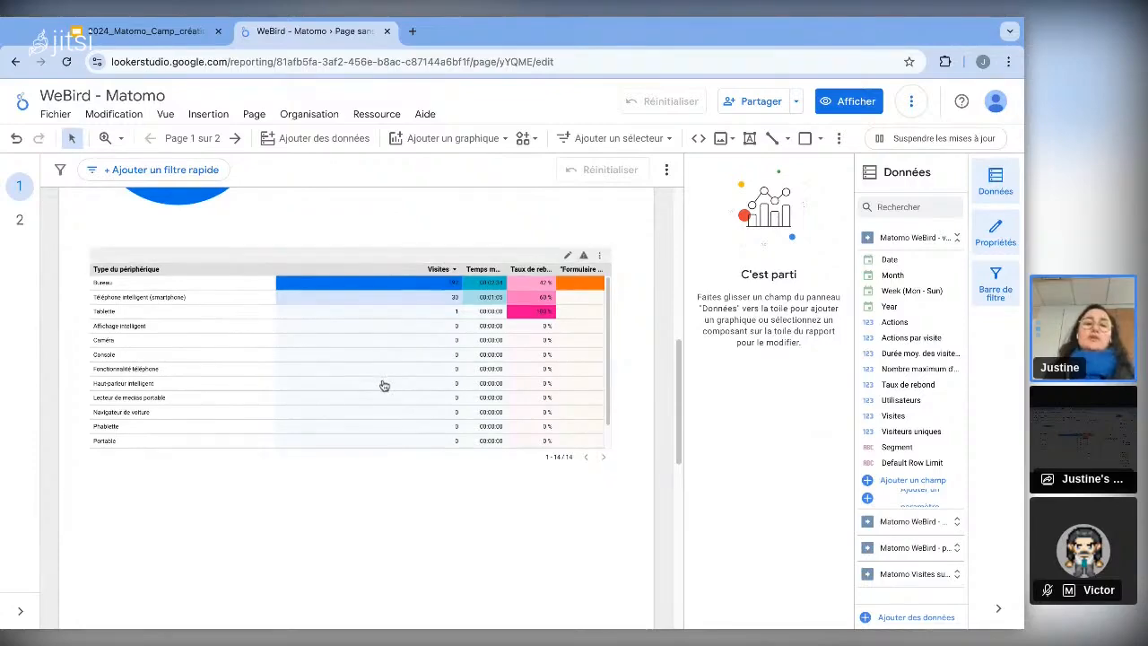
{"action": "scroll", "coordinate": [395, 296], "scroll_direction": "up", "scroll_amount": 3}
{"action": "scroll", "coordinate": [388, 296], "scroll_direction": "up", "scroll_amount": 2}
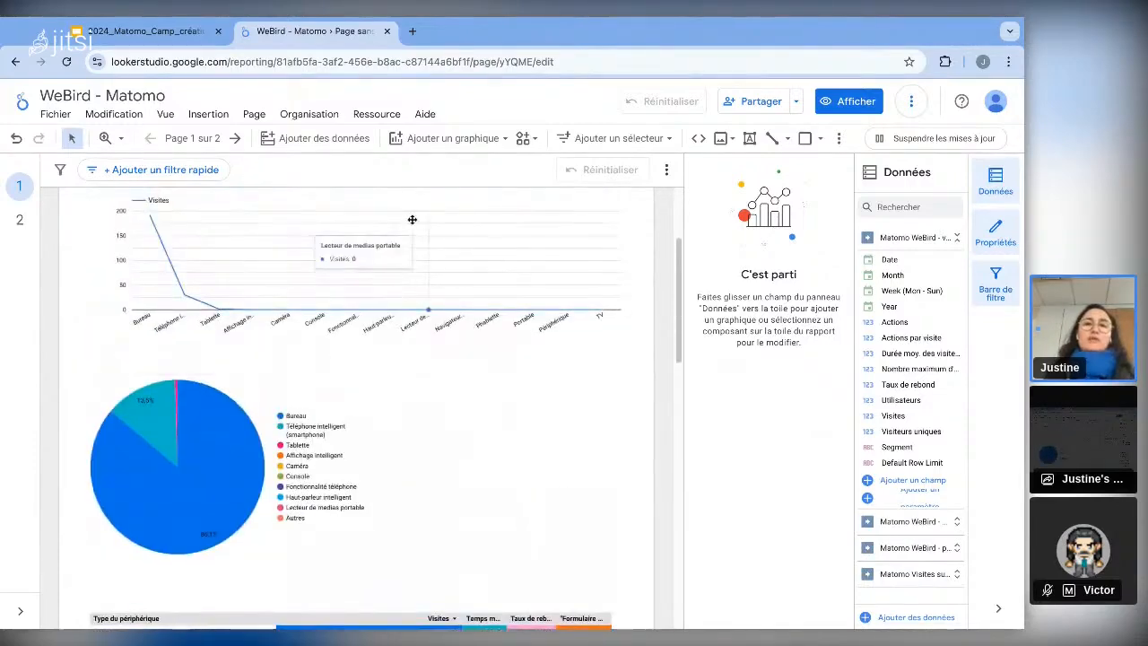
{"action": "scroll", "coordinate": [489, 405], "scroll_direction": "down", "scroll_amount": 3}
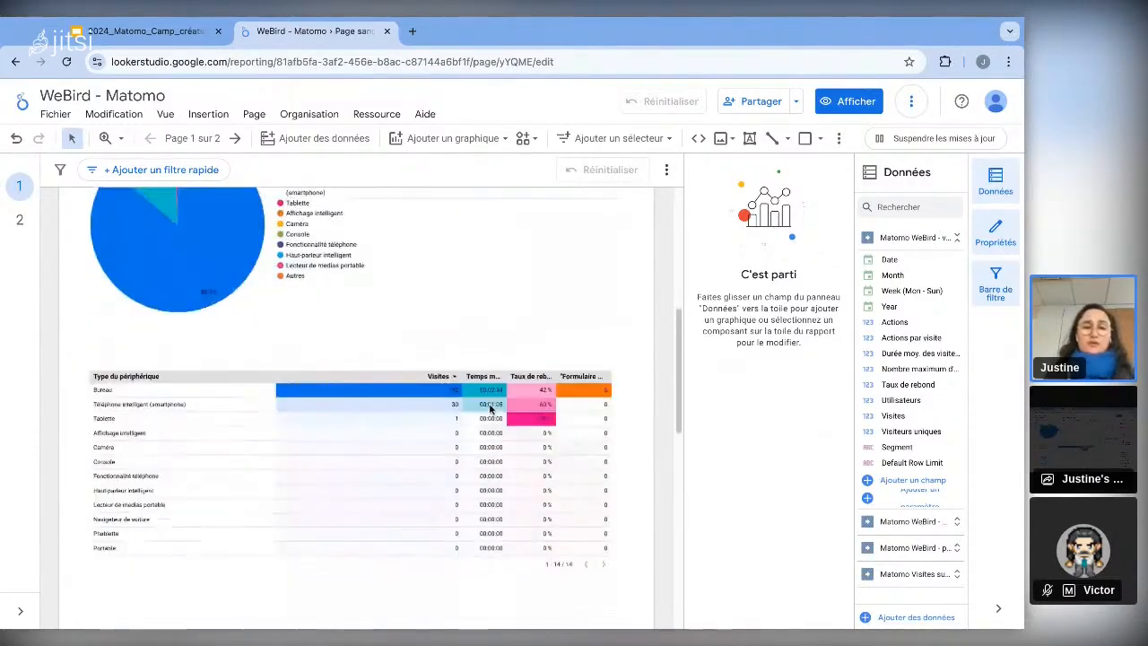
{"action": "scroll", "coordinate": [375, 432], "scroll_direction": "down", "scroll_amount": 1}
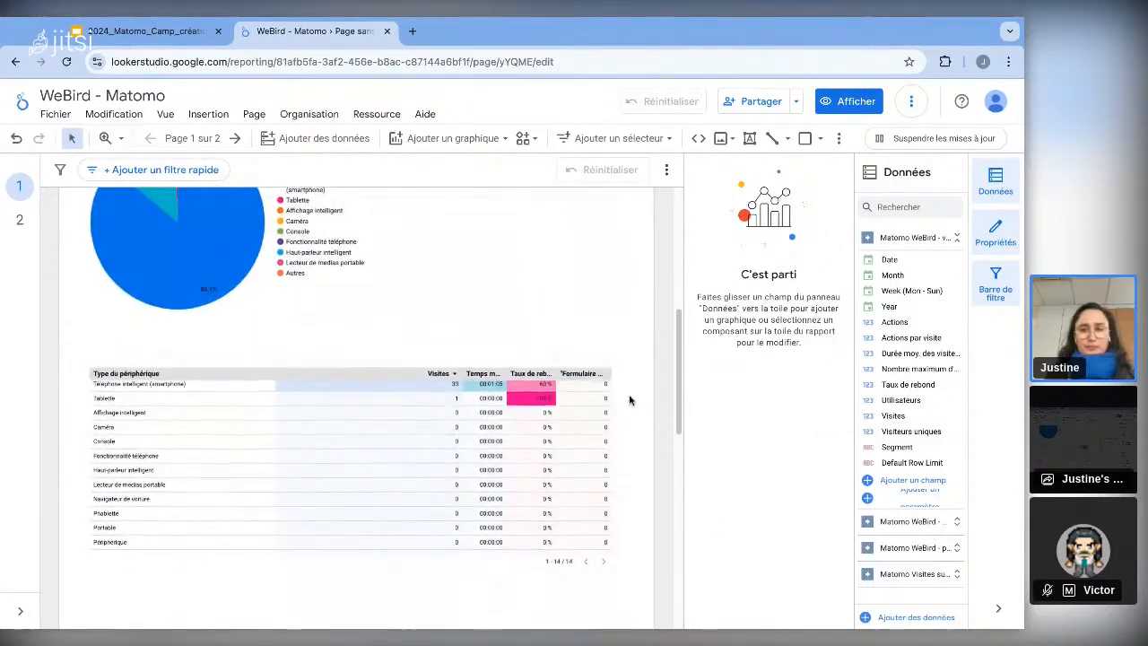
{"action": "scroll", "coordinate": [431, 501], "scroll_direction": "down", "scroll_amount": 2}
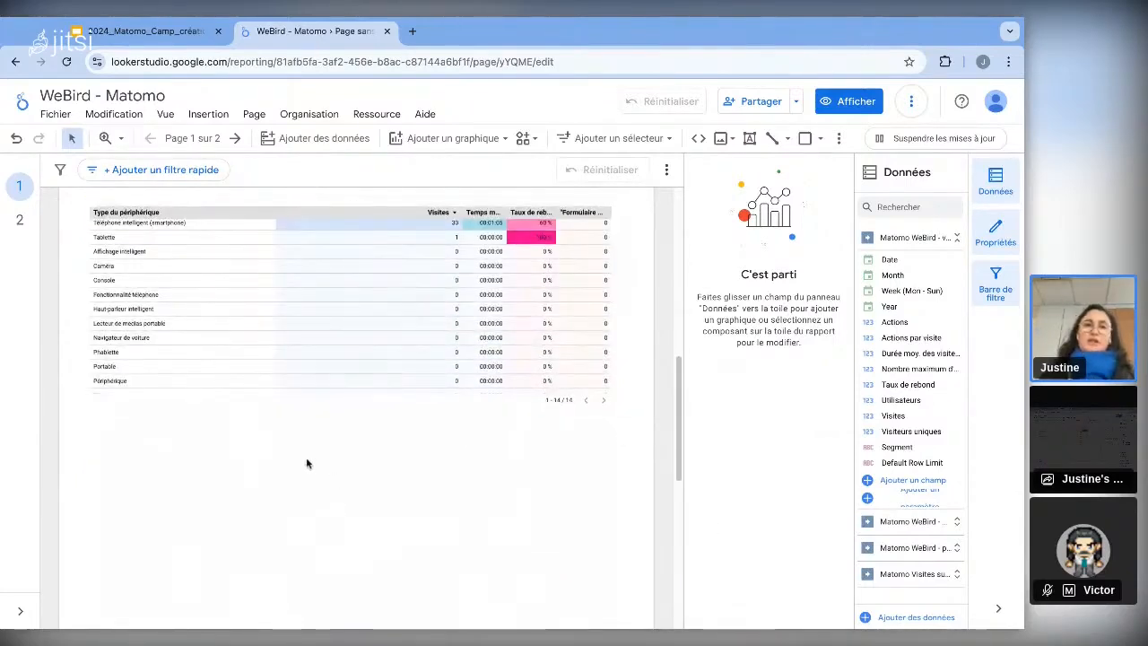
{"action": "scroll", "coordinate": [421, 484], "scroll_direction": "up", "scroll_amount": 5}
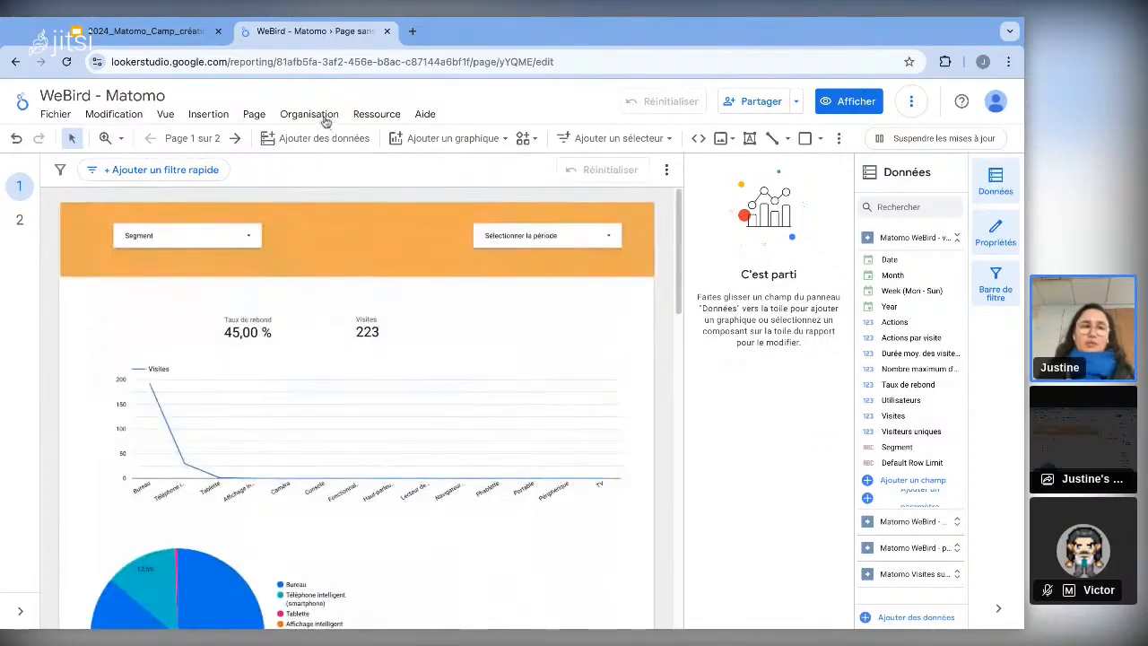
- From the report's data source management, start a new data source with the official Matomo Analytics connector, searching for "matomo"
{"action": "left_click", "coordinate": [376, 115]}
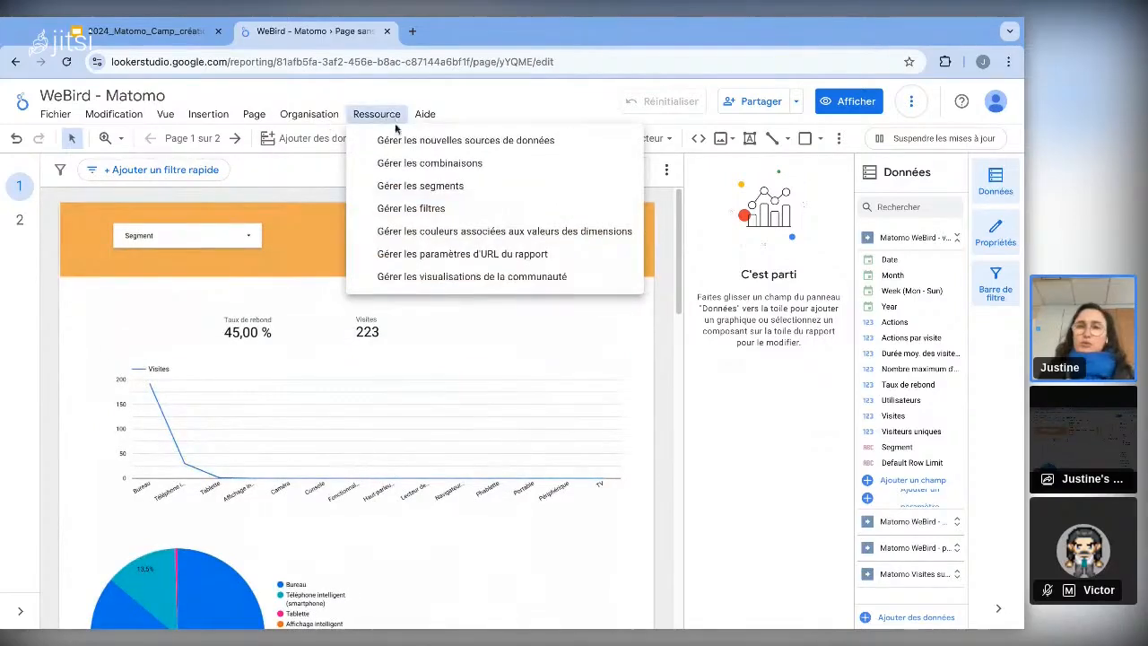
{"action": "left_click", "coordinate": [475, 145]}
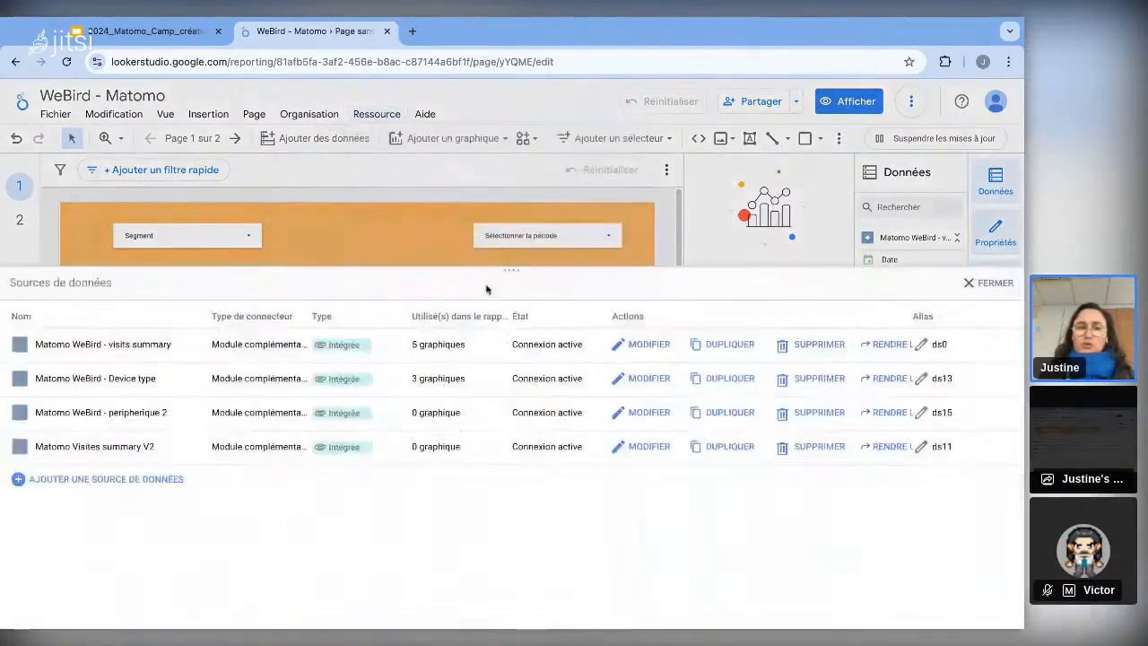
{"action": "left_click", "coordinate": [135, 336]}
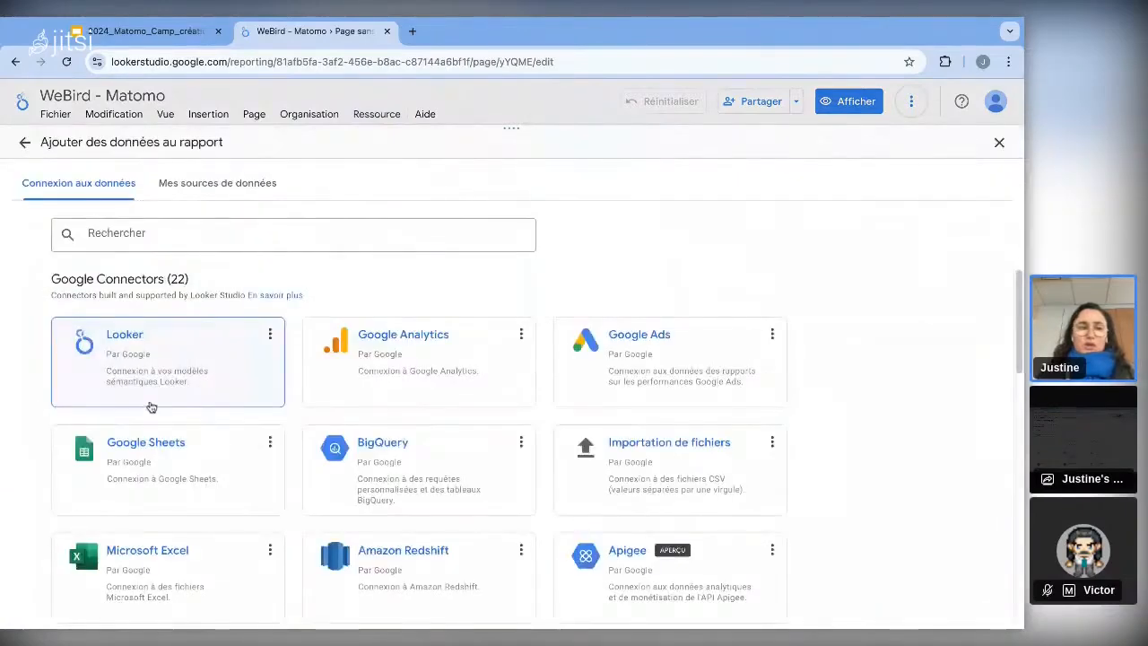
{"action": "left_click", "coordinate": [189, 240]}
{"action": "type", "text": "matom"}
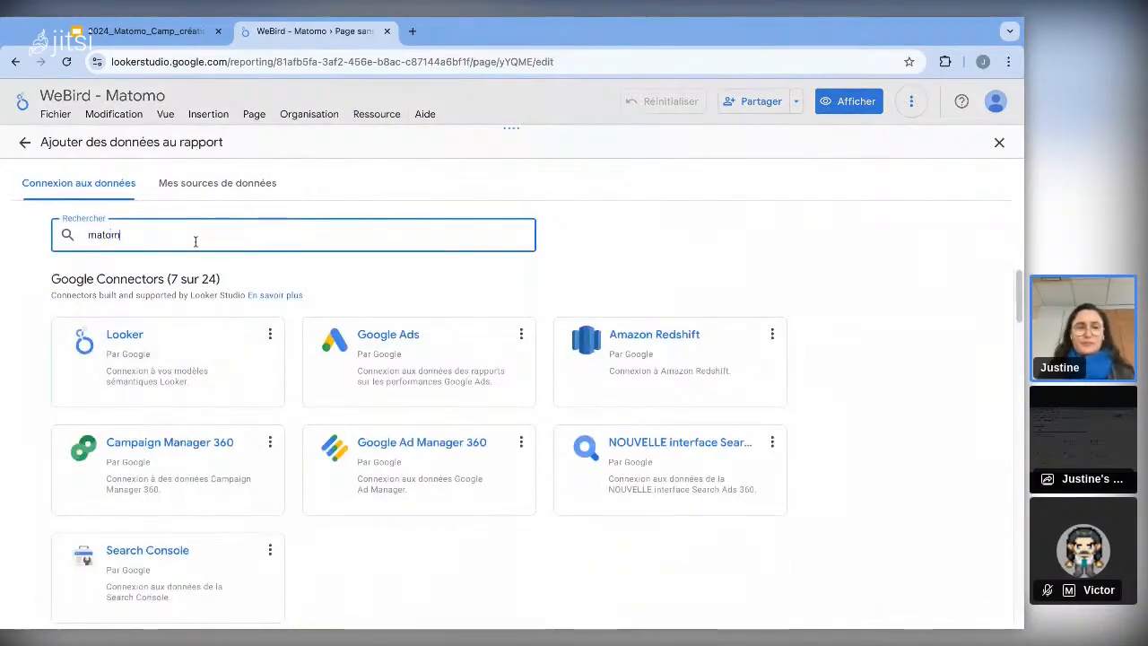
{"action": "type", "text": "o"}
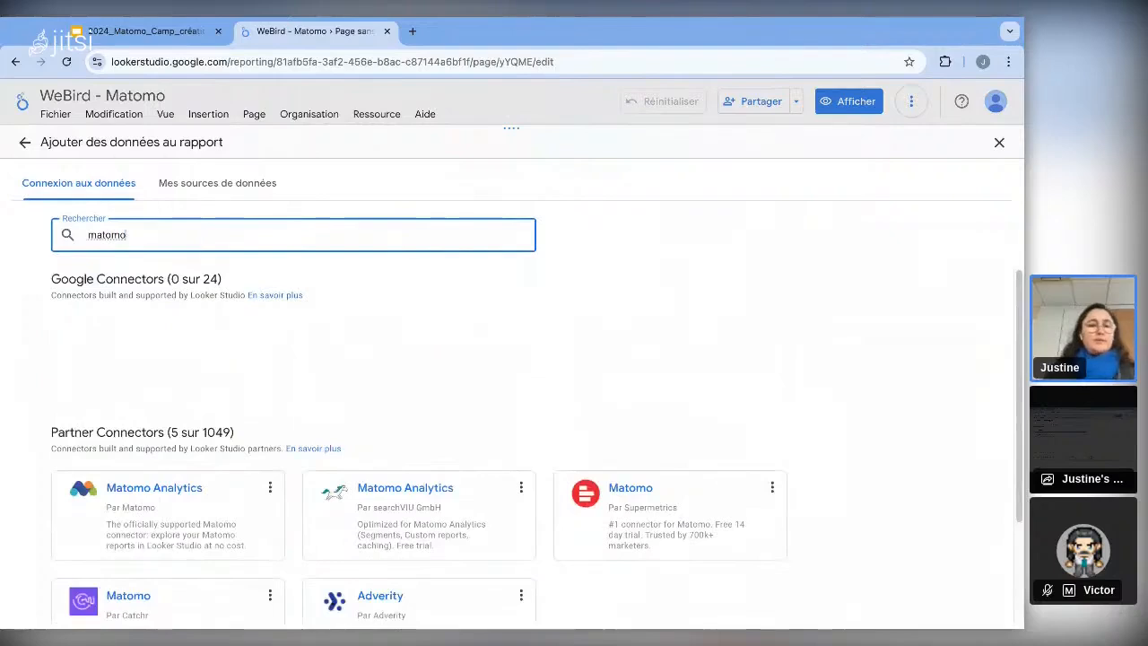
{"action": "left_click", "coordinate": [197, 487]}
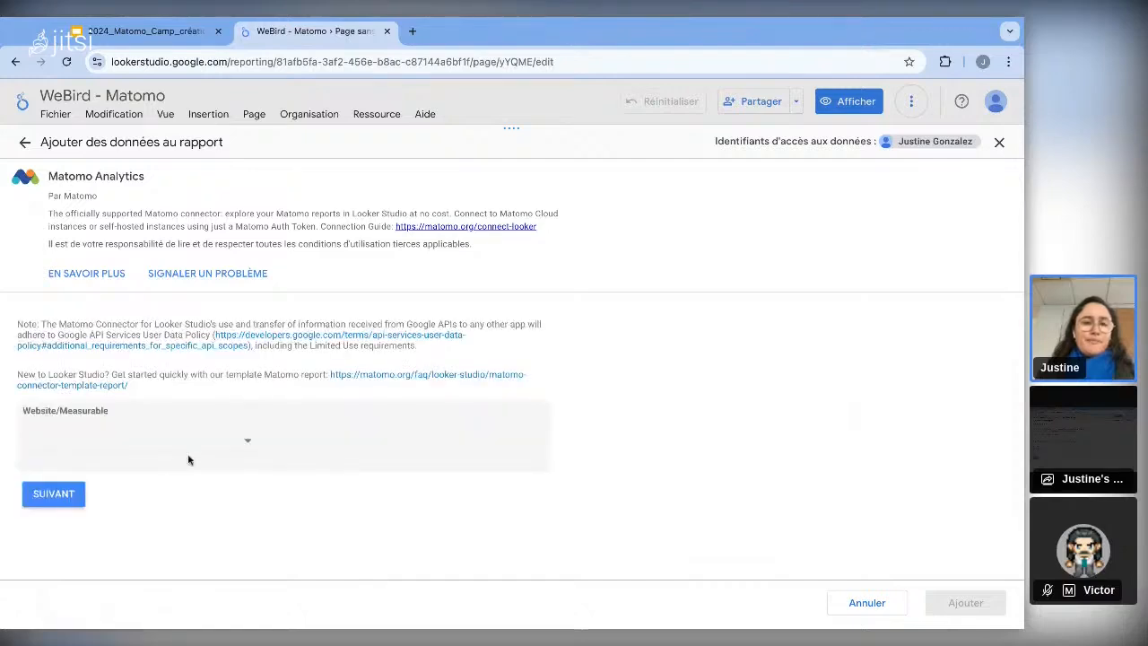
- Choose webird.fr as the Website/Measurable for the Matomo connector and continue to its remaining parameters
{"action": "left_click", "coordinate": [213, 441]}
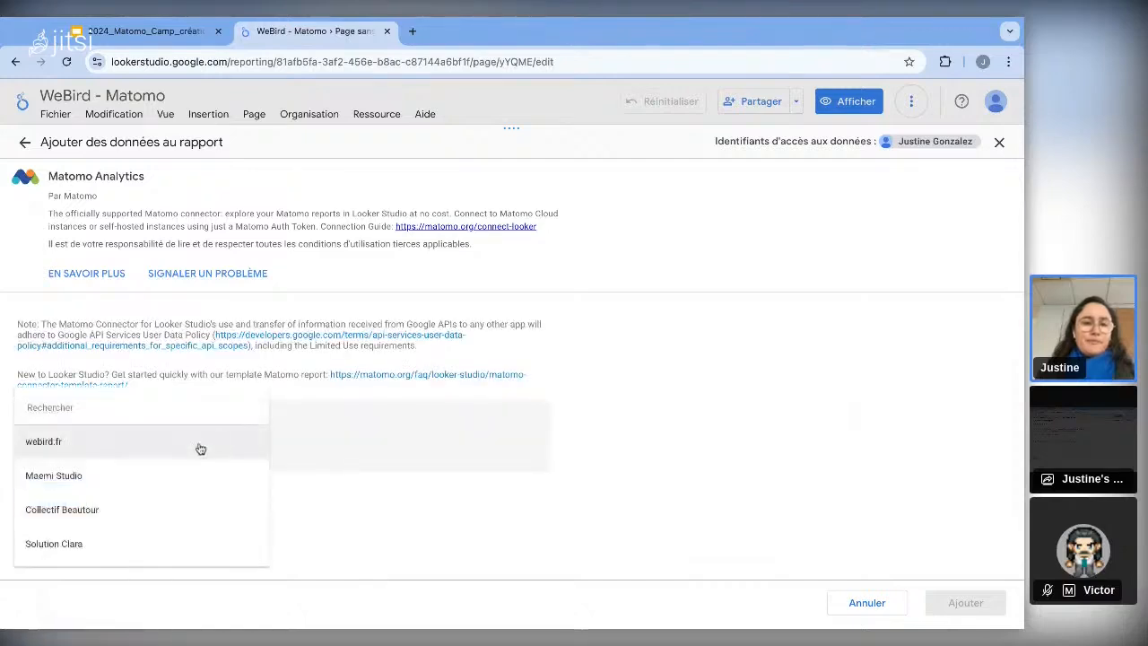
{"action": "left_click", "coordinate": [52, 441]}
{"action": "left_click", "coordinate": [70, 496]}
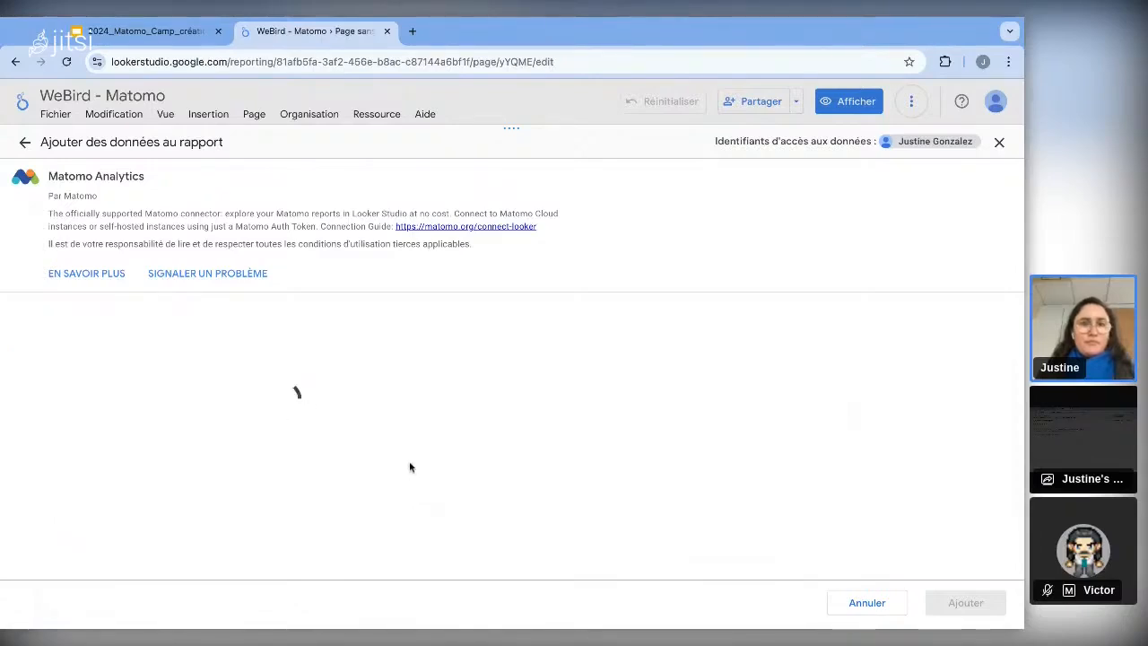
- Set the connector's Report parameter to Référents > Type de canal
{"action": "scroll", "coordinate": [404, 458], "scroll_direction": "down", "scroll_amount": 1}
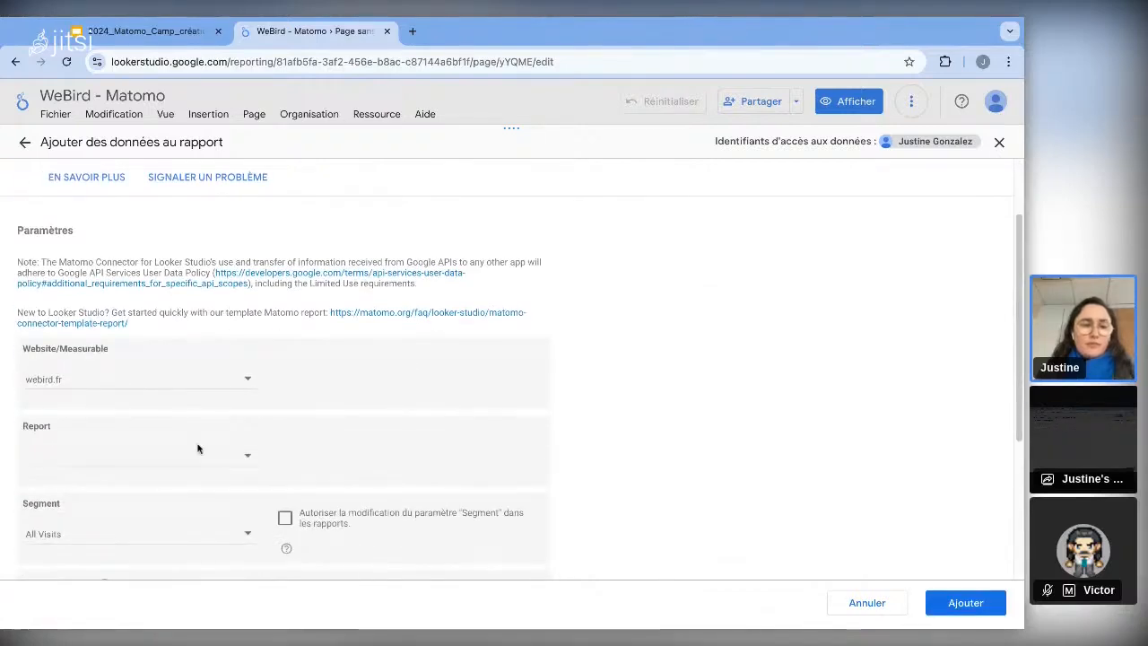
{"action": "left_click", "coordinate": [178, 457]}
{"action": "scroll", "coordinate": [180, 458], "scroll_direction": "down", "scroll_amount": 4}
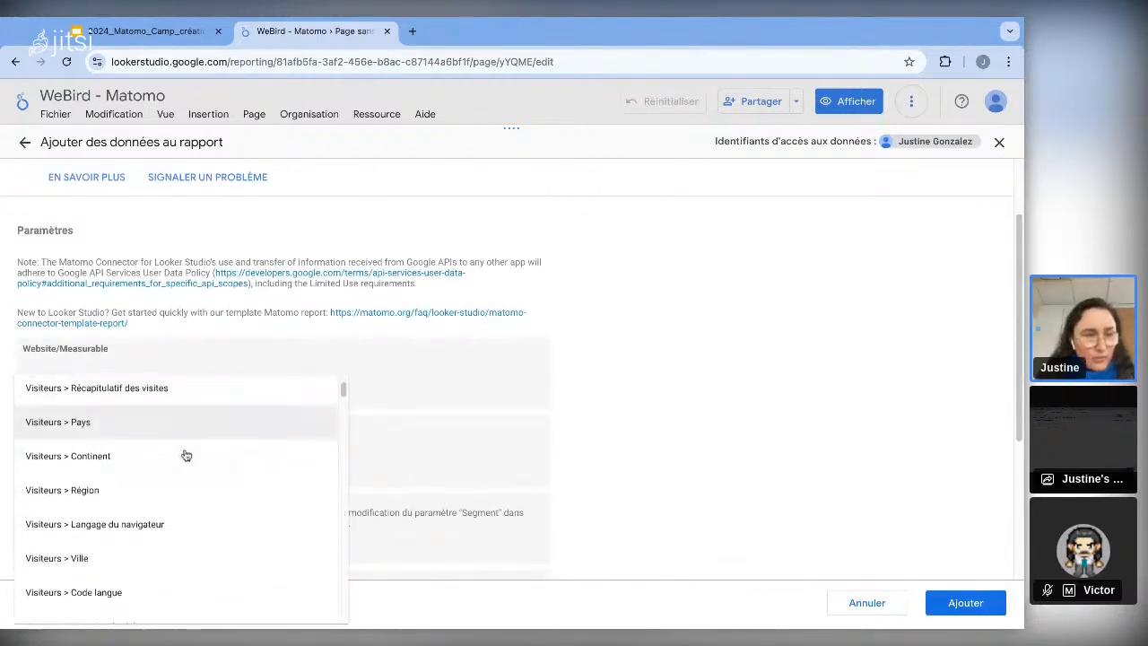
{"action": "scroll", "coordinate": [186, 455], "scroll_direction": "down", "scroll_amount": 4}
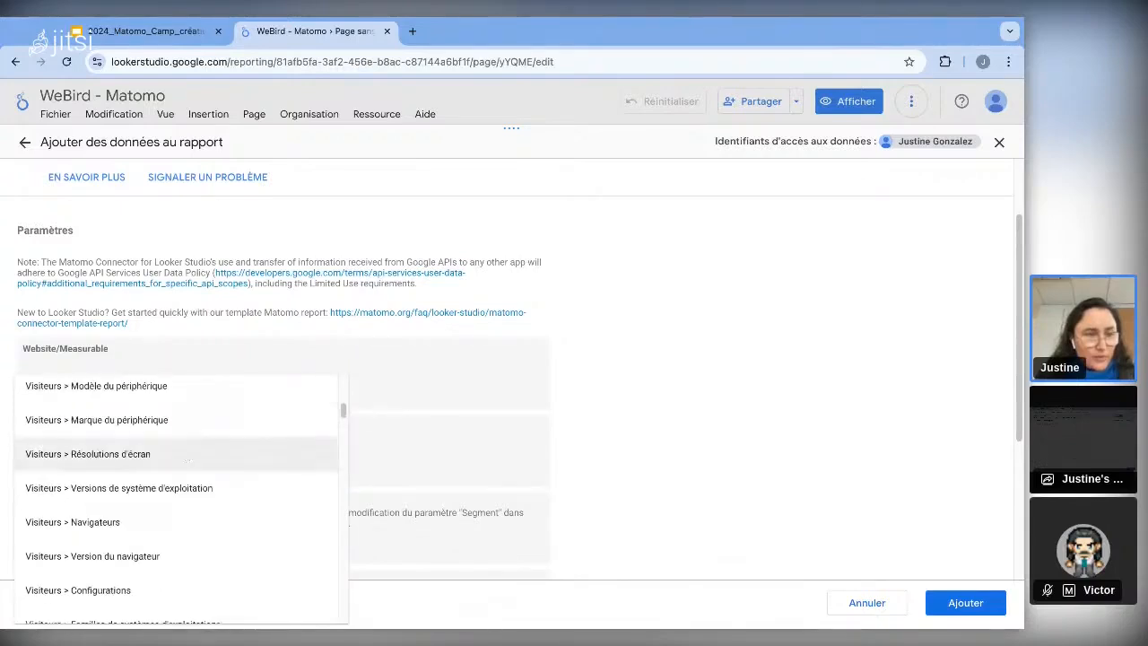
{"action": "scroll", "coordinate": [152, 552], "scroll_direction": "down", "scroll_amount": 2}
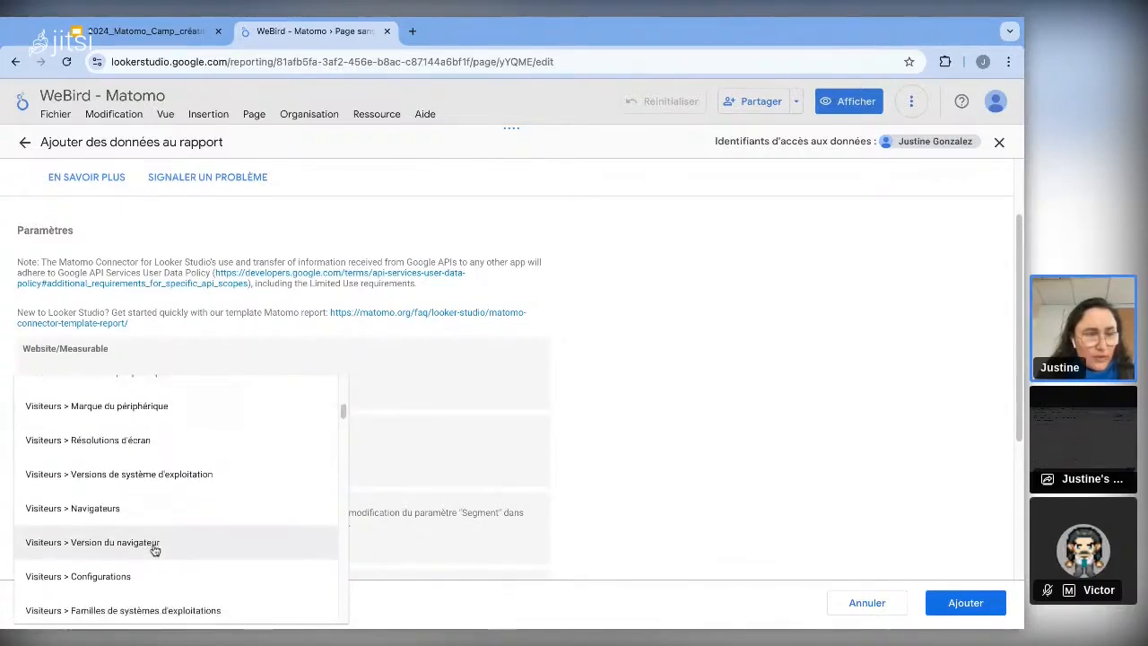
{"action": "scroll", "coordinate": [155, 549], "scroll_direction": "down", "scroll_amount": 3}
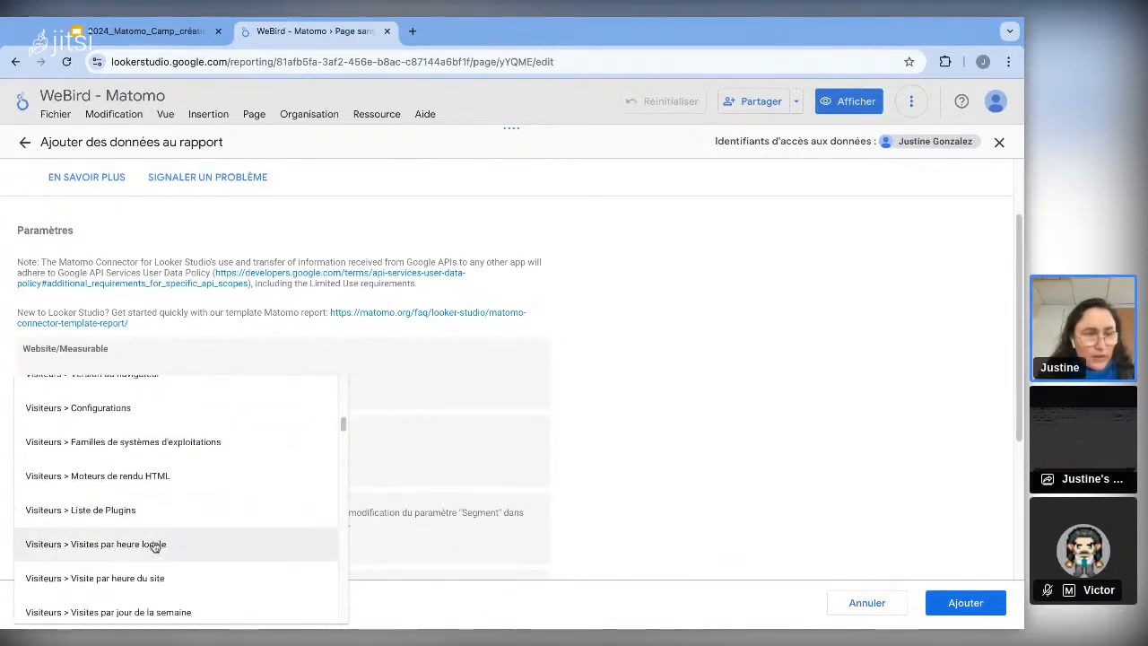
{"action": "scroll", "coordinate": [155, 546], "scroll_direction": "down", "scroll_amount": 2}
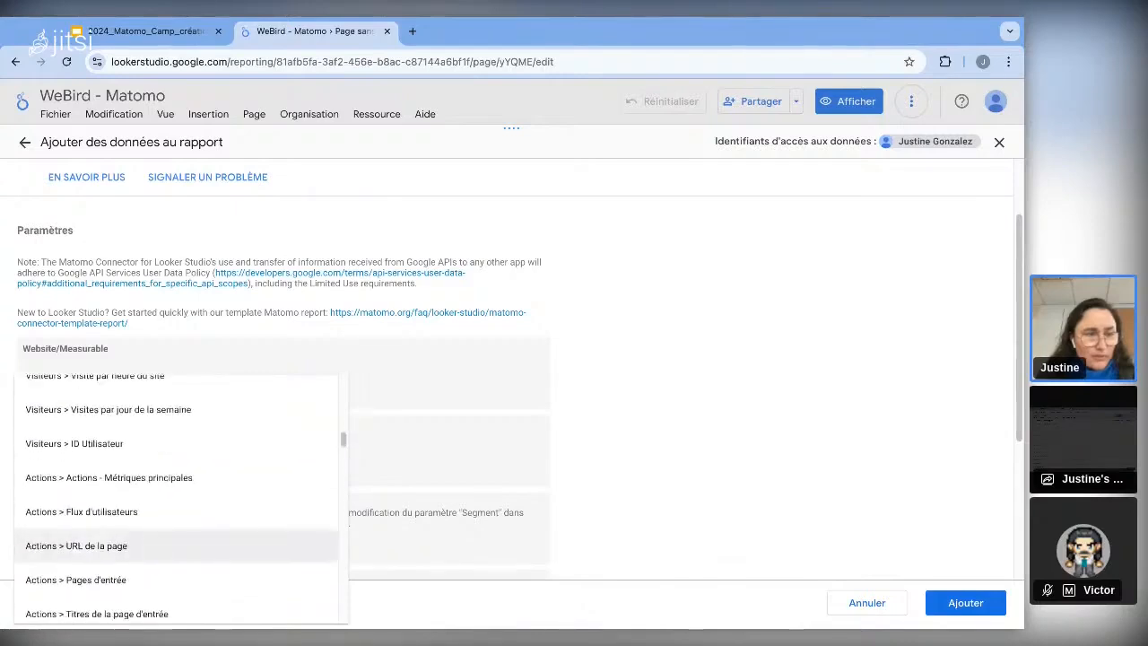
{"action": "scroll", "coordinate": [155, 545], "scroll_direction": "down", "scroll_amount": 1}
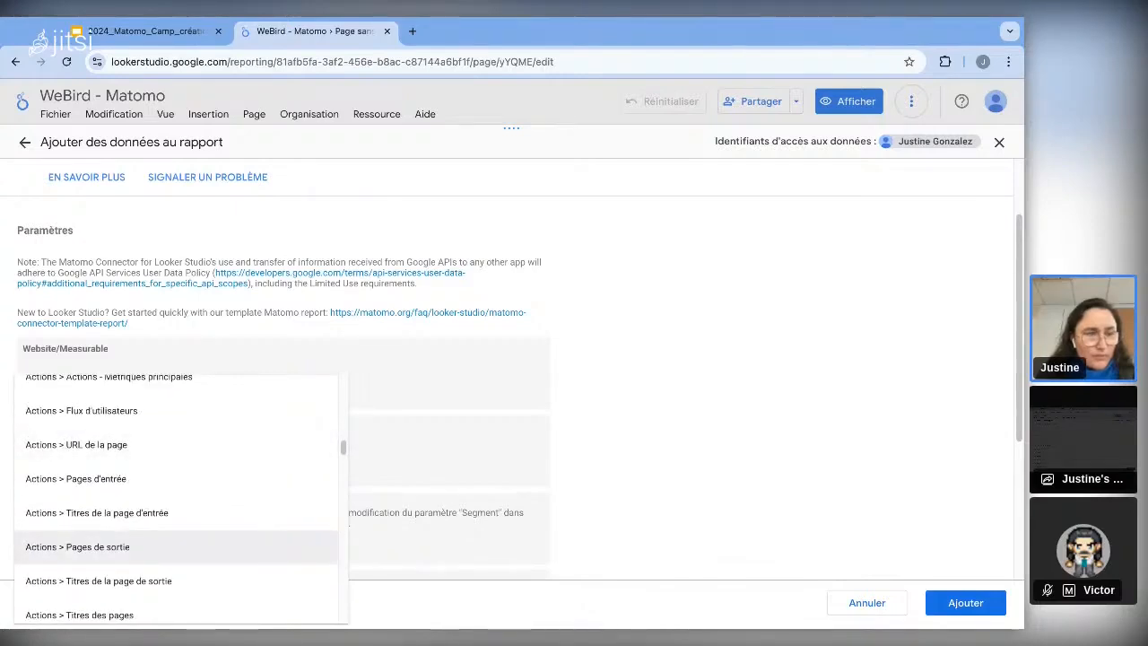
{"action": "scroll", "coordinate": [154, 546], "scroll_direction": "down", "scroll_amount": 1}
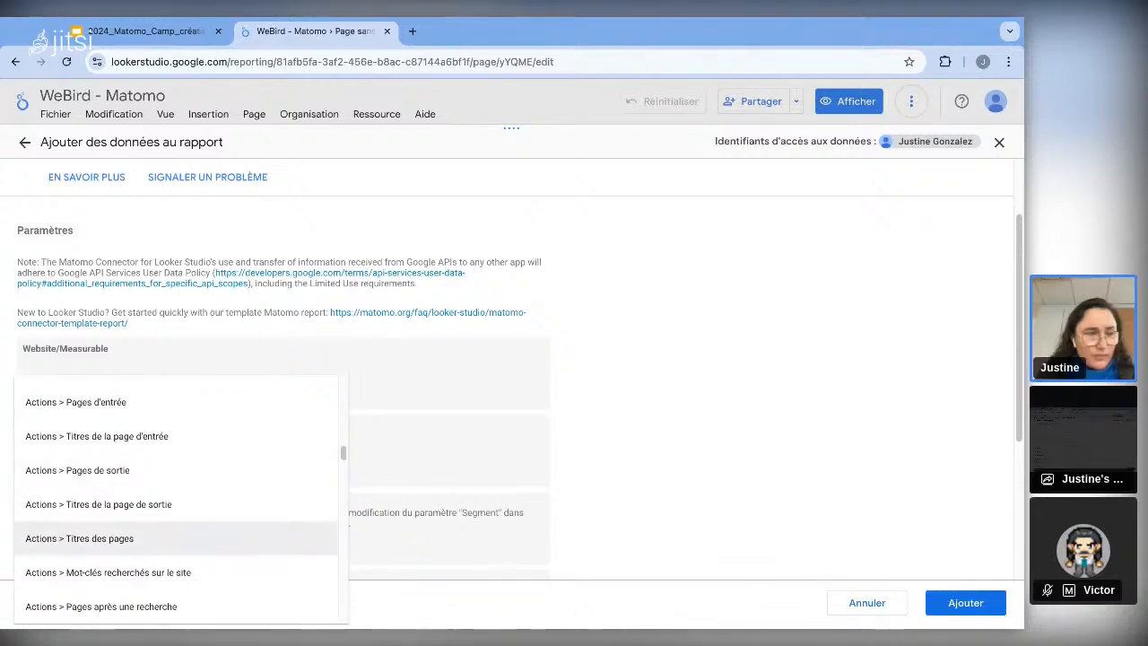
{"action": "scroll", "coordinate": [154, 545], "scroll_direction": "down", "scroll_amount": 2}
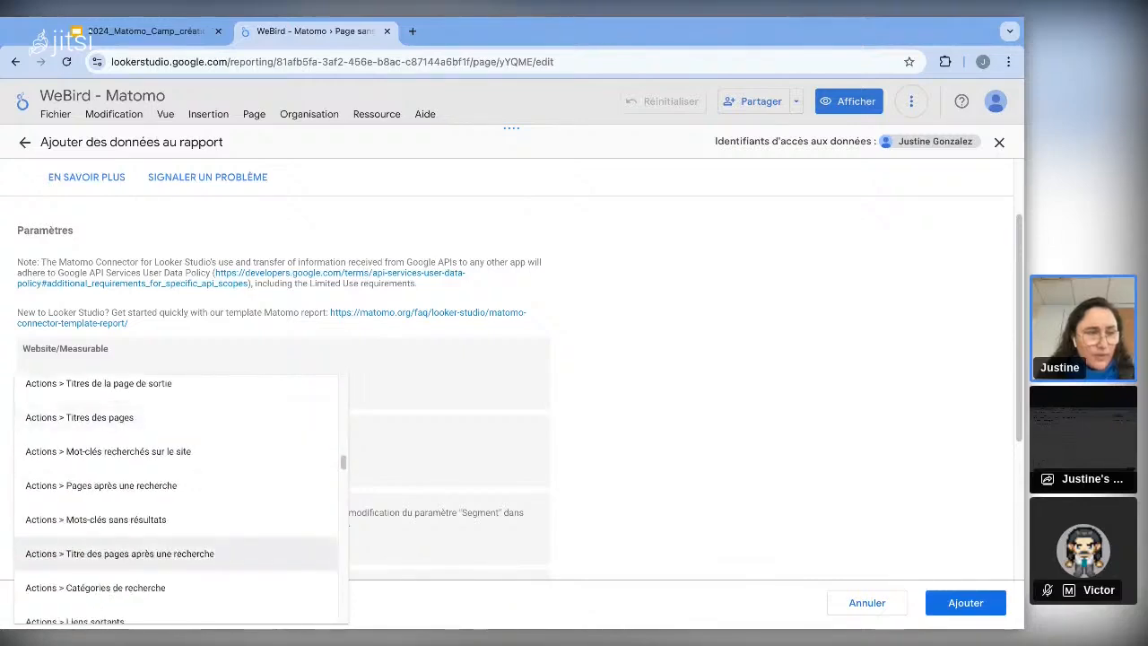
{"action": "scroll", "coordinate": [155, 549], "scroll_direction": "down", "scroll_amount": 5}
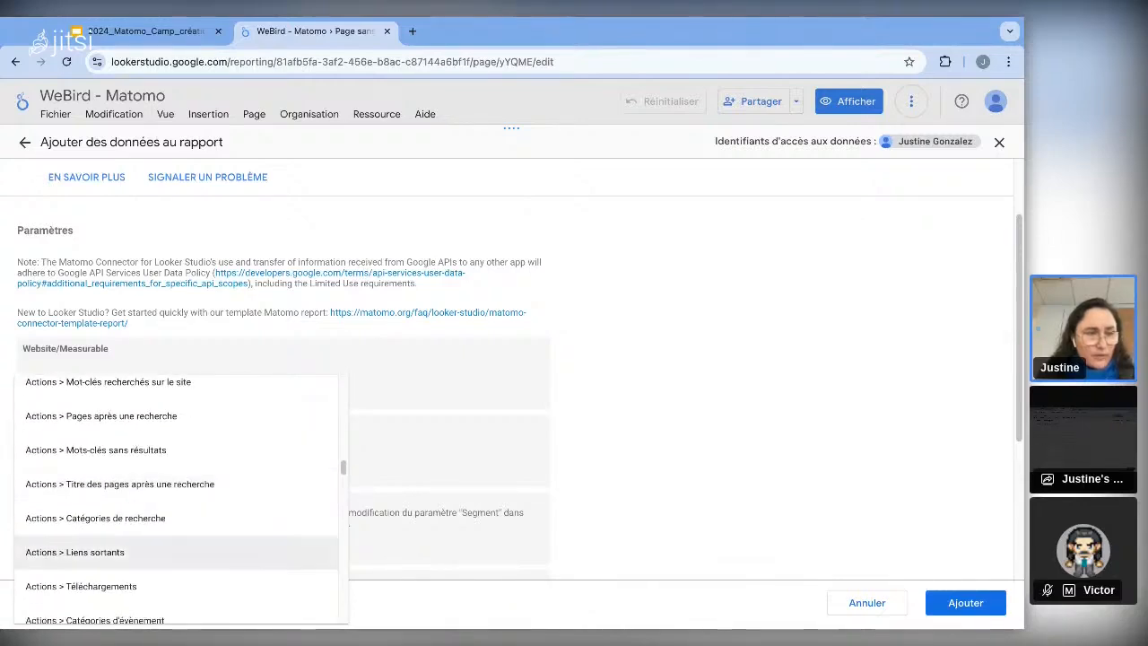
{"action": "scroll", "coordinate": [115, 533], "scroll_direction": "down", "scroll_amount": 4}
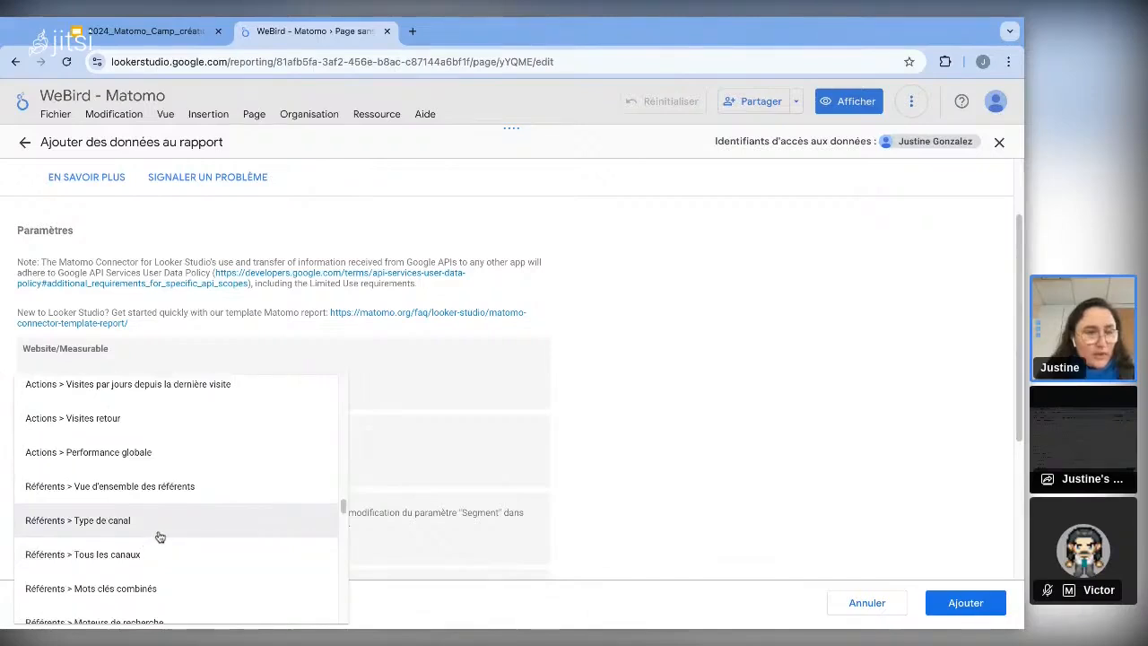
{"action": "left_click", "coordinate": [235, 525]}
- Allow the Segment parameter of the new Matomo data source to be modified in reports
{"action": "scroll", "coordinate": [452, 505], "scroll_direction": "down", "scroll_amount": 1}
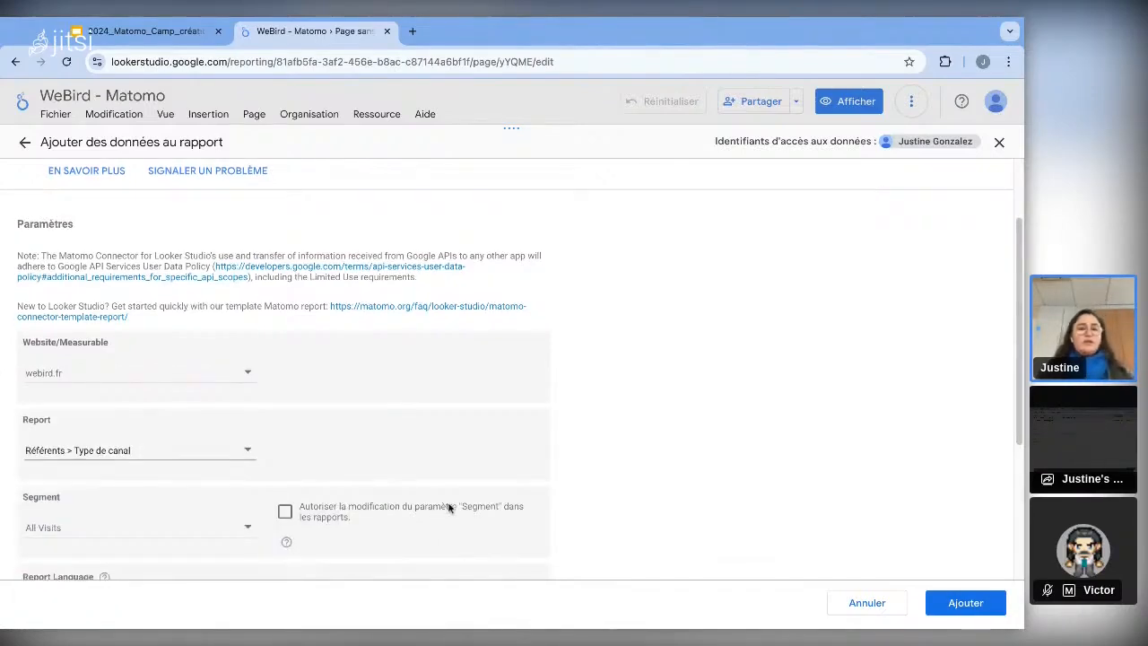
{"action": "left_click", "coordinate": [284, 440]}
{"action": "scroll", "coordinate": [269, 457], "scroll_direction": "down", "scroll_amount": 2}
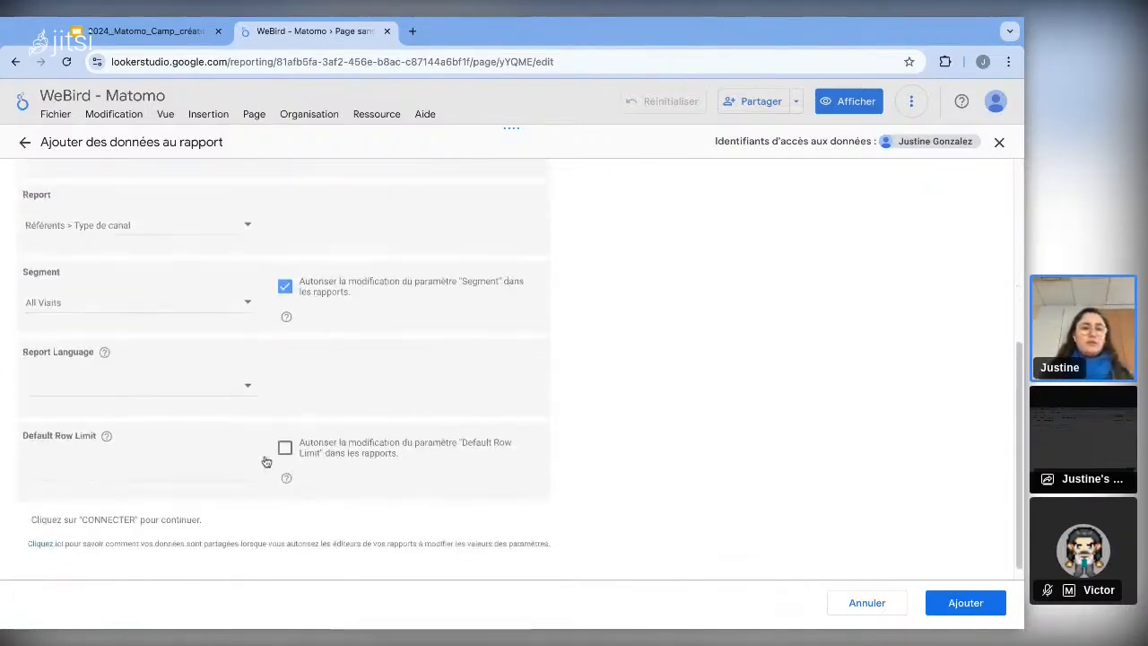
- Set the connector's Report Language to Français and allow the Default Row Limit parameter to be modified in reports
{"action": "left_click", "coordinate": [154, 368]}
{"action": "type", "text": "fra"}
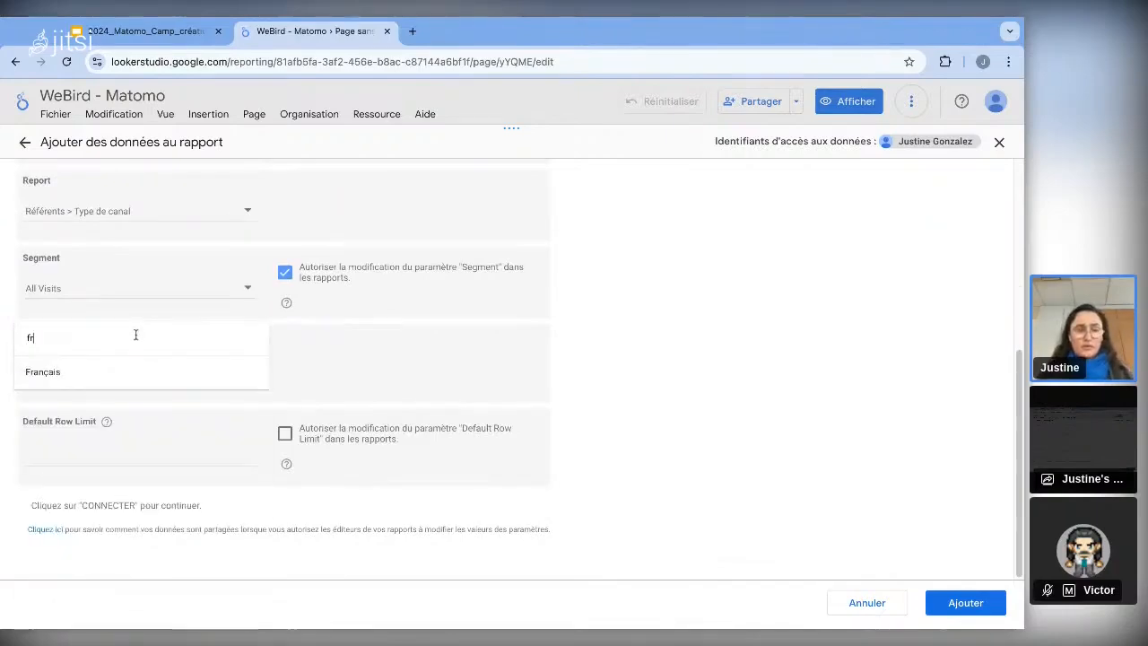
{"action": "left_click", "coordinate": [113, 388]}
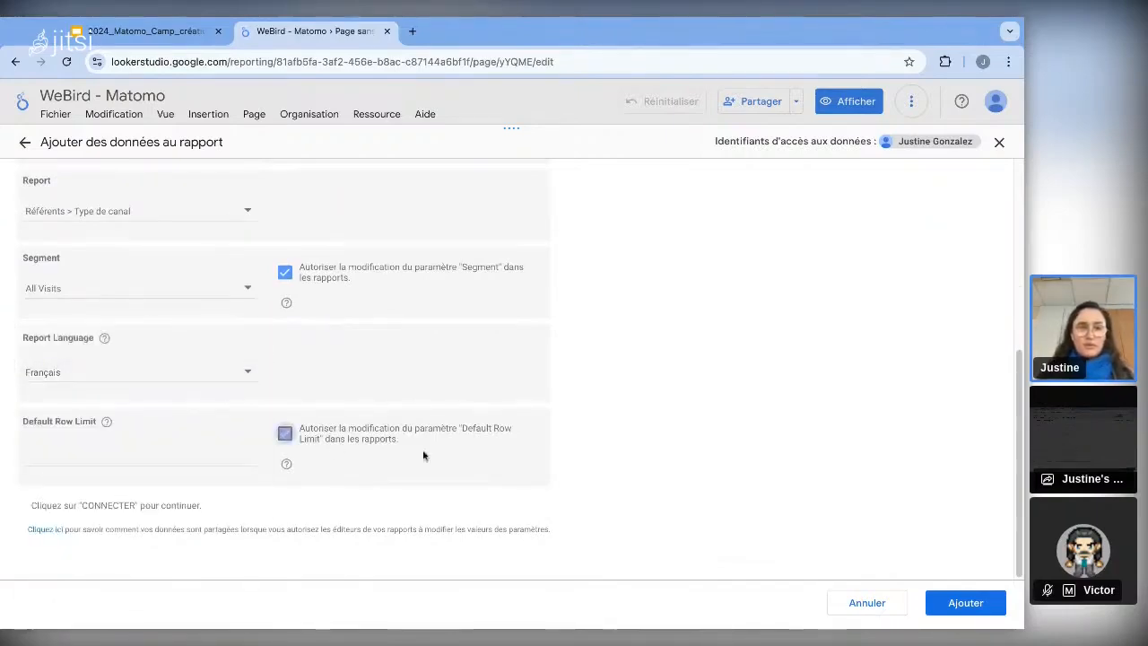
- Add the configured Matomo data source to the report and authorize sharing of its parameters
{"action": "left_click", "coordinate": [966, 602]}
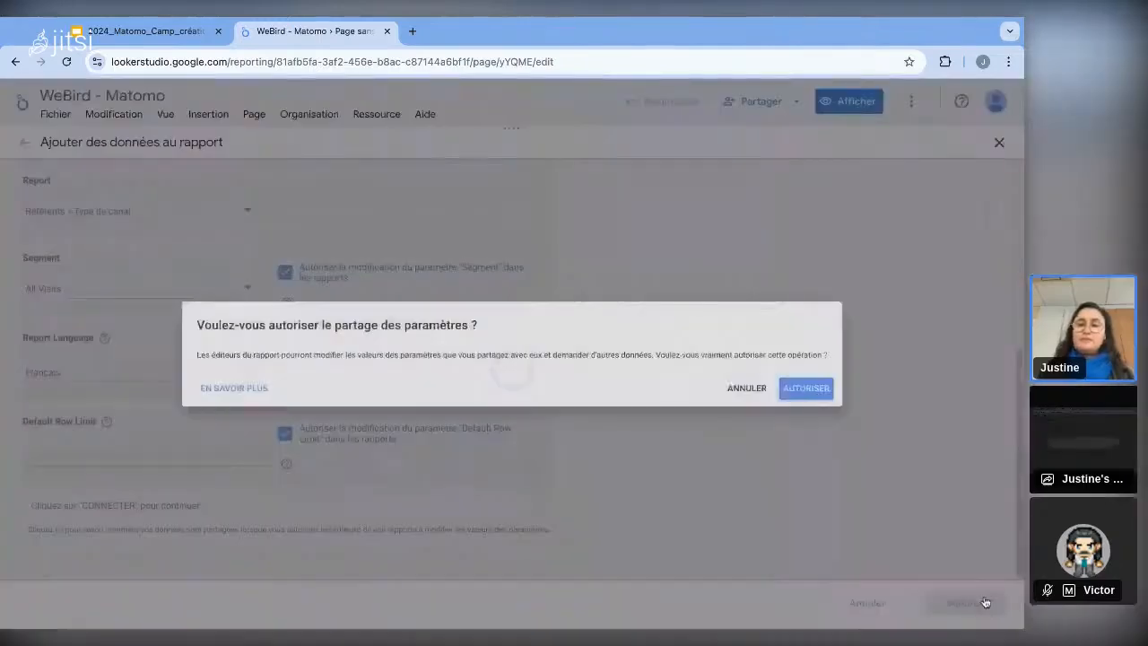
{"action": "left_click", "coordinate": [848, 396]}
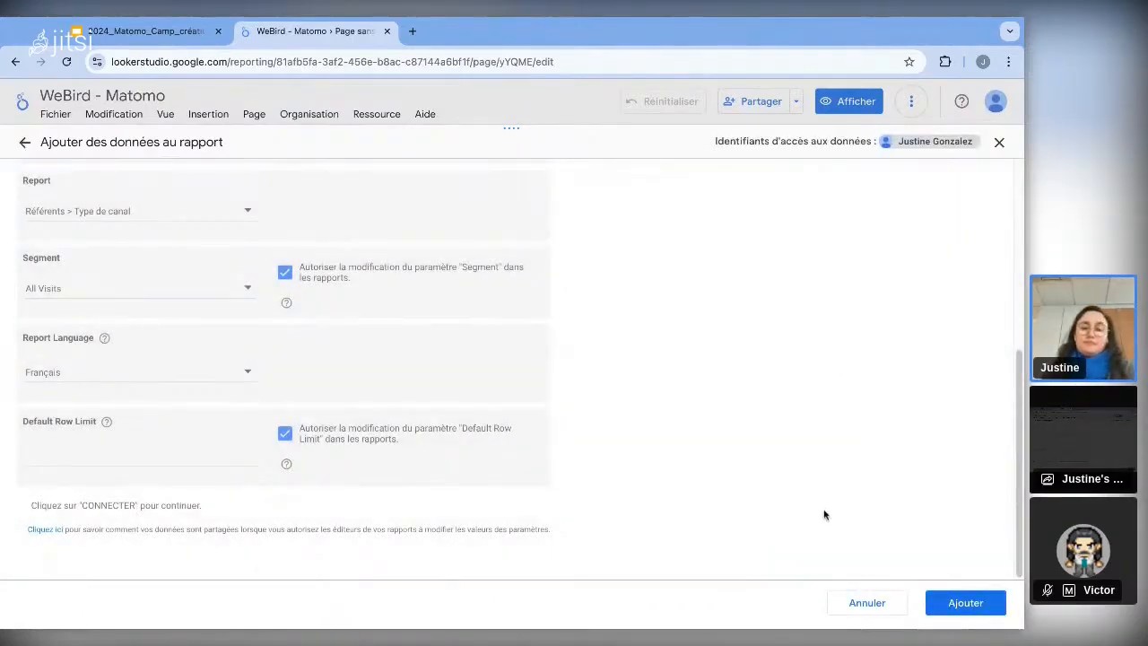
{"action": "left_click", "coordinate": [965, 603]}
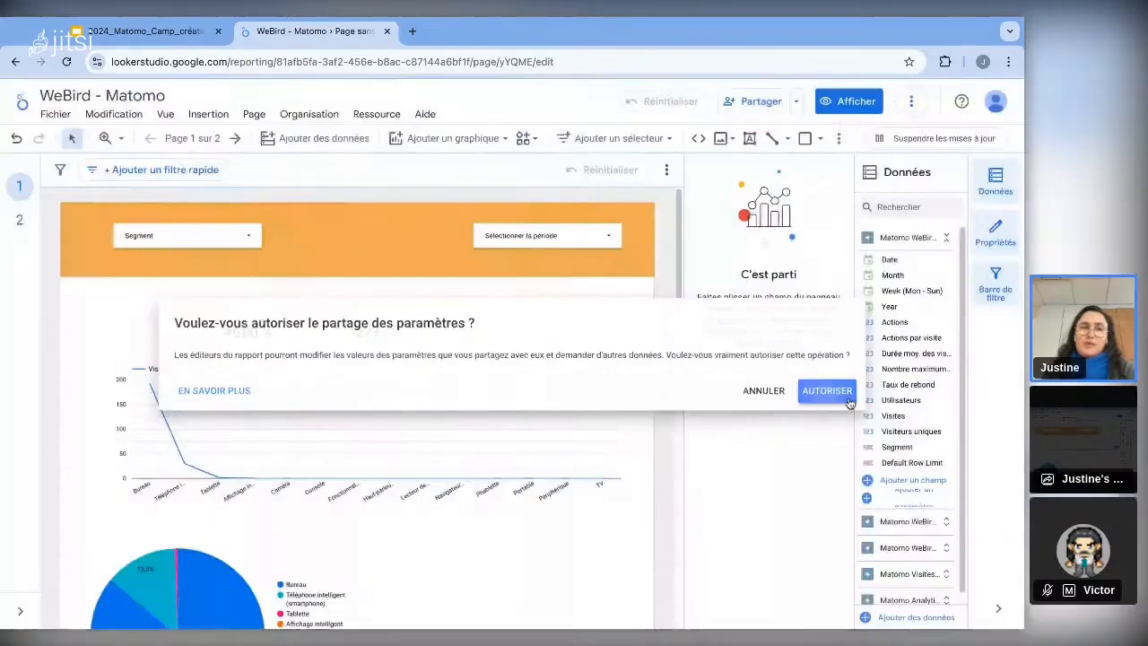
{"action": "left_click", "coordinate": [827, 391]}
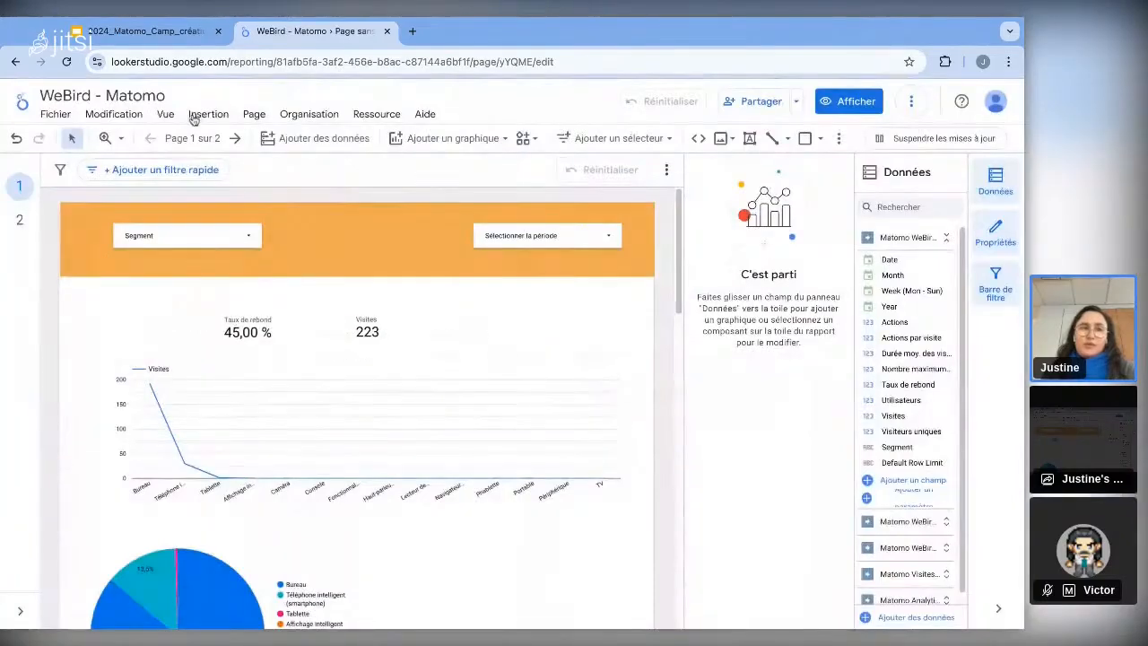
- From the report's data source management, open the new Matomo Analytics source for editing and continue to its field list
{"action": "left_click", "coordinate": [377, 114]}
{"action": "left_click", "coordinate": [454, 144]}
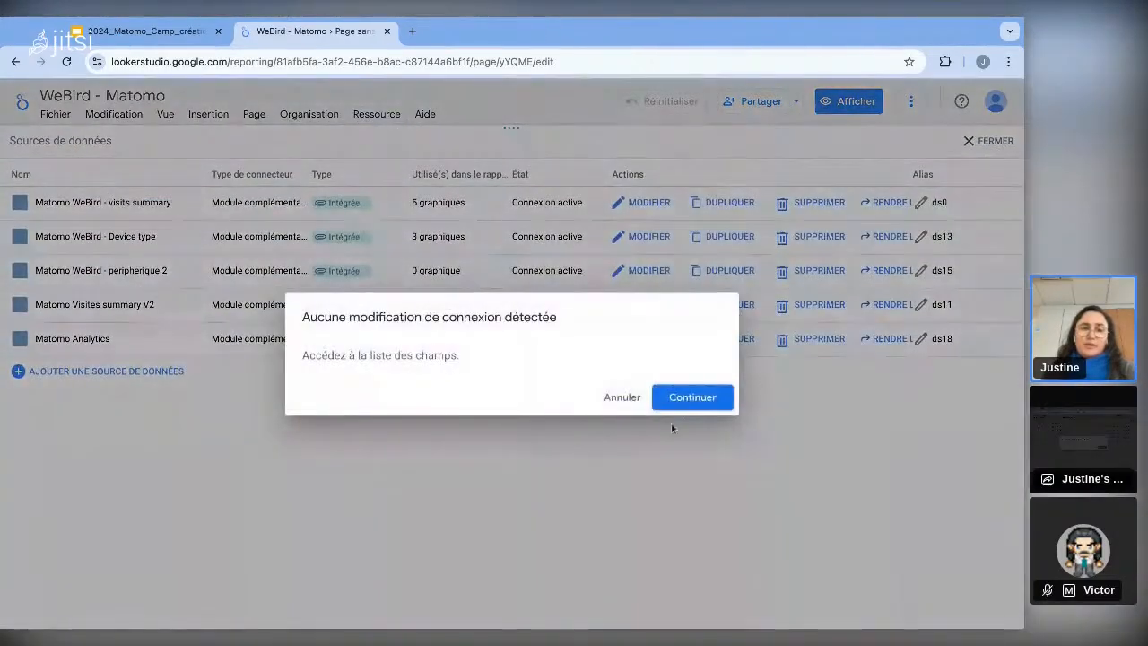
{"action": "left_click", "coordinate": [679, 404]}
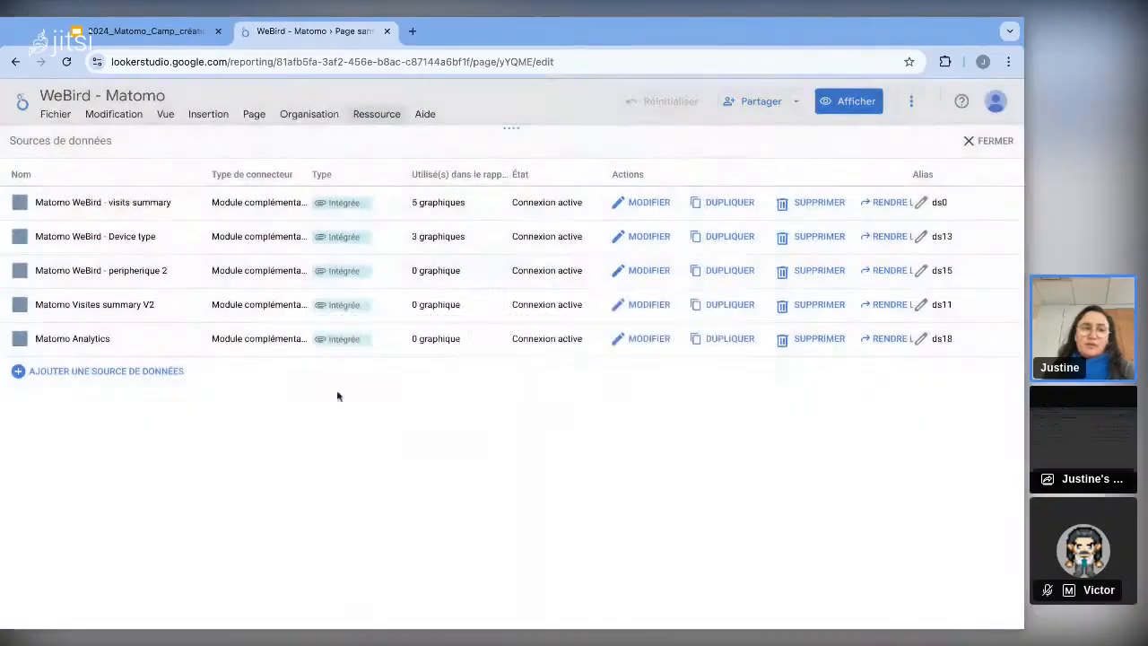
{"action": "left_click", "coordinate": [645, 340]}
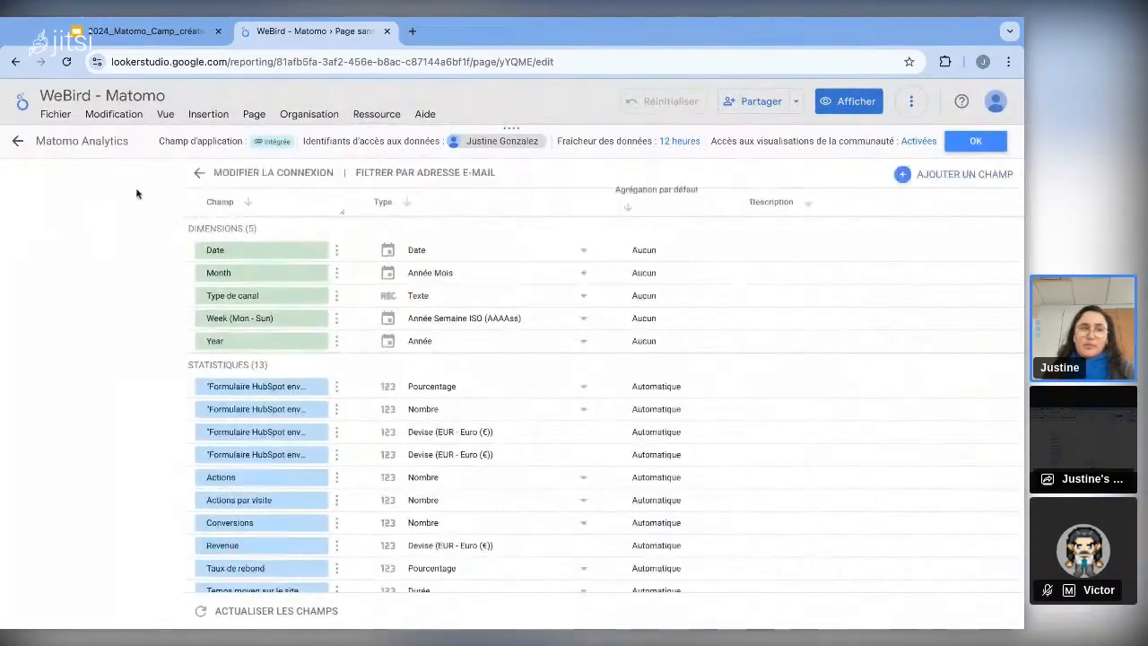
- Rename the data source as "Matomo WeBird - type de canal", save it and return to the report page
{"action": "left_click_drag", "start_coordinate": [87, 140], "coordinate": [156, 141]}
{"action": "key", "text": "BackSpace"}
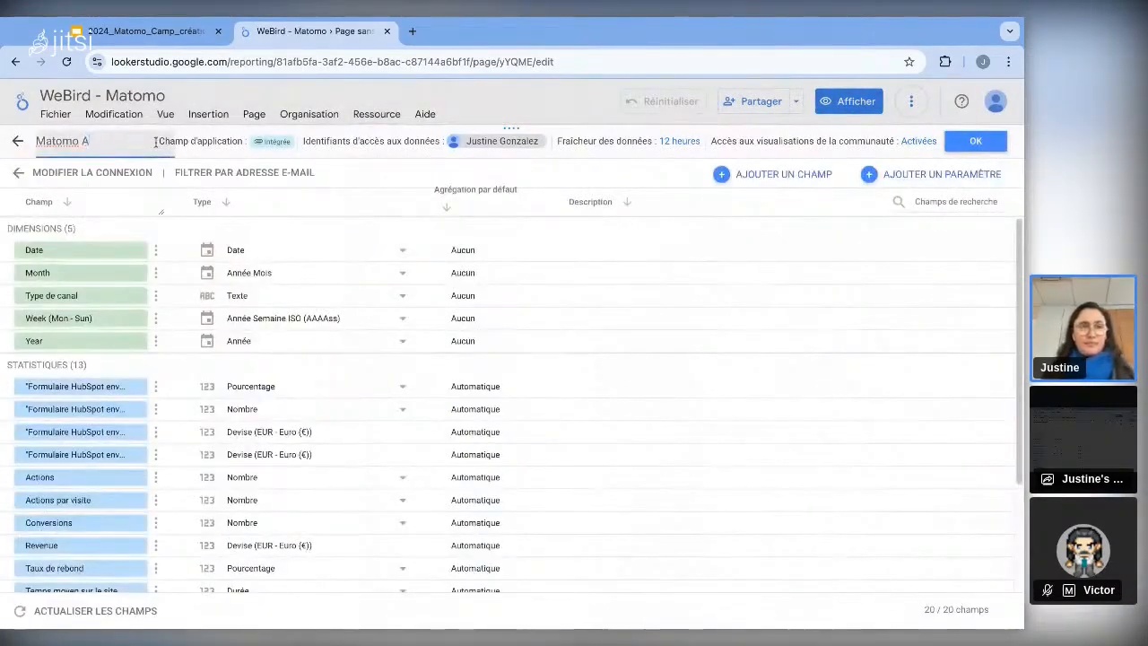
{"action": "key", "text": "BackSpace"}
{"action": "type", "text": "WeBird - ty"}
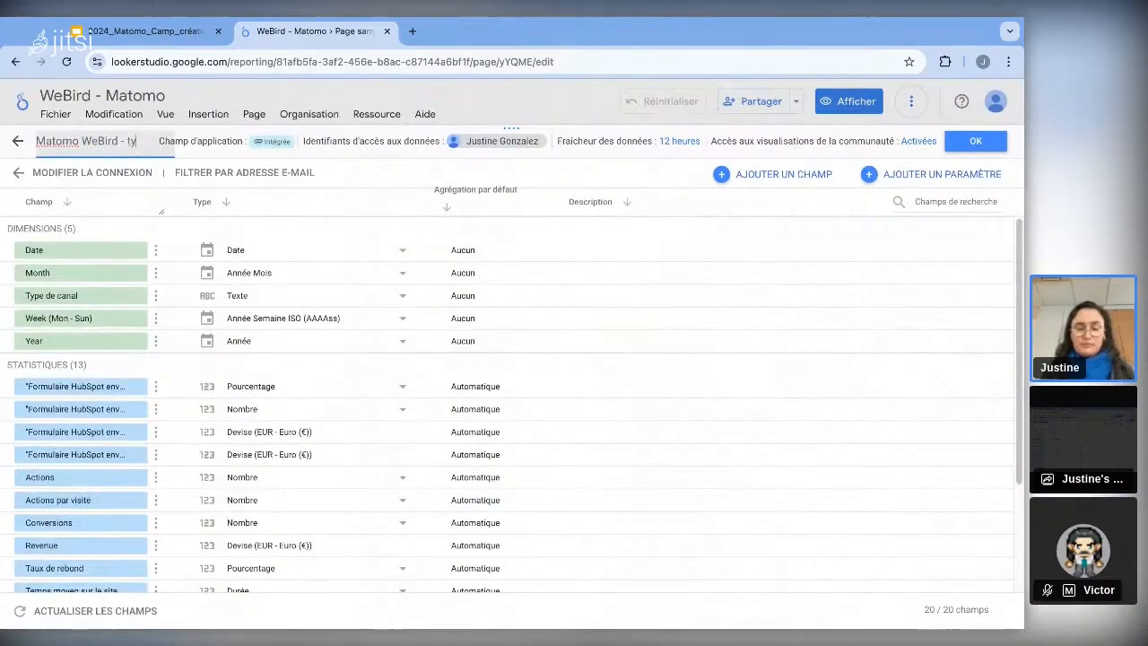
{"action": "type", "text": "pe de canal"}
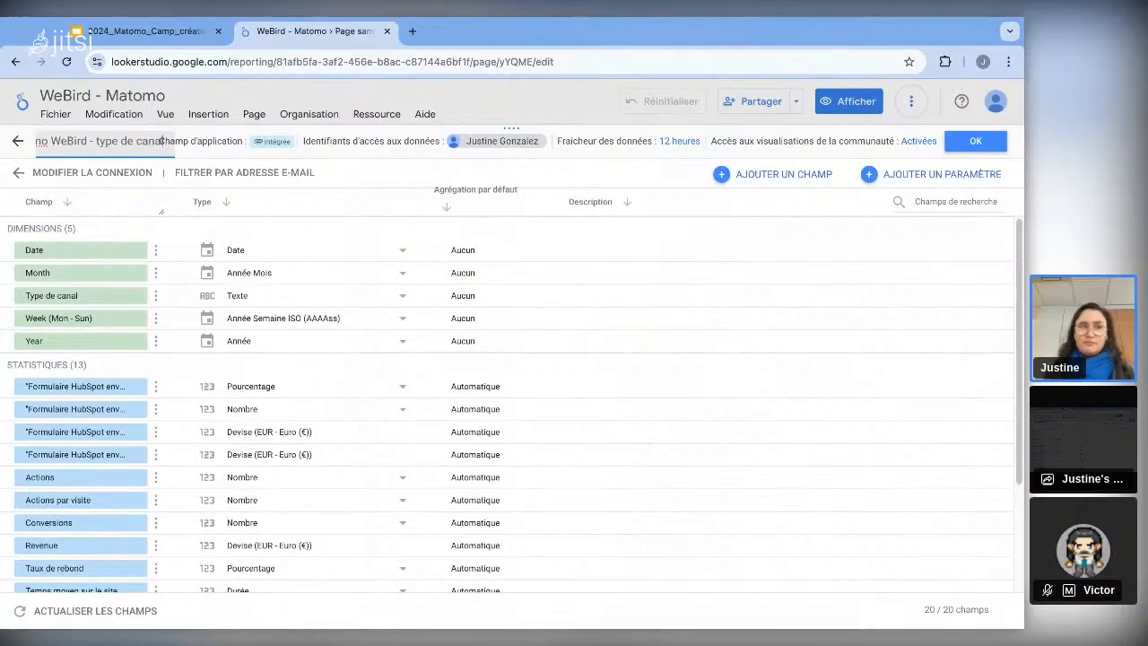
{"action": "left_click", "coordinate": [985, 146]}
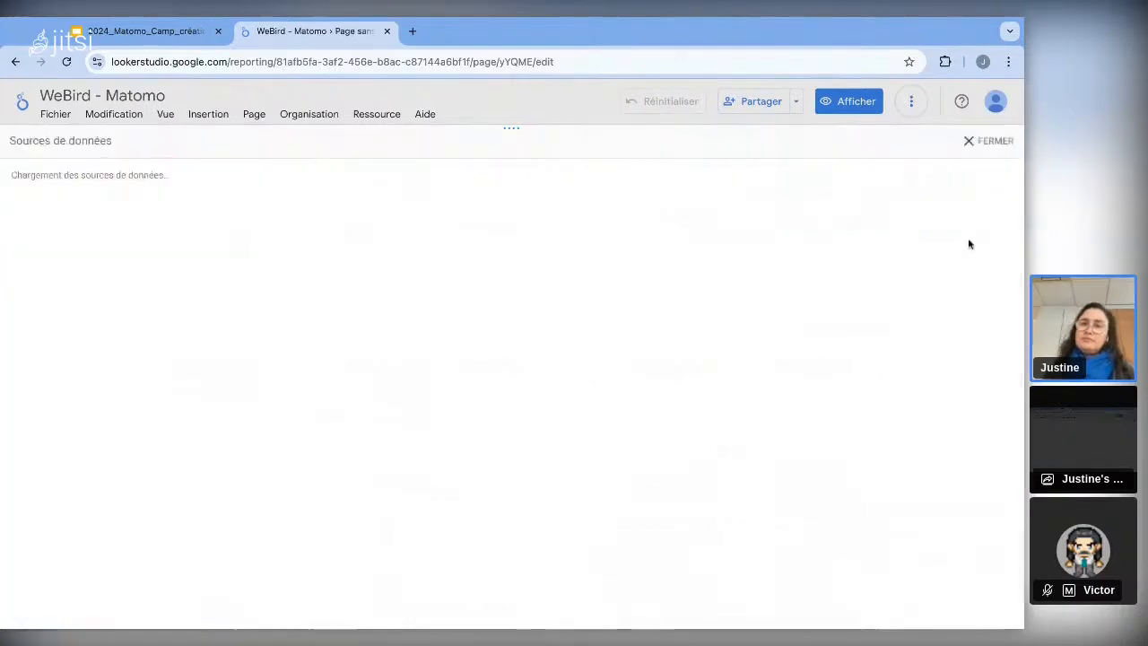
{"action": "left_click", "coordinate": [994, 143]}
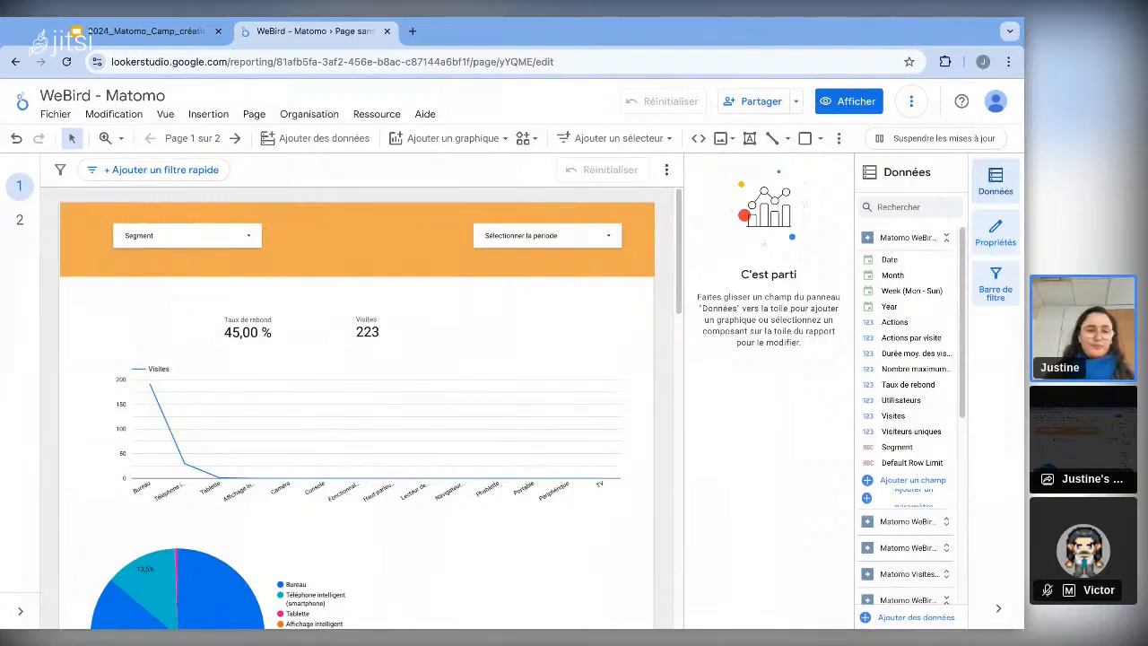
- Insert a table in the empty area of page 1 below the device-type heatmap table
{"action": "scroll", "coordinate": [557, 448], "scroll_direction": "down", "scroll_amount": 10}
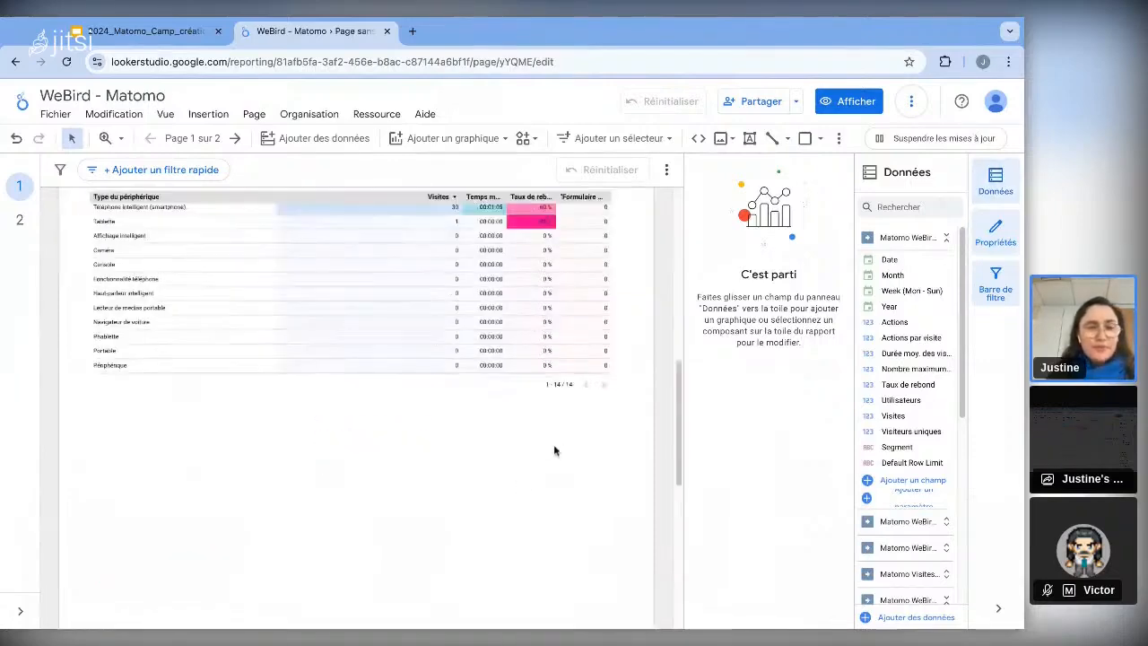
{"action": "left_click", "coordinate": [357, 480]}
{"action": "scroll", "coordinate": [359, 449], "scroll_direction": "up", "scroll_amount": 8}
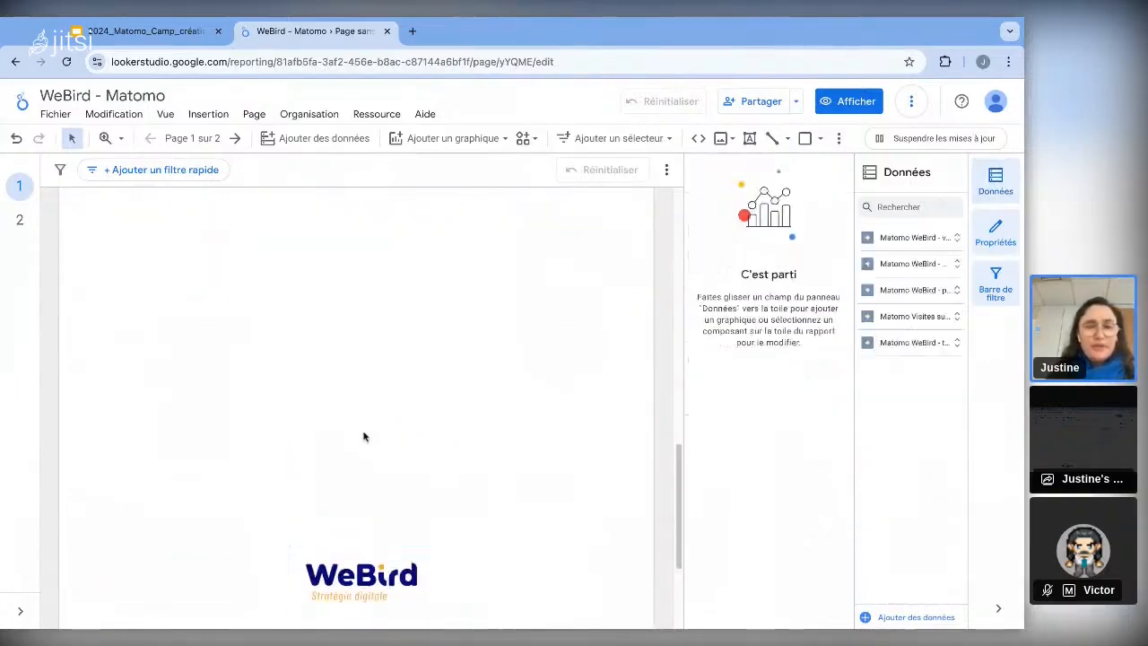
{"action": "left_click", "coordinate": [210, 113]}
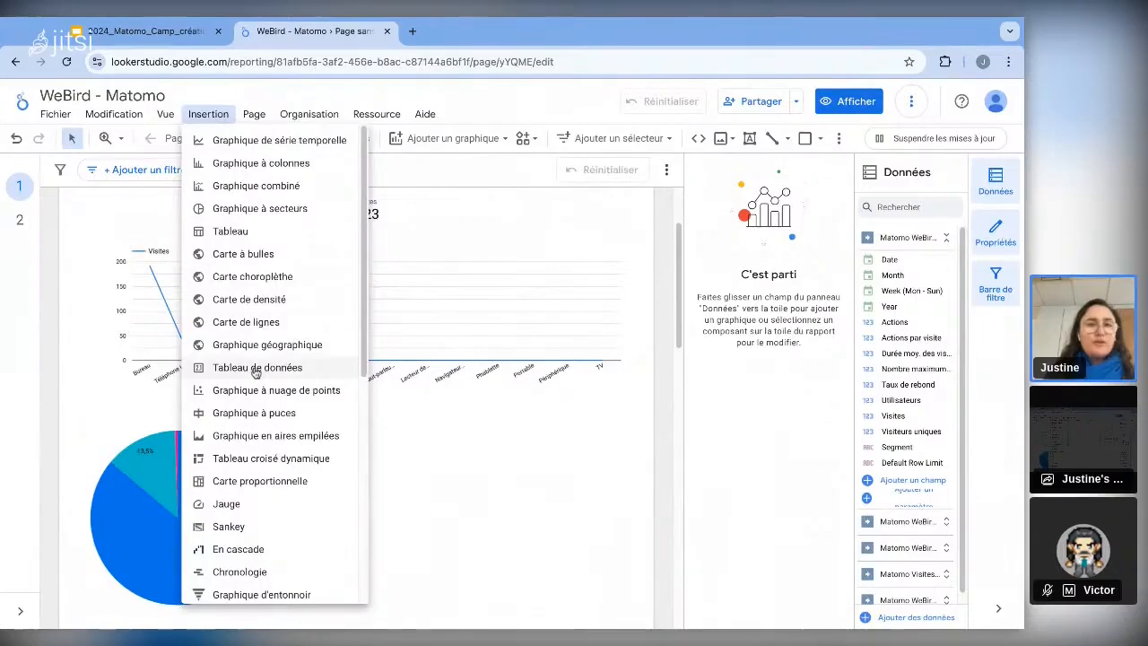
{"action": "left_click", "coordinate": [235, 231]}
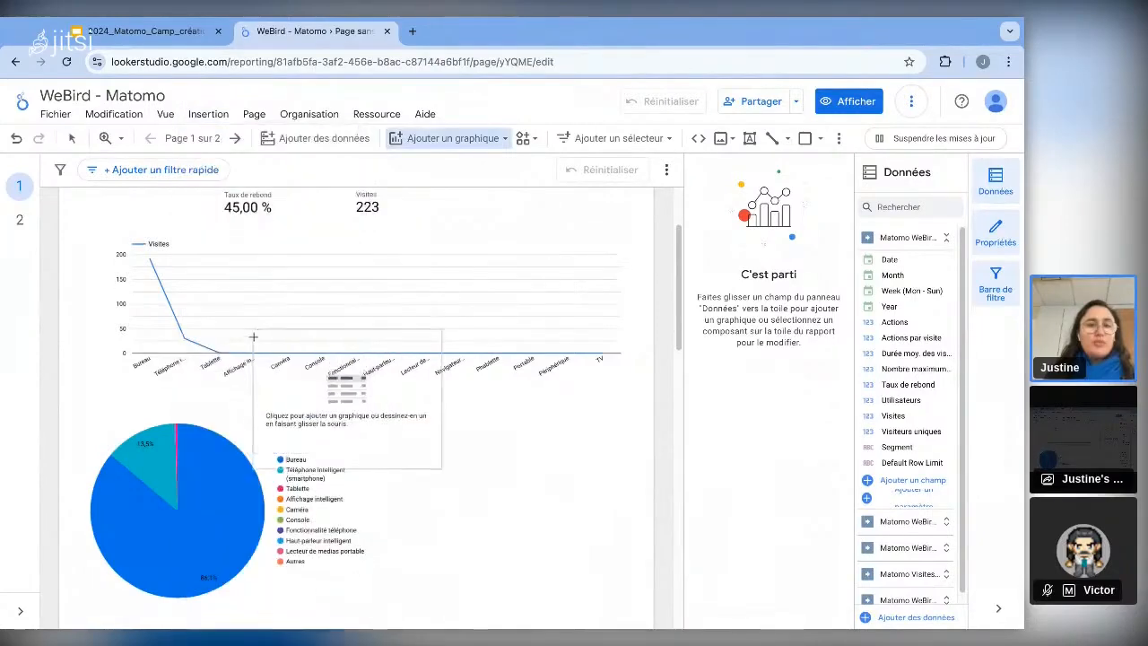
{"action": "scroll", "coordinate": [180, 403], "scroll_direction": "down", "scroll_amount": 3}
{"action": "scroll", "coordinate": [132, 474], "scroll_direction": "down", "scroll_amount": 3}
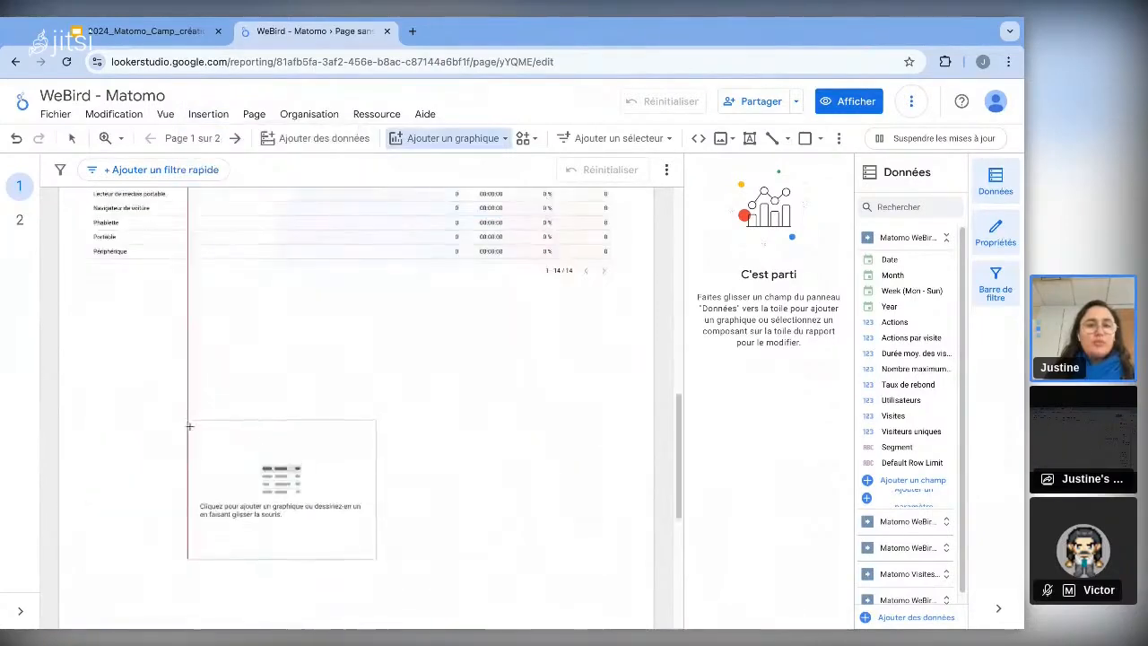
{"action": "left_click", "coordinate": [108, 360]}
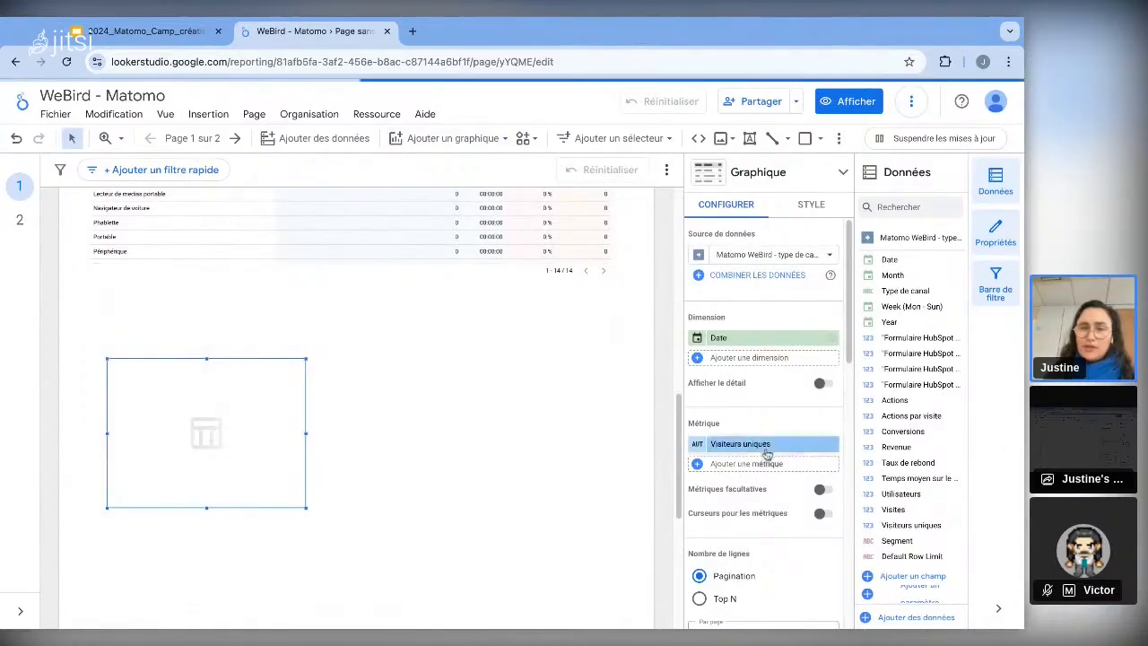
- Set the new table's dimension to Type de canal and widen the table across most of the page
{"action": "left_click", "coordinate": [731, 341]}
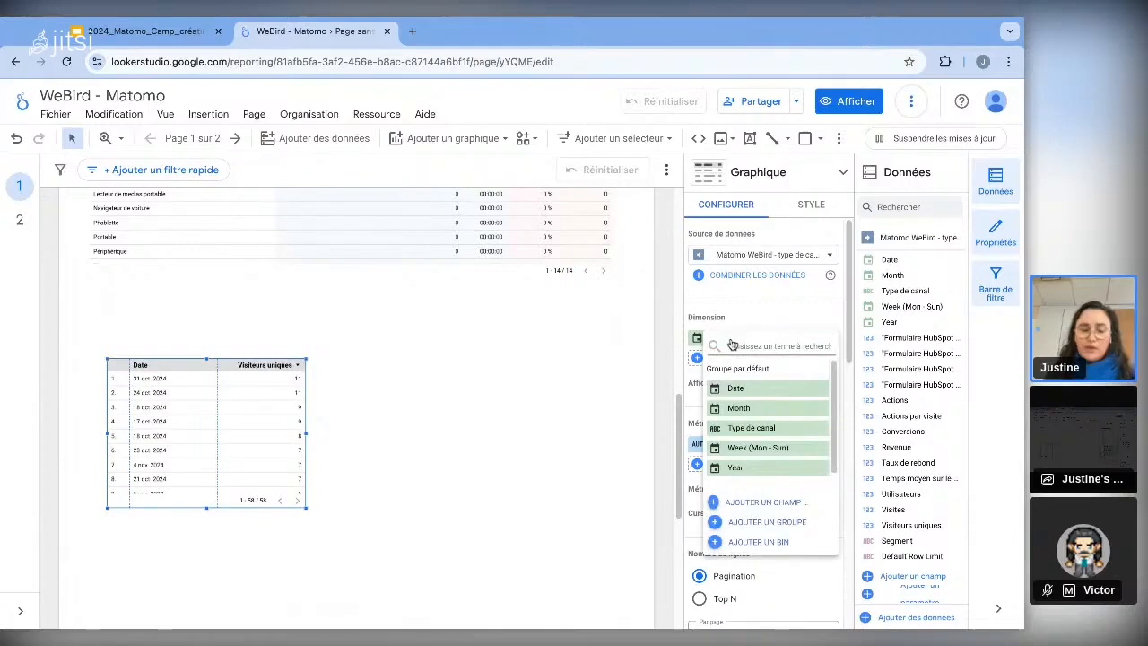
{"action": "left_click", "coordinate": [776, 428]}
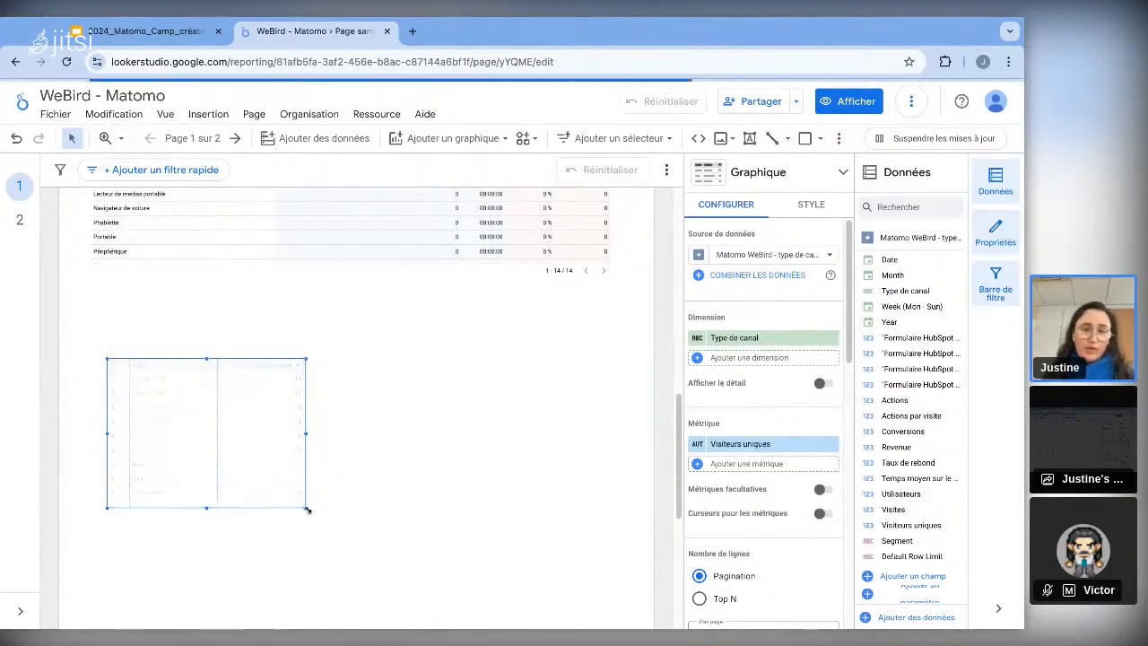
{"action": "left_click_drag", "start_coordinate": [307, 509], "coordinate": [489, 514]}
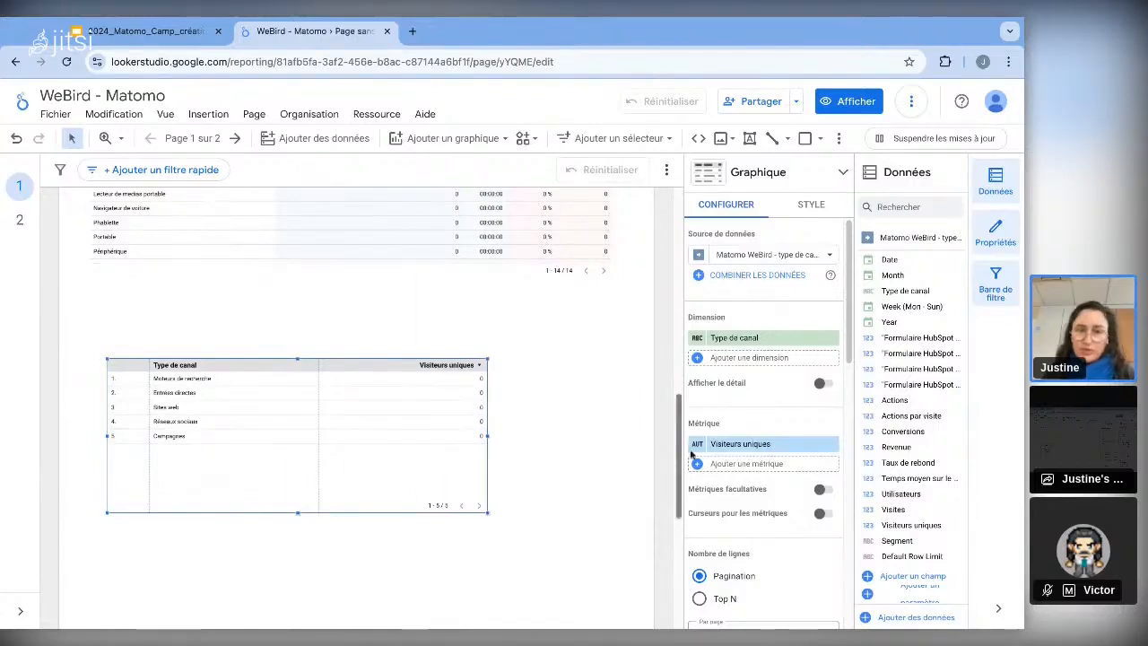
- Replace the channel-type table's metric with Visites, searching the metrics for "visite"
{"action": "left_click", "coordinate": [736, 445]}
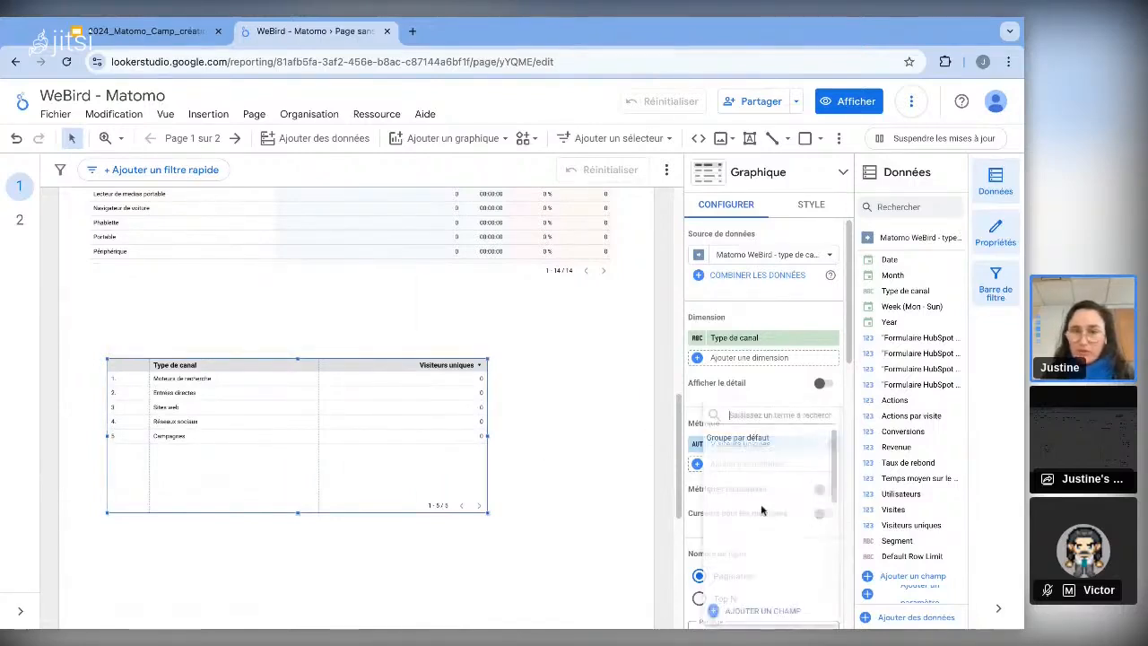
{"action": "type", "text": "visi"}
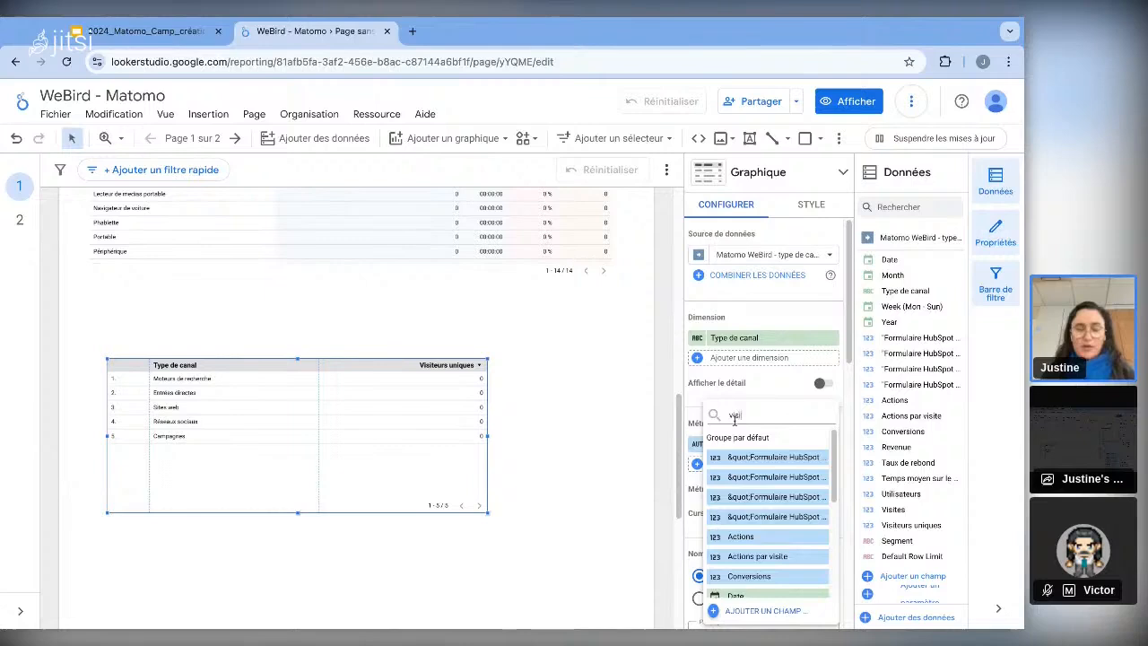
{"action": "type", "text": "te"}
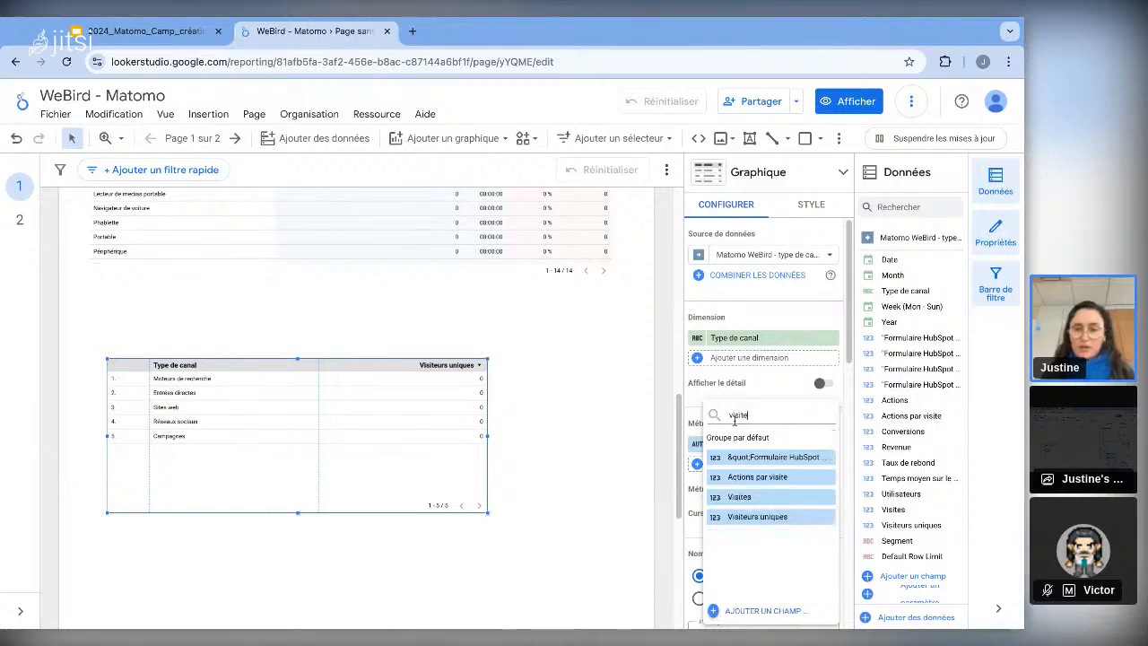
{"action": "left_click", "coordinate": [780, 499]}
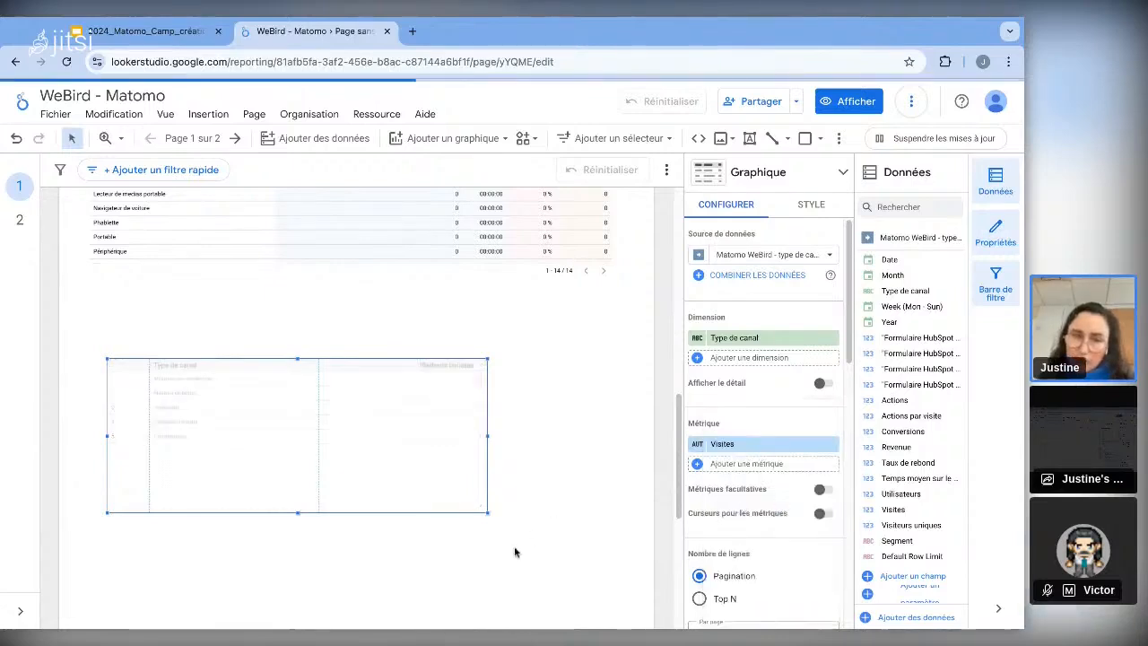
- Hide the row numbers in the channel-type table
{"action": "left_click", "coordinate": [812, 205]}
{"action": "scroll", "coordinate": [728, 541], "scroll_direction": "down", "scroll_amount": 3}
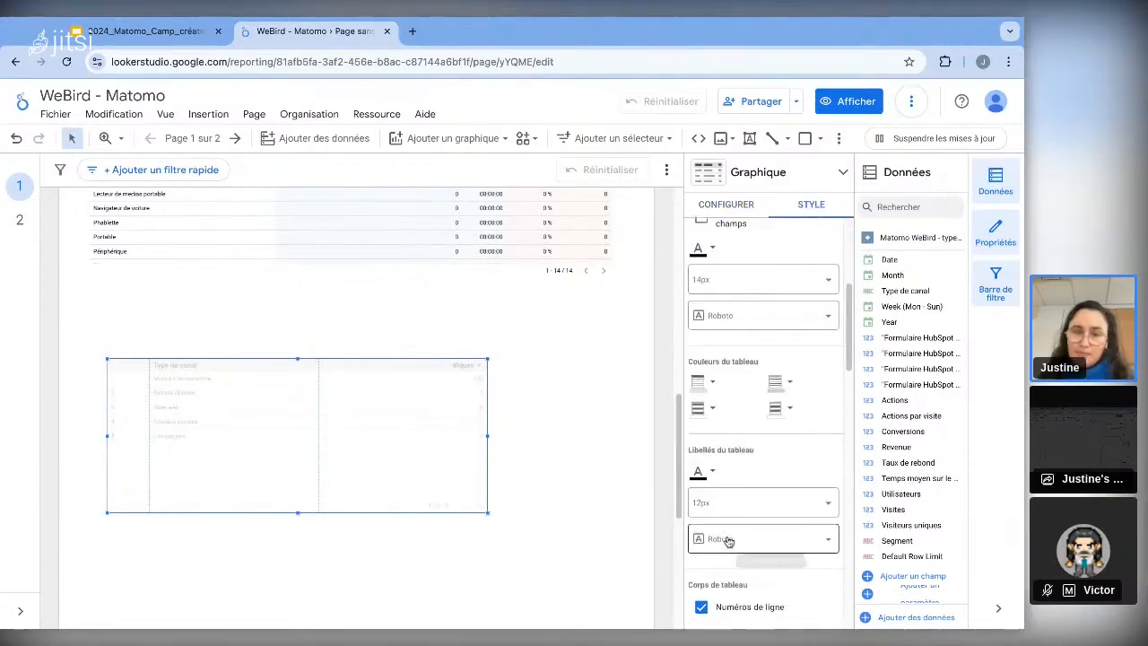
{"action": "left_click", "coordinate": [701, 607]}
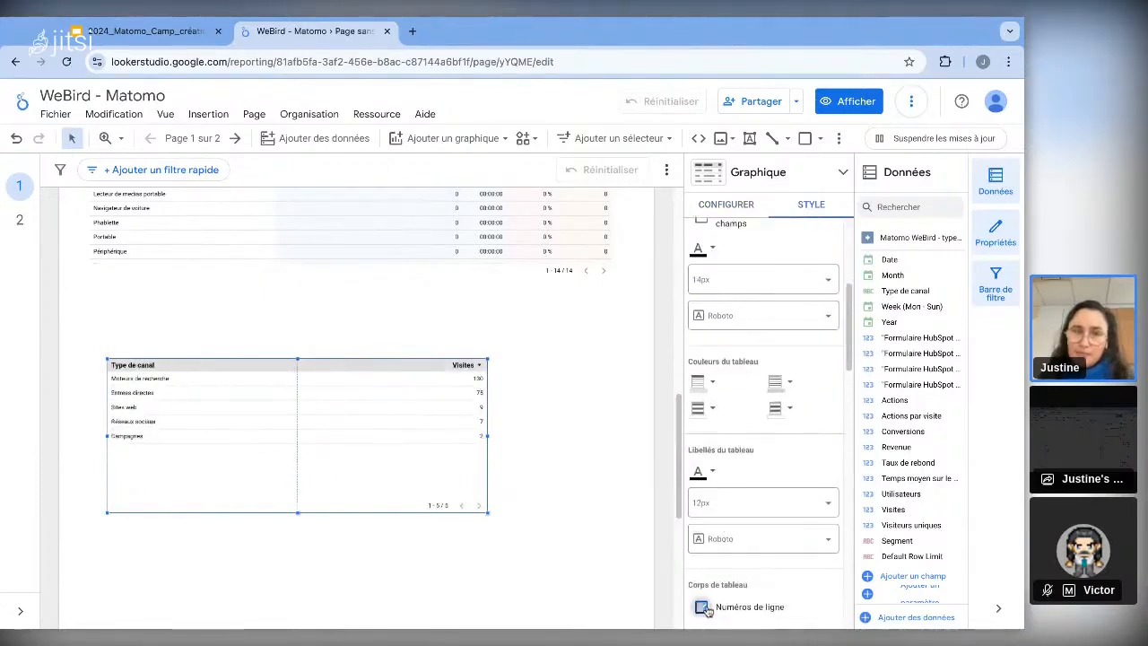
- Change the channel-type table's chart type to the table with heatmap
{"action": "left_click", "coordinate": [738, 206]}
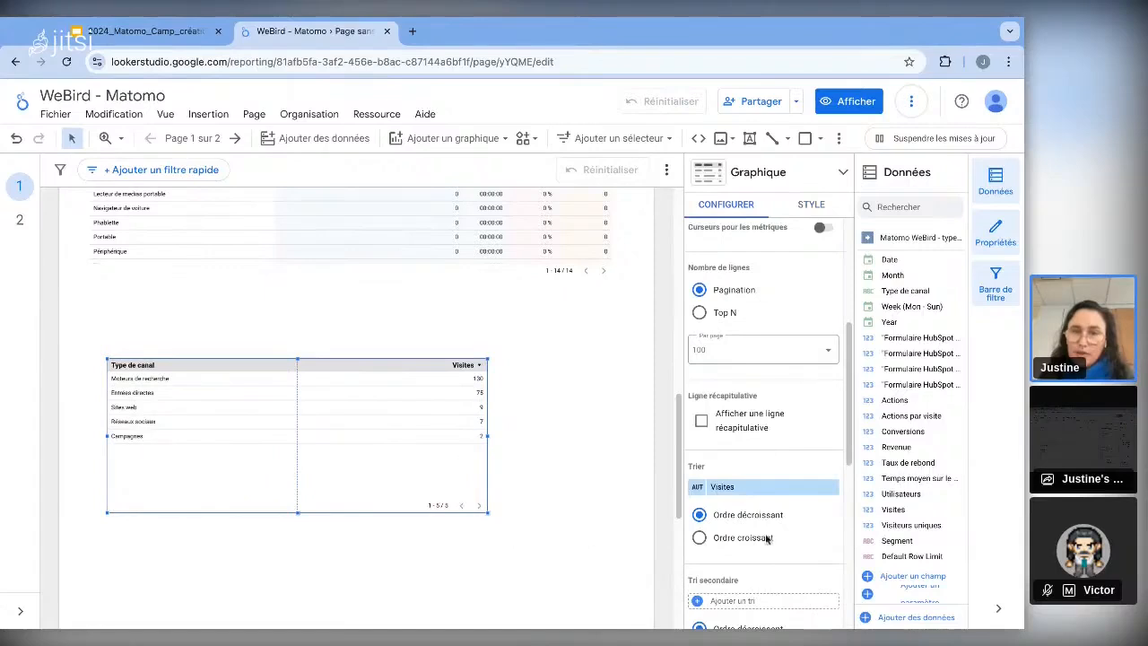
{"action": "scroll", "coordinate": [720, 412], "scroll_direction": "up", "scroll_amount": 5}
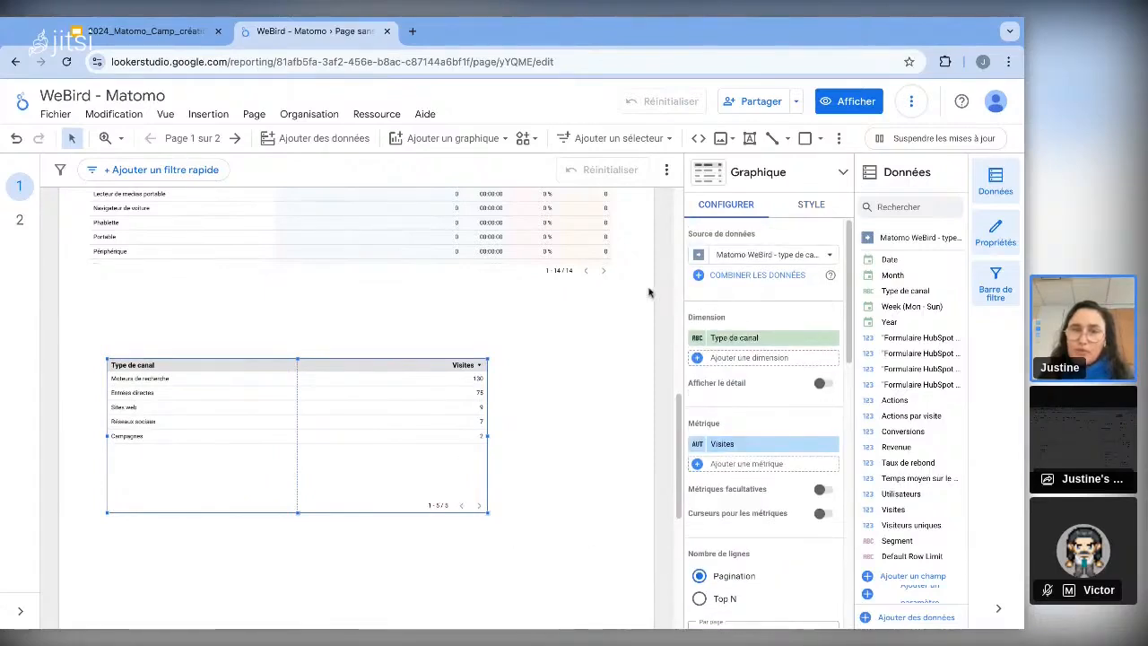
{"action": "left_click", "coordinate": [808, 207]}
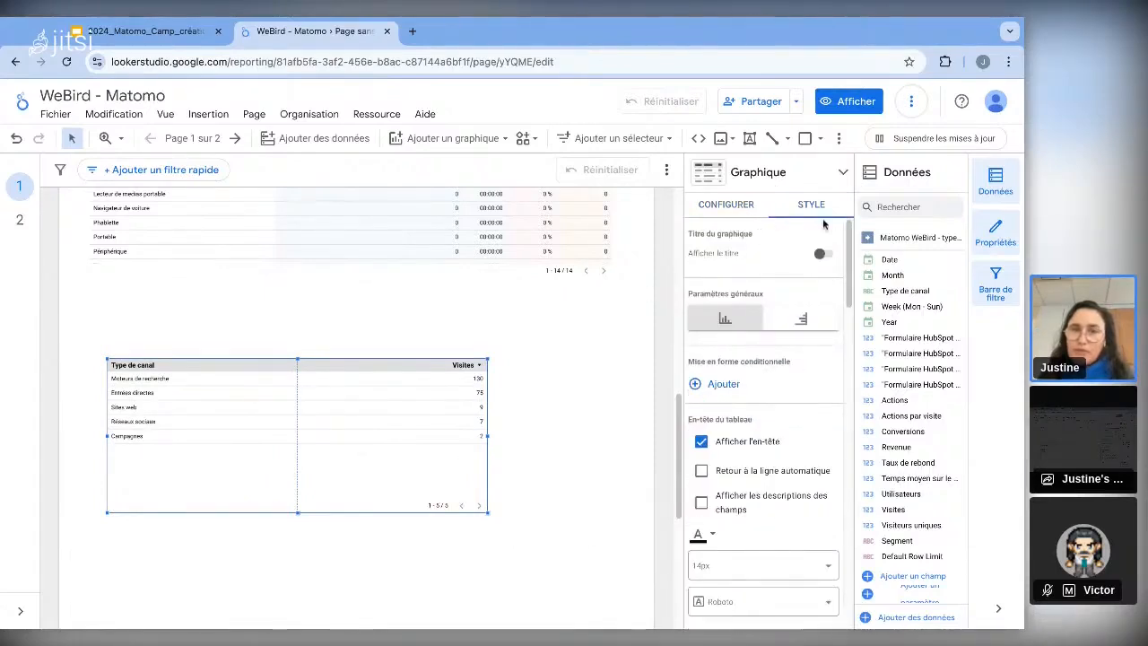
{"action": "left_click", "coordinate": [773, 175]}
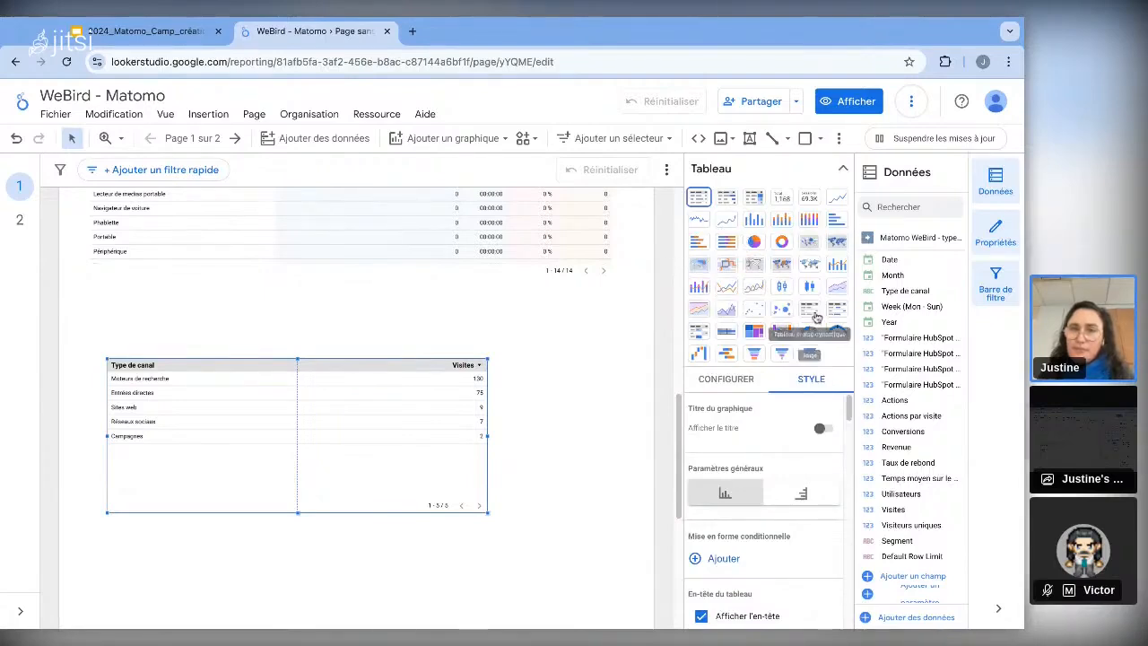
{"action": "left_click", "coordinate": [756, 199]}
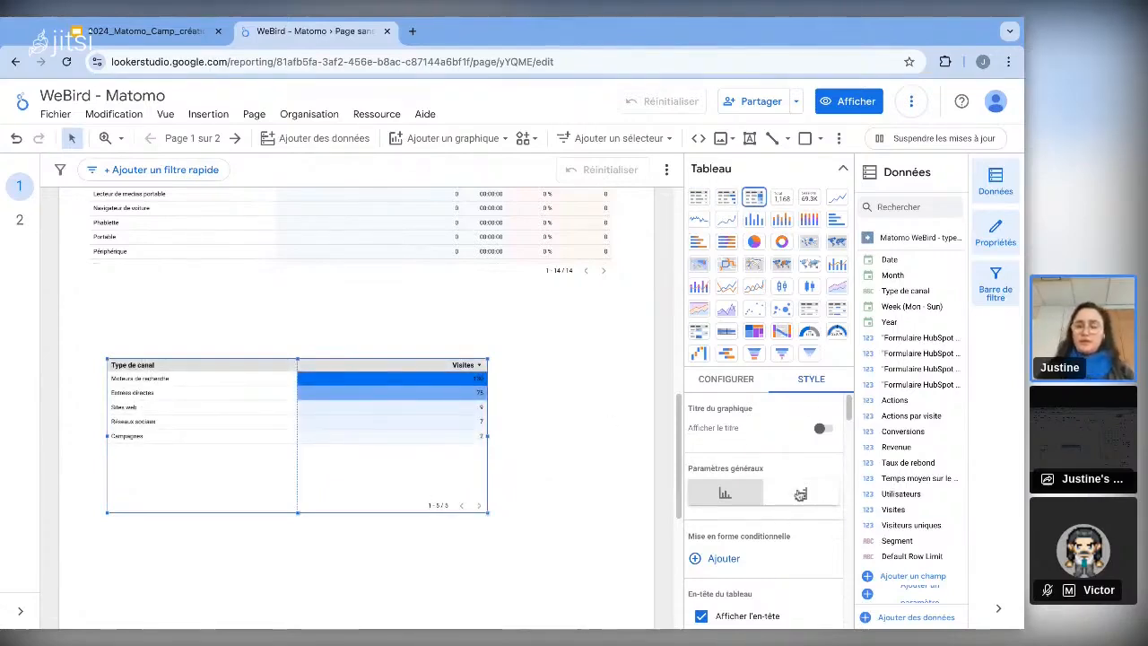
- Add Taux de rebond and Temps moyen sur le site web as metrics to the channel-type table
{"action": "scroll", "coordinate": [807, 512], "scroll_direction": "down", "scroll_amount": 3}
{"action": "left_click", "coordinate": [706, 384]}
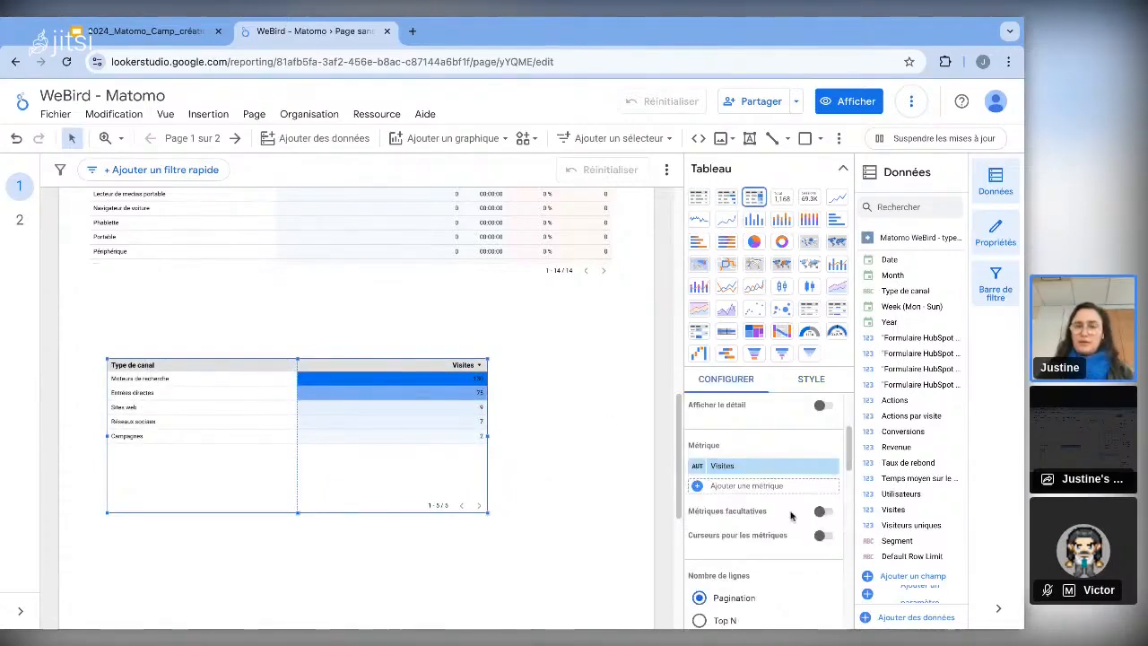
{"action": "left_click", "coordinate": [700, 486]}
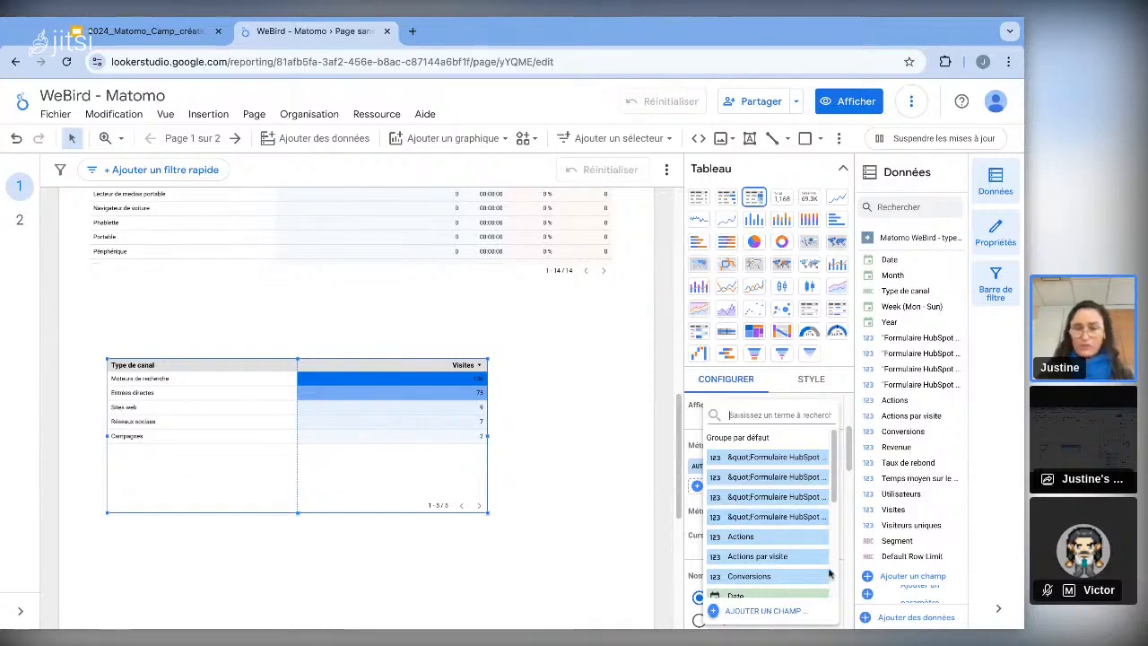
{"action": "scroll", "coordinate": [783, 530], "scroll_direction": "down", "scroll_amount": 1}
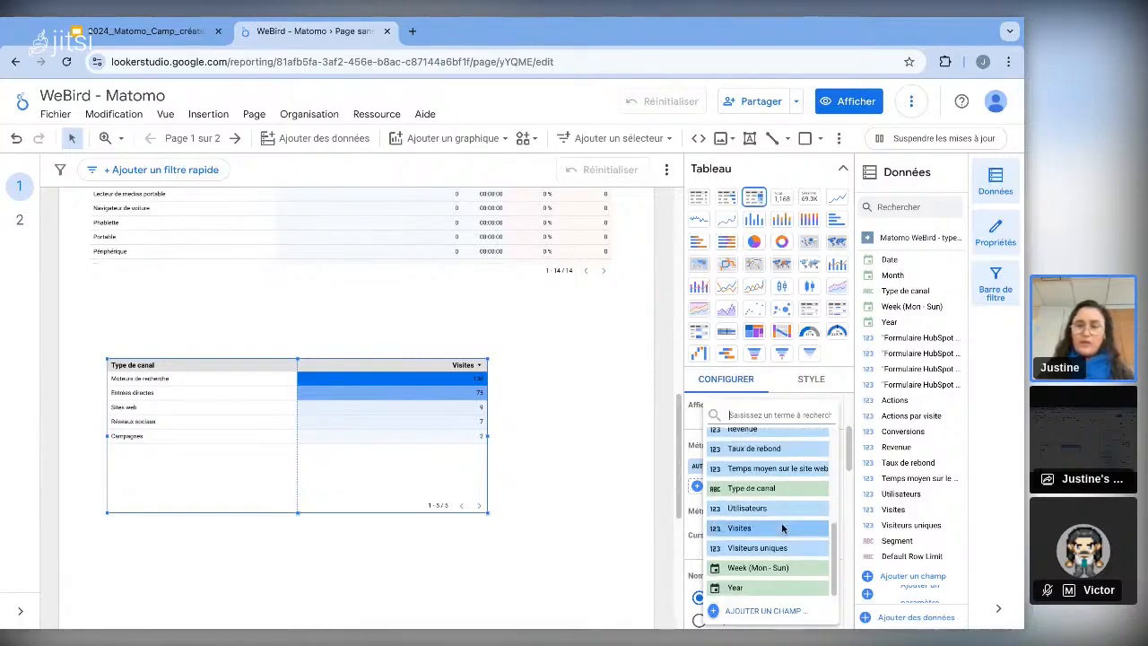
{"action": "scroll", "coordinate": [753, 525], "scroll_direction": "up", "scroll_amount": 5}
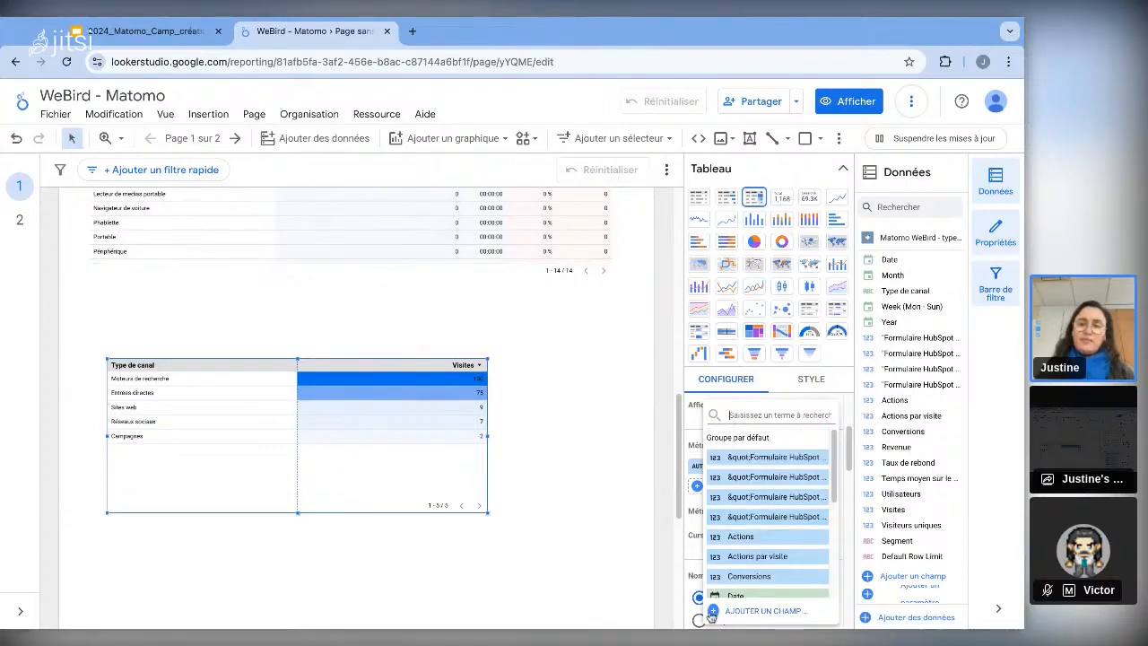
{"action": "scroll", "coordinate": [749, 529], "scroll_direction": "down", "scroll_amount": 3}
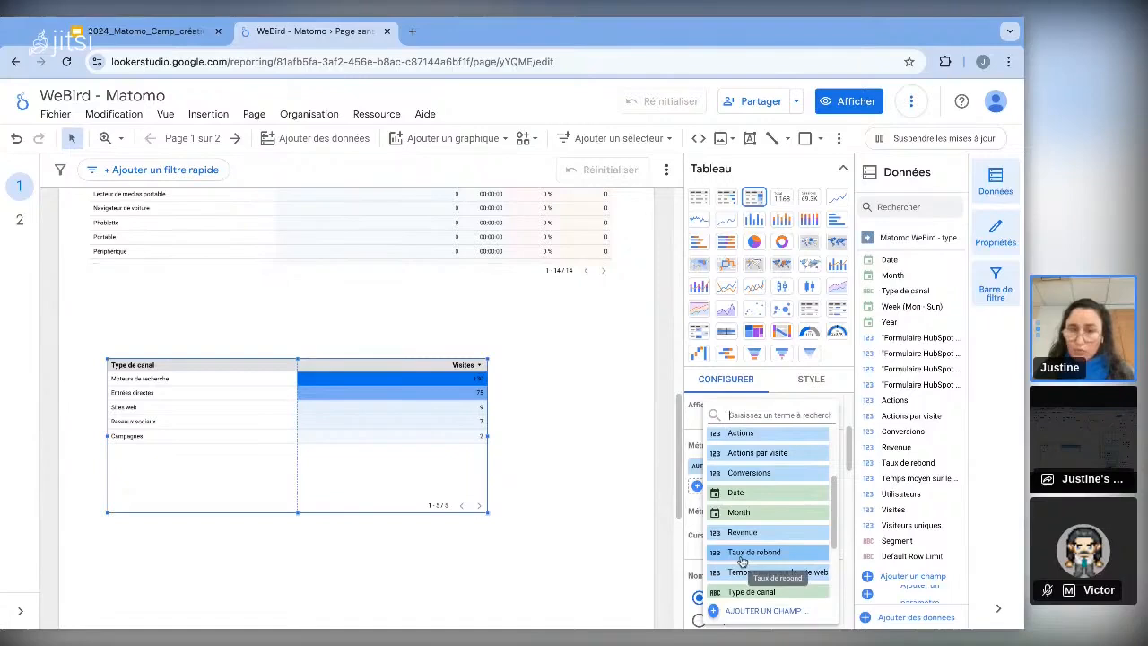
{"action": "left_click", "coordinate": [743, 553]}
{"action": "left_click", "coordinate": [744, 505]}
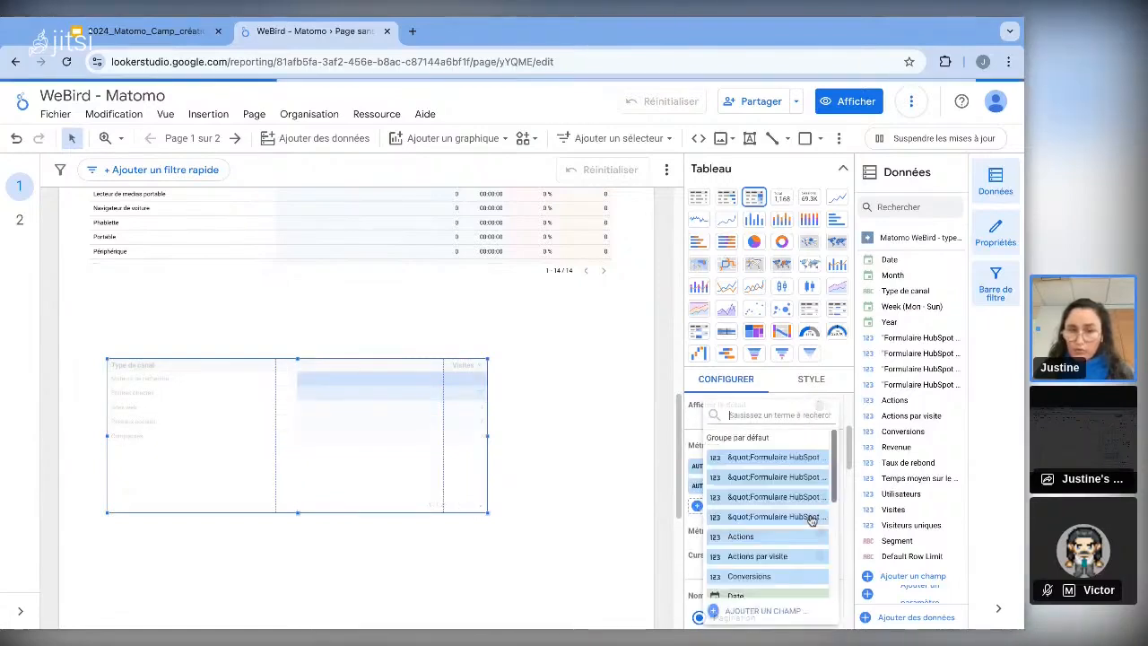
{"action": "scroll", "coordinate": [771, 516], "scroll_direction": "down", "scroll_amount": 5}
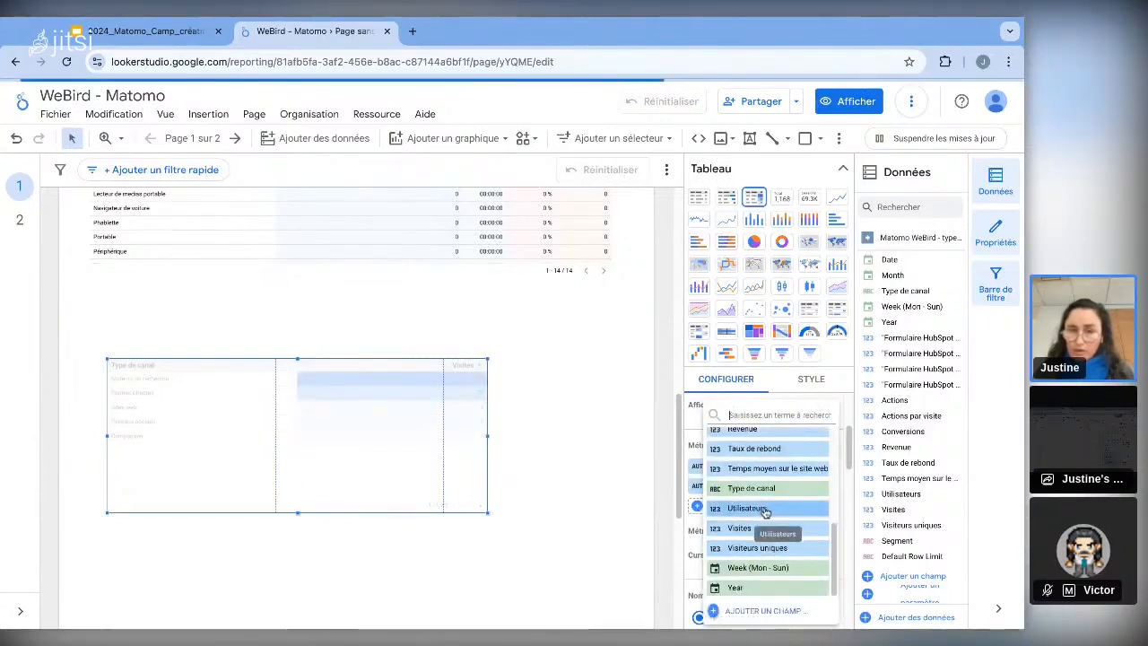
{"action": "left_click", "coordinate": [777, 470]}
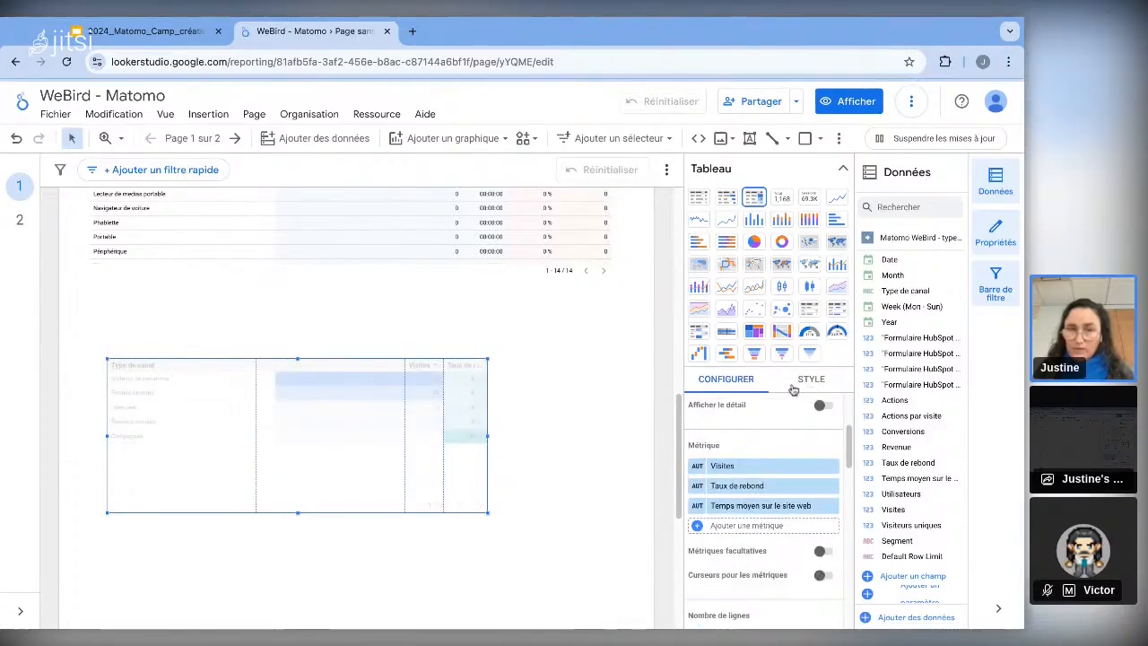
- Move the channel-type table up to align with the table above it and widen it across most of the page
{"action": "left_click_drag", "start_coordinate": [402, 351], "coordinate": [404, 353]}
{"action": "left_click_drag", "start_coordinate": [471, 473], "coordinate": [551, 460]}
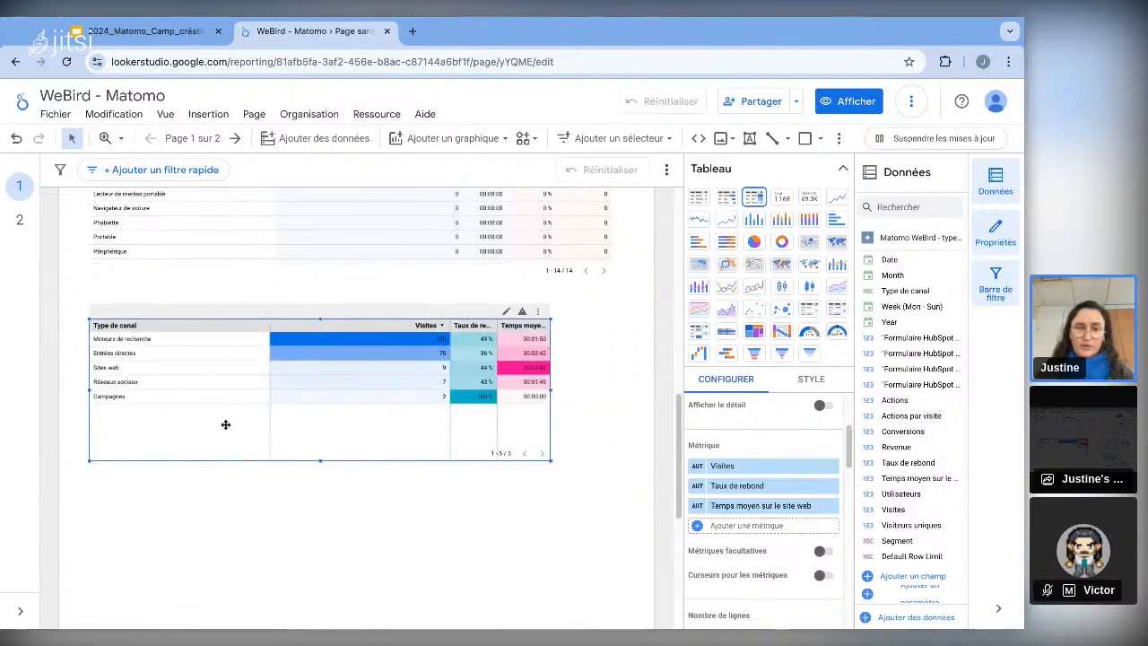
{"action": "left_click", "coordinate": [235, 525]}
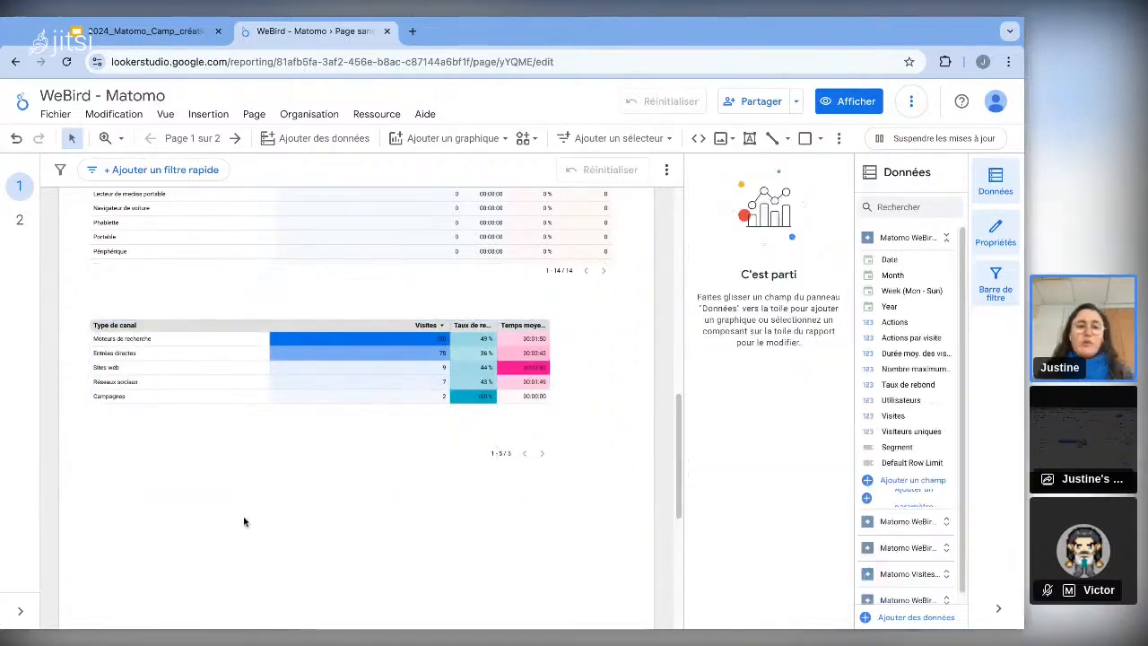
- Insert a scorecard below the channel-type table
{"action": "left_click", "coordinate": [208, 114]}
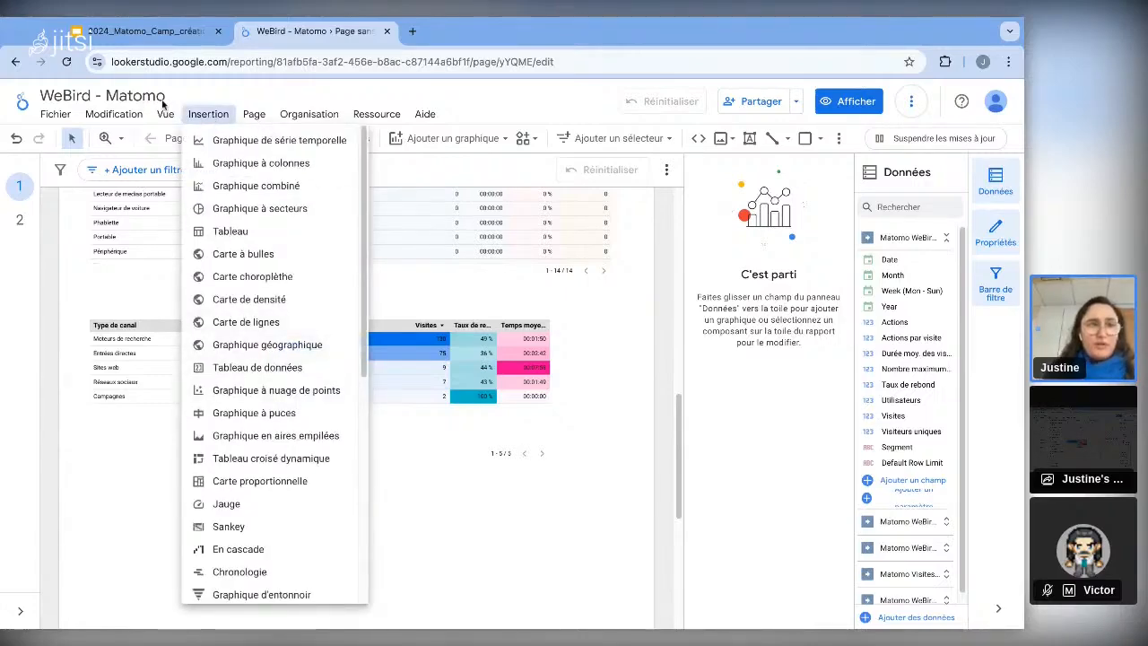
{"action": "left_click", "coordinate": [166, 115]}
{"action": "left_click", "coordinate": [197, 114]}
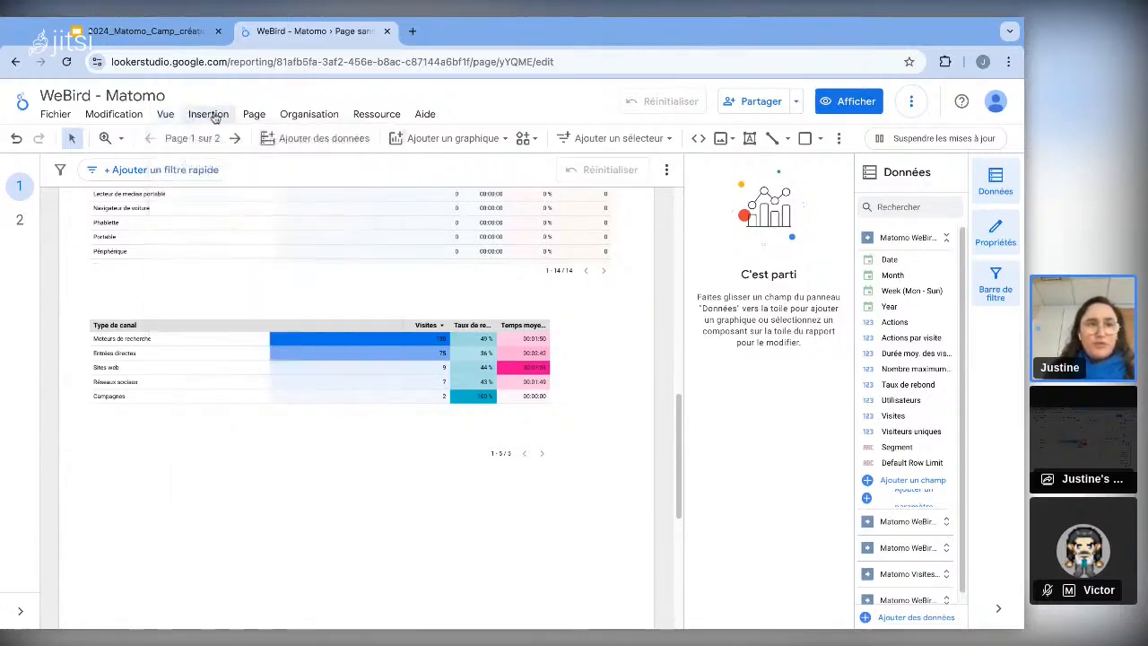
{"action": "left_click", "coordinate": [209, 114]}
{"action": "left_click", "coordinate": [271, 375]}
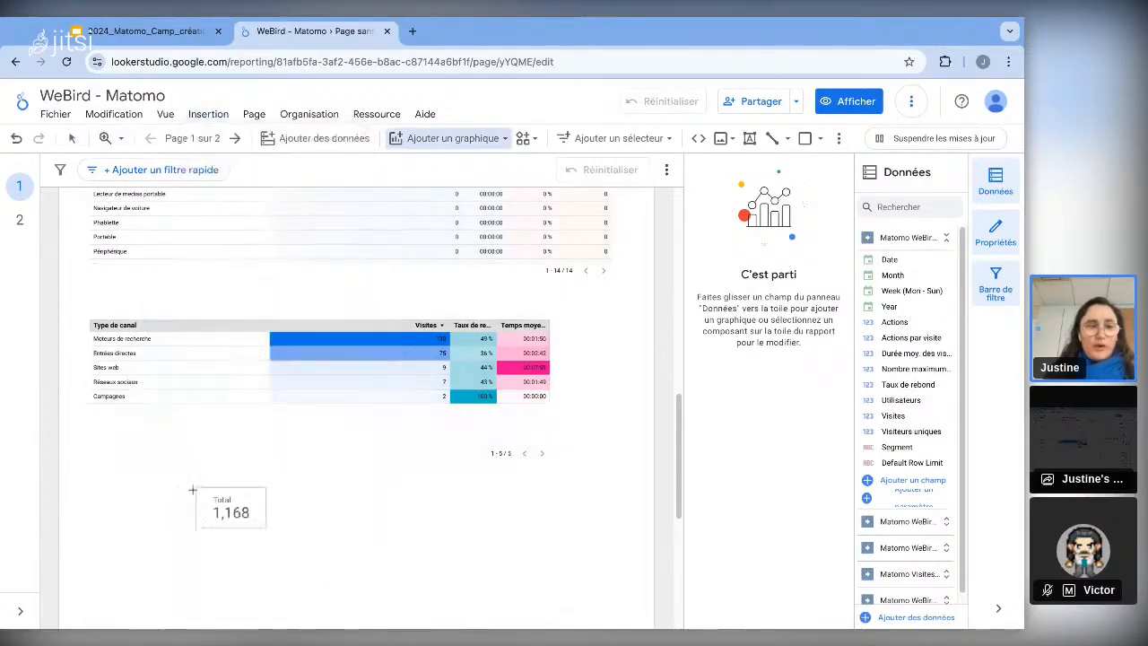
{"action": "left_click", "coordinate": [145, 511]}
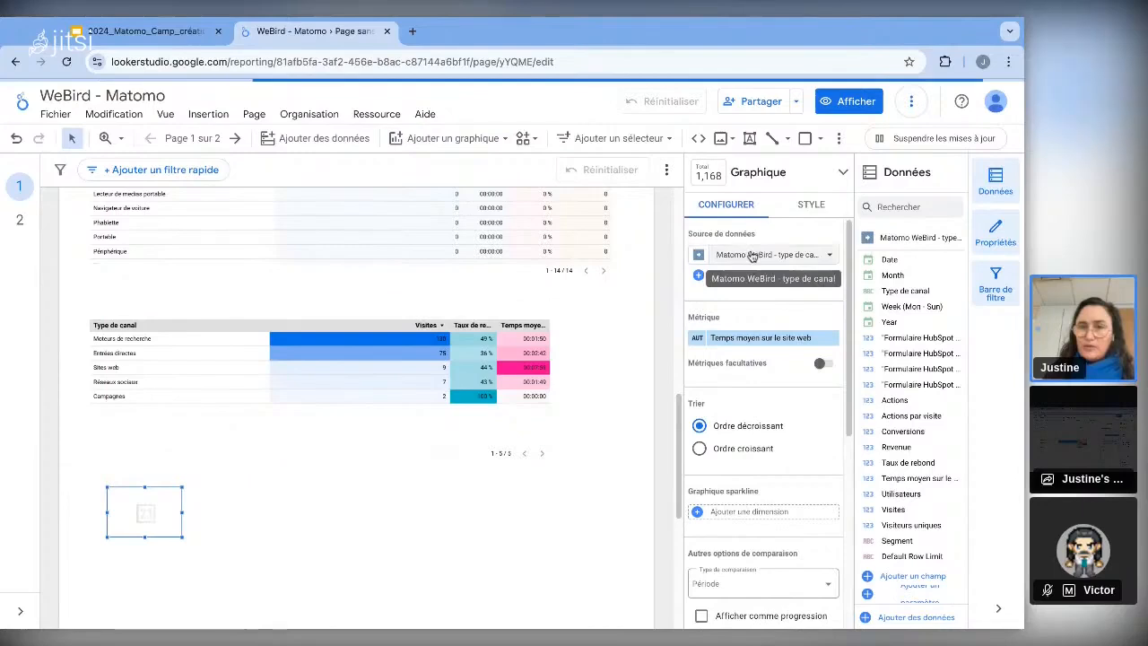
{"action": "left_click", "coordinate": [749, 338]}
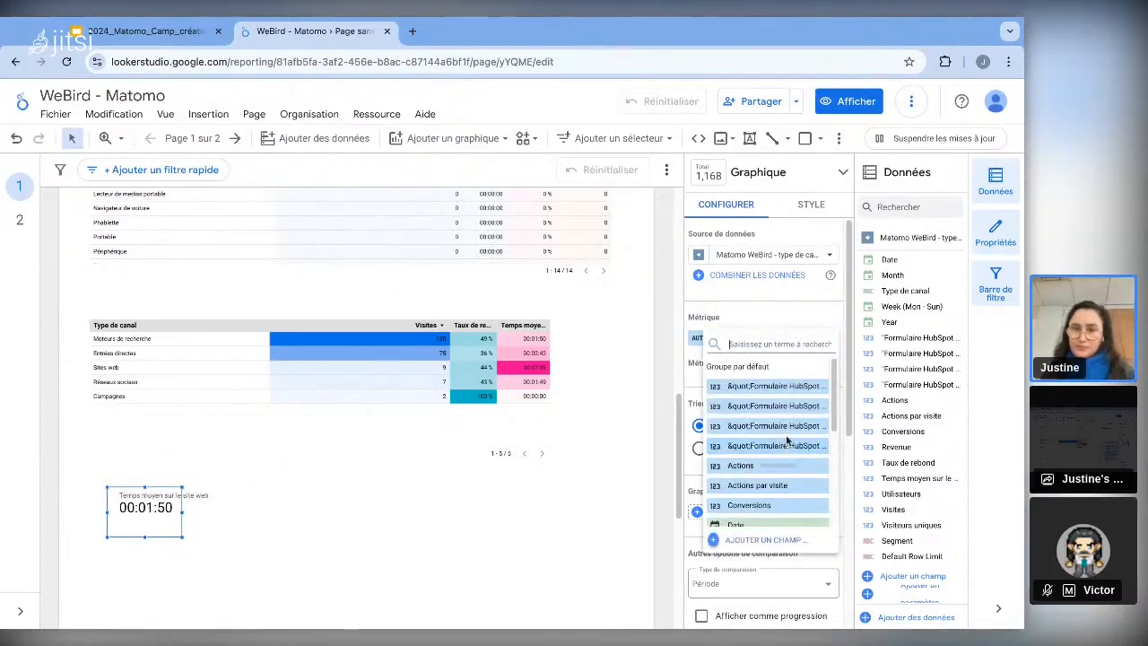
{"action": "scroll", "coordinate": [786, 440], "scroll_direction": "down", "scroll_amount": 5}
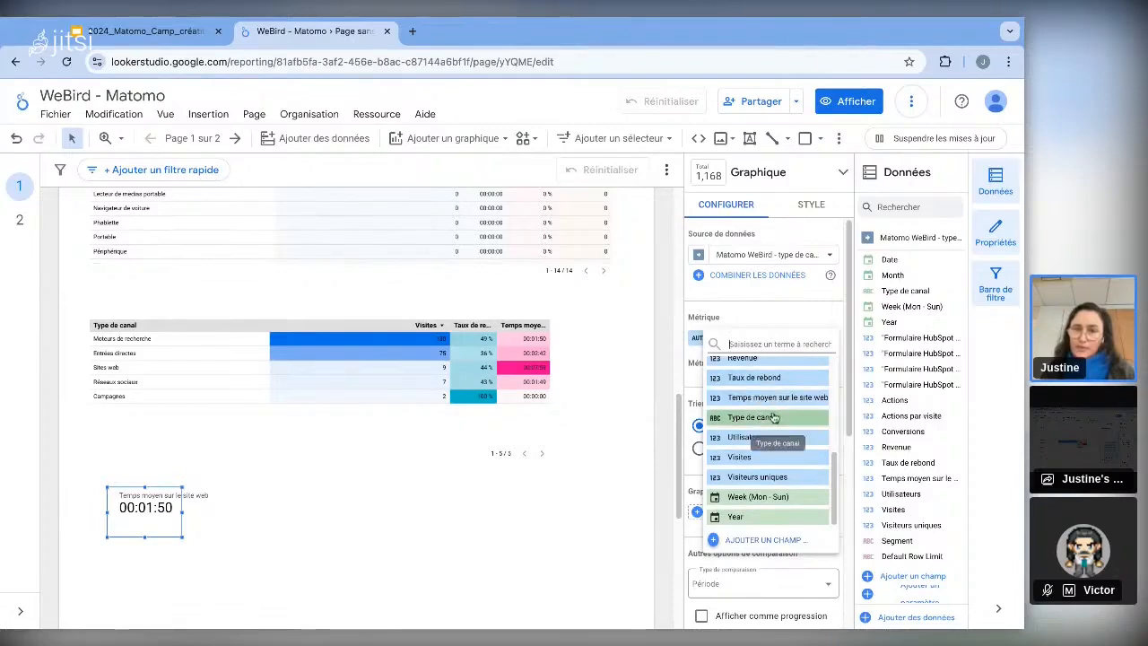
{"action": "left_click", "coordinate": [242, 532]}
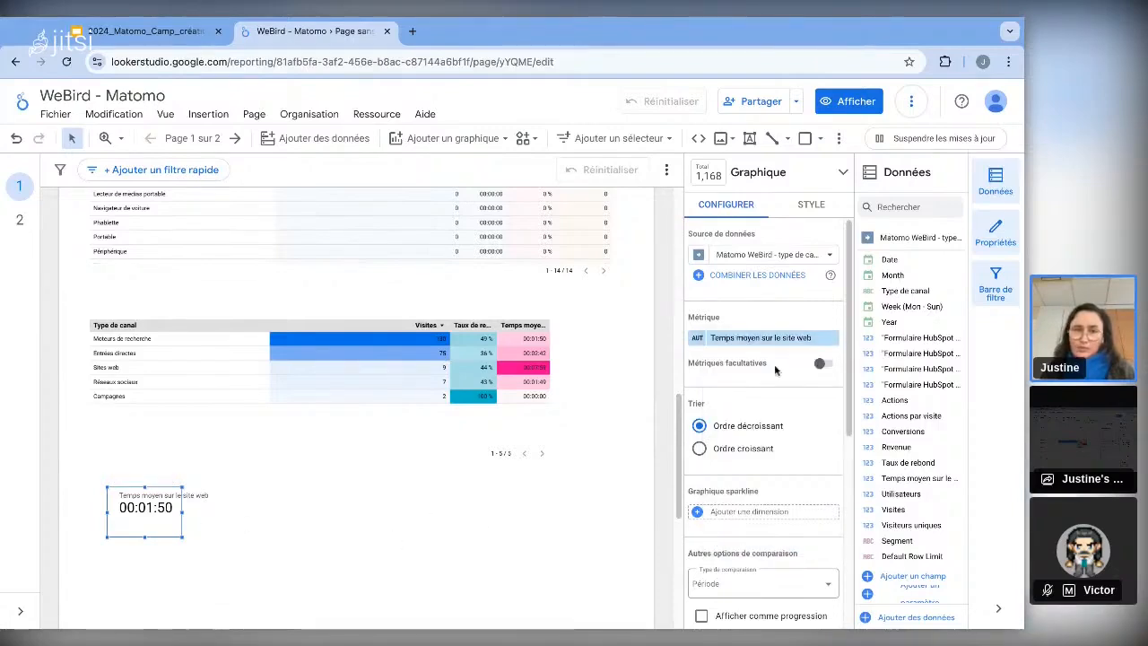
{"action": "left_click", "coordinate": [768, 337]}
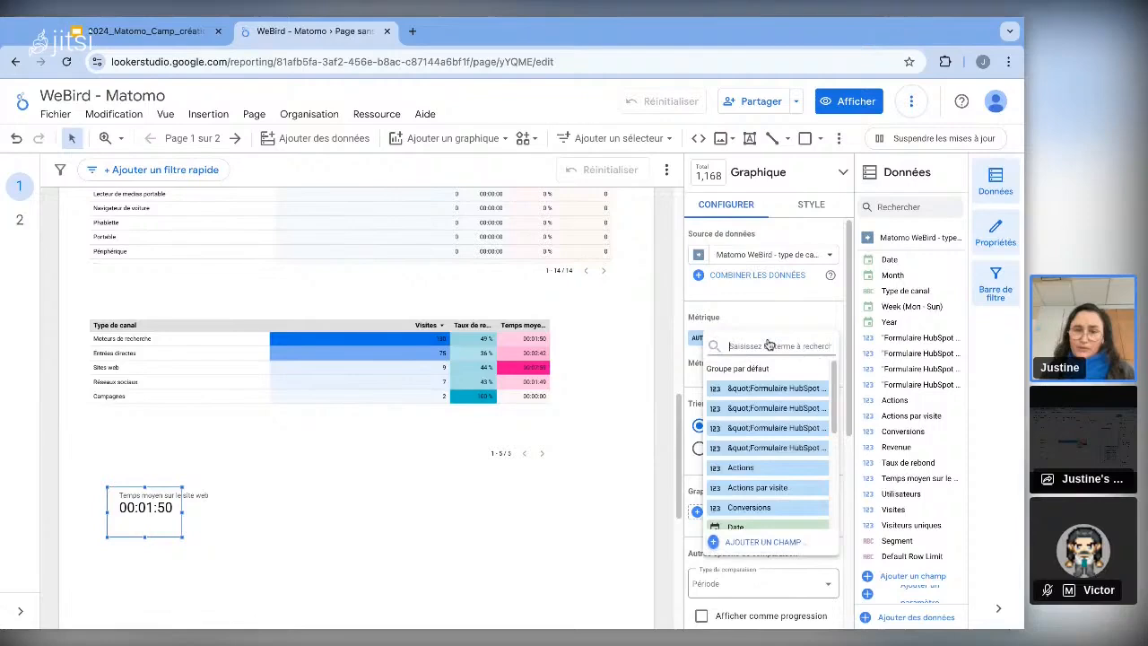
{"action": "type", "text": "mo"}
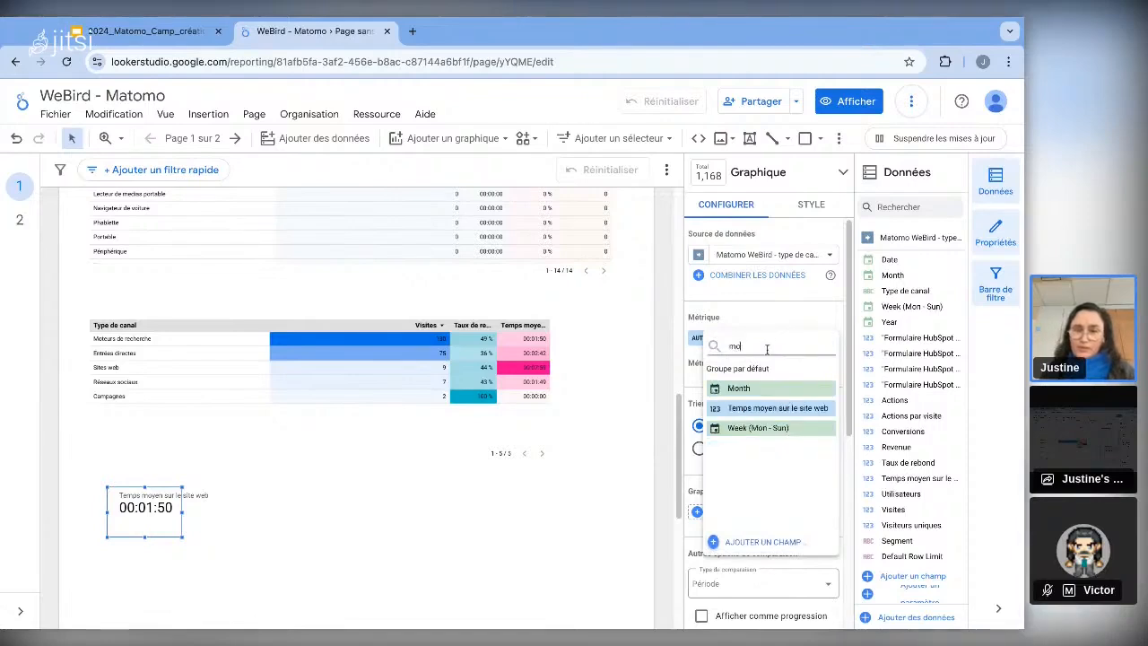
{"action": "type", "text": "t"}
{"action": "key", "text": "Escape"}
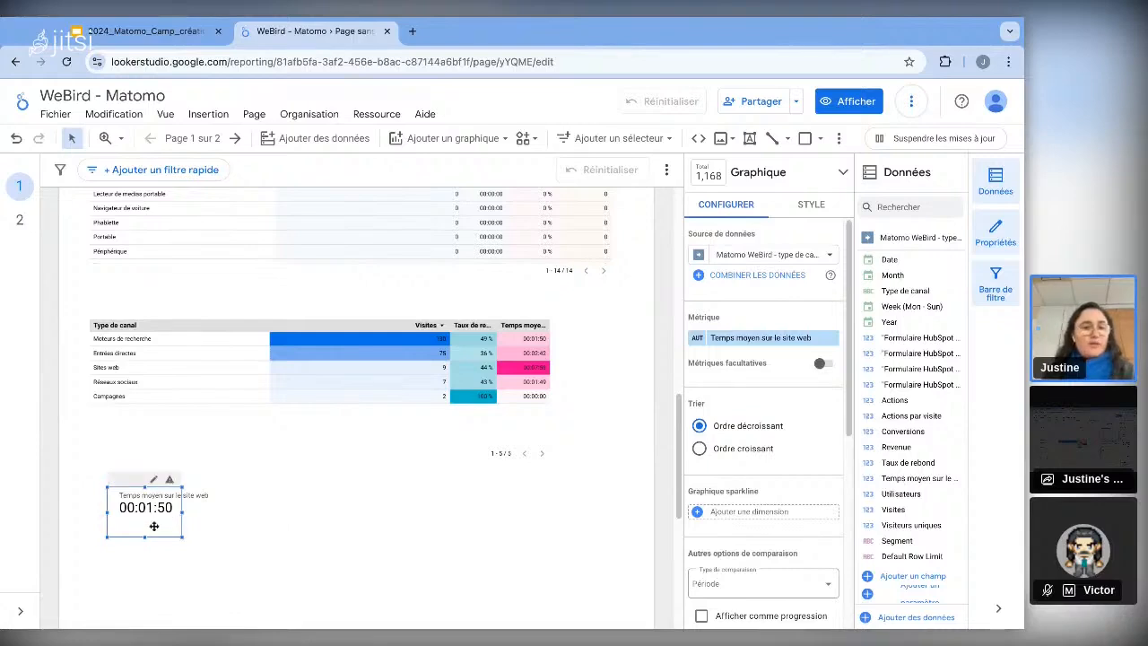
- Set the Temps moyen sur le site web scorecard's comparison period to Année précédente, and shift and slightly enlarge the scorecard
{"action": "left_click_drag", "start_coordinate": [154, 527], "coordinate": [152, 524]}
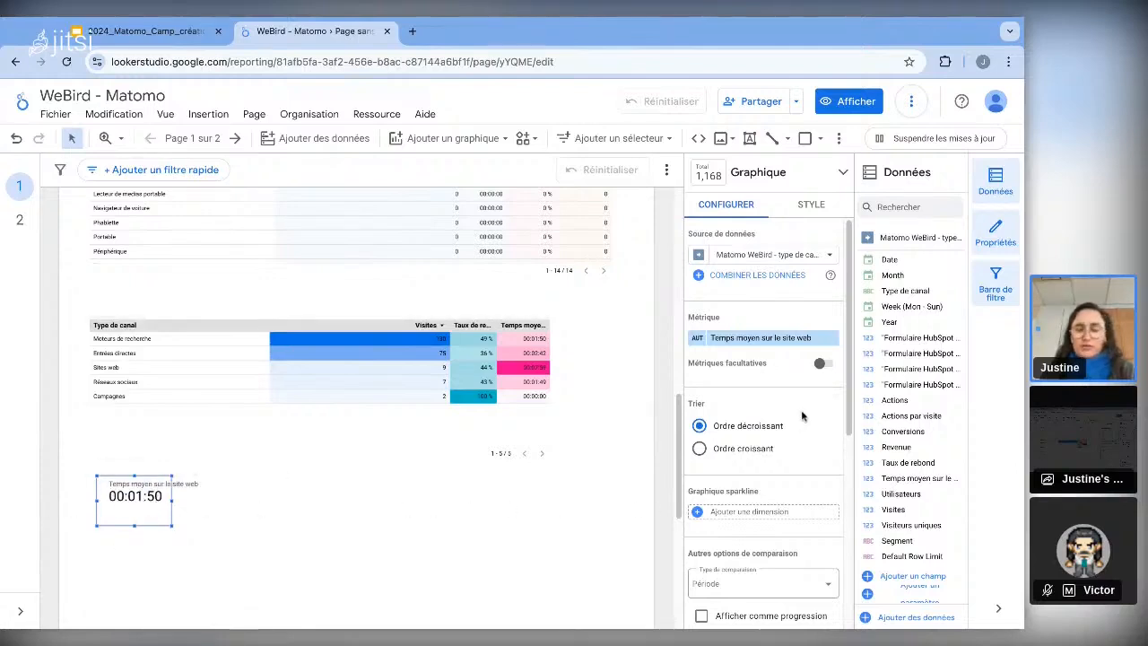
{"action": "scroll", "coordinate": [802, 415], "scroll_direction": "down", "scroll_amount": 4}
{"action": "scroll", "coordinate": [772, 403], "scroll_direction": "up", "scroll_amount": 1}
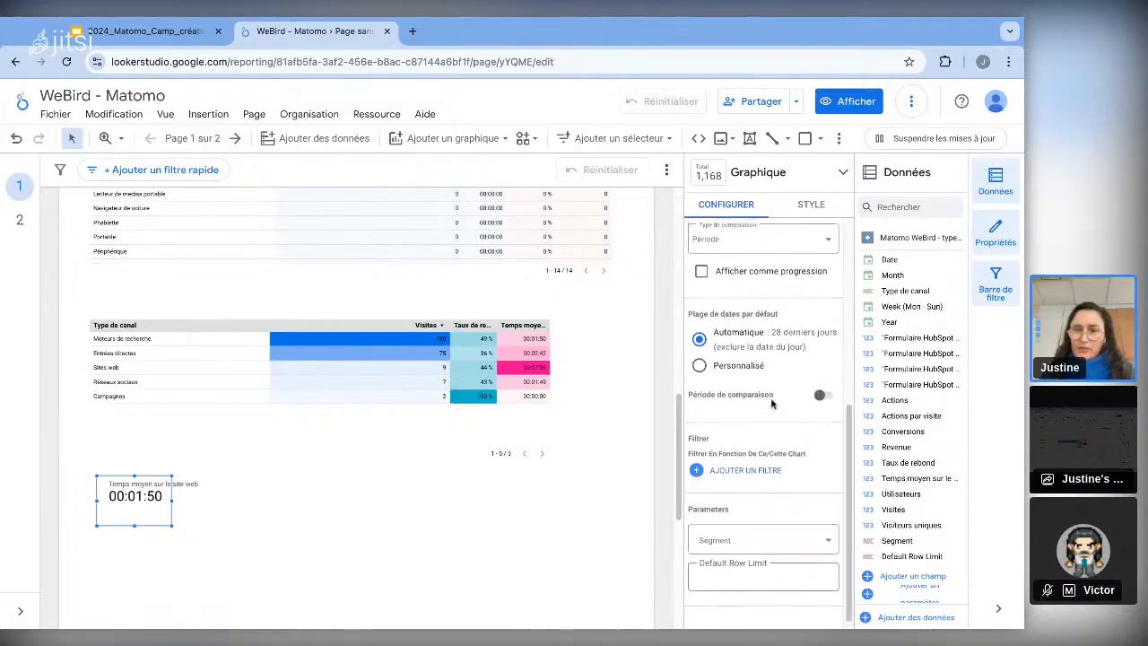
{"action": "scroll", "coordinate": [772, 405], "scroll_direction": "up", "scroll_amount": 1}
{"action": "scroll", "coordinate": [771, 404], "scroll_direction": "down", "scroll_amount": 1}
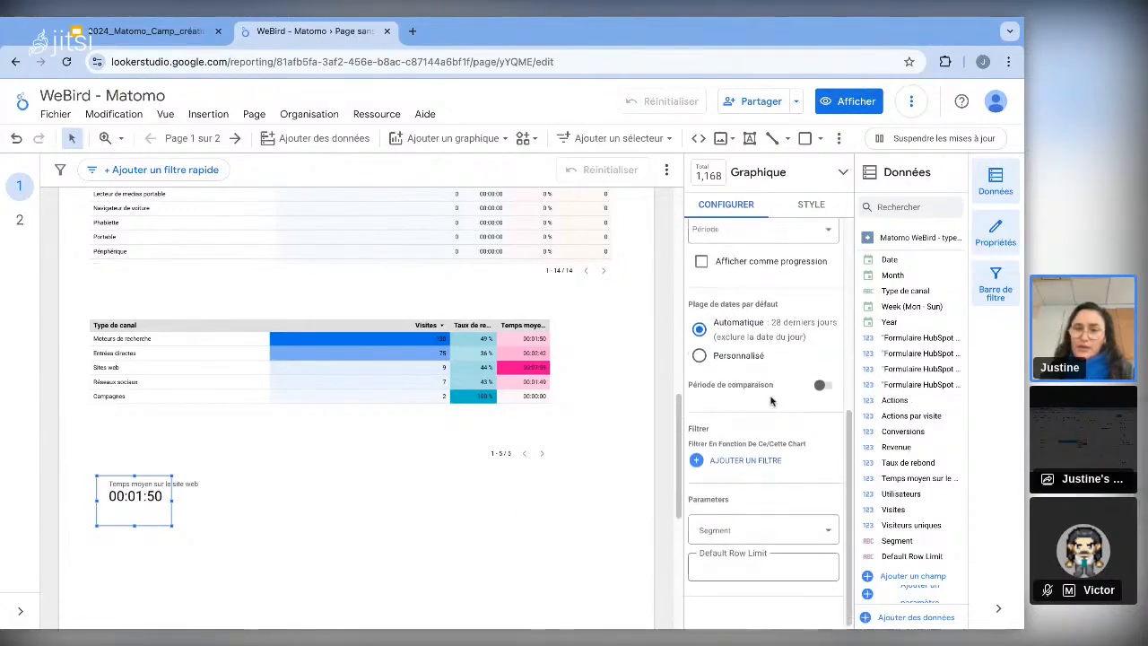
{"action": "scroll", "coordinate": [774, 408], "scroll_direction": "up", "scroll_amount": 3}
{"action": "scroll", "coordinate": [774, 408], "scroll_direction": "up", "scroll_amount": 2}
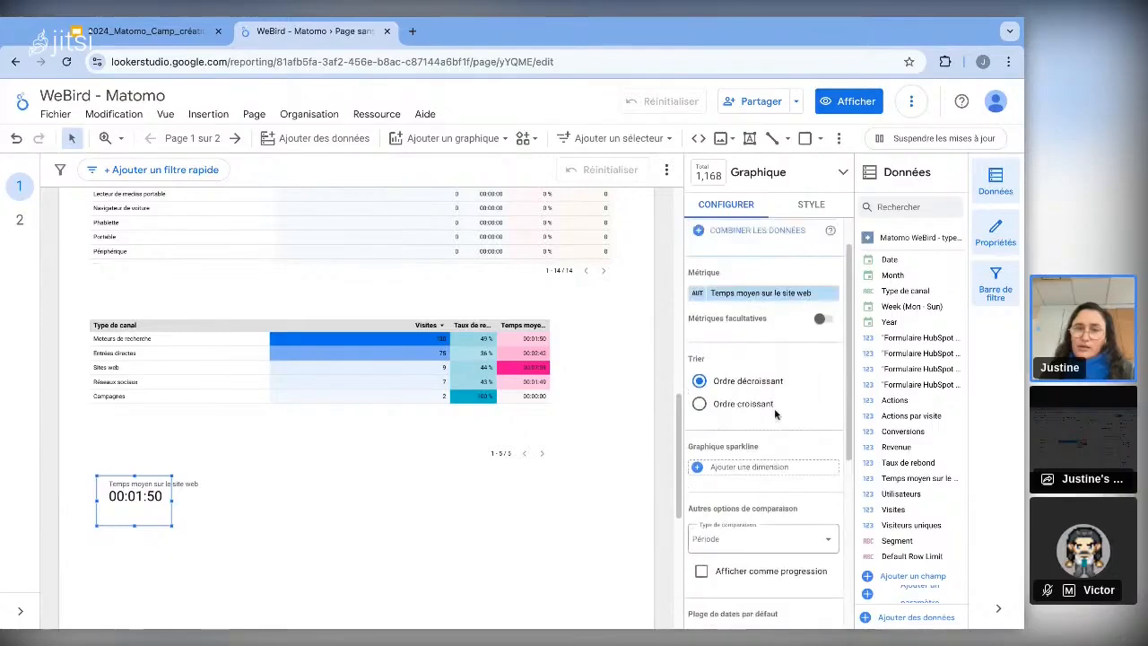
{"action": "scroll", "coordinate": [776, 411], "scroll_direction": "down", "scroll_amount": 1}
{"action": "scroll", "coordinate": [778, 414], "scroll_direction": "down", "scroll_amount": 4}
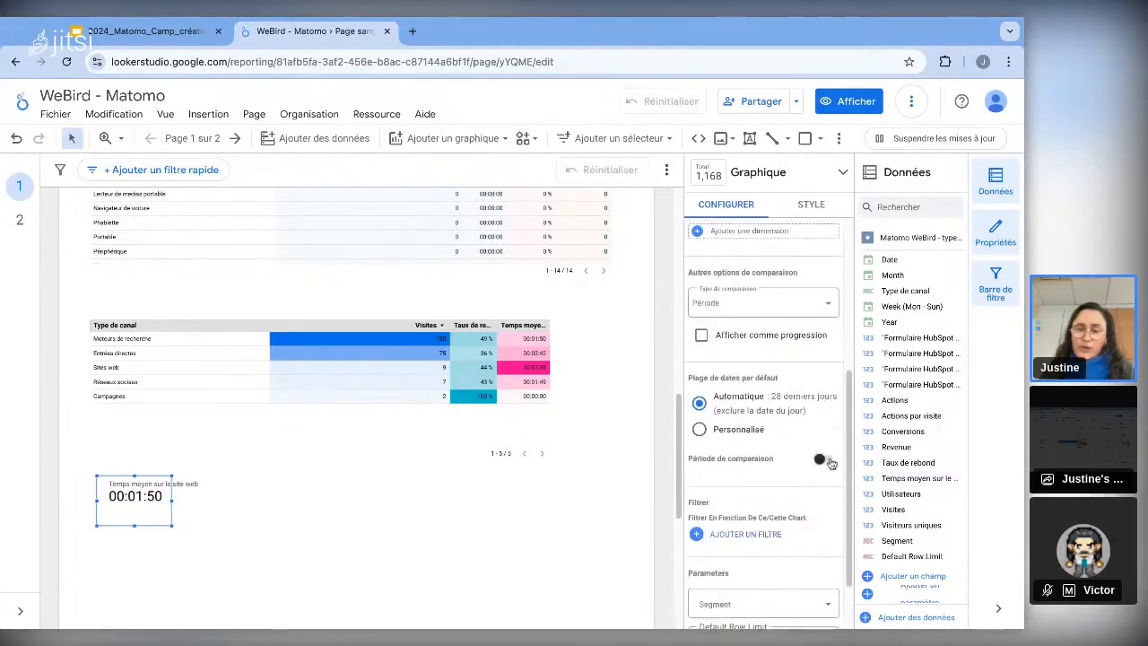
{"action": "left_click", "coordinate": [825, 460]}
{"action": "scroll", "coordinate": [771, 471], "scroll_direction": "down", "scroll_amount": 2}
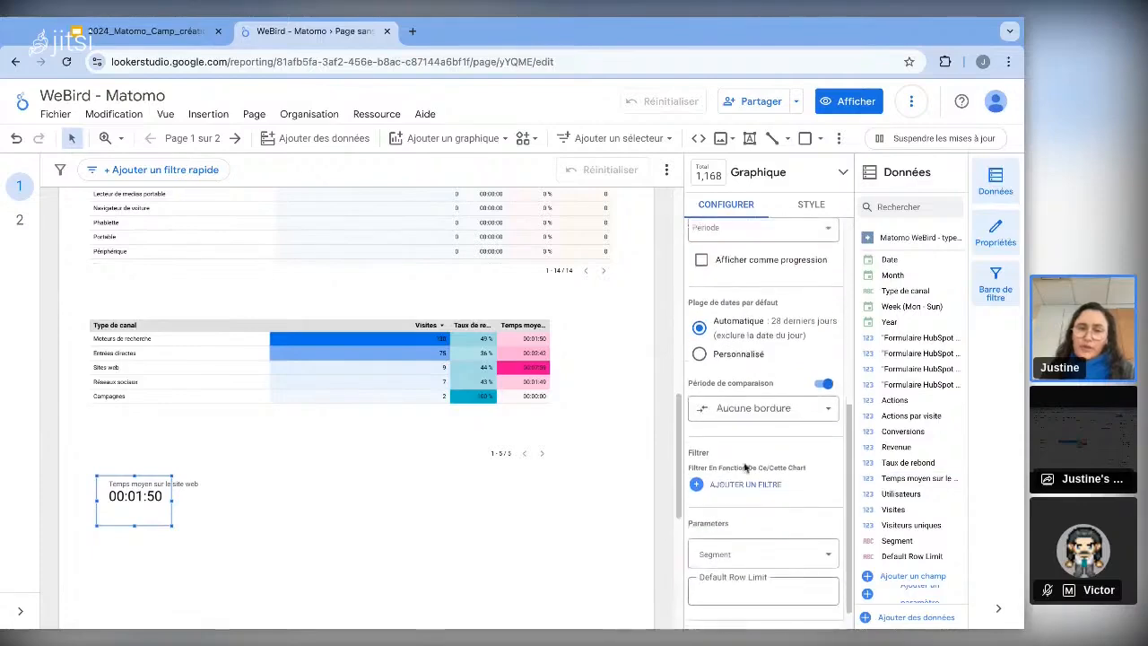
{"action": "left_click", "coordinate": [804, 414]}
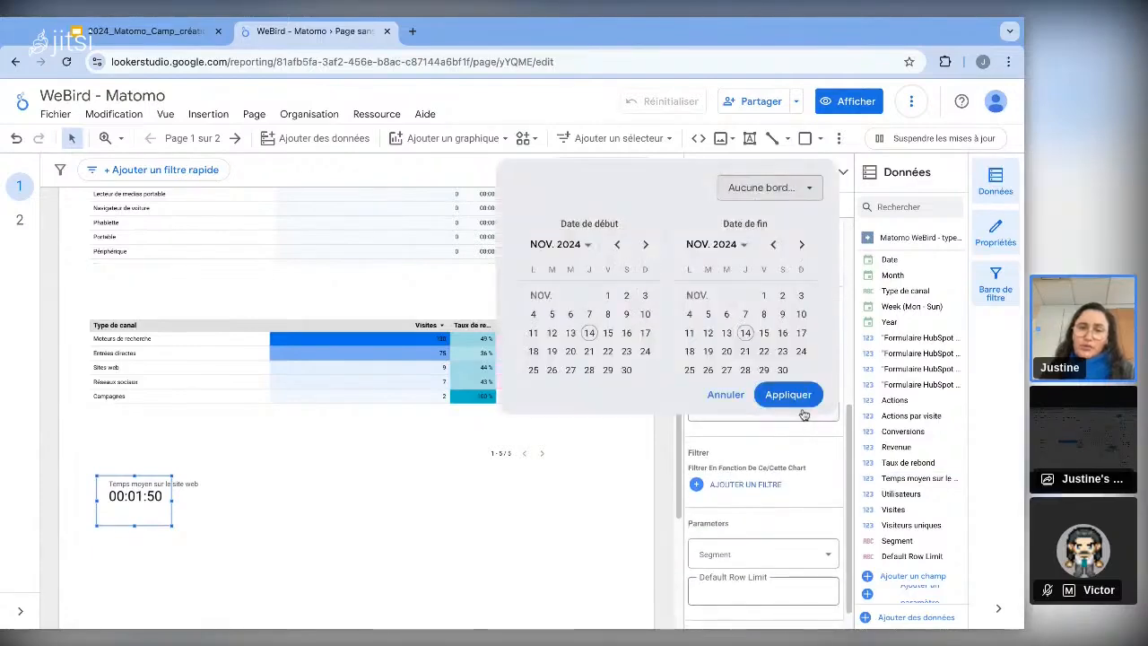
{"action": "left_click", "coordinate": [780, 185]}
{"action": "left_click", "coordinate": [775, 290]}
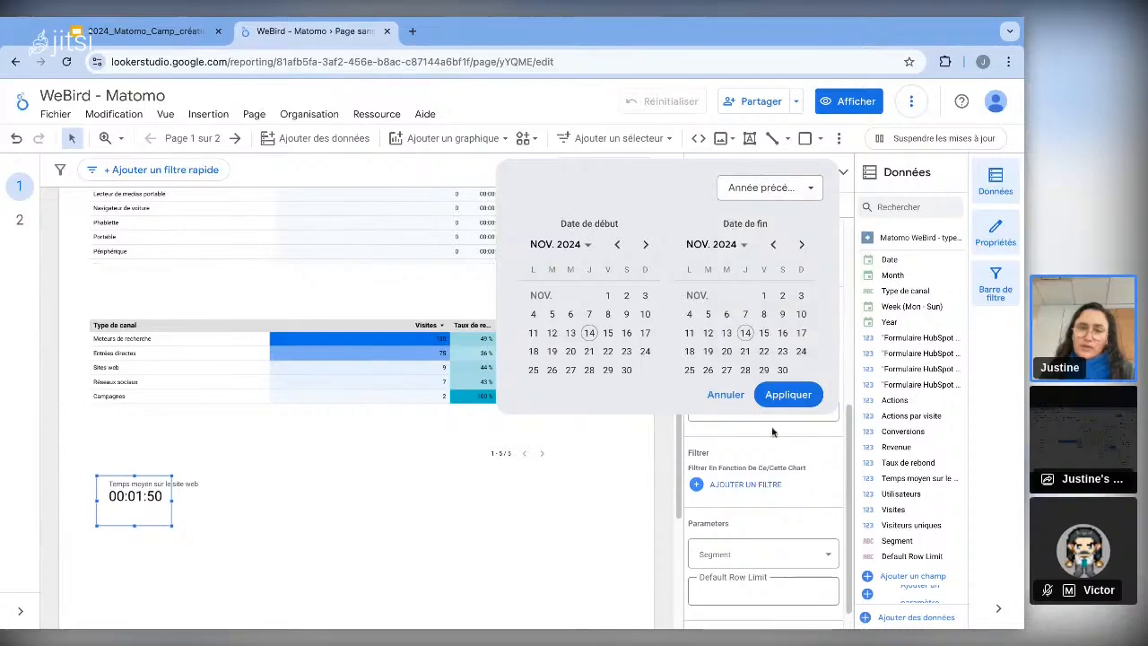
{"action": "left_click", "coordinate": [788, 394]}
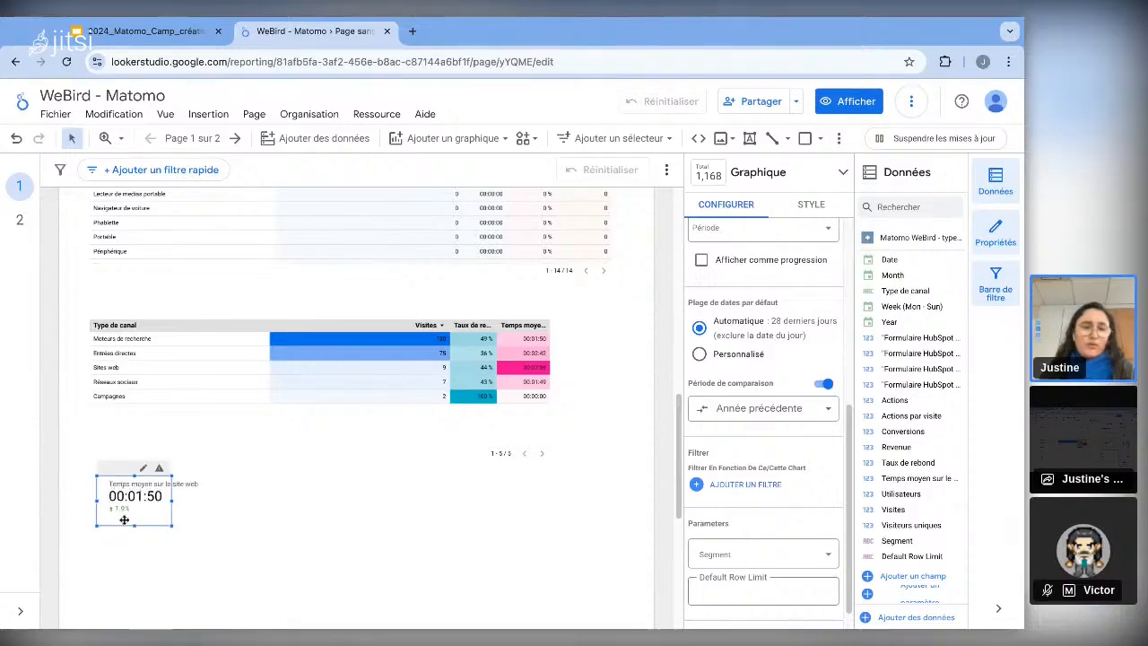
{"action": "left_click_drag", "start_coordinate": [172, 526], "coordinate": [188, 531]}
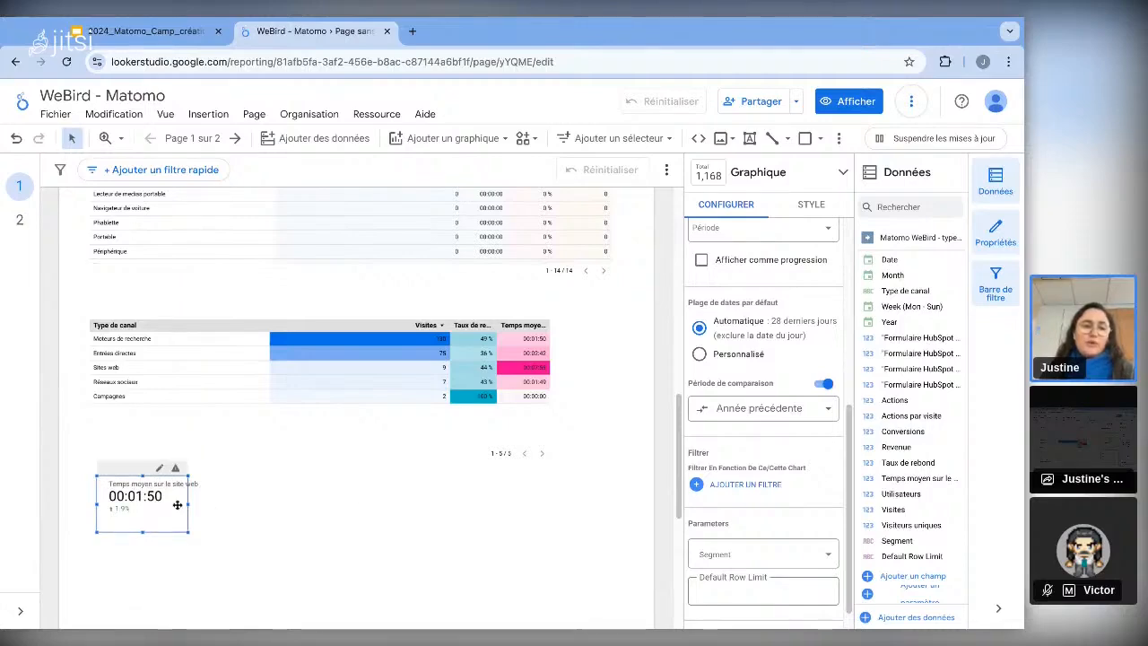
- Enable the comparison period on the Taux de rebond scorecard and set it to Période précédente
{"action": "scroll", "coordinate": [272, 493], "scroll_direction": "up", "scroll_amount": 10}
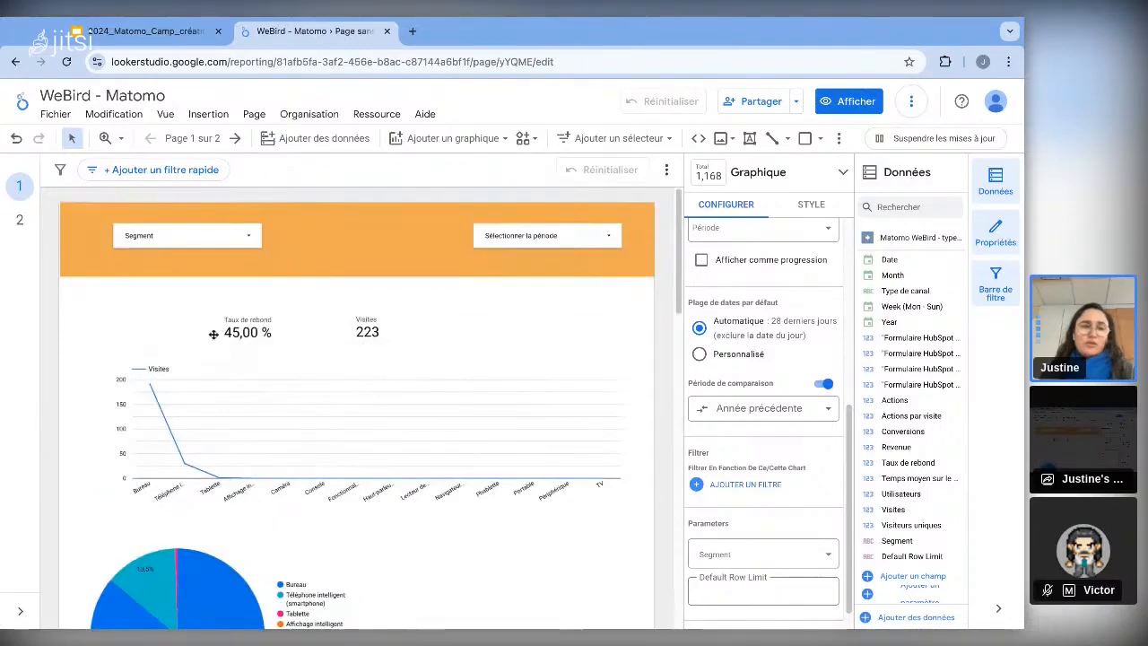
{"action": "left_click", "coordinate": [271, 329]}
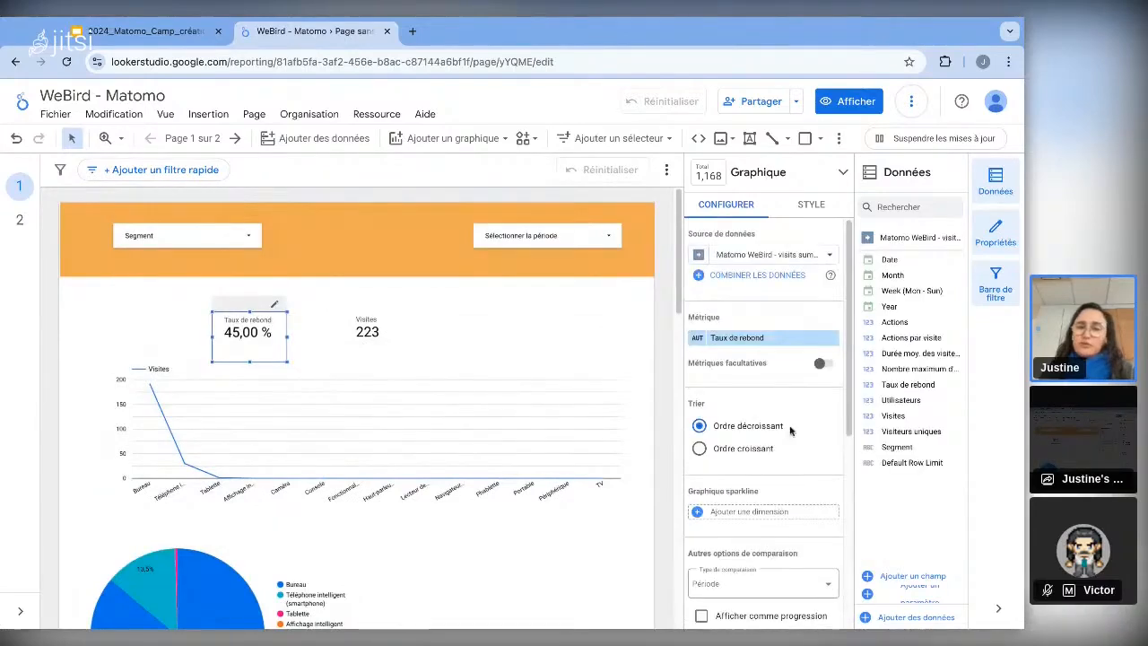
{"action": "scroll", "coordinate": [776, 431], "scroll_direction": "down", "scroll_amount": 5}
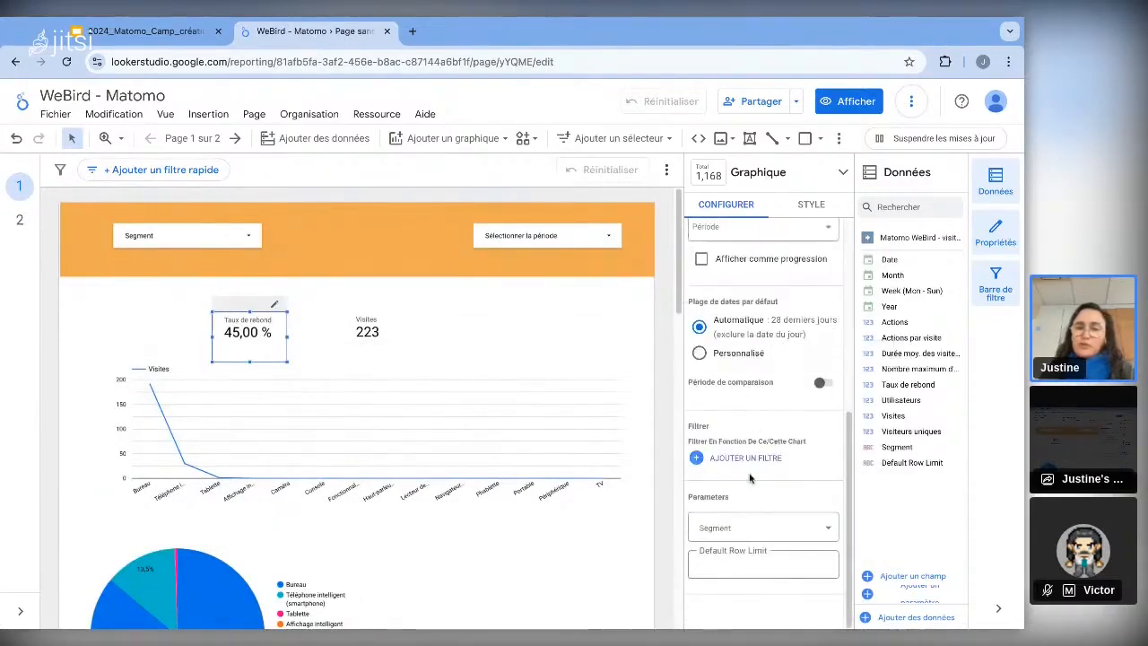
{"action": "scroll", "coordinate": [740, 438], "scroll_direction": "up", "scroll_amount": 1}
{"action": "scroll", "coordinate": [749, 470], "scroll_direction": "up", "scroll_amount": 3}
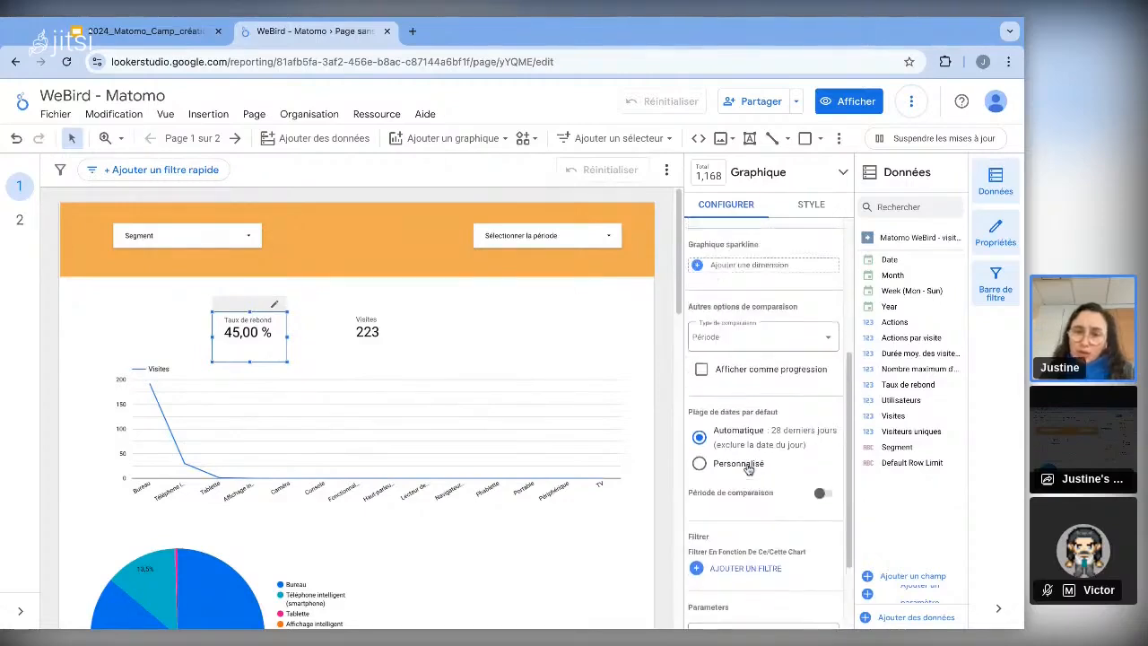
{"action": "scroll", "coordinate": [705, 419], "scroll_direction": "up", "scroll_amount": 3}
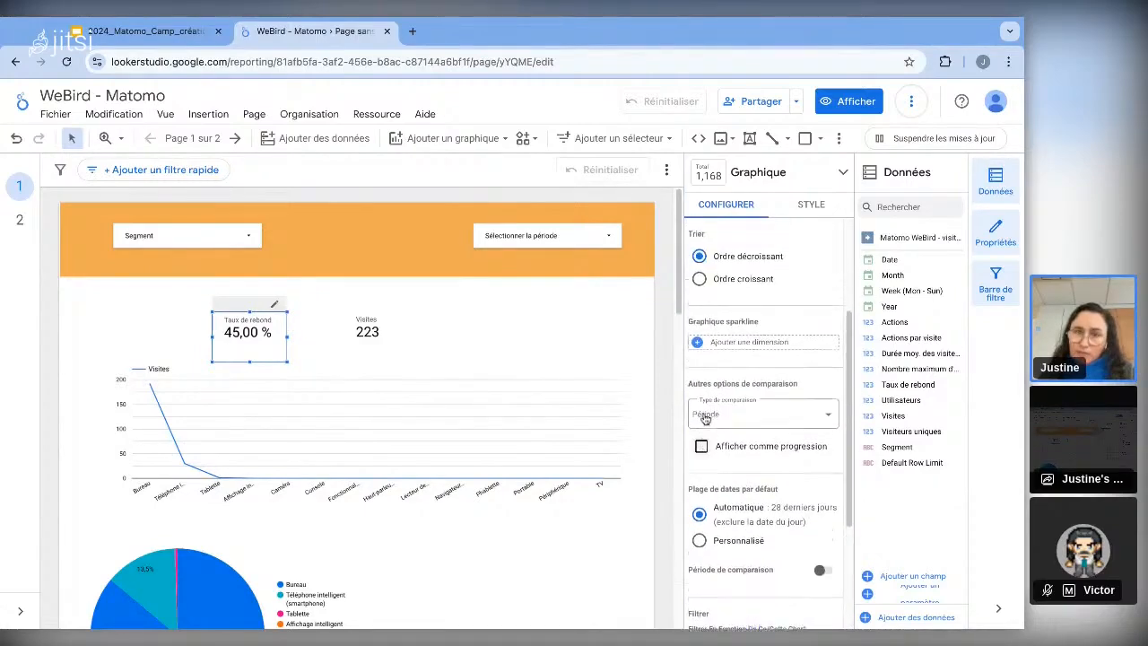
{"action": "scroll", "coordinate": [704, 419], "scroll_direction": "down", "scroll_amount": 5}
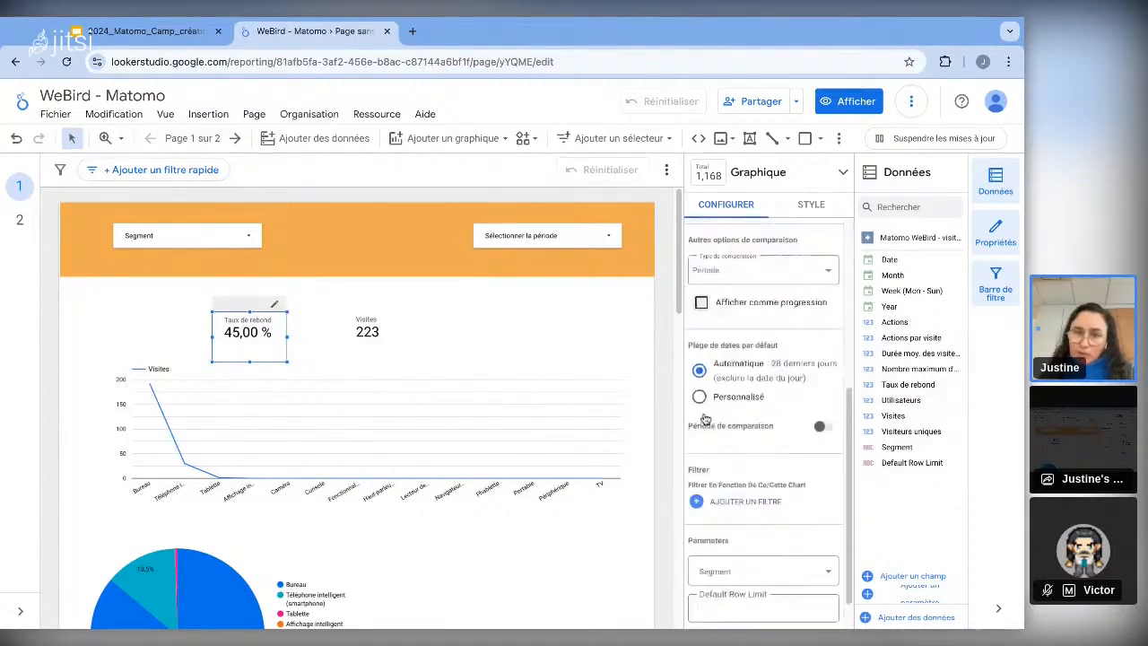
{"action": "left_click", "coordinate": [818, 422]}
{"action": "left_click", "coordinate": [769, 443]}
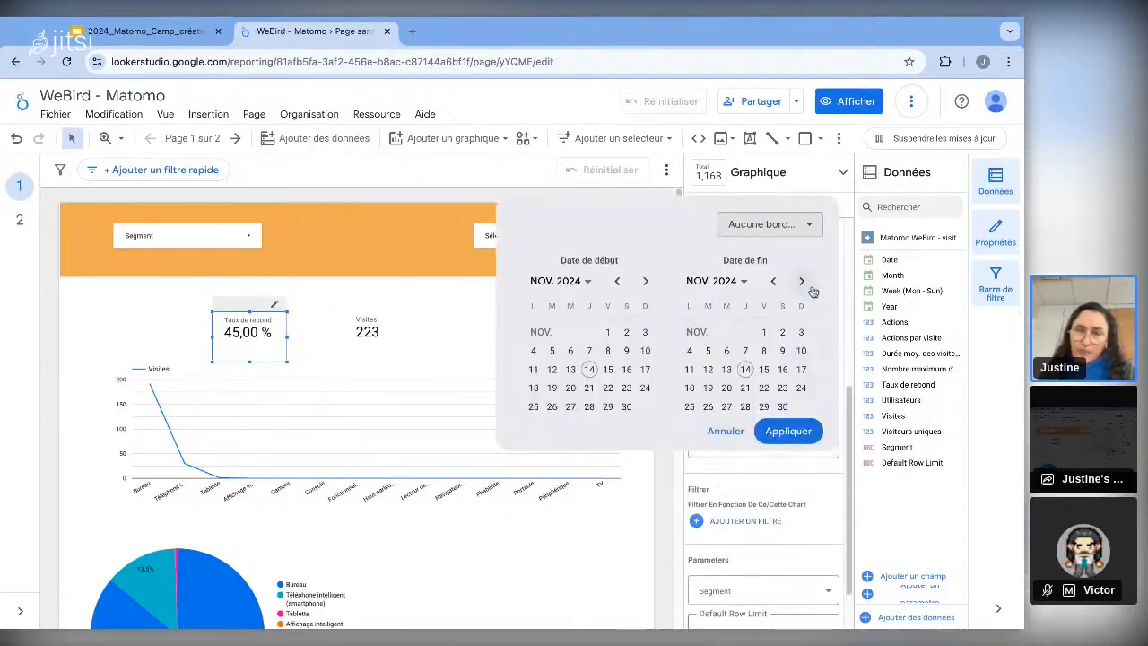
{"action": "left_click", "coordinate": [806, 229]}
{"action": "left_click", "coordinate": [812, 296]}
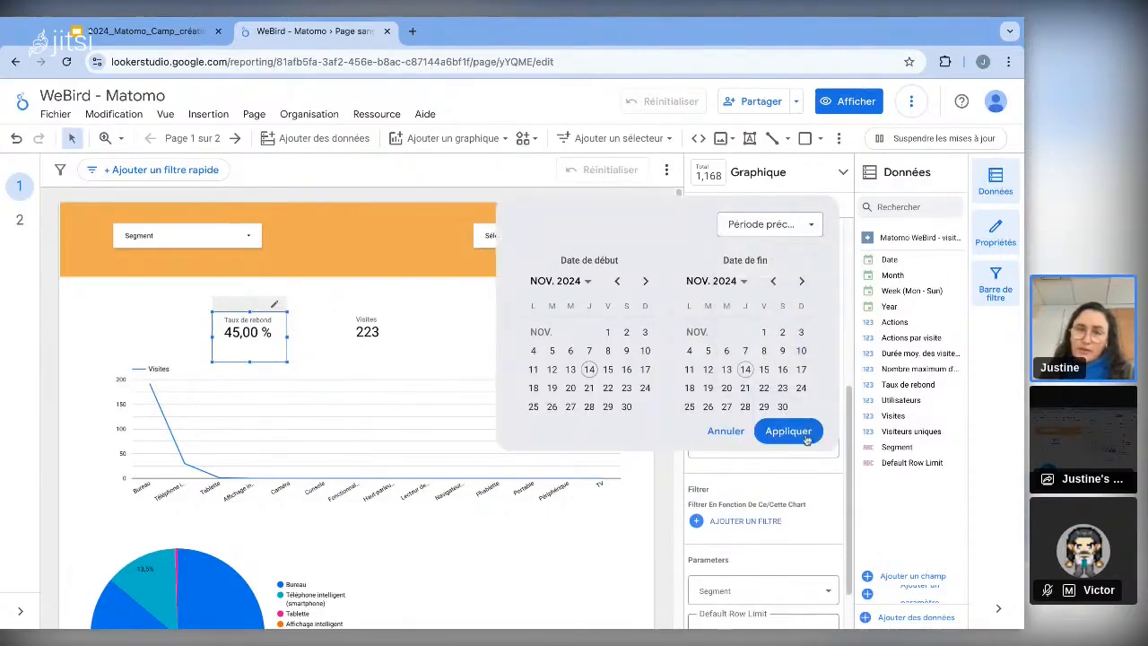
{"action": "left_click", "coordinate": [788, 432]}
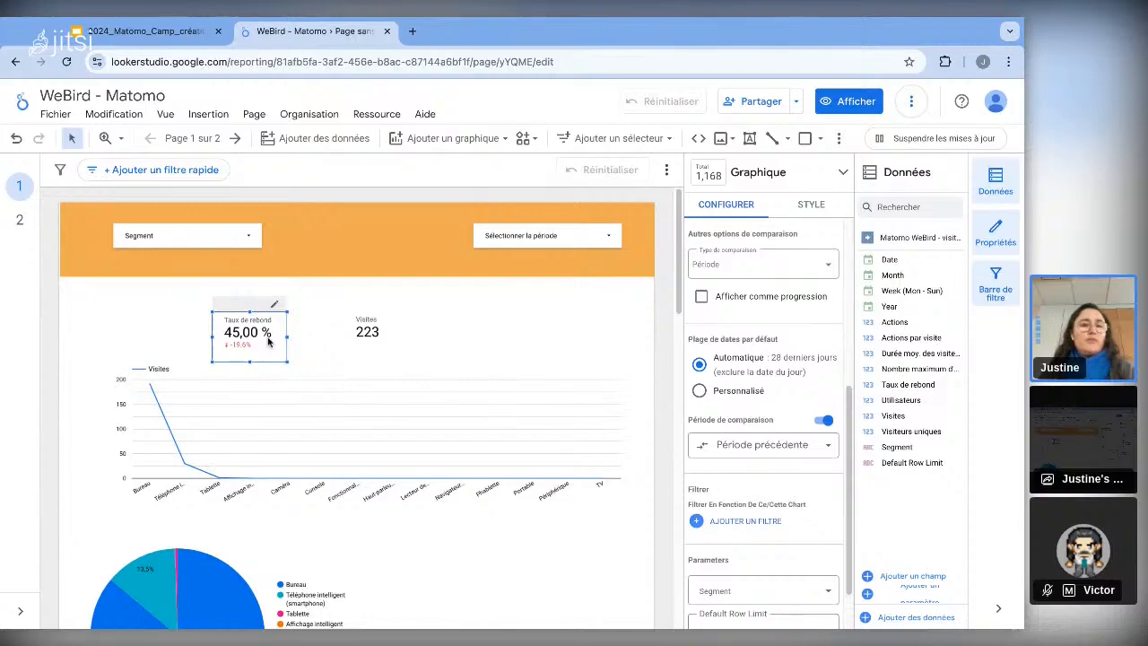
- Colour the Taux de rebond scorecard's comparison arrows red for increases and green for decreases
{"action": "scroll", "coordinate": [787, 477], "scroll_direction": "down", "scroll_amount": 2}
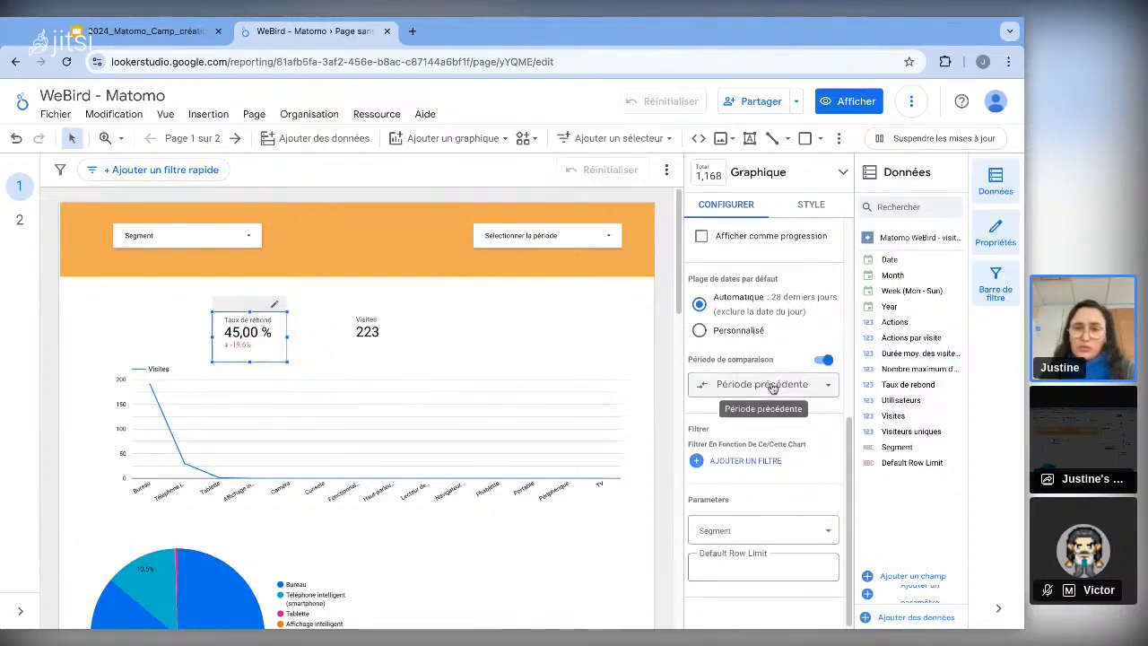
{"action": "scroll", "coordinate": [770, 384], "scroll_direction": "up", "scroll_amount": 4}
{"action": "left_click", "coordinate": [807, 207]}
{"action": "scroll", "coordinate": [771, 404], "scroll_direction": "down", "scroll_amount": 4}
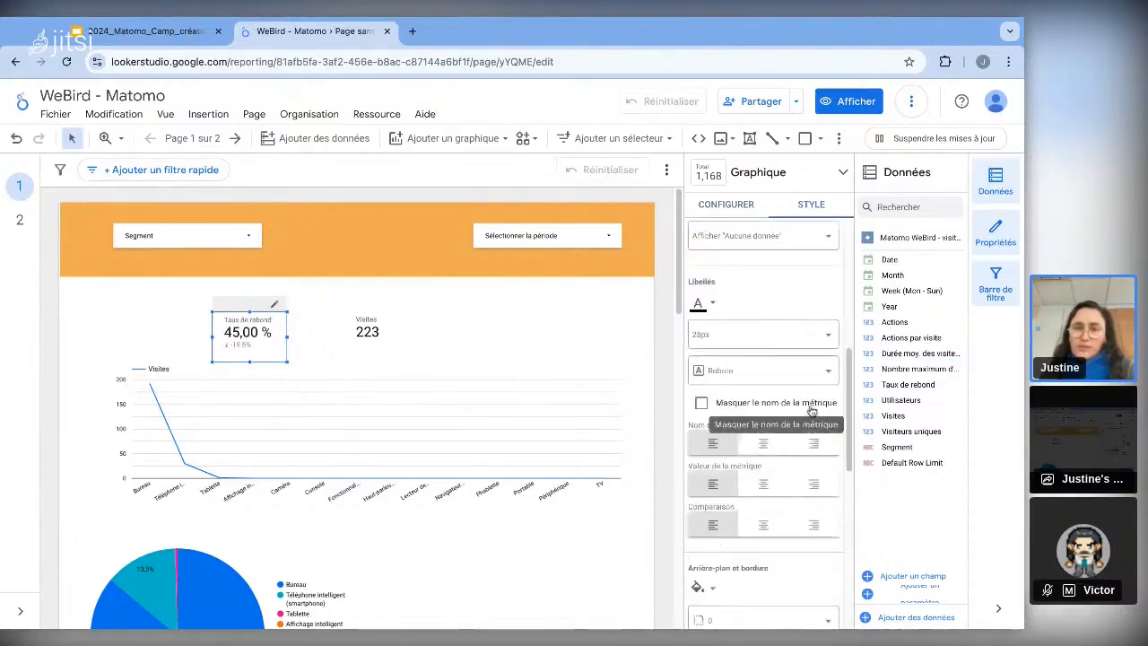
{"action": "scroll", "coordinate": [717, 358], "scroll_direction": "up", "scroll_amount": 4}
{"action": "left_click", "coordinate": [718, 309]}
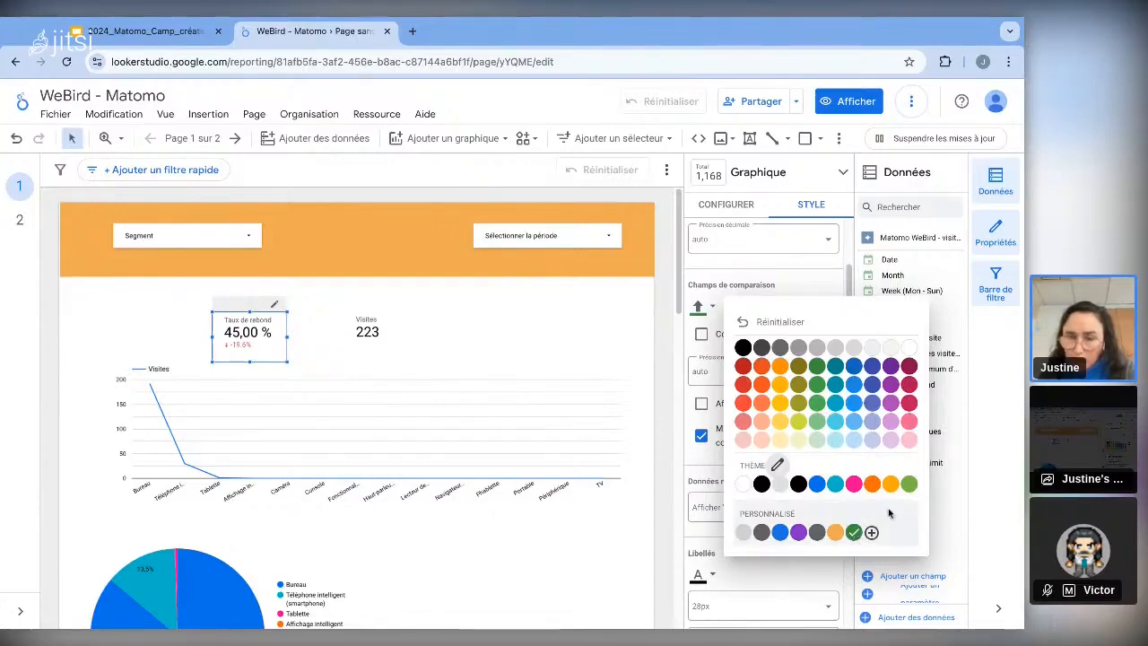
{"action": "left_click", "coordinate": [761, 366]}
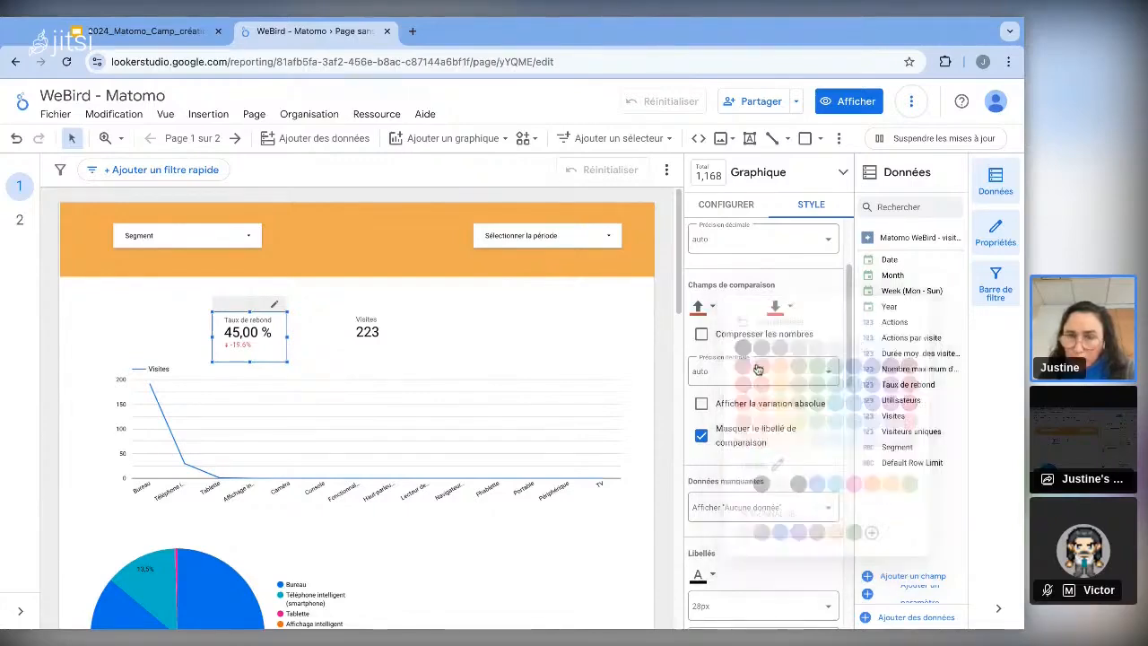
{"action": "left_click", "coordinate": [777, 307]}
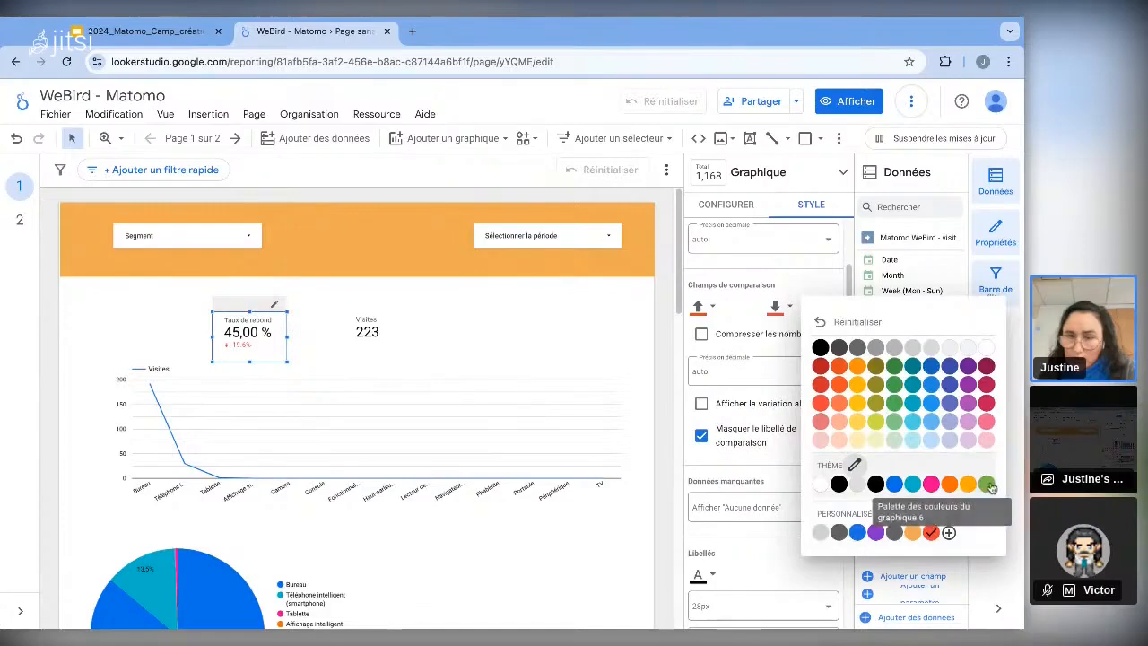
{"action": "left_click", "coordinate": [893, 367]}
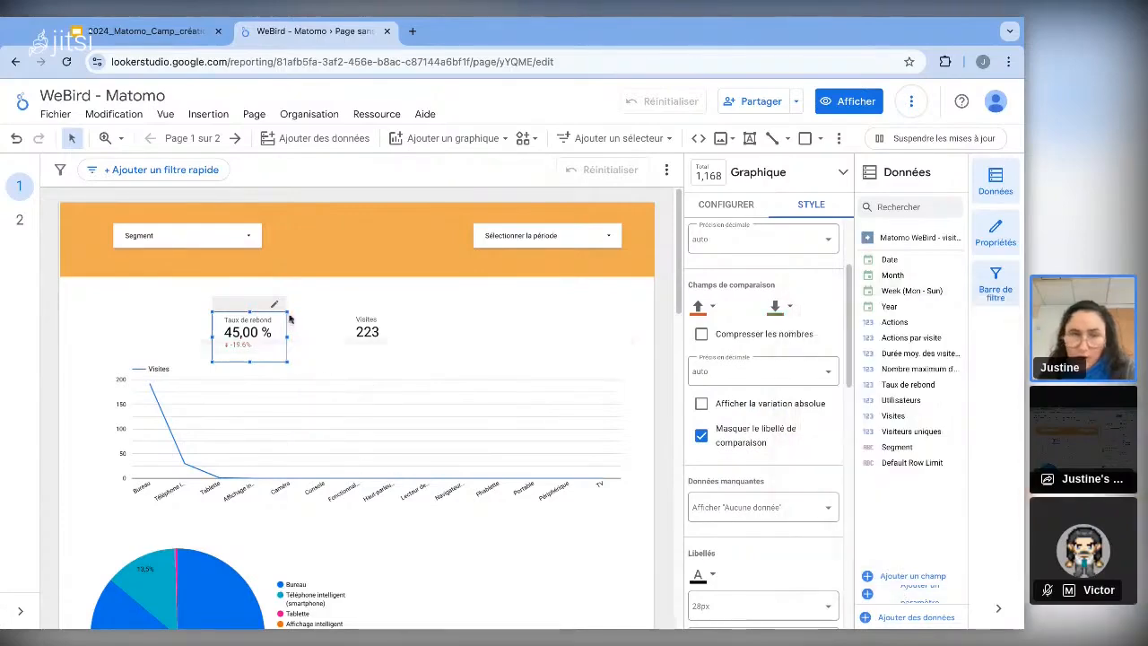
- Move the Taux de rebond and Visites scorecards left so they sit level, side by side above the line chart
{"action": "left_click", "coordinate": [162, 312]}
{"action": "left_click_drag", "start_coordinate": [248, 320], "coordinate": [165, 310]}
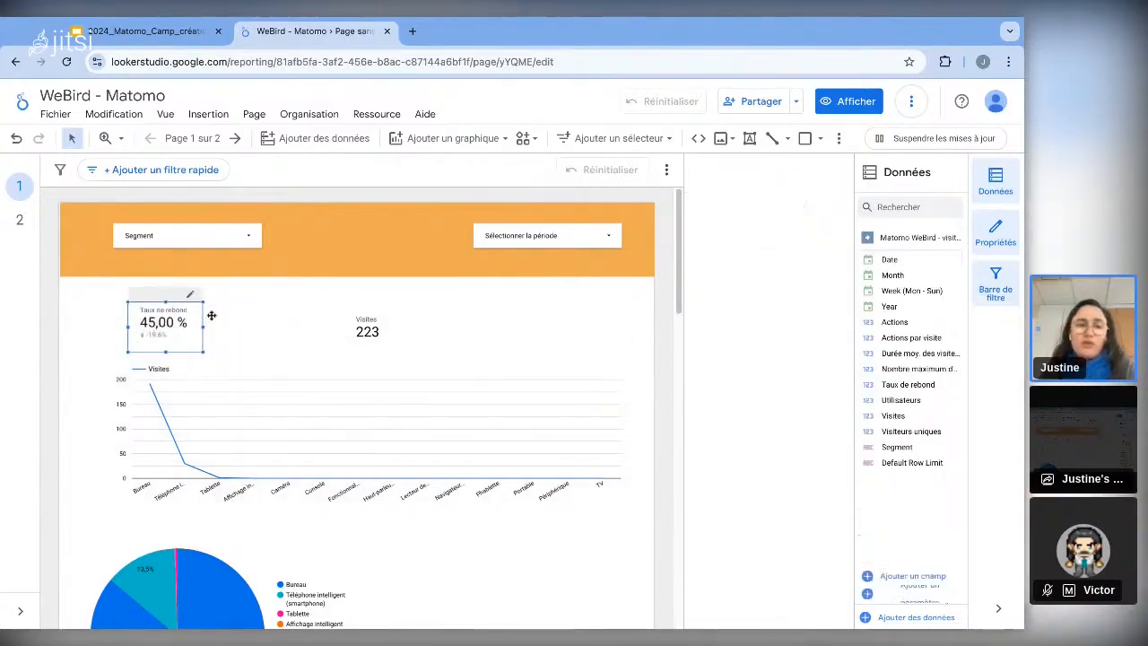
{"action": "left_click_drag", "start_coordinate": [376, 323], "coordinate": [264, 321]}
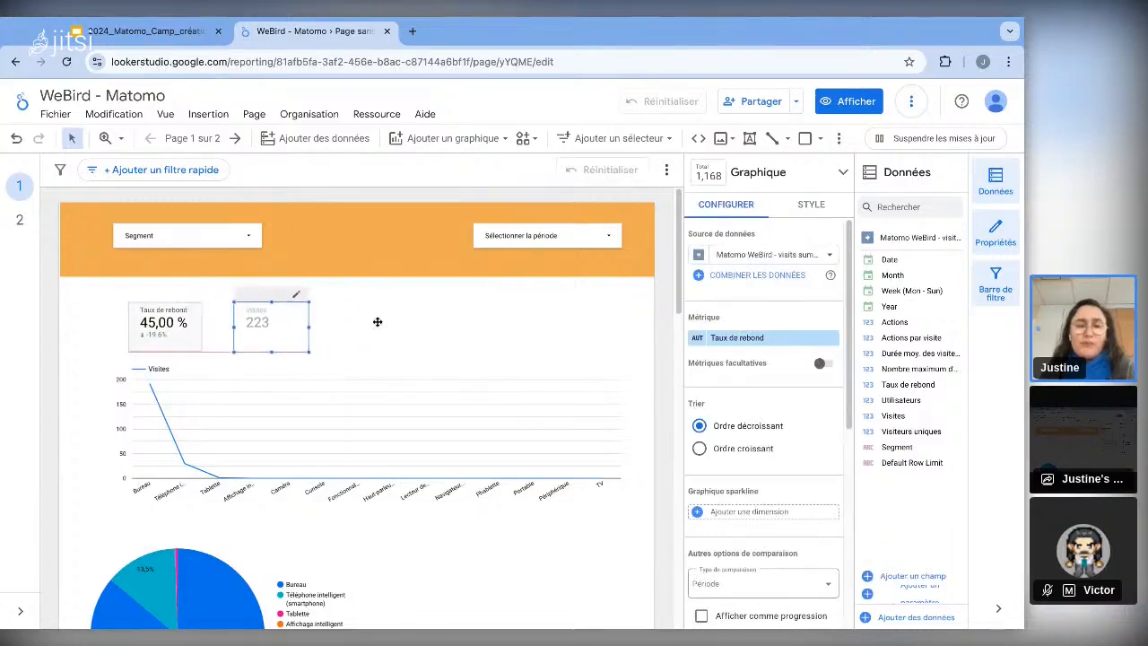
- Enable the comparison period on the Visites scorecard and set it to Année précédente
{"action": "scroll", "coordinate": [761, 432], "scroll_direction": "down", "scroll_amount": 5}
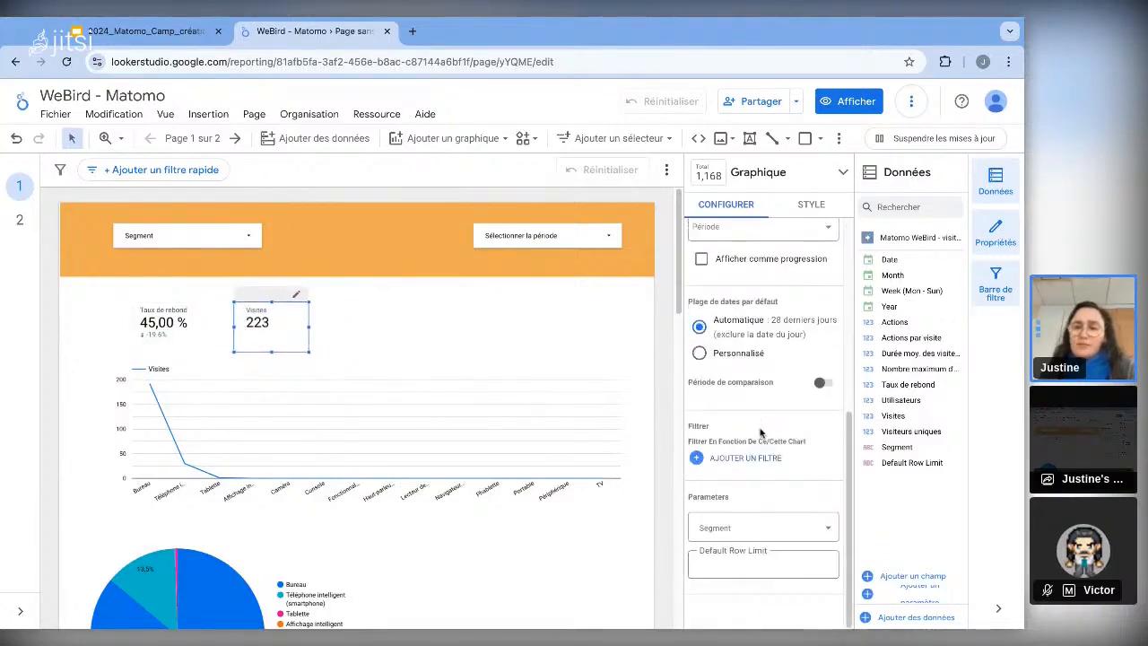
{"action": "left_click", "coordinate": [822, 385]}
{"action": "left_click", "coordinate": [762, 406]}
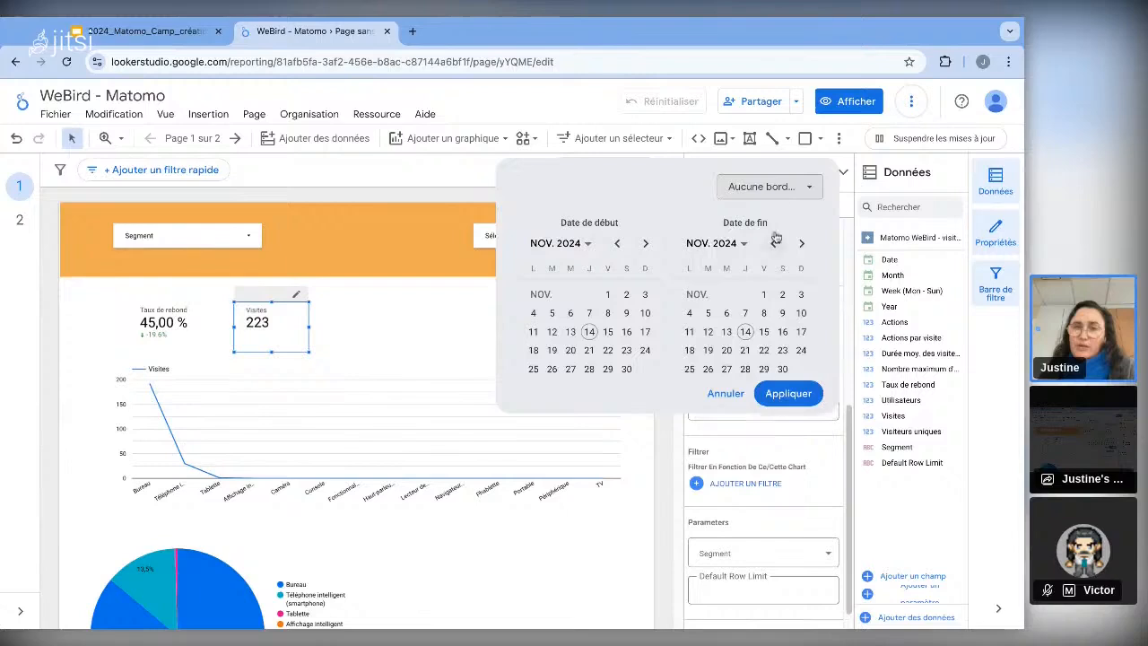
{"action": "left_click", "coordinate": [769, 186]}
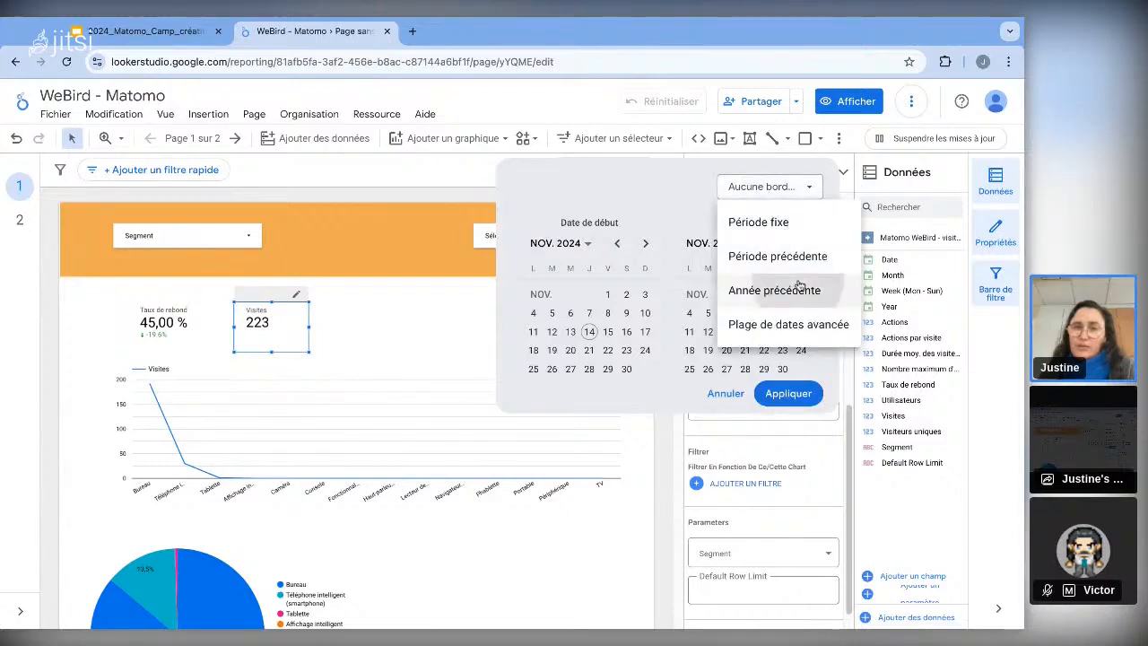
{"action": "left_click", "coordinate": [797, 290]}
{"action": "left_click", "coordinate": [789, 393]}
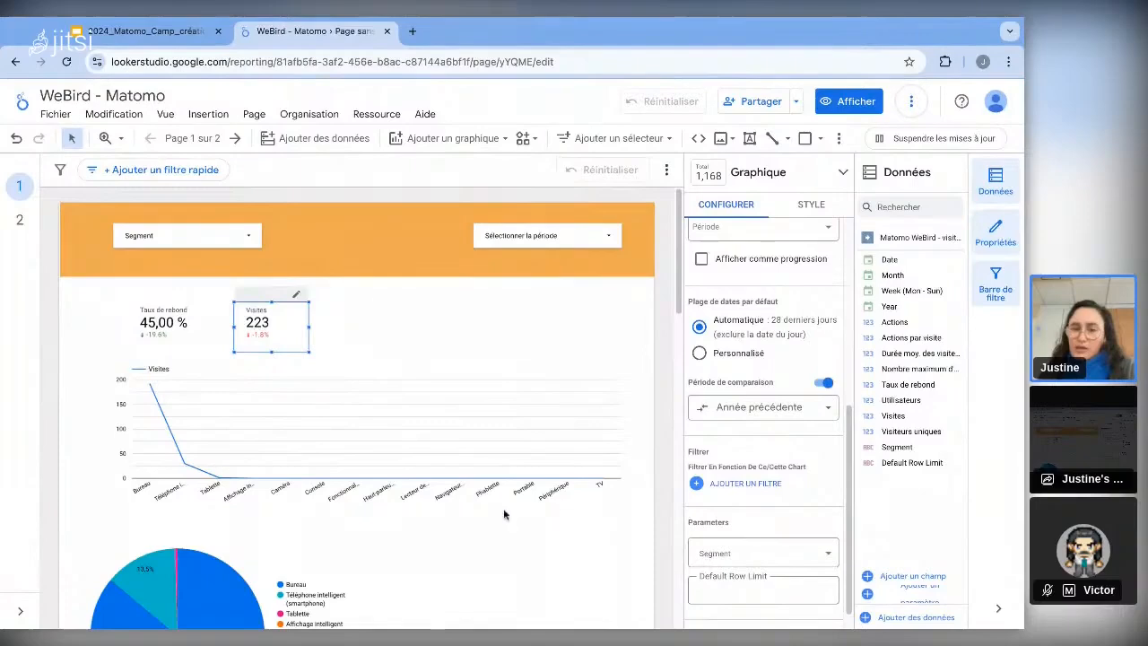
- Start adding a new report data source, searching connectors for matomo and choosing the Matomo Analytics connector by Matomo
{"action": "scroll", "coordinate": [387, 517], "scroll_direction": "down", "scroll_amount": 4}
{"action": "scroll", "coordinate": [615, 535], "scroll_direction": "down", "scroll_amount": 5}
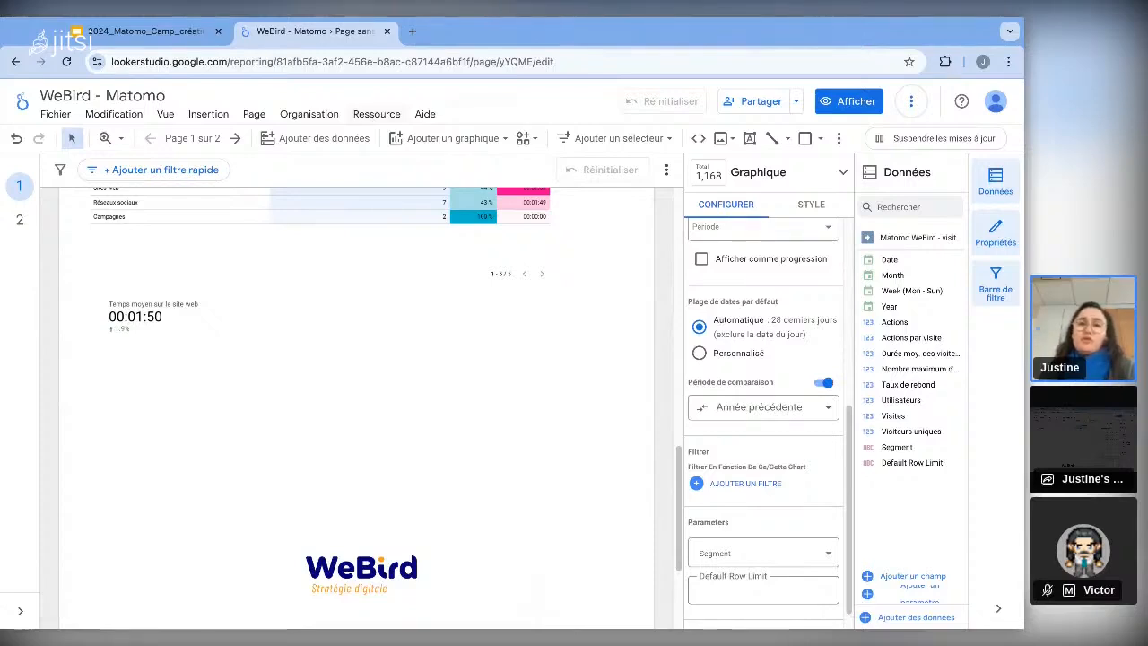
{"action": "left_click", "coordinate": [359, 113]}
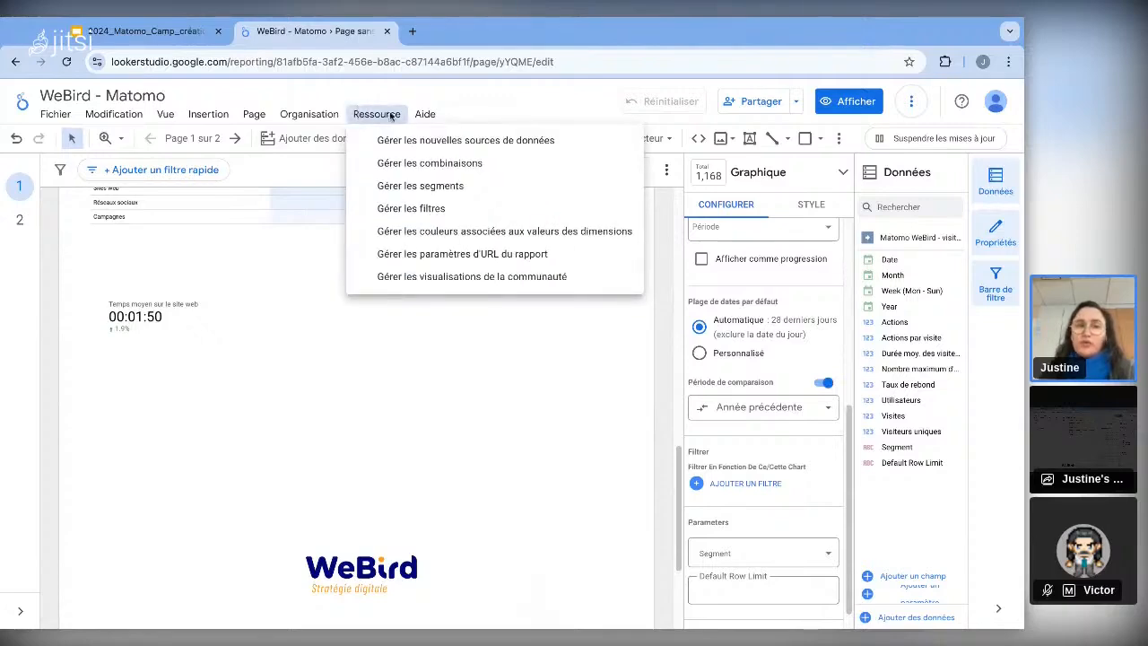
{"action": "left_click", "coordinate": [500, 142]}
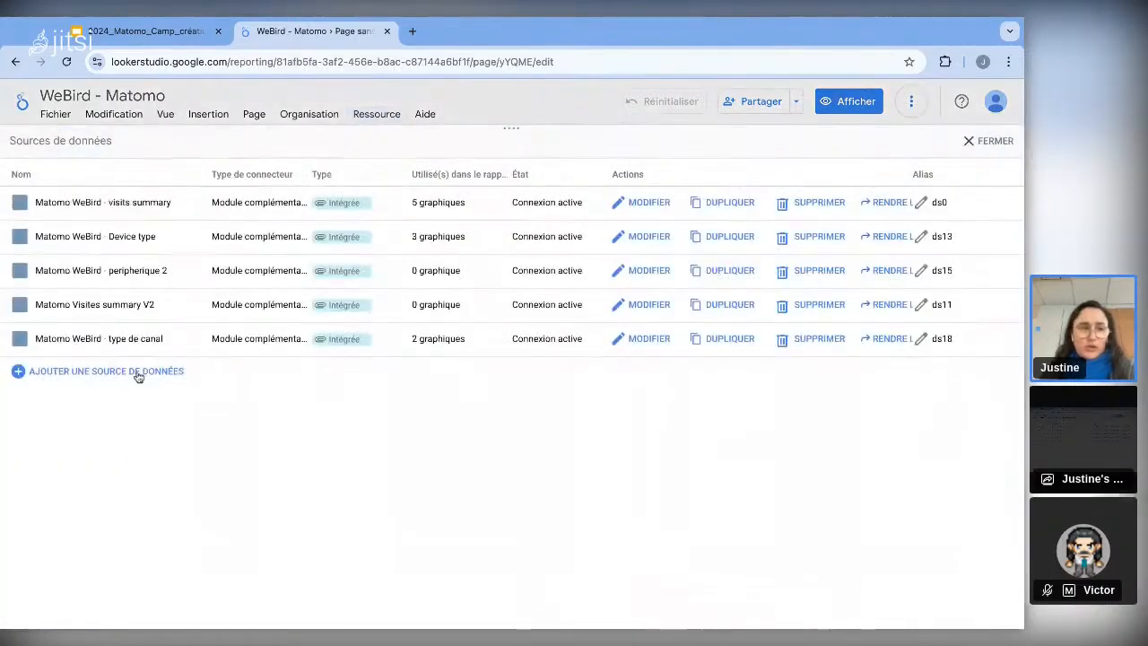
{"action": "left_click", "coordinate": [137, 373]}
{"action": "left_click", "coordinate": [195, 243]}
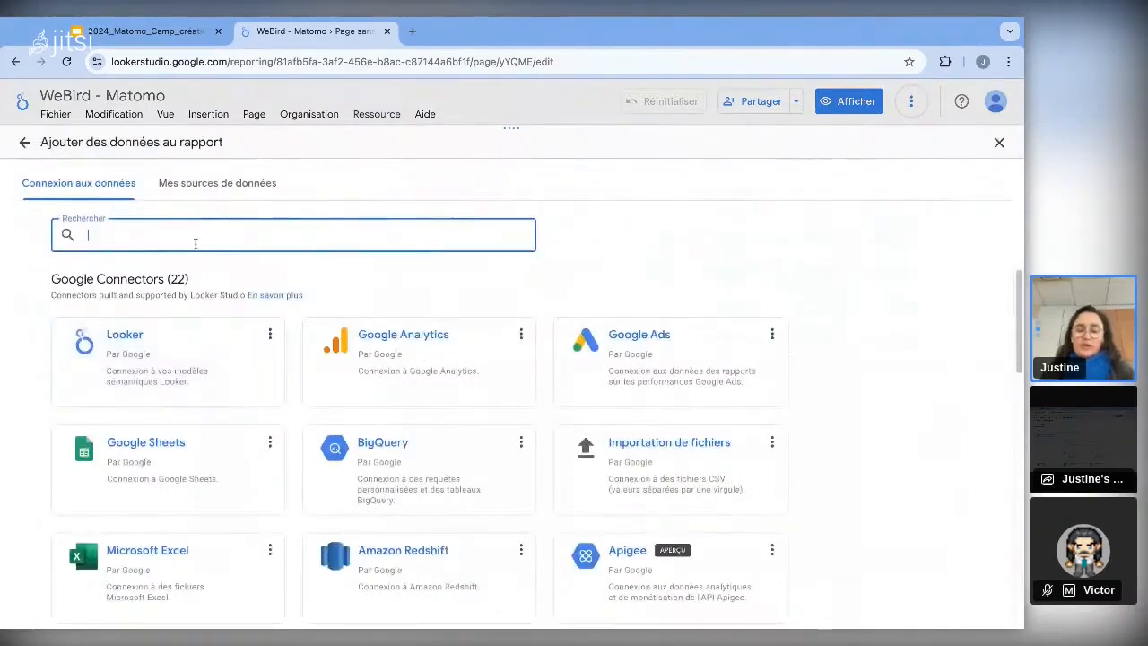
{"action": "type", "text": "matomo"}
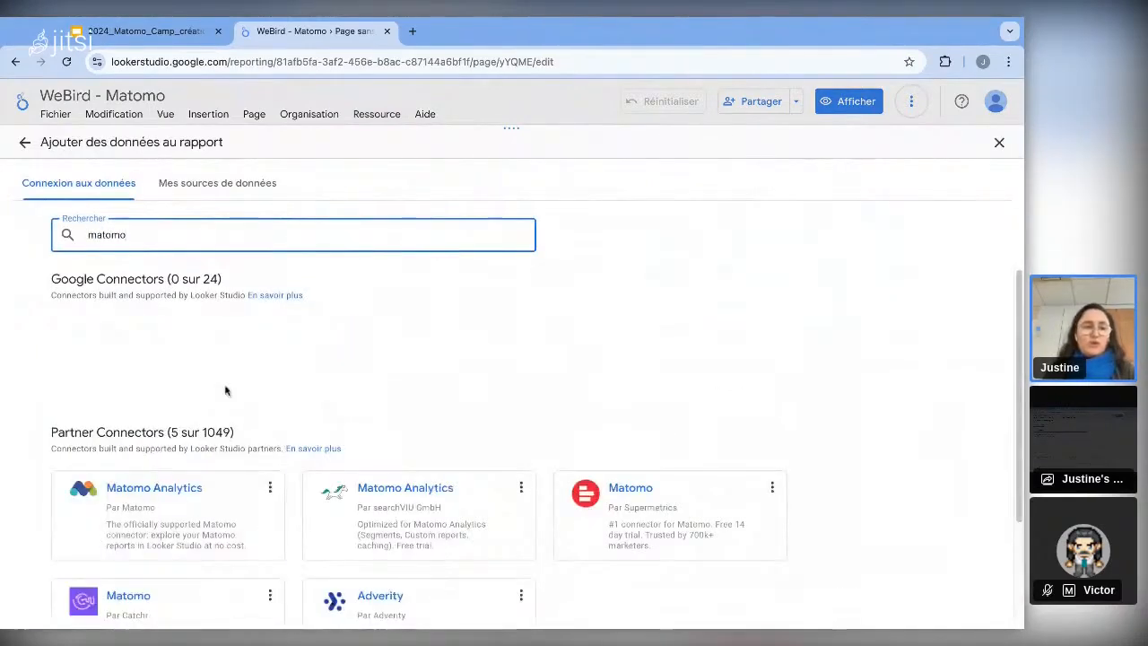
{"action": "left_click", "coordinate": [205, 497]}
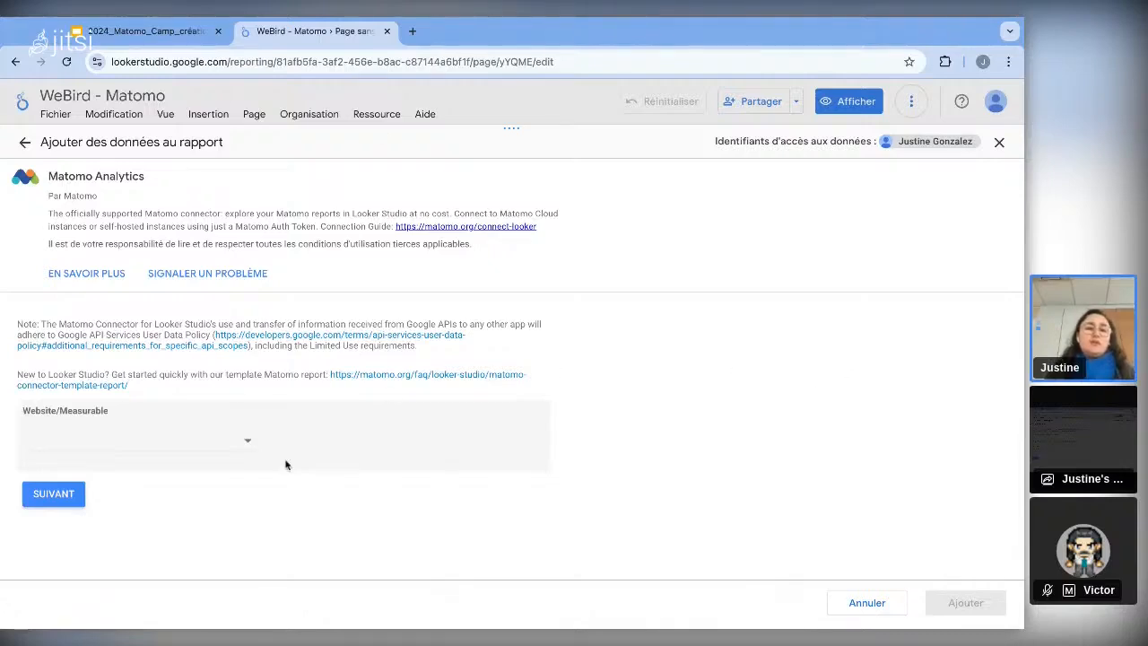
- Select webird.fr as the website for the new Matomo data source and continue to its report settings
{"action": "left_click", "coordinate": [213, 442]}
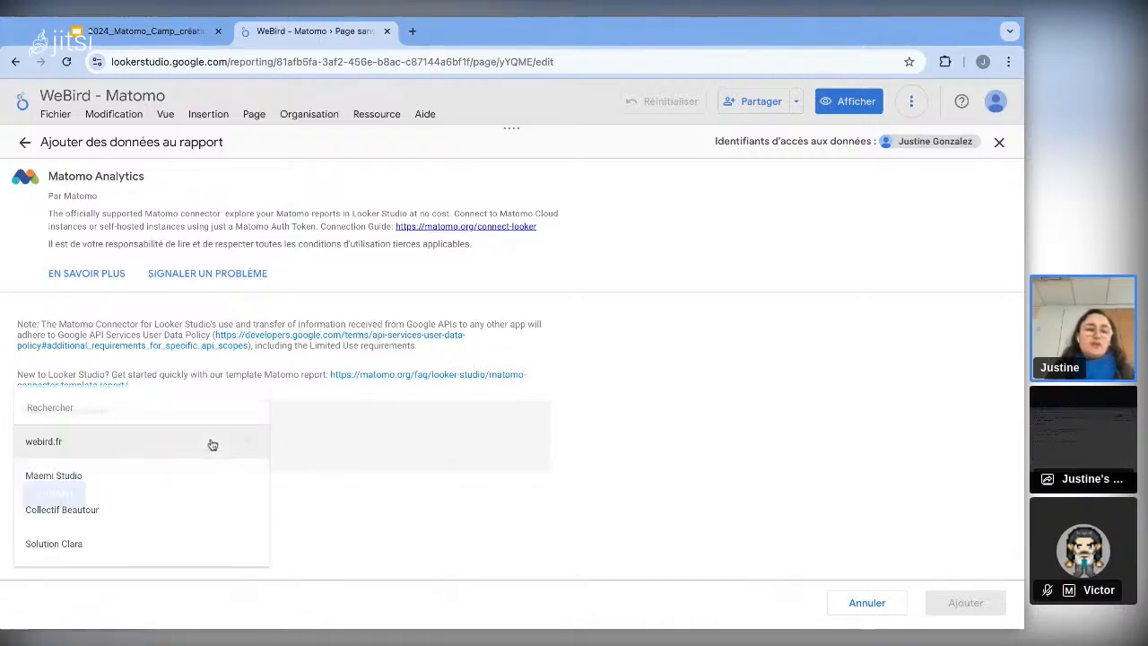
{"action": "left_click", "coordinate": [80, 447]}
{"action": "left_click", "coordinate": [50, 498]}
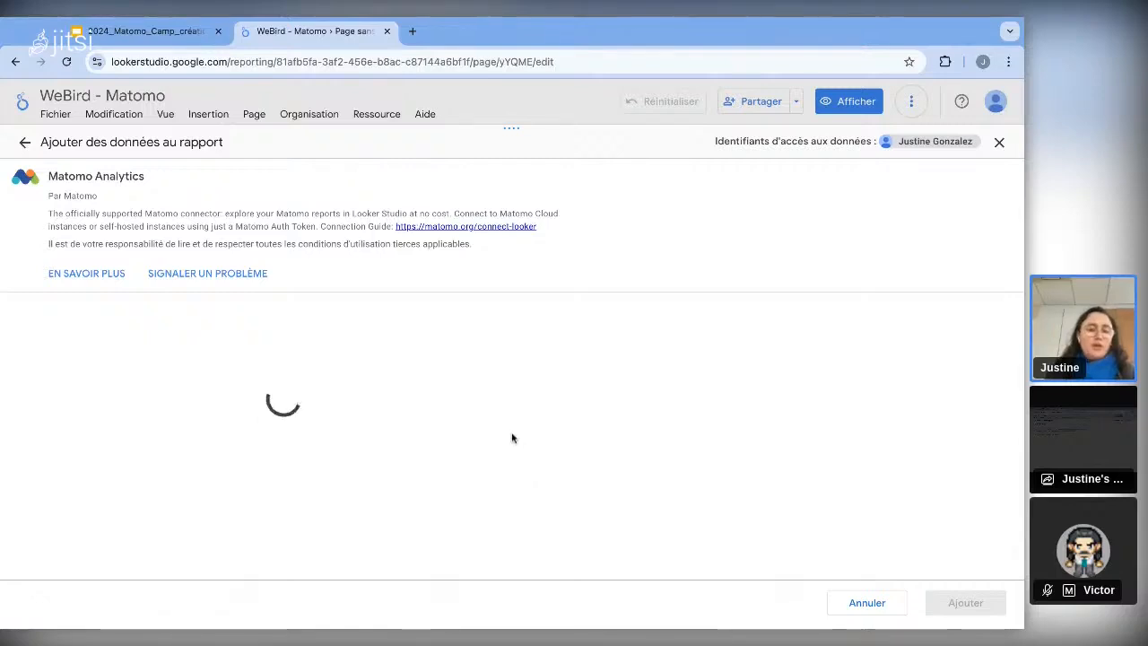
- Choose Actions > URL de la page as the report for the new data source
{"action": "scroll", "coordinate": [506, 435], "scroll_direction": "down", "scroll_amount": 3}
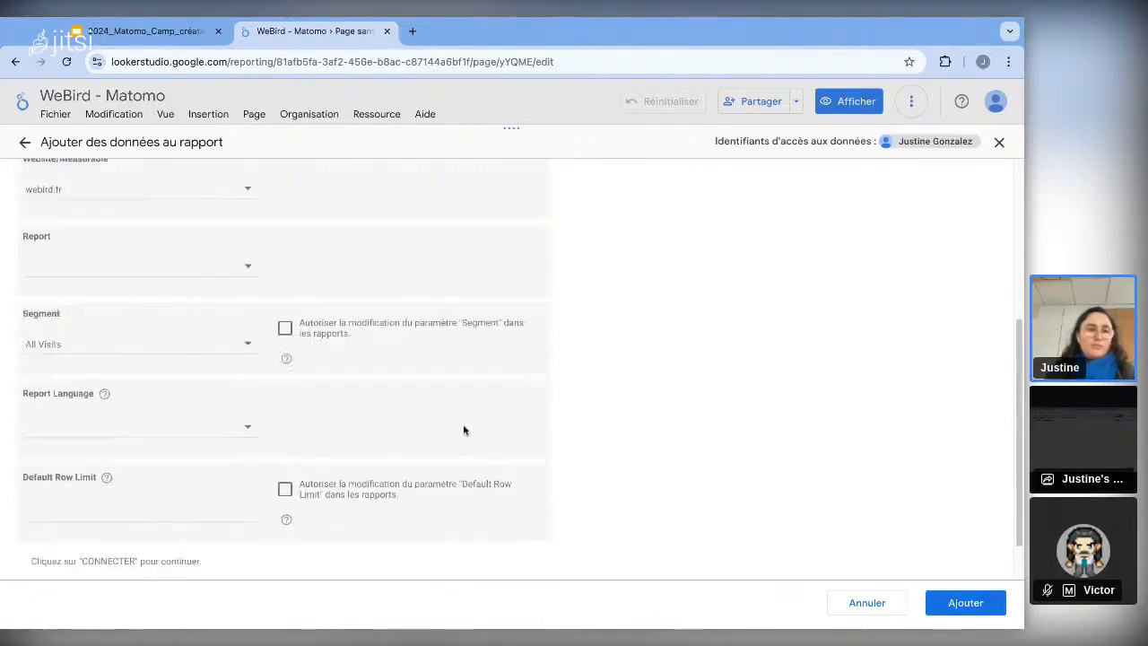
{"action": "left_click", "coordinate": [122, 271]}
{"action": "scroll", "coordinate": [120, 282], "scroll_direction": "down", "scroll_amount": 5}
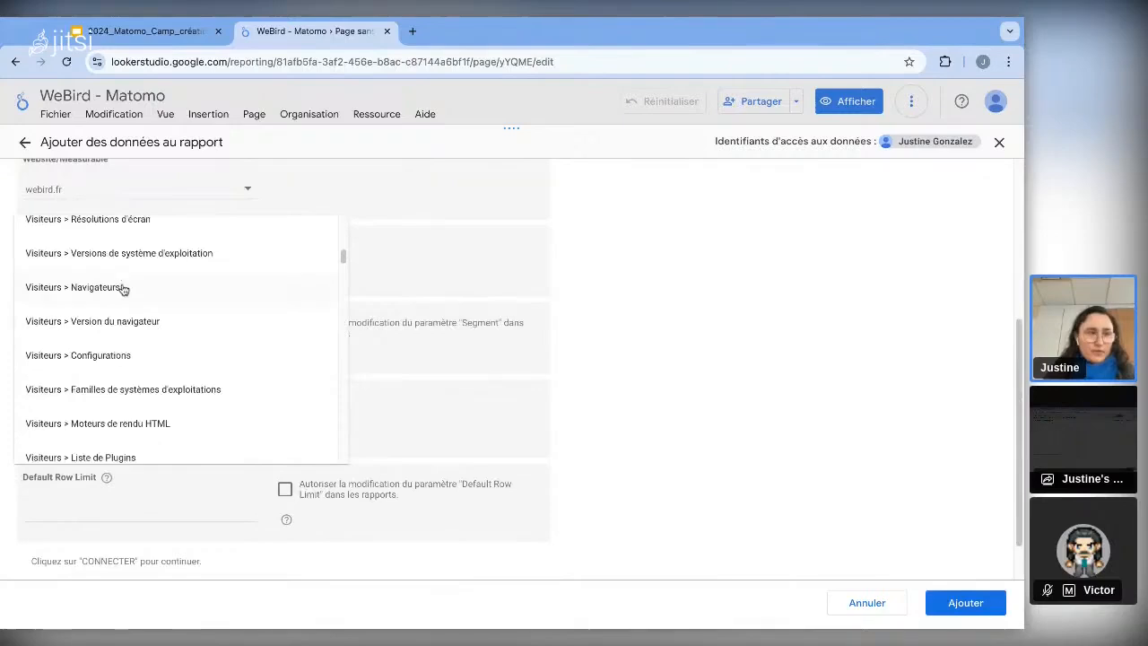
{"action": "scroll", "coordinate": [126, 326], "scroll_direction": "down", "scroll_amount": 5}
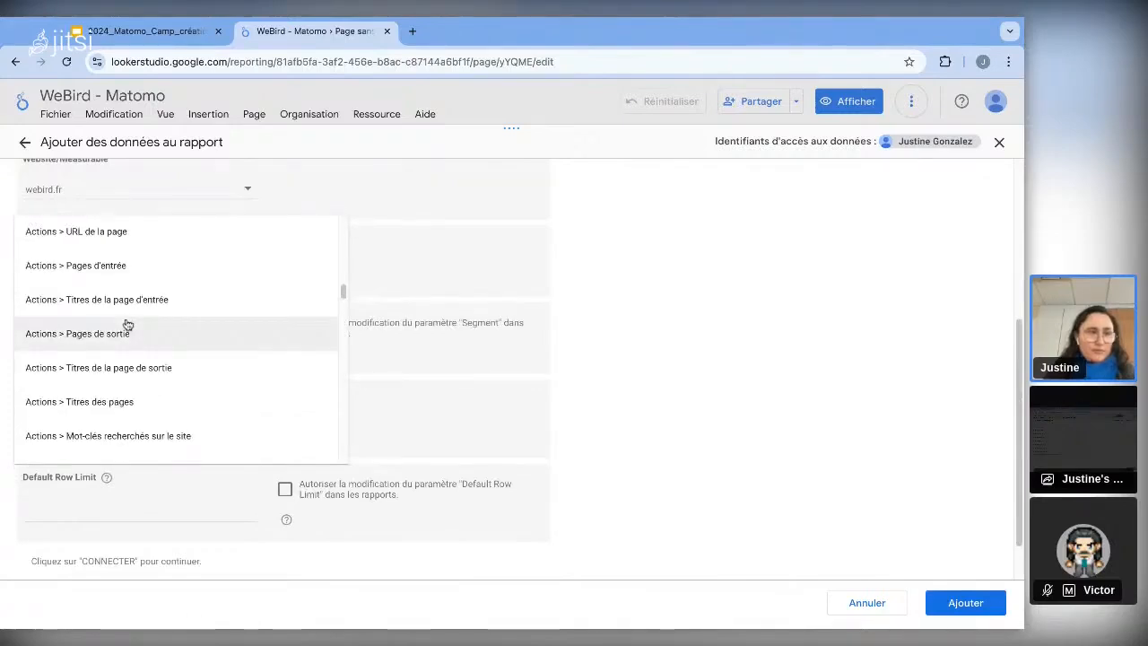
{"action": "scroll", "coordinate": [129, 352], "scroll_direction": "up", "scroll_amount": 3}
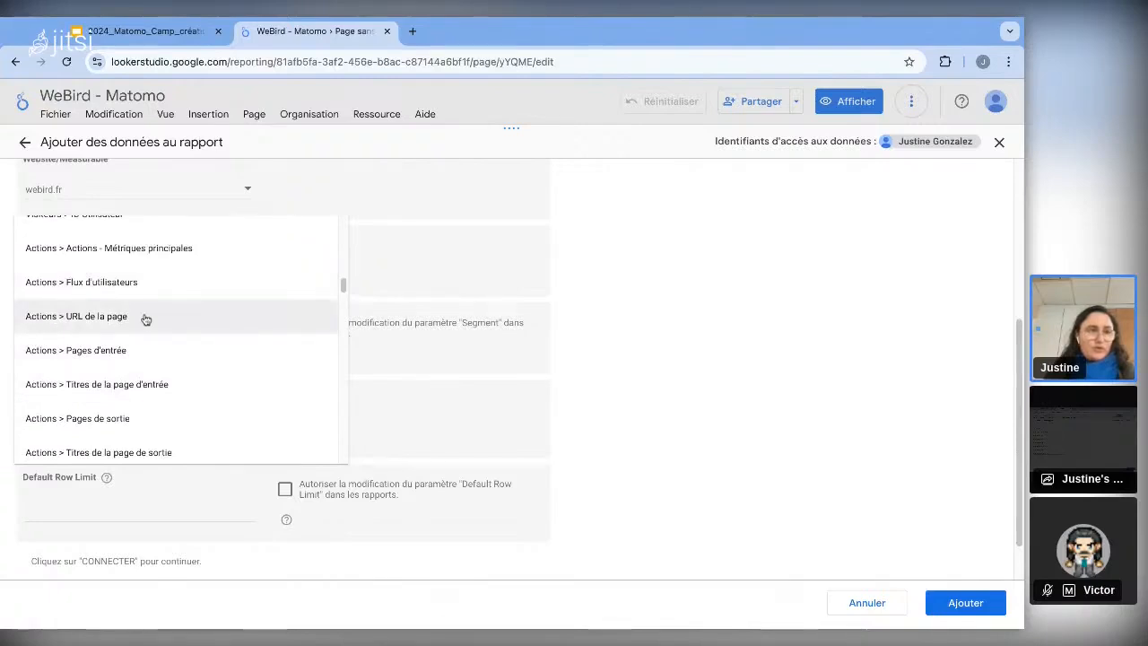
{"action": "left_click", "coordinate": [148, 318]}
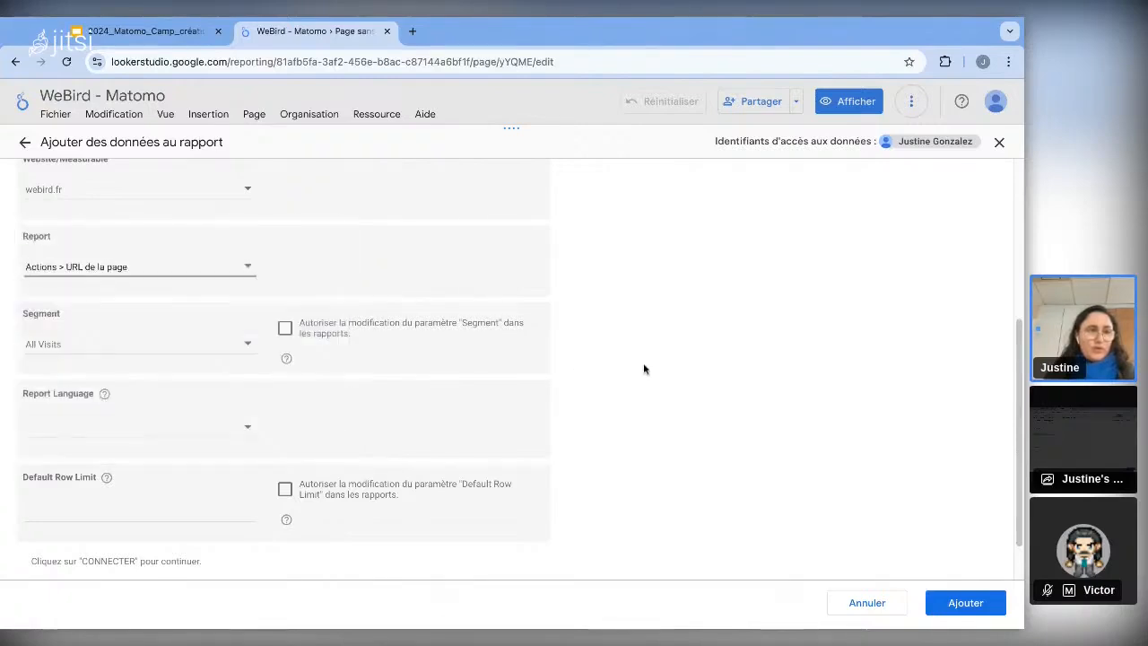
- Allow report editors to modify the Segment and Default Row Limit parameters, and set the report language to Français
{"action": "left_click", "coordinate": [284, 325]}
{"action": "left_click", "coordinate": [166, 427]}
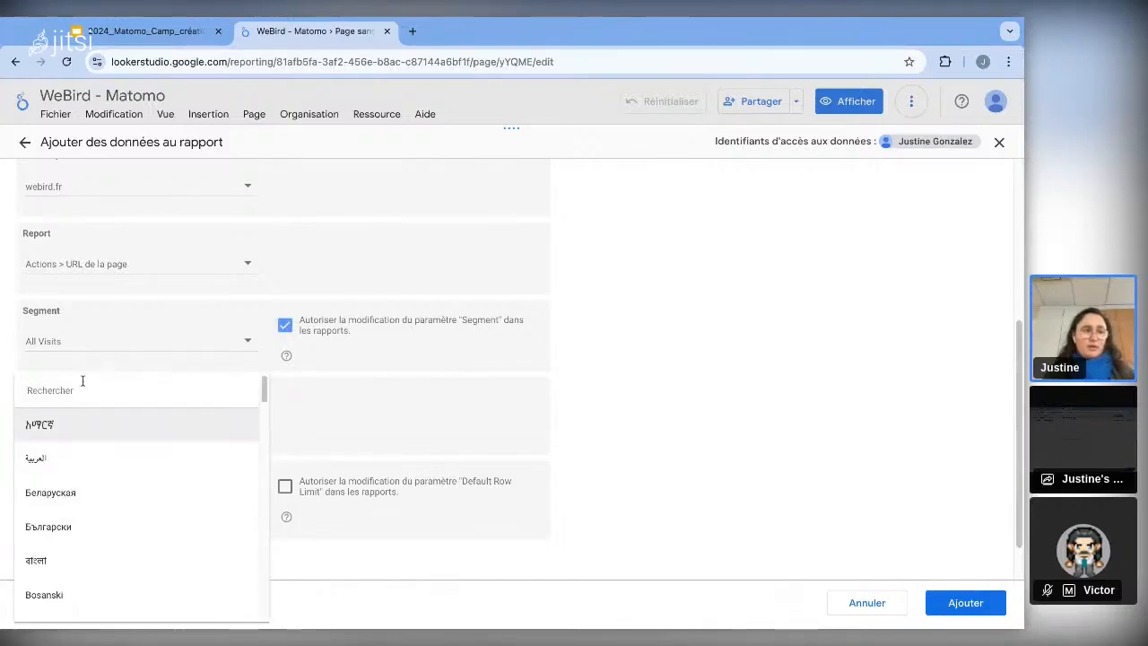
{"action": "type", "text": "fra"}
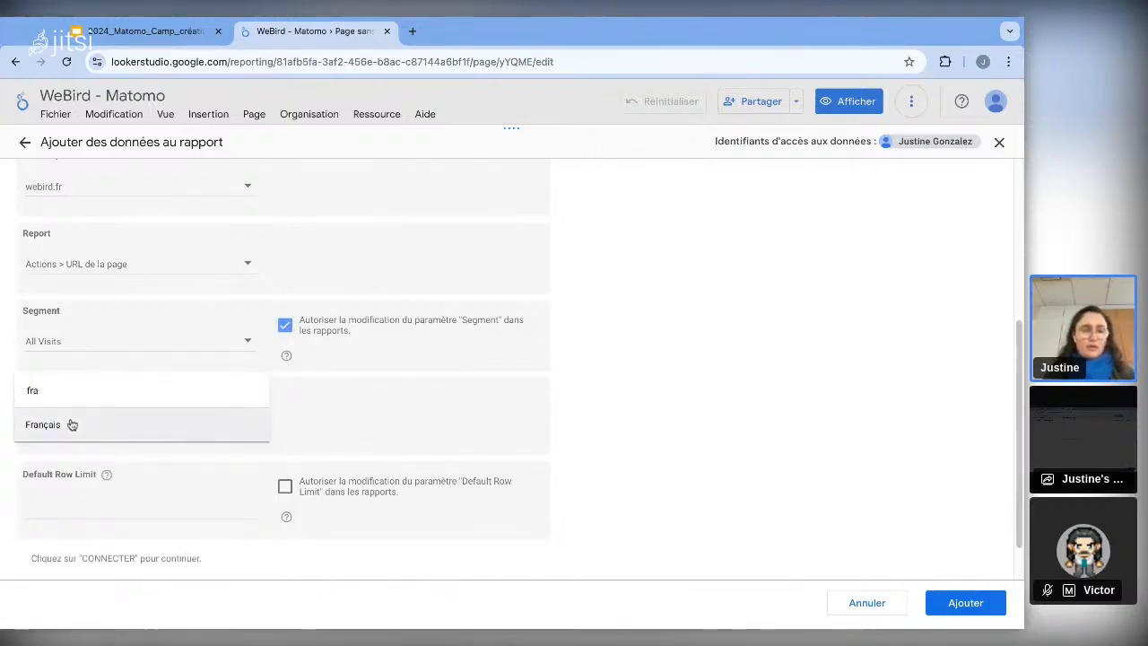
{"action": "left_click", "coordinate": [72, 424]}
{"action": "left_click", "coordinate": [285, 488]}
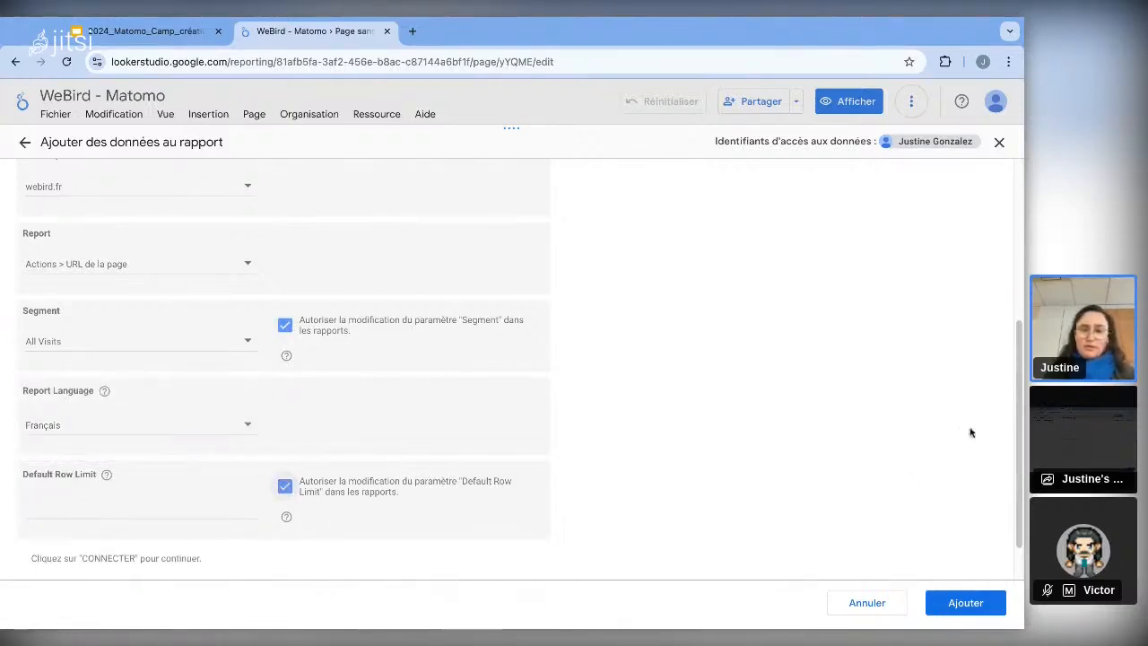
- Add the configured Matomo data source to the report and authorise the sharing of its parameters
{"action": "left_click", "coordinate": [967, 605]}
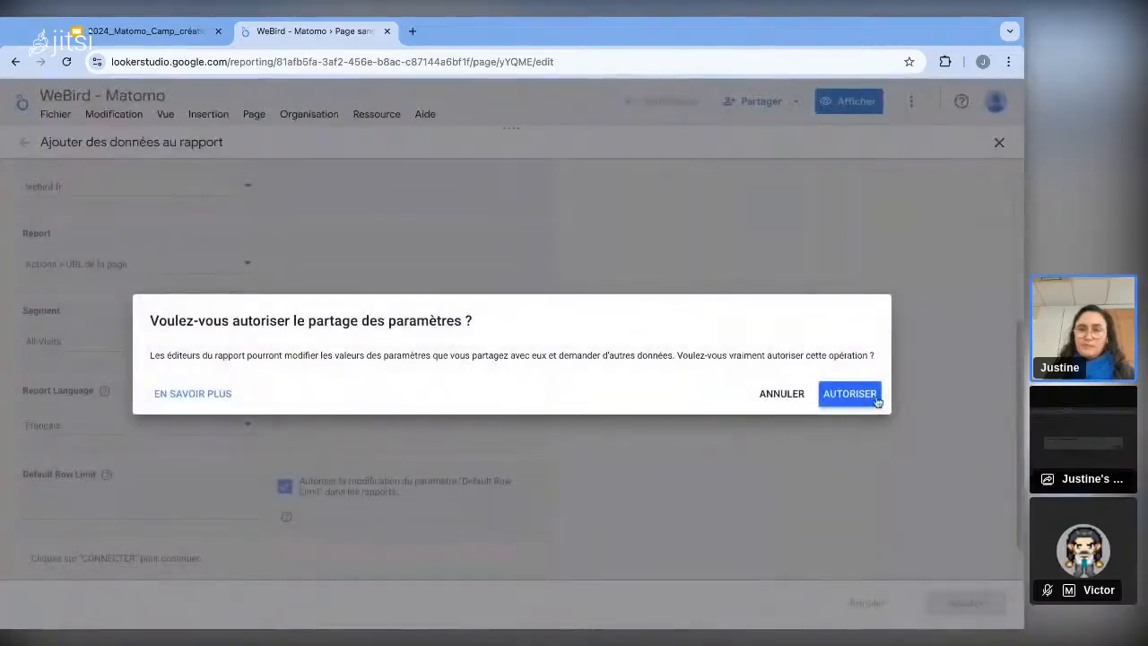
{"action": "left_click", "coordinate": [876, 400]}
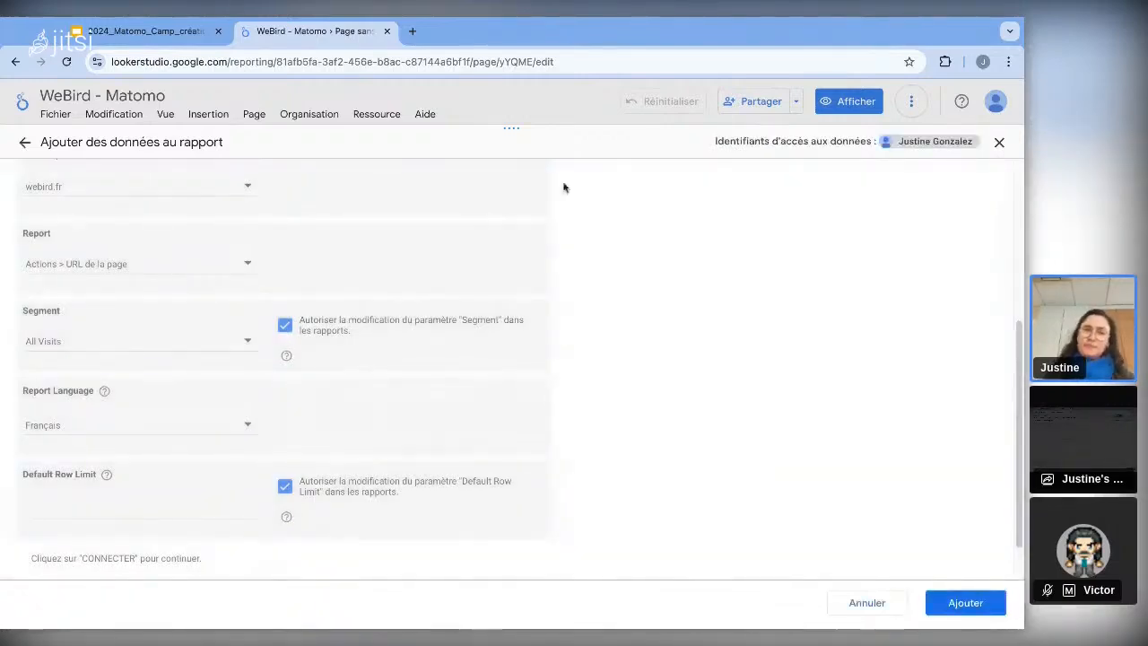
{"action": "left_click", "coordinate": [965, 606]}
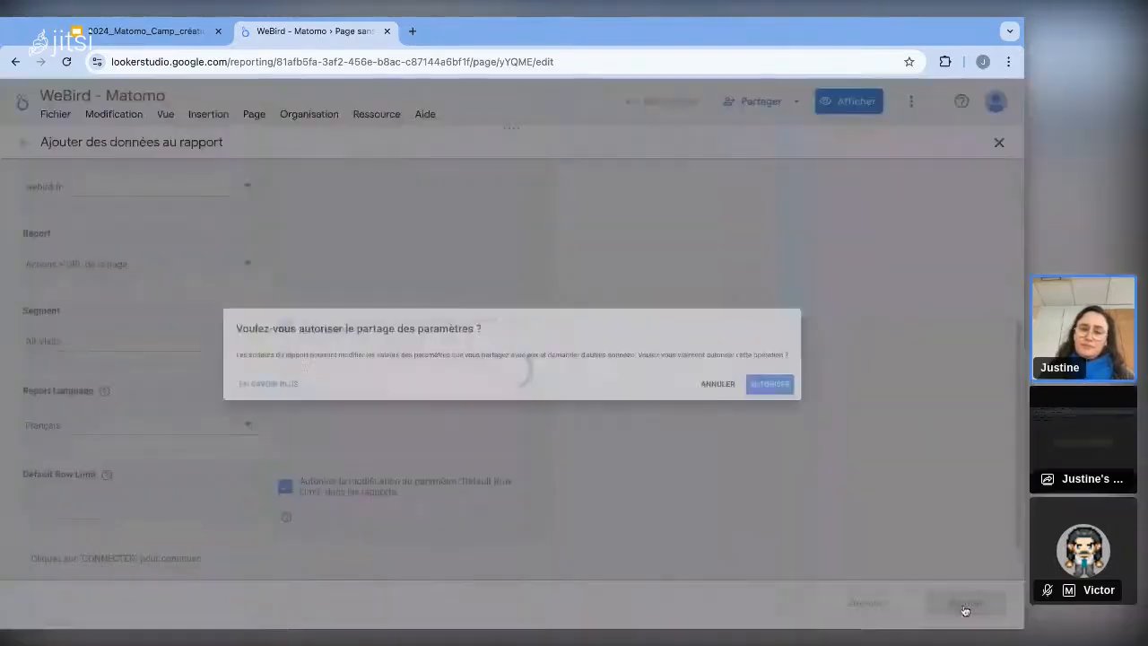
{"action": "left_click", "coordinate": [850, 393]}
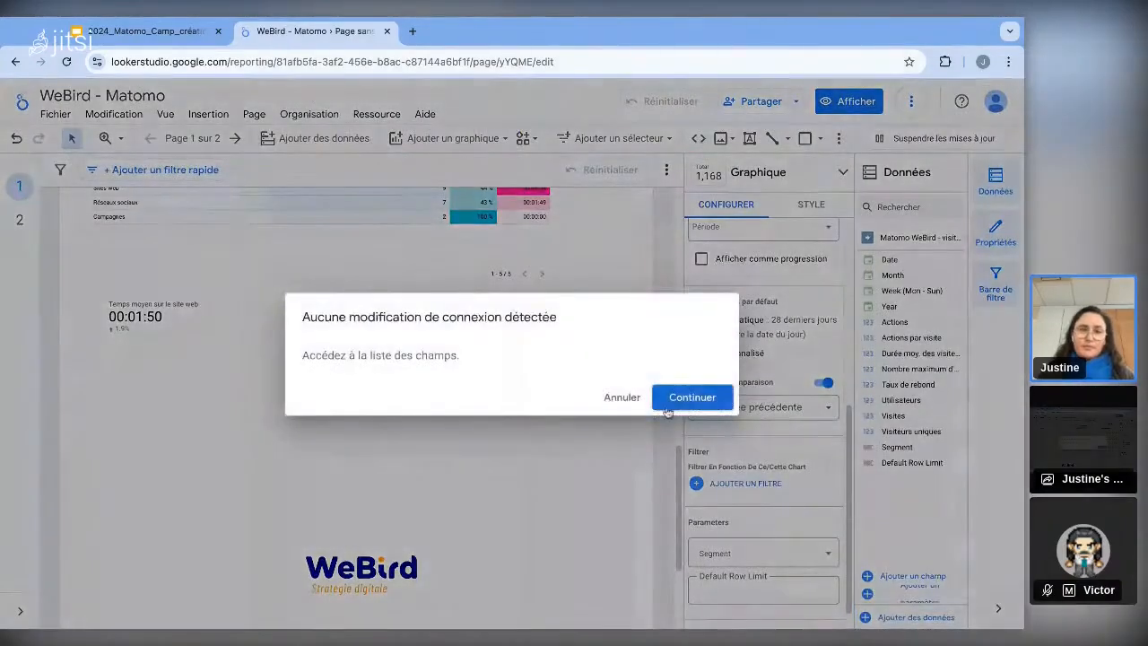
{"action": "left_click", "coordinate": [671, 404]}
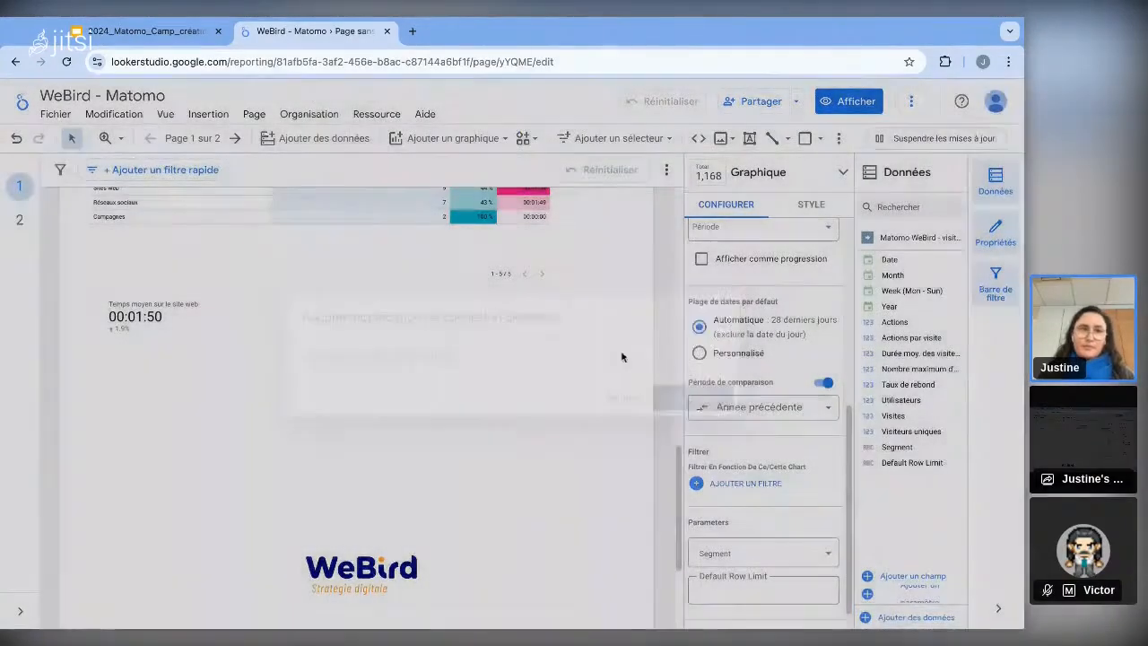
- Rename the newly added Matomo Analytics data source as Matomo WeBird - url de page and return to the report page
{"action": "left_click", "coordinate": [377, 114]}
{"action": "left_click", "coordinate": [401, 140]}
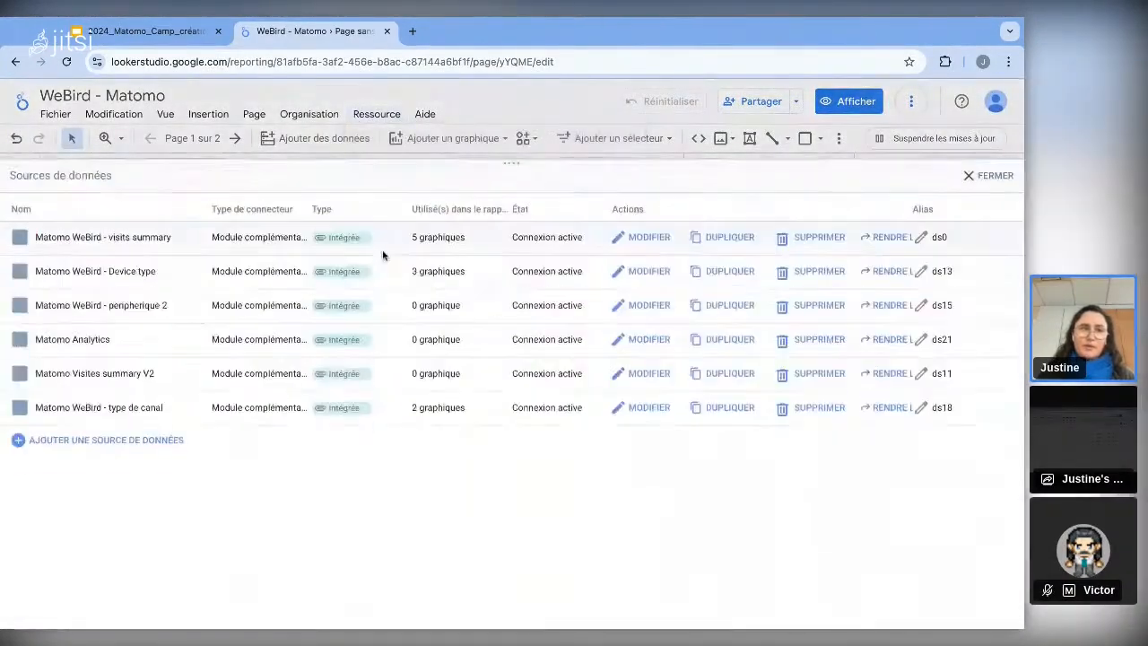
{"action": "left_click", "coordinate": [661, 304]}
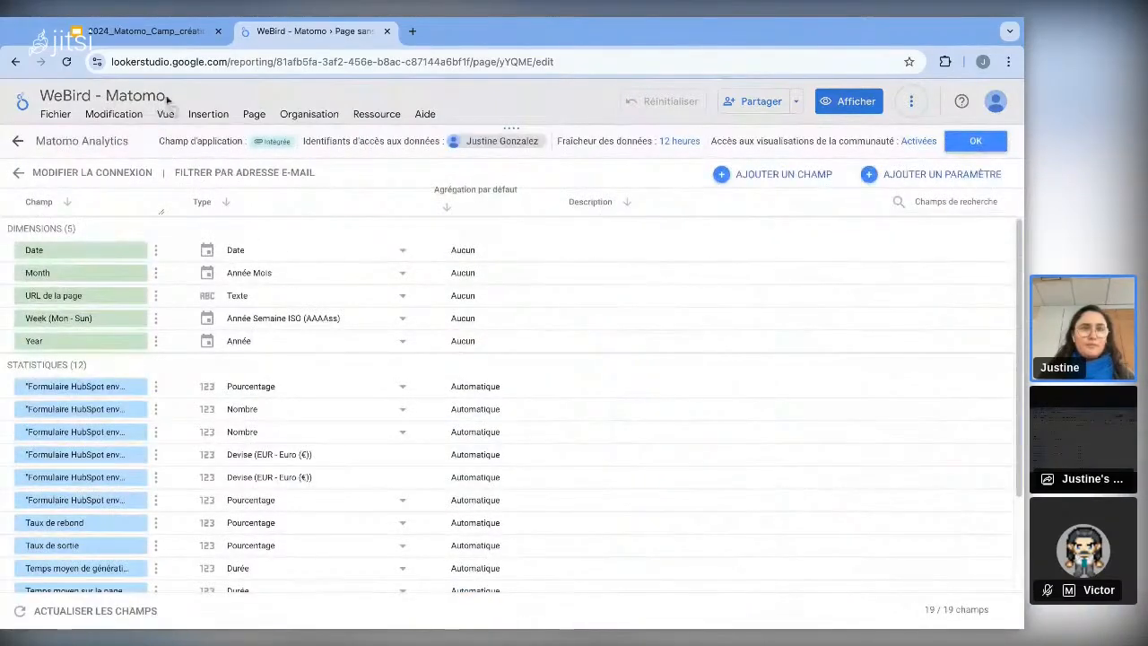
{"action": "double_click", "coordinate": [85, 143]}
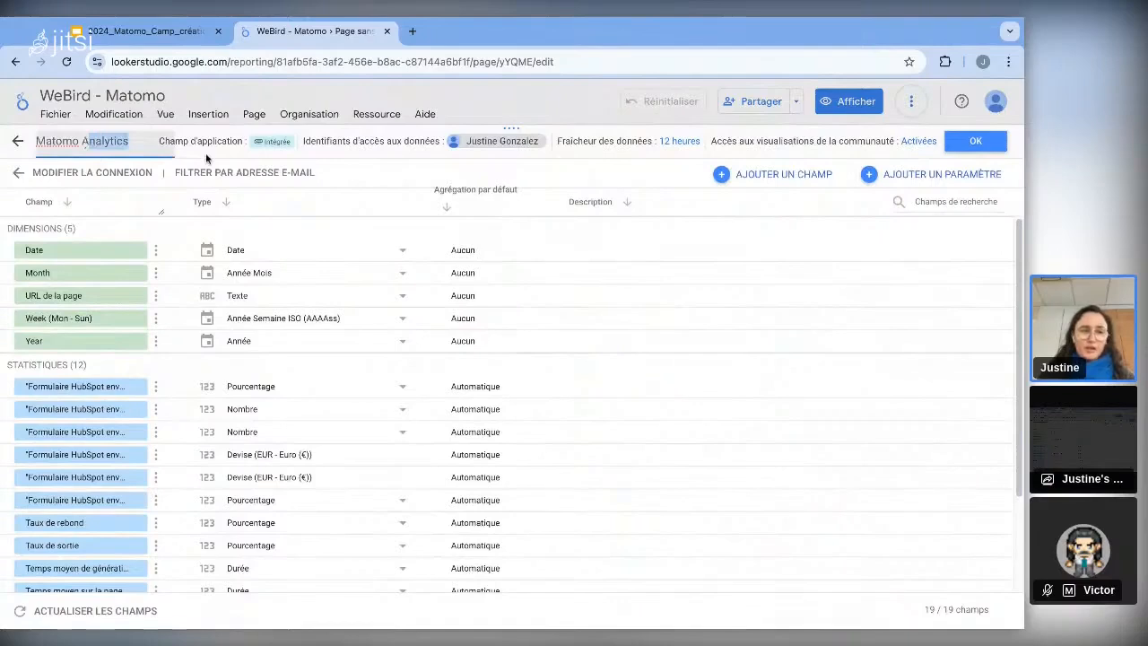
{"action": "type", "text": "WeB"}
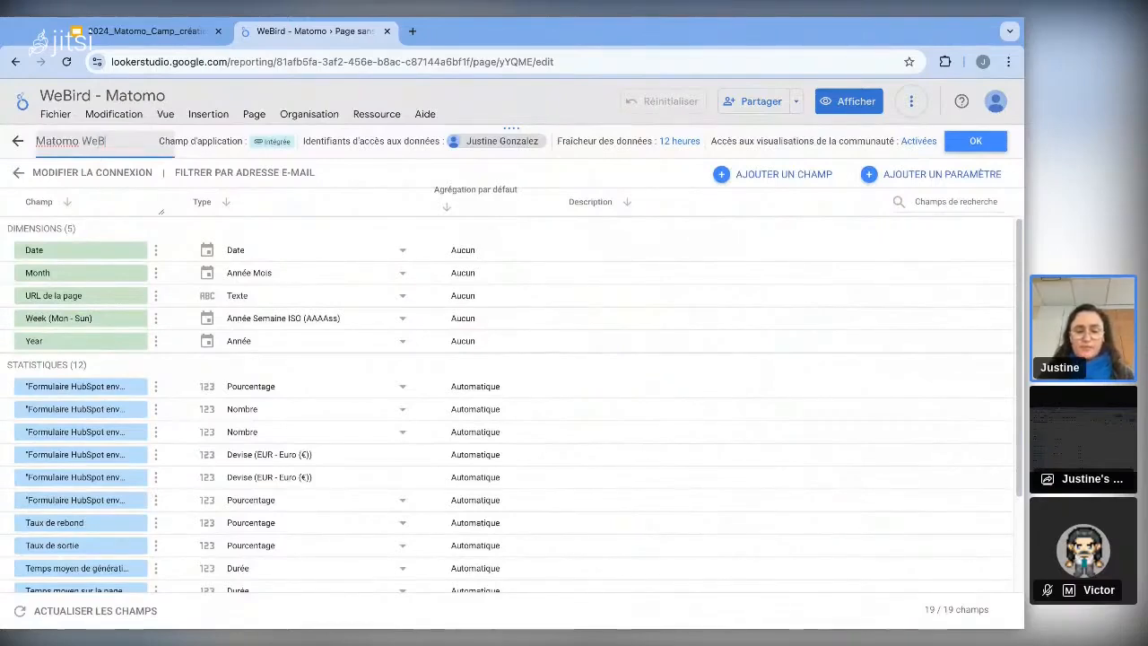
{"action": "type", "text": "ird - url de page"}
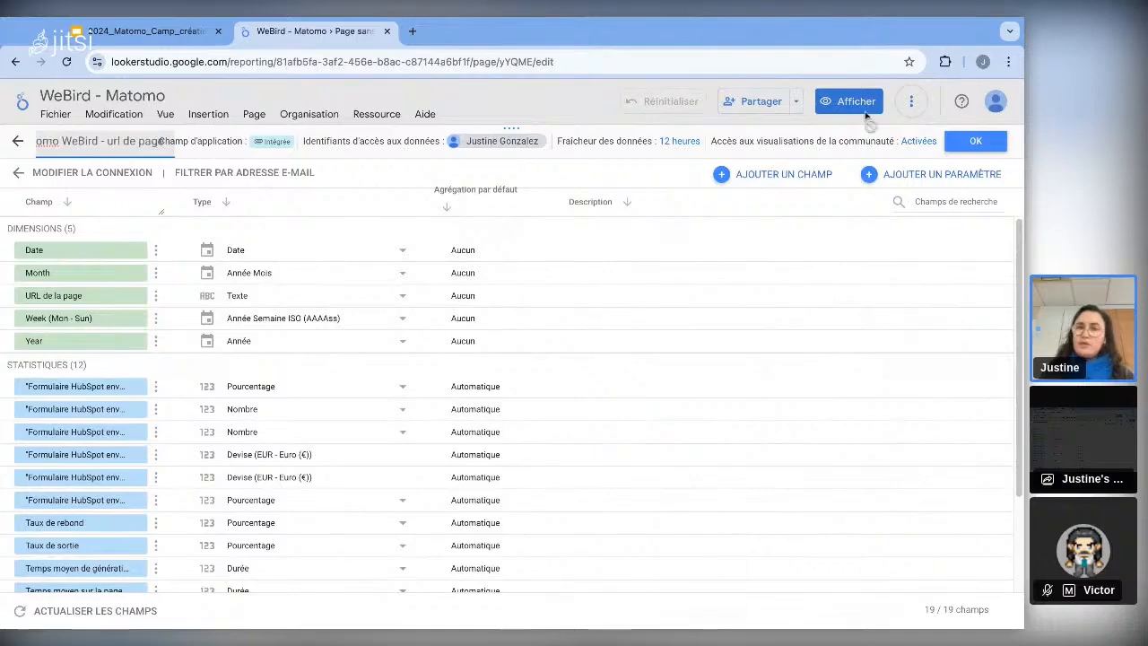
{"action": "left_click", "coordinate": [975, 146]}
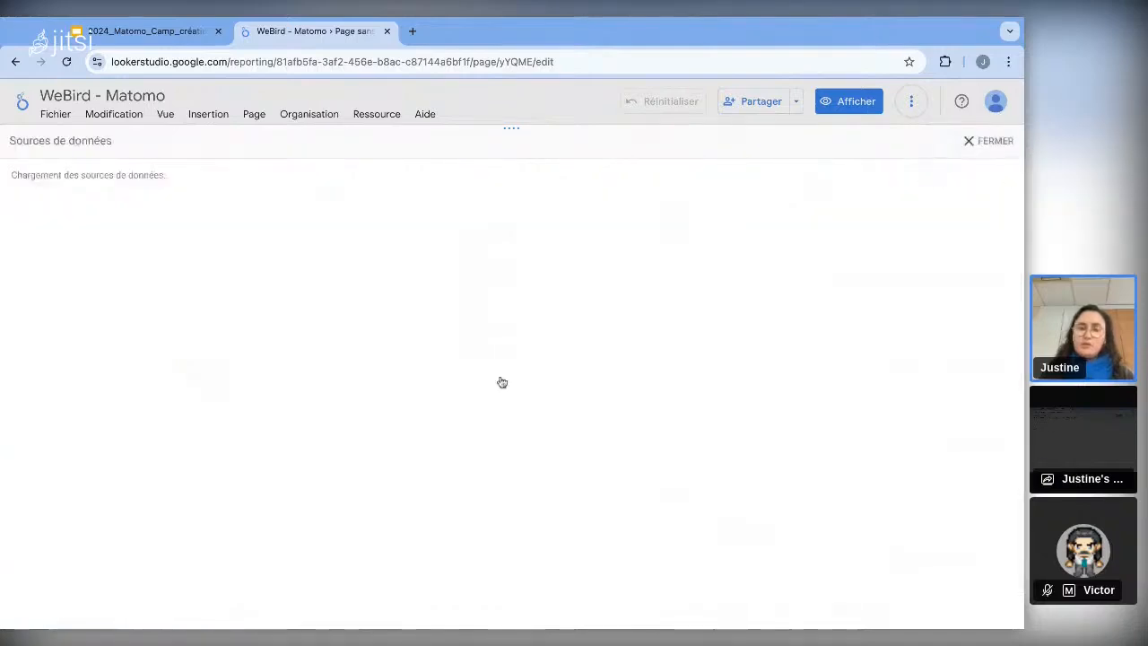
{"action": "left_click", "coordinate": [987, 139]}
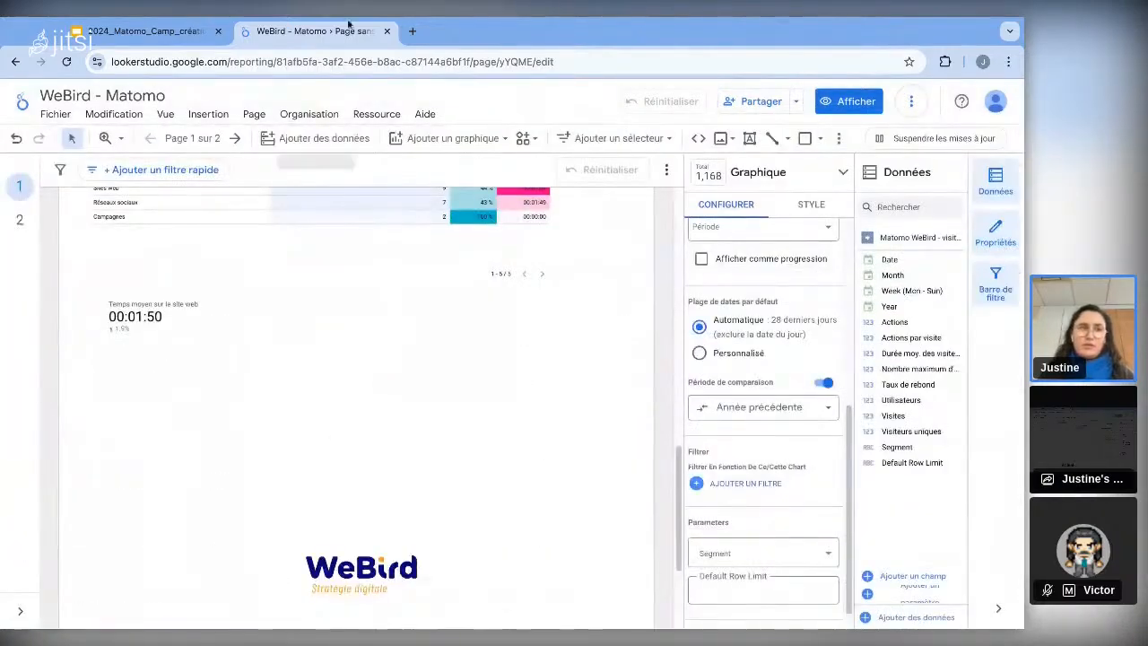
- Insert a table beneath the Temps moyen sur le site web scorecard
{"action": "left_click", "coordinate": [208, 114]}
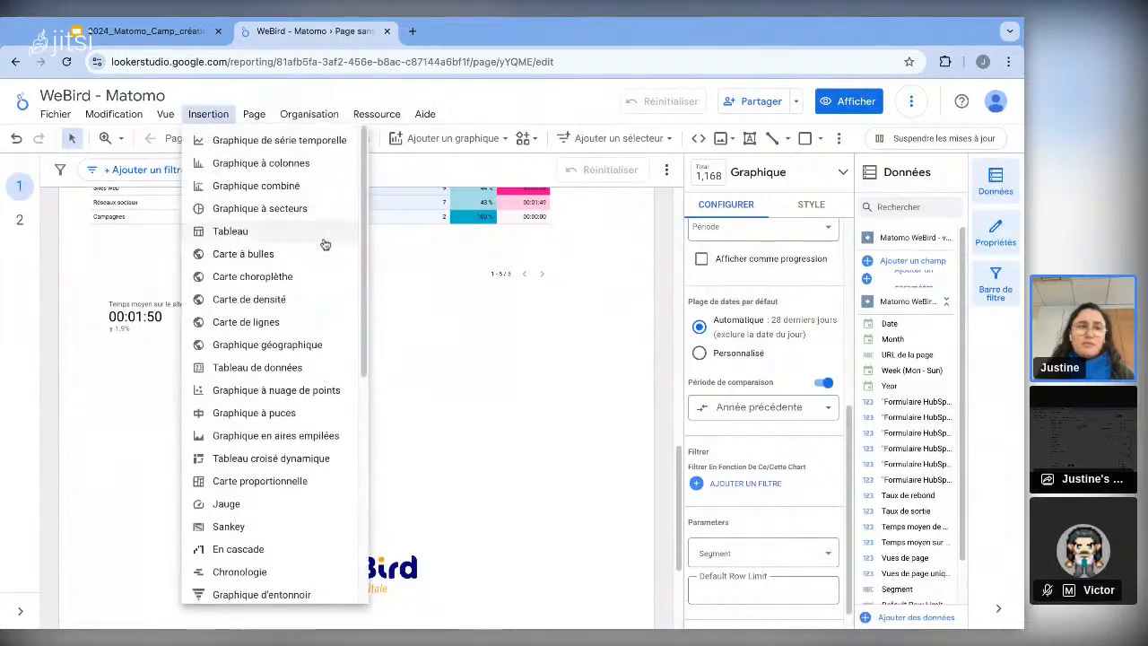
{"action": "left_click", "coordinate": [321, 237]}
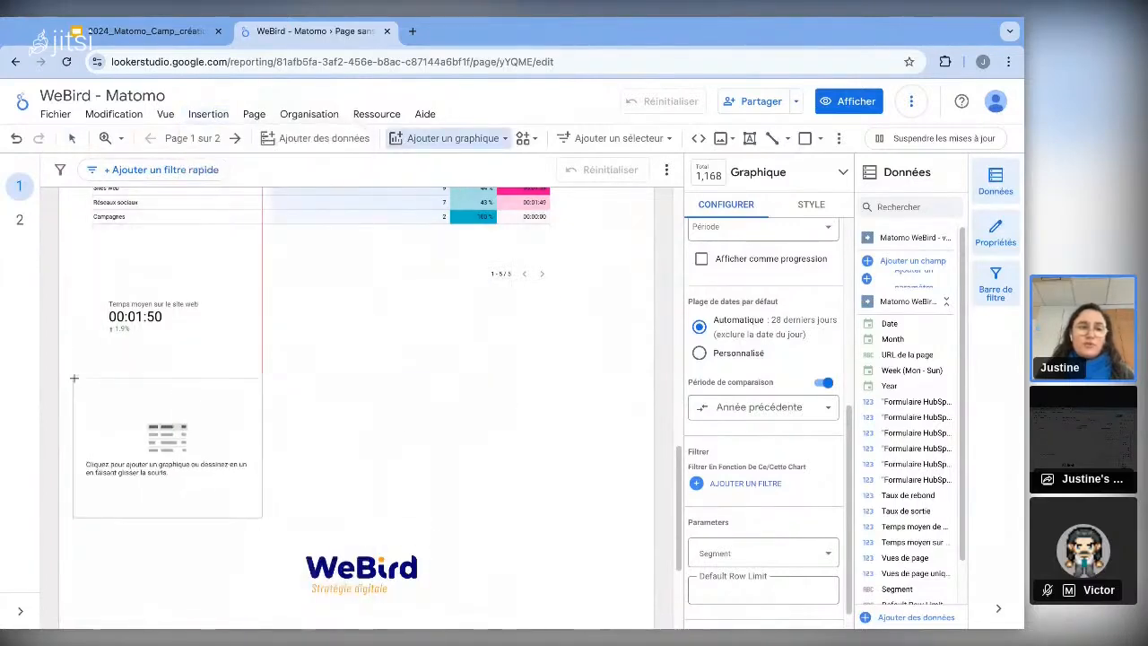
{"action": "left_click", "coordinate": [81, 380]}
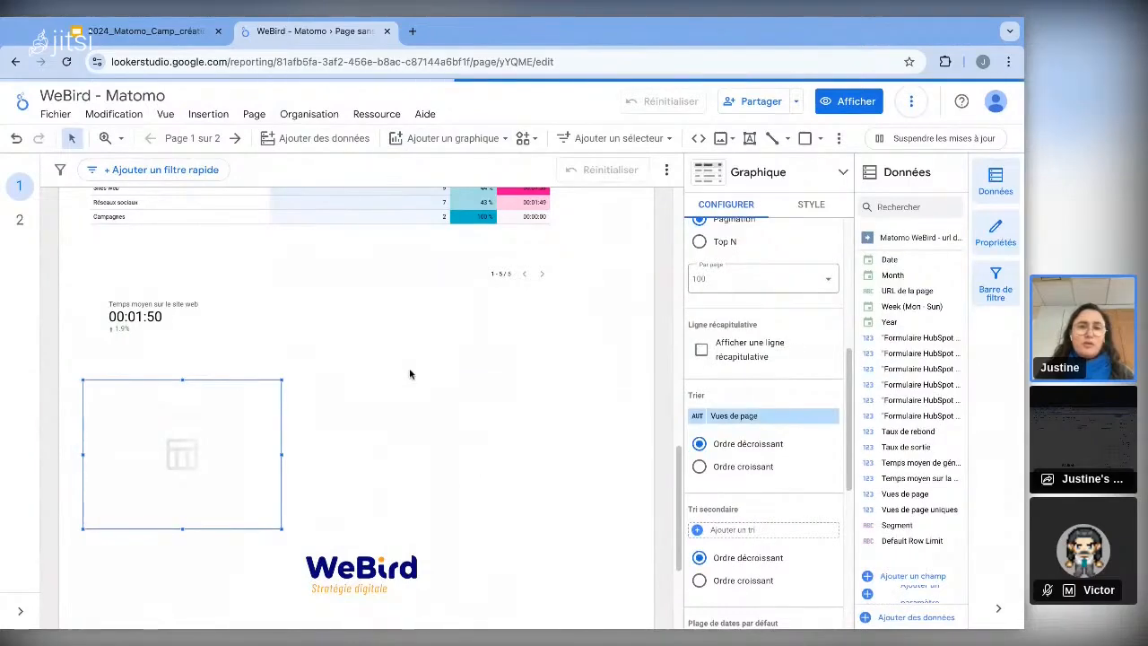
- Convert the new table to a heatmap table and widen it to span most of the page width
{"action": "left_click", "coordinate": [830, 207]}
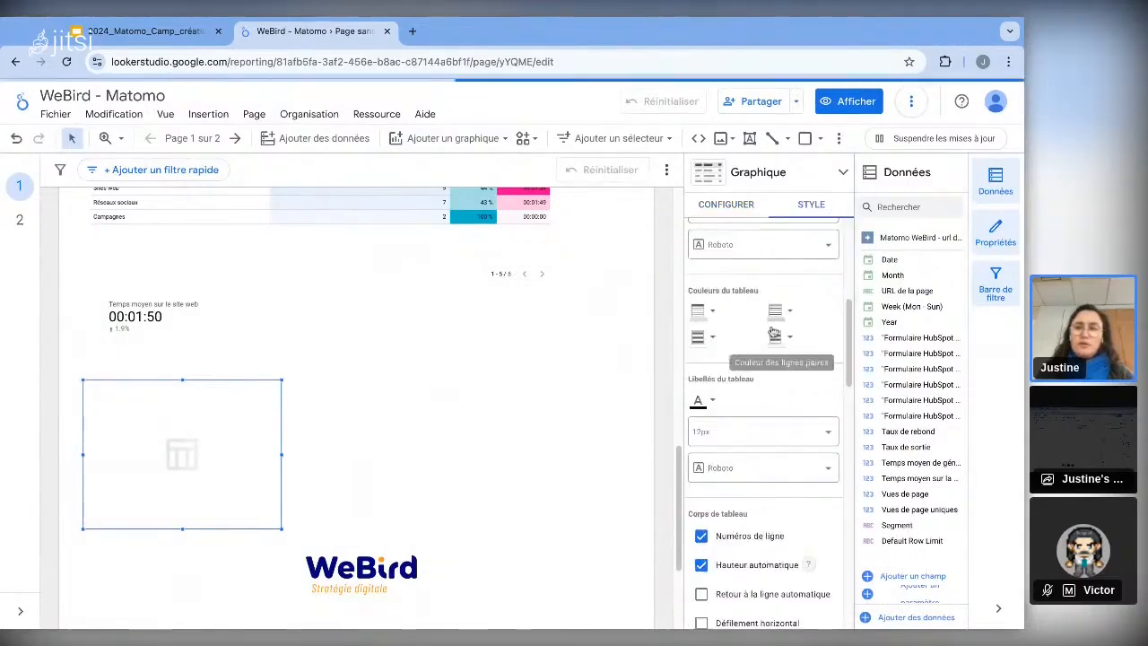
{"action": "scroll", "coordinate": [834, 290], "scroll_direction": "up", "scroll_amount": 5}
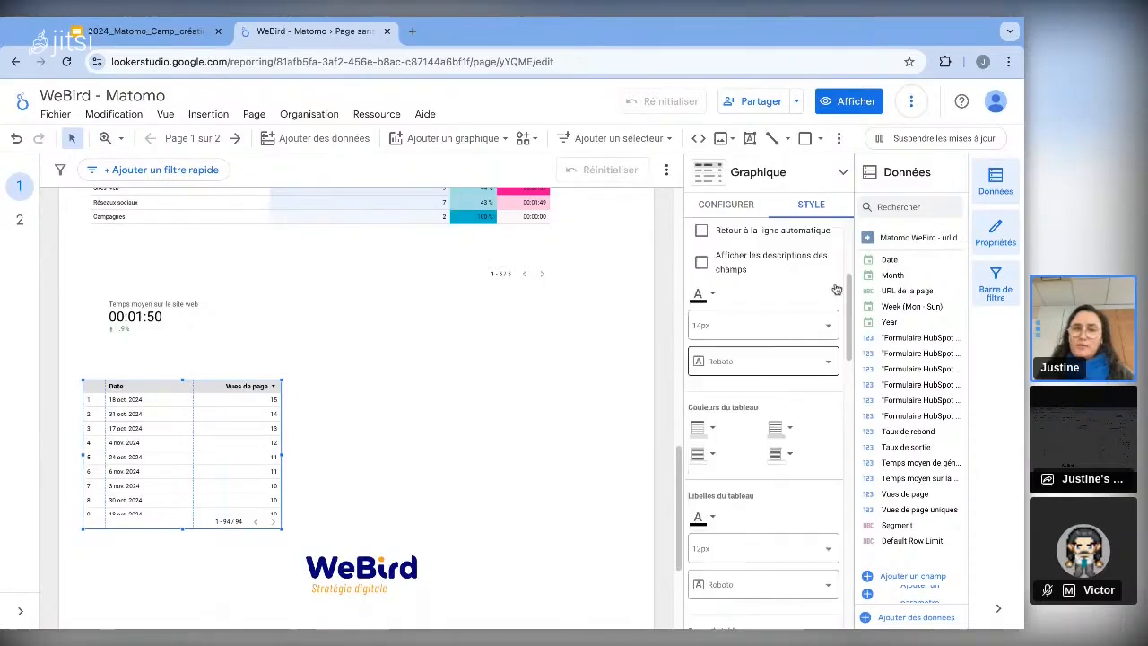
{"action": "left_click", "coordinate": [730, 214]}
{"action": "left_click", "coordinate": [807, 175]}
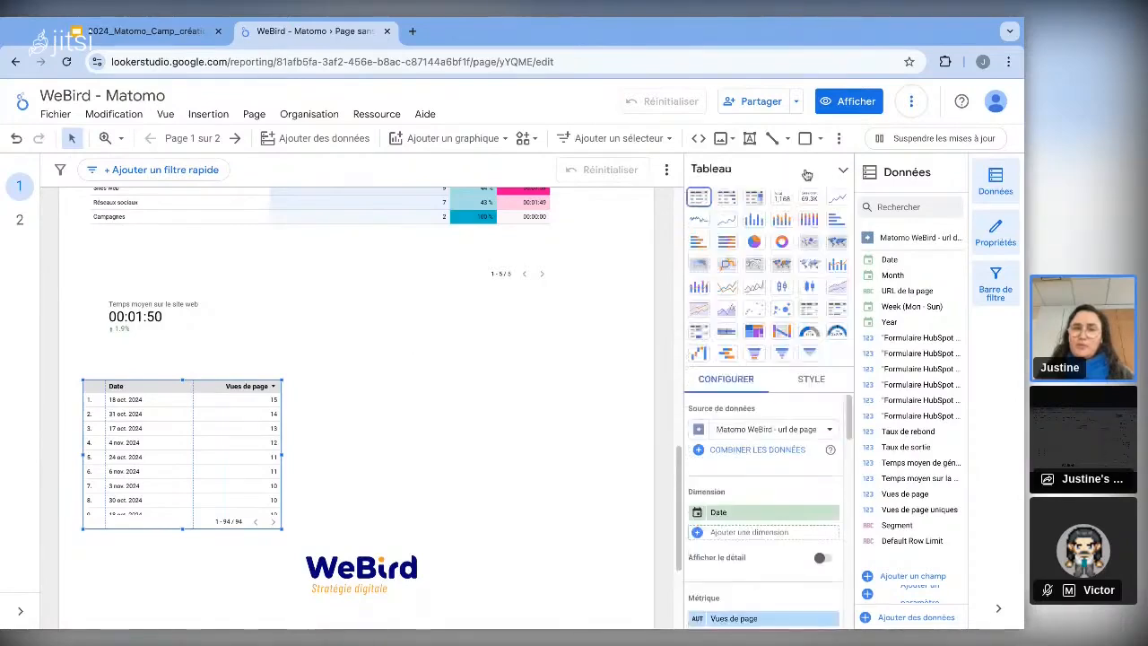
{"action": "left_click", "coordinate": [755, 196]}
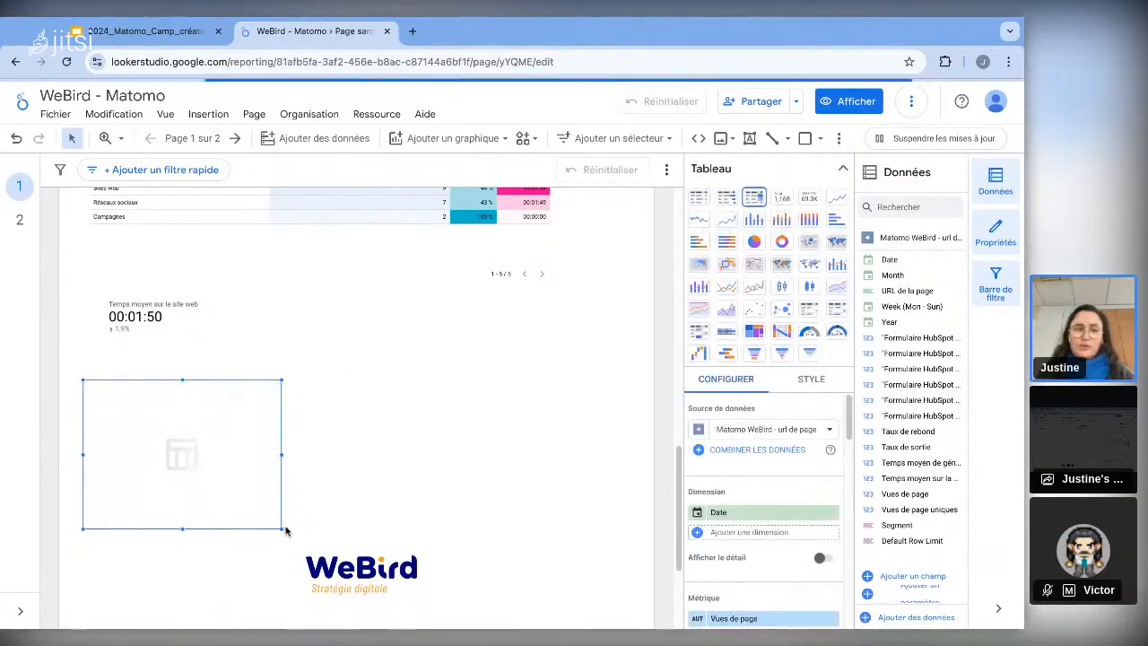
{"action": "left_click_drag", "start_coordinate": [284, 531], "coordinate": [606, 520]}
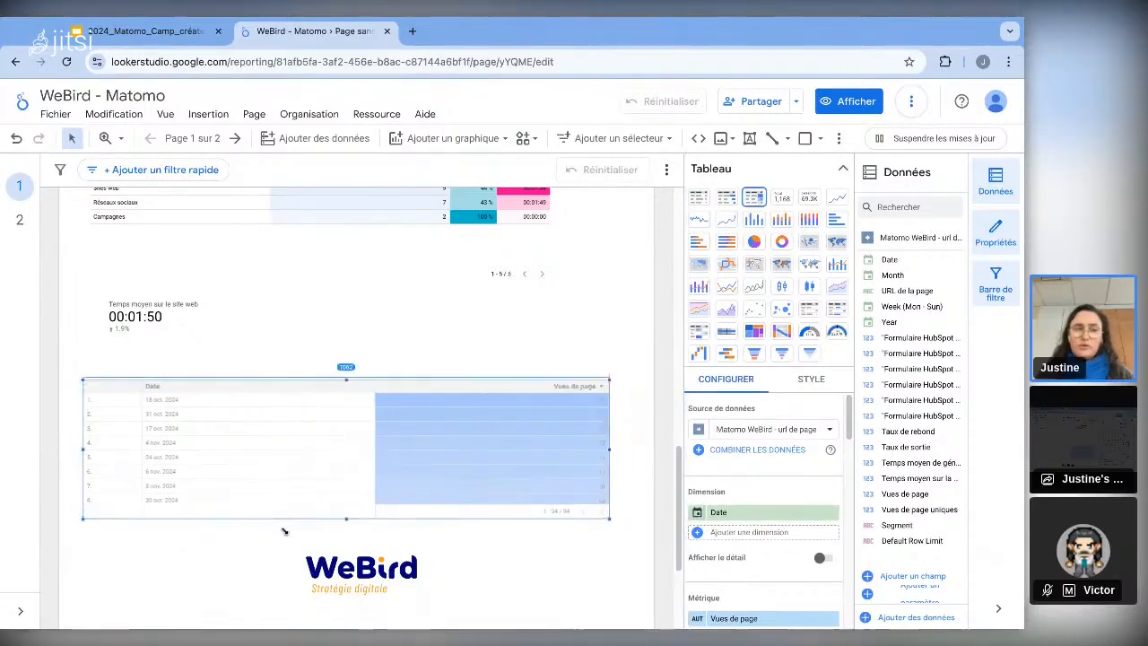
- Replace the heatmap table's Date dimension with URL de la page
{"action": "scroll", "coordinate": [744, 551], "scroll_direction": "down", "scroll_amount": 2}
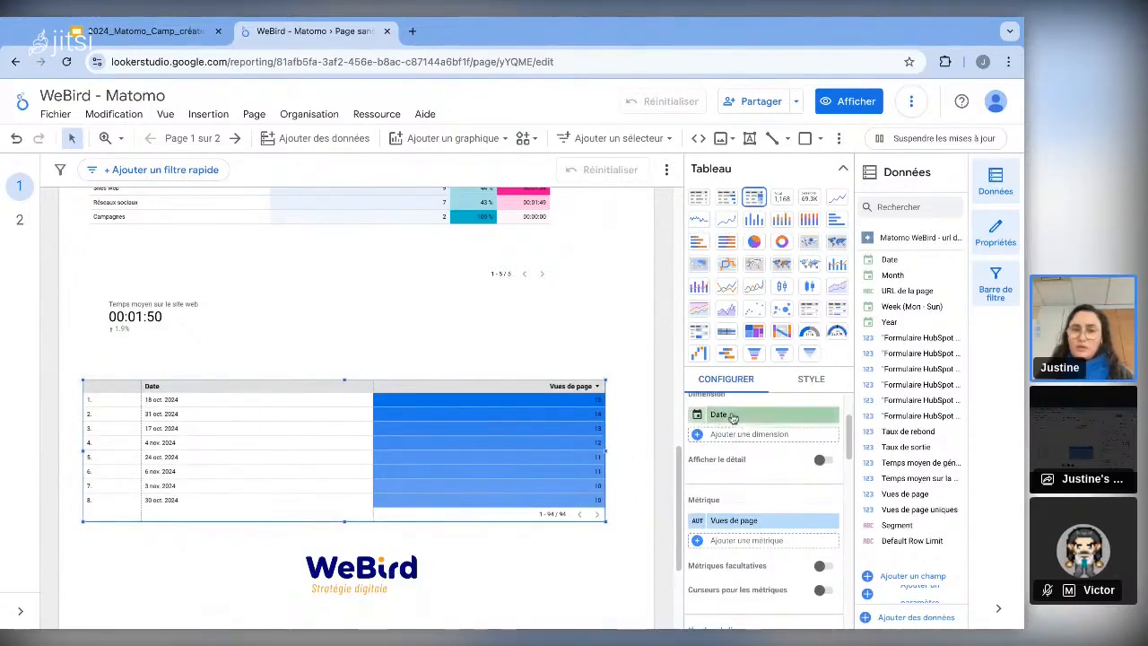
{"action": "left_click", "coordinate": [731, 415]}
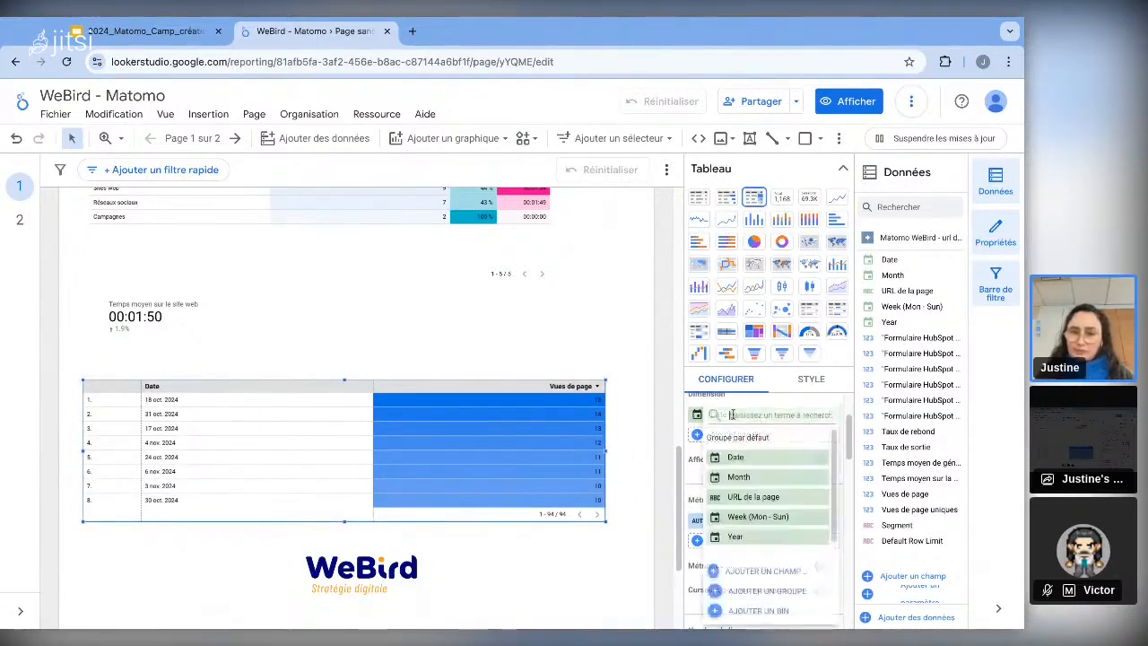
{"action": "left_click", "coordinate": [758, 498]}
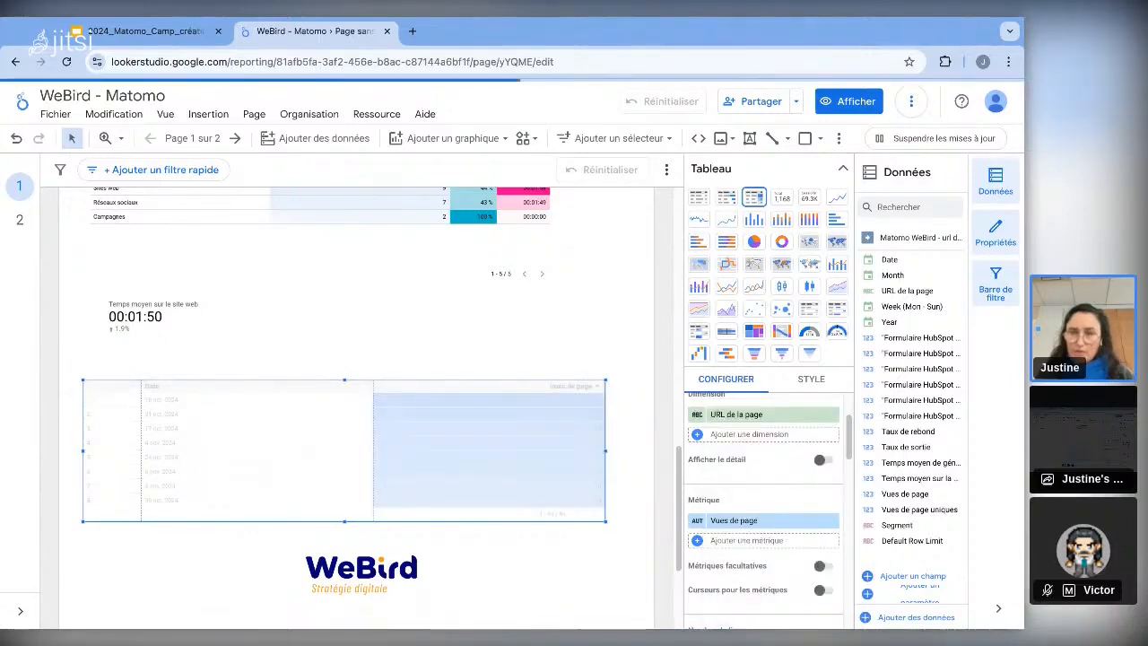
- Add the metrics Temps moyen sur la page and Taux de sortie to the page-URL heatmap table
{"action": "scroll", "coordinate": [741, 524], "scroll_direction": "down", "scroll_amount": 1}
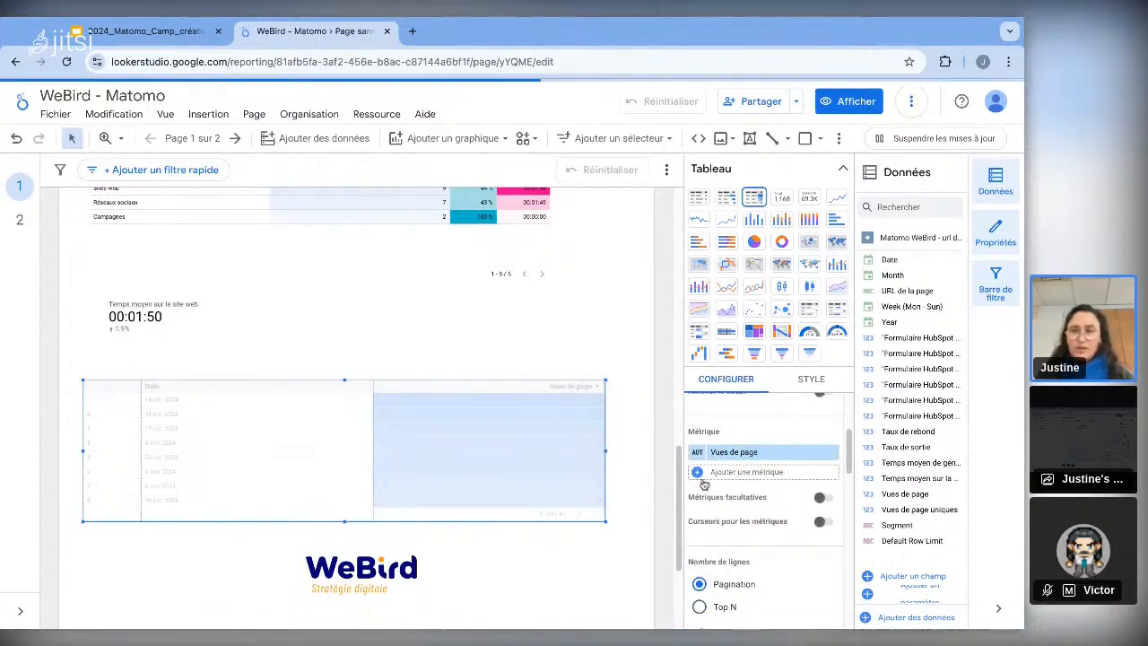
{"action": "left_click", "coordinate": [701, 475]}
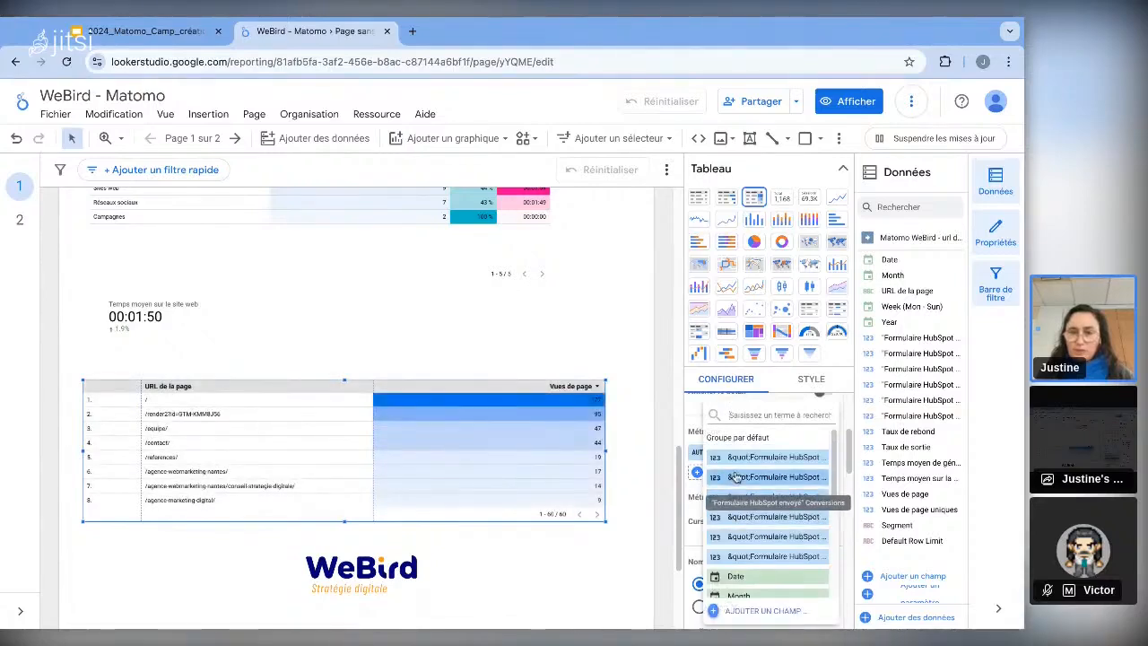
{"action": "scroll", "coordinate": [751, 493], "scroll_direction": "down", "scroll_amount": 3}
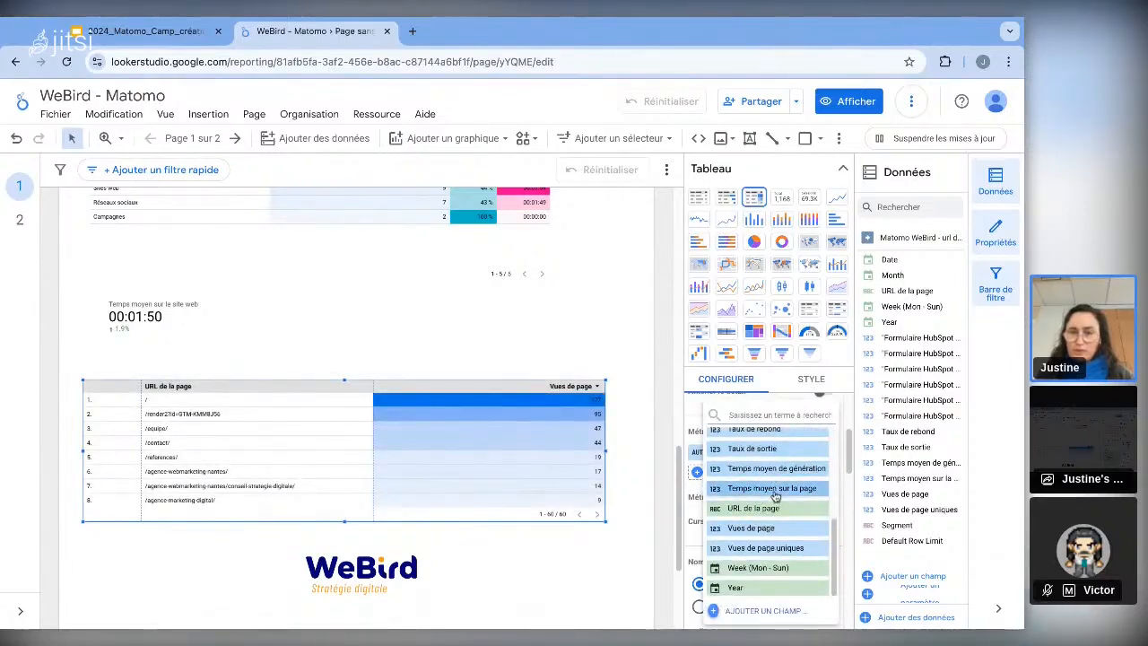
{"action": "left_click", "coordinate": [775, 490]}
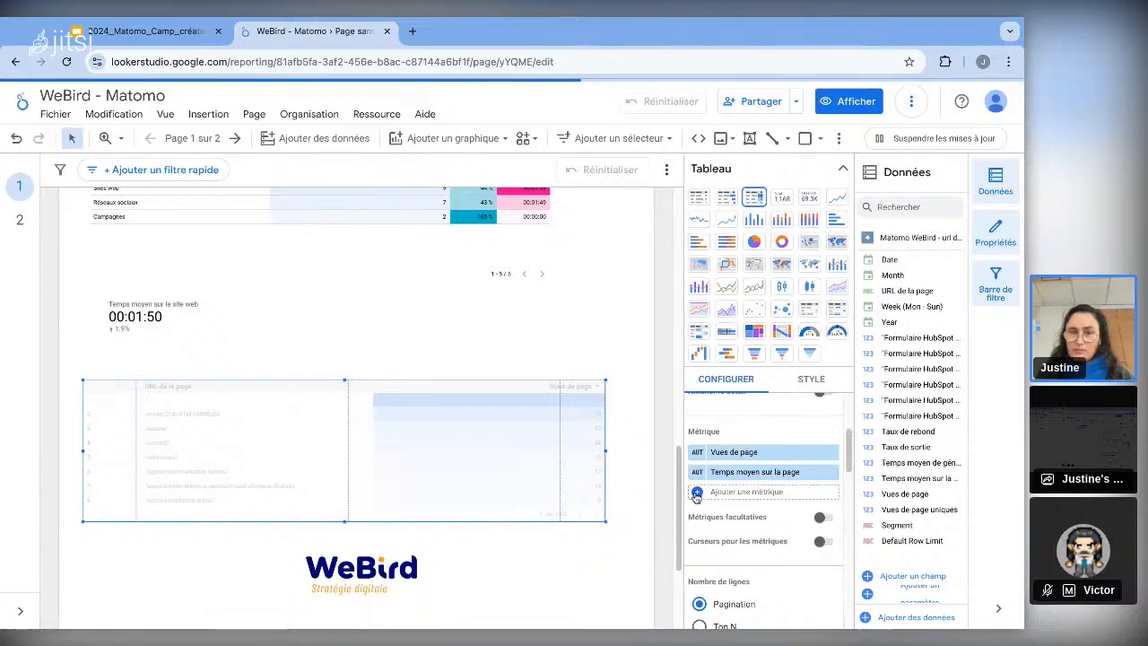
{"action": "left_click", "coordinate": [718, 491]}
{"action": "scroll", "coordinate": [777, 587], "scroll_direction": "down", "scroll_amount": 3}
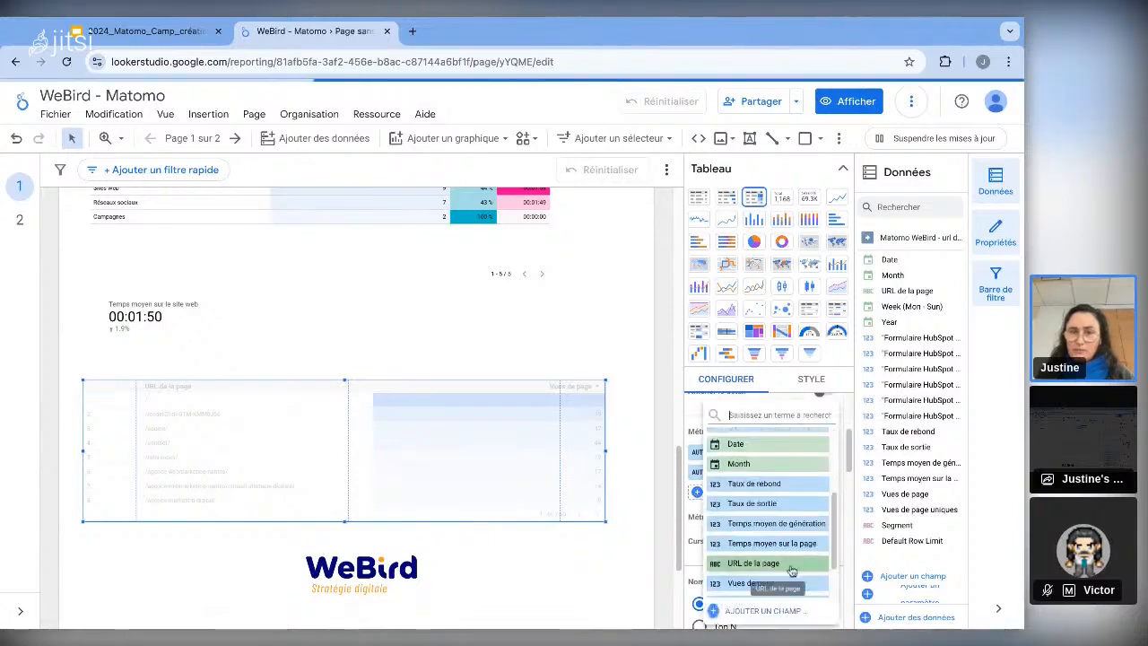
{"action": "left_click", "coordinate": [775, 503]}
- Try Temps moyen de génération as an additional metric in the page-URL heatmap table, and remove it again
{"action": "left_click", "coordinate": [746, 511]}
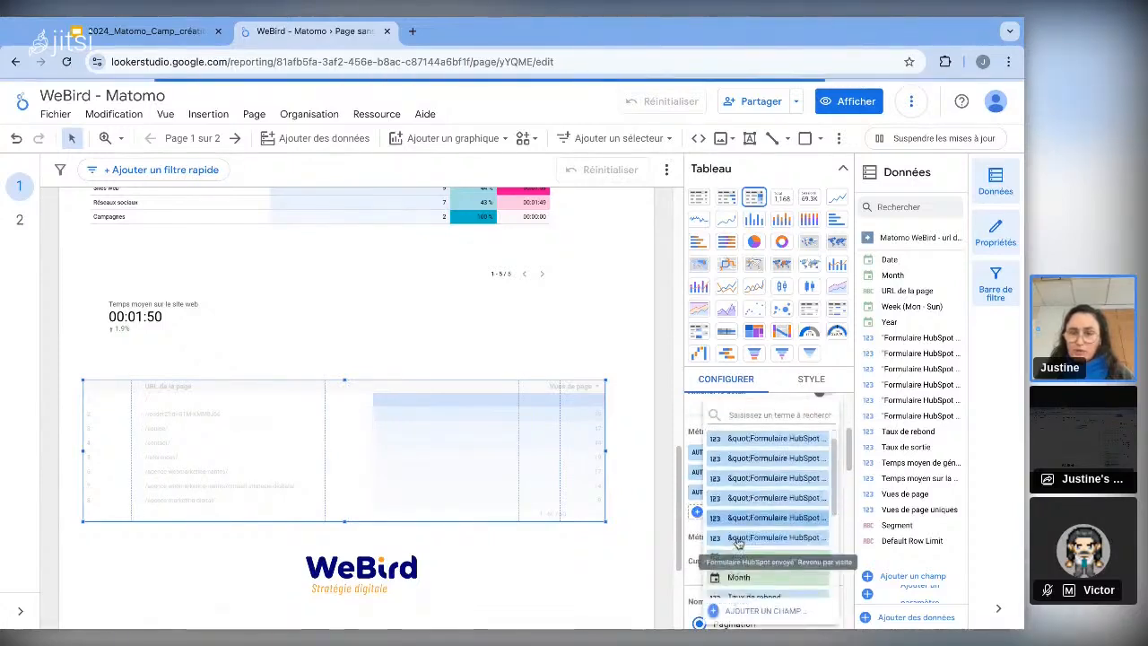
{"action": "scroll", "coordinate": [738, 538], "scroll_direction": "down", "scroll_amount": 5}
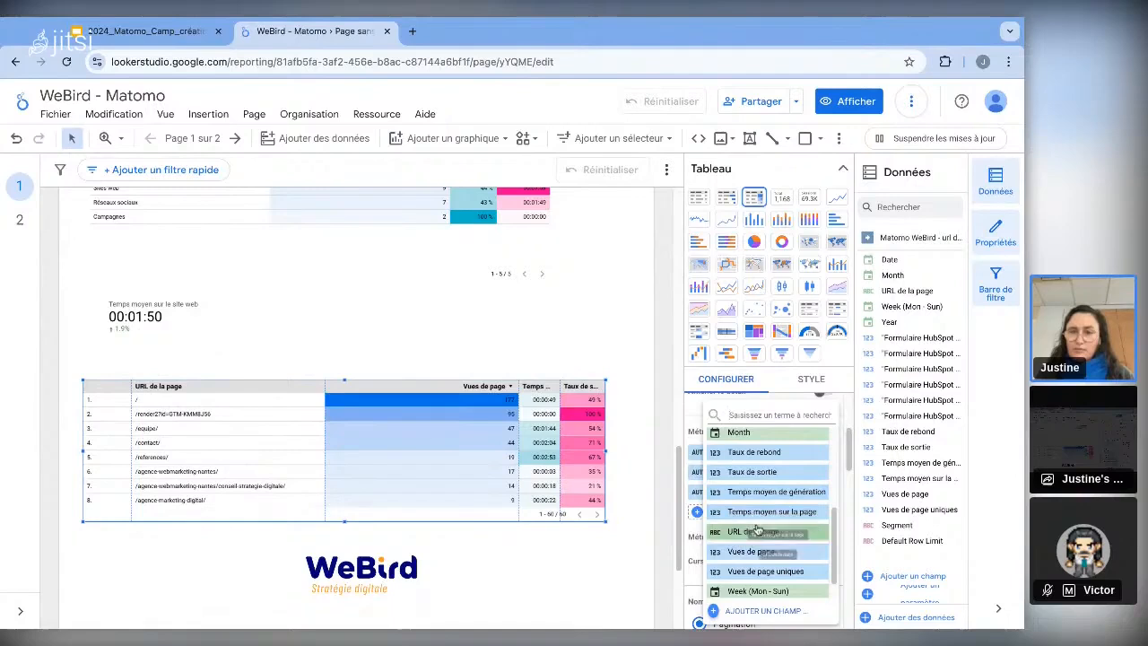
{"action": "left_click", "coordinate": [754, 503]}
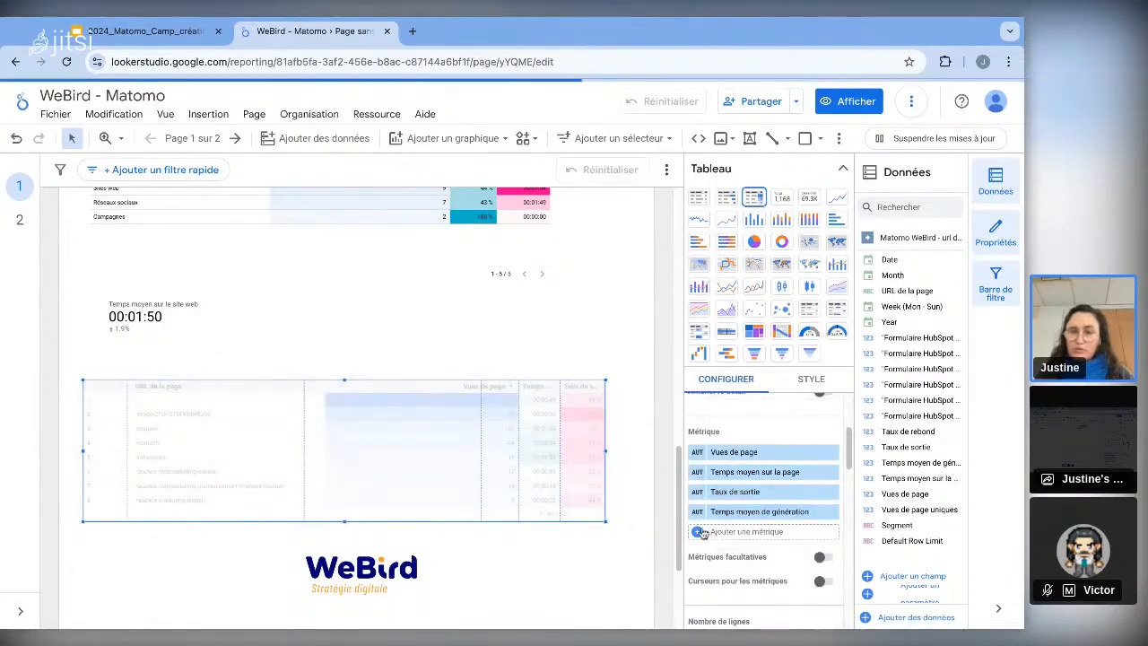
{"action": "left_click", "coordinate": [704, 532]}
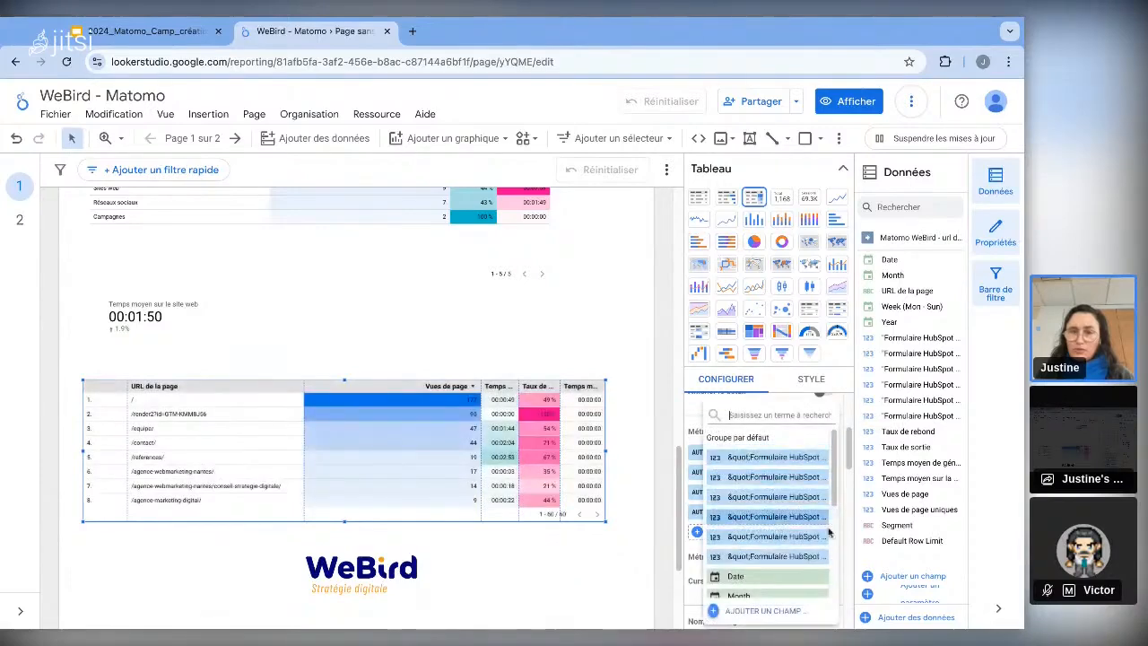
{"action": "left_click", "coordinate": [583, 413]}
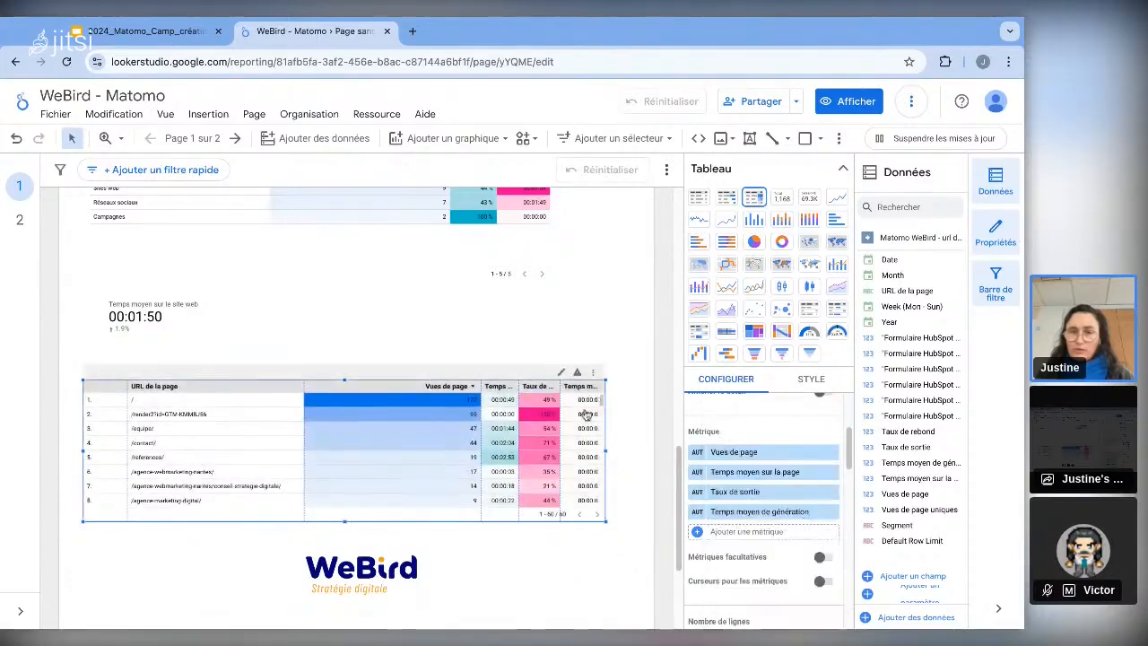
{"action": "left_click", "coordinate": [831, 511]}
- Add Taux de rebond as the fourth metric of the page-URL heatmap table and look through its rows
{"action": "left_click", "coordinate": [698, 512]}
{"action": "scroll", "coordinate": [790, 527], "scroll_direction": "down", "scroll_amount": 5}
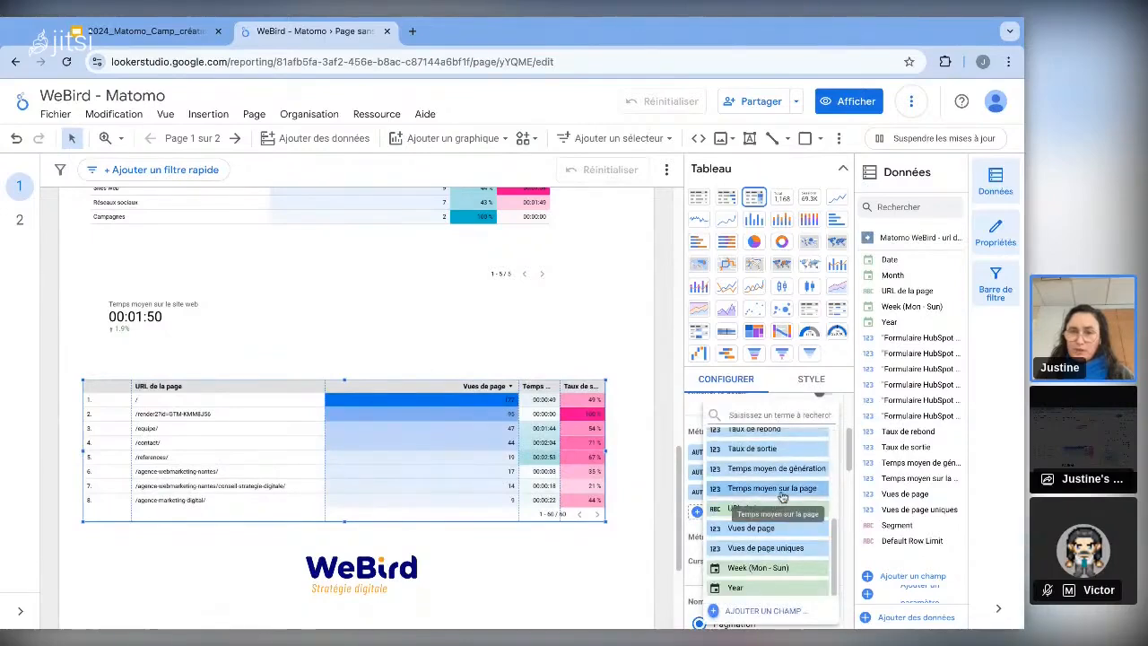
{"action": "scroll", "coordinate": [782, 496], "scroll_direction": "up", "scroll_amount": 1}
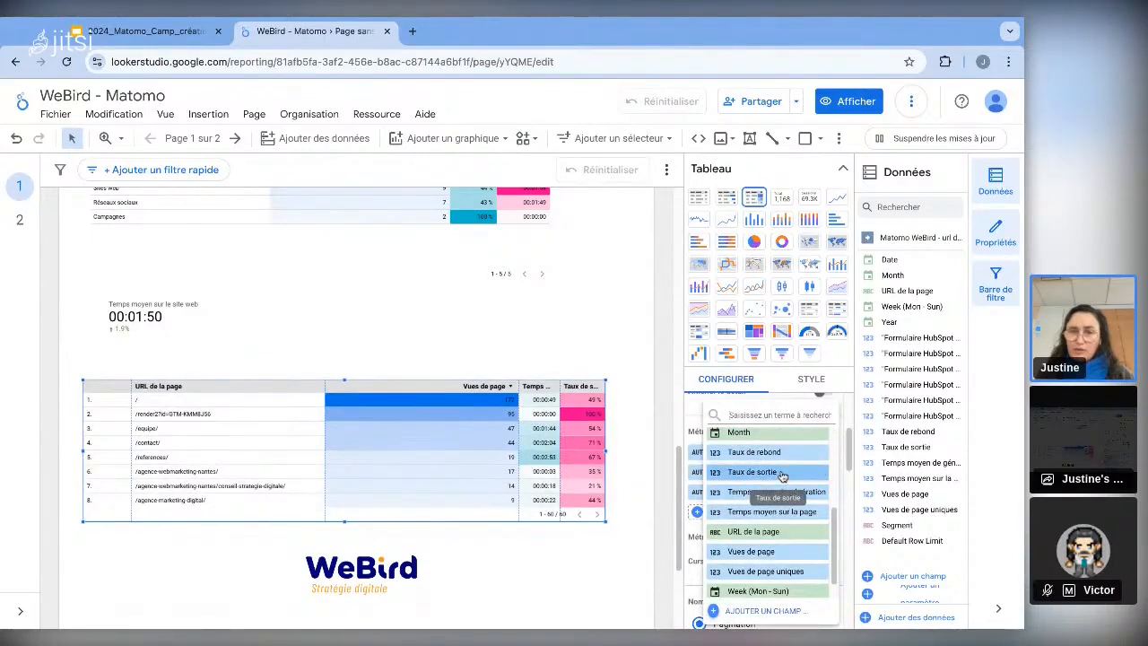
{"action": "scroll", "coordinate": [782, 476], "scroll_direction": "up", "scroll_amount": 1}
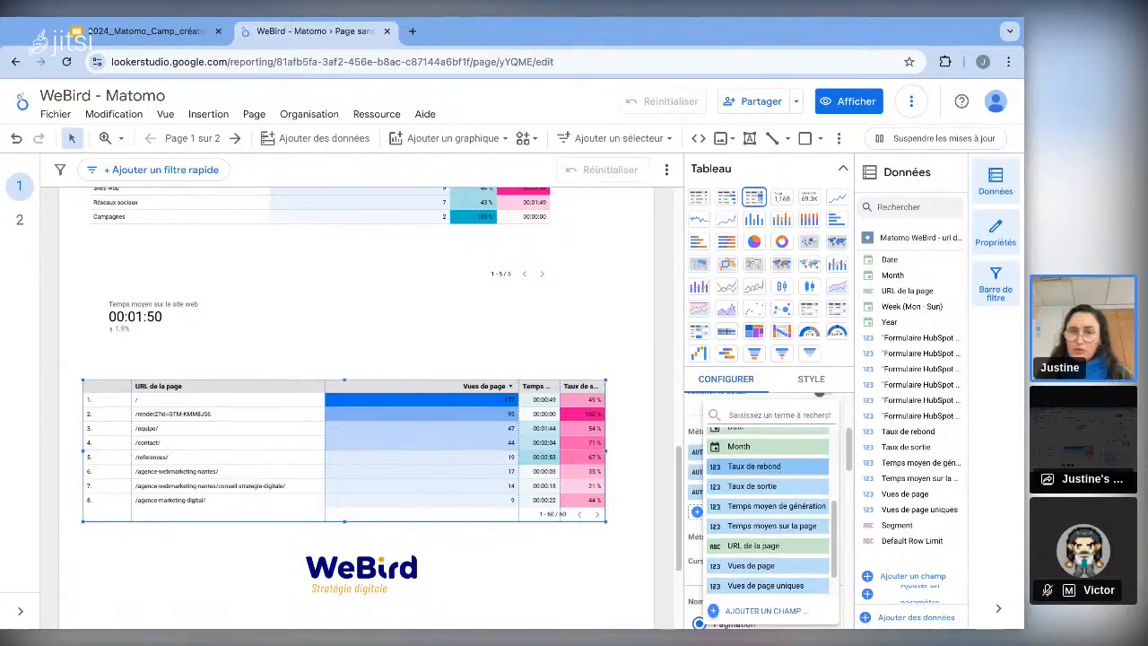
{"action": "left_click", "coordinate": [772, 467]}
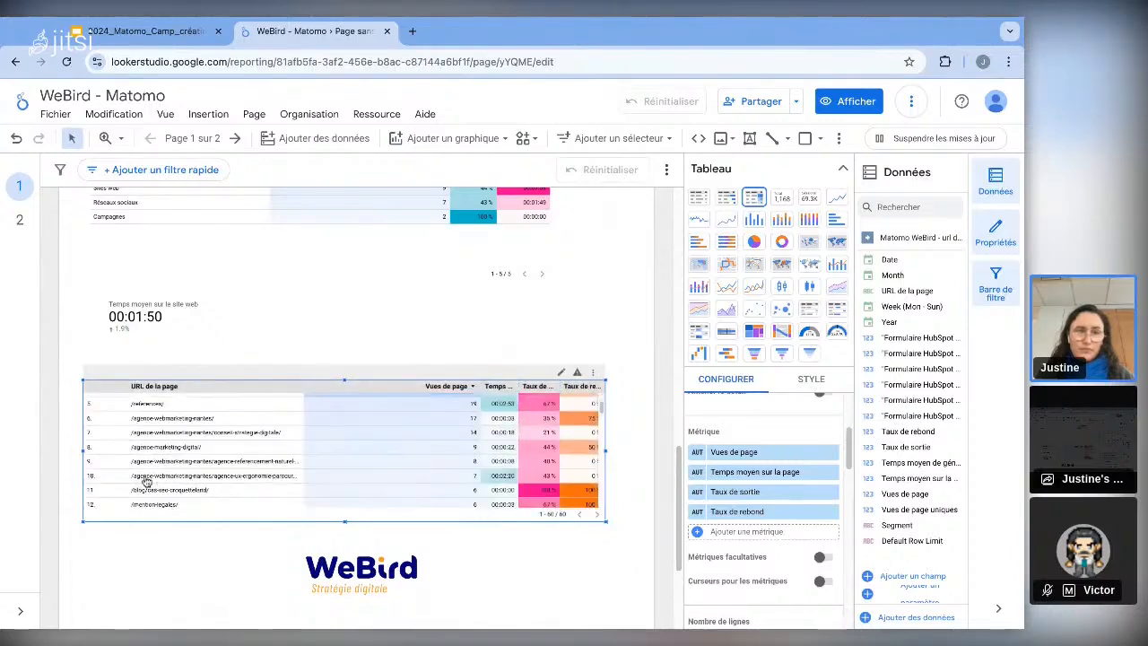
{"action": "scroll", "coordinate": [143, 478], "scroll_direction": "down", "scroll_amount": 2}
{"action": "scroll", "coordinate": [299, 478], "scroll_direction": "up", "scroll_amount": 3}
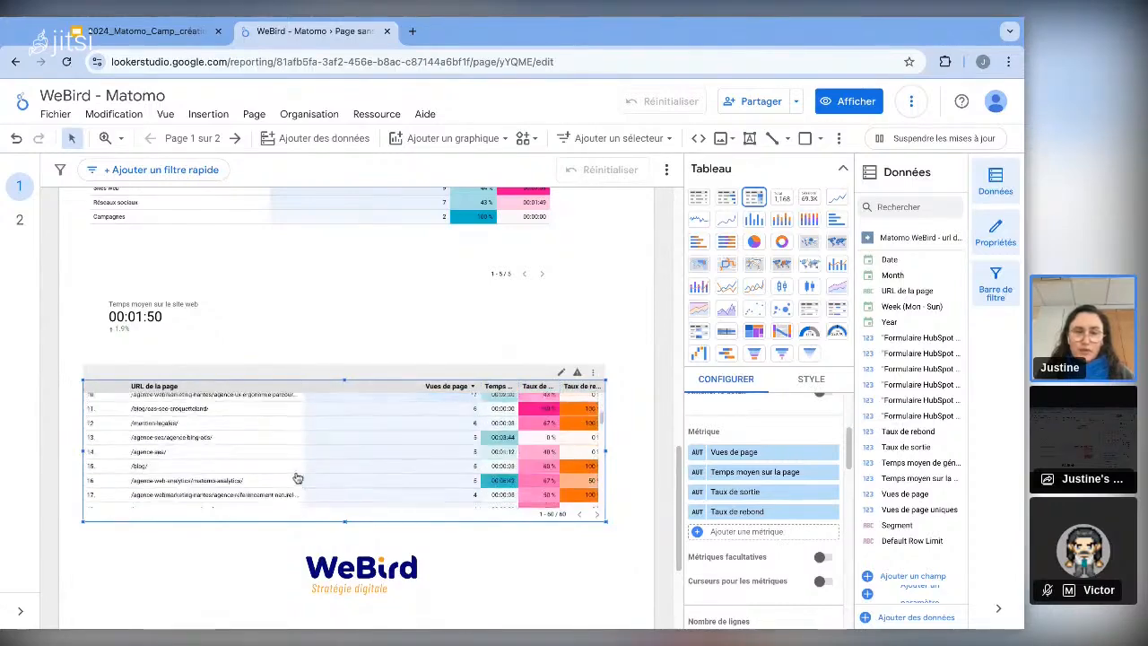
{"action": "scroll", "coordinate": [215, 463], "scroll_direction": "down", "scroll_amount": 1}
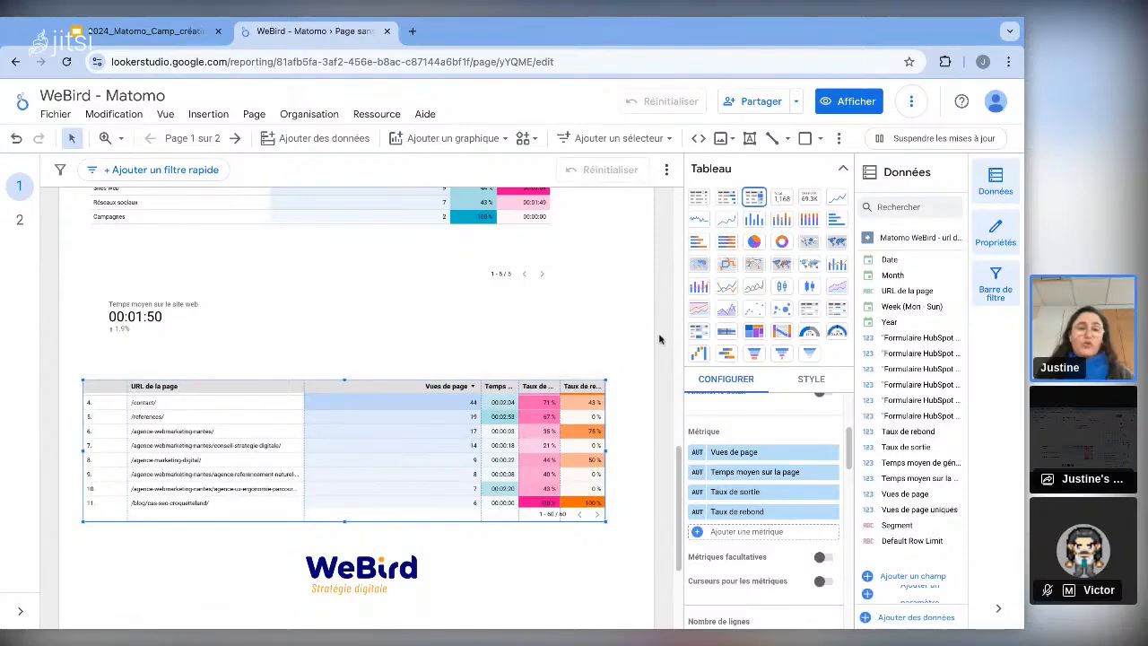
- Move the WeBird logo down to the foot of the report page, well below the page-URL table
{"action": "scroll", "coordinate": [642, 328], "scroll_direction": "up", "scroll_amount": 10}
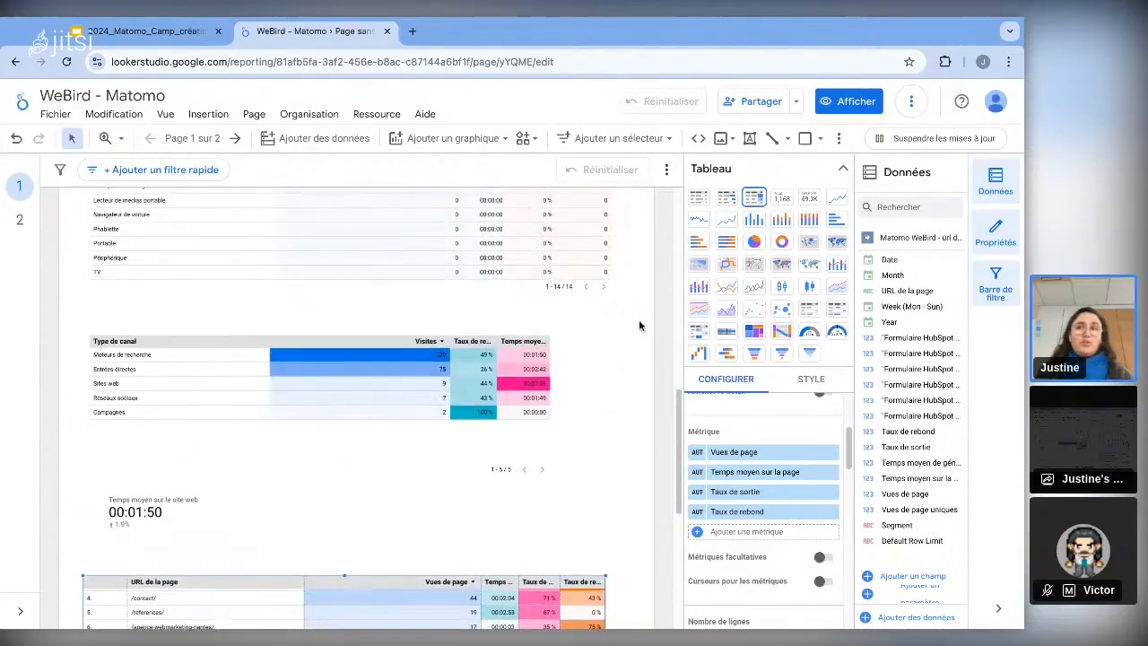
{"action": "scroll", "coordinate": [641, 350], "scroll_direction": "down", "scroll_amount": 15}
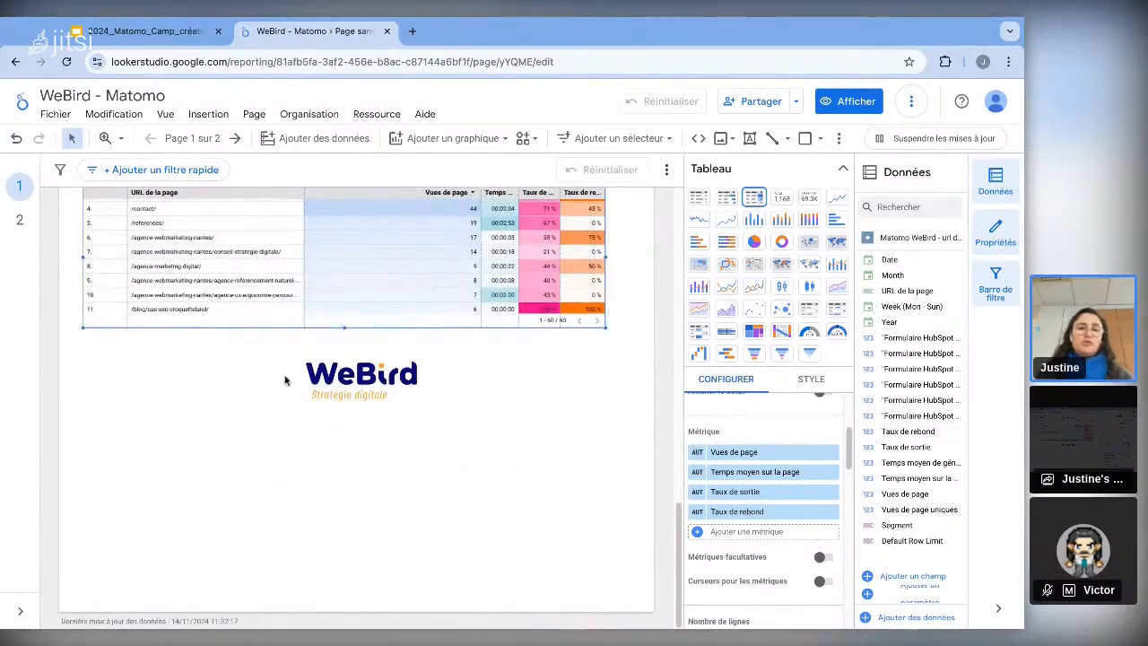
{"action": "left_click_drag", "start_coordinate": [323, 374], "coordinate": [353, 564]}
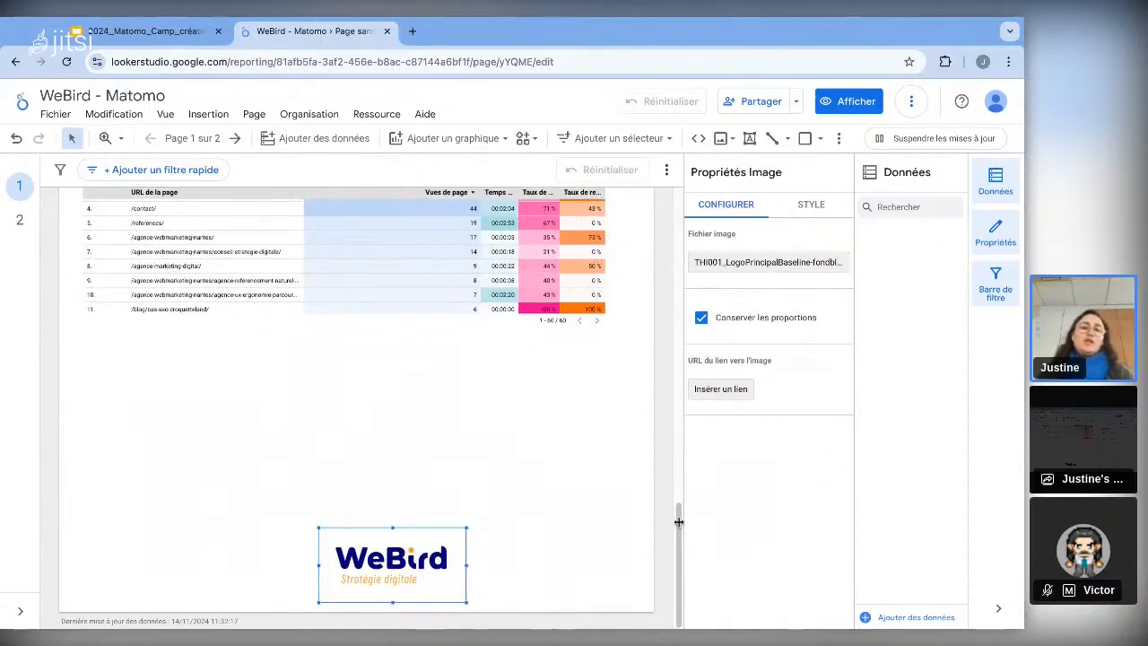
- Filter the report page to the Desktop segment with the Segment control in the orange header
{"action": "scroll", "coordinate": [628, 458], "scroll_direction": "up", "scroll_amount": 15}
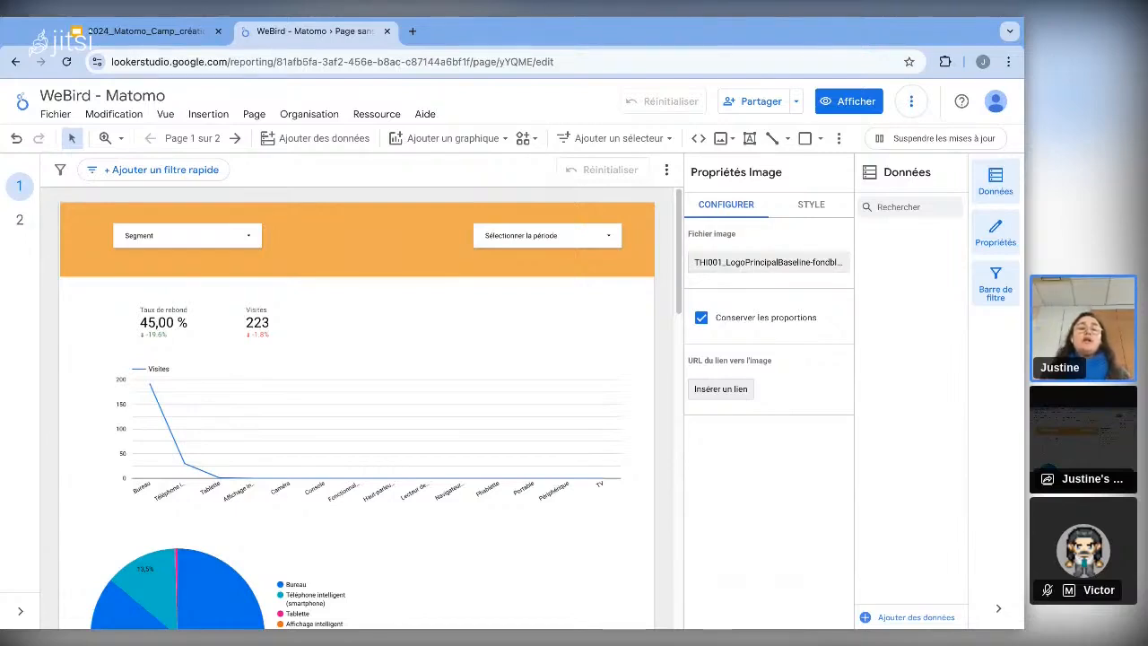
{"action": "left_click", "coordinate": [144, 238]}
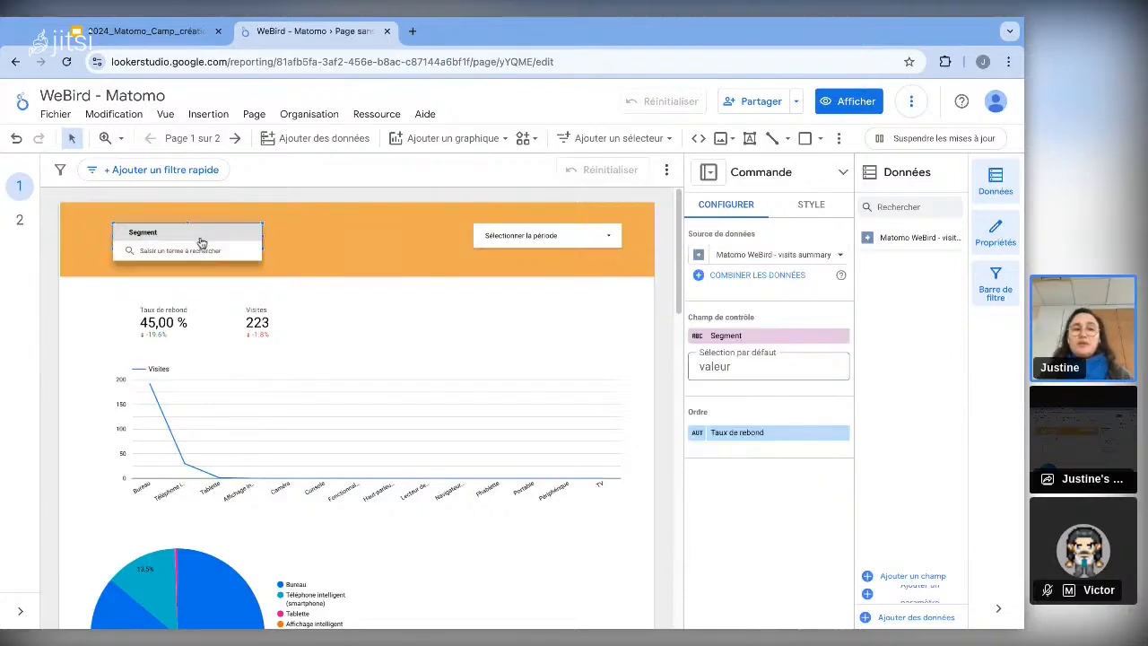
{"action": "left_click", "coordinate": [171, 288]}
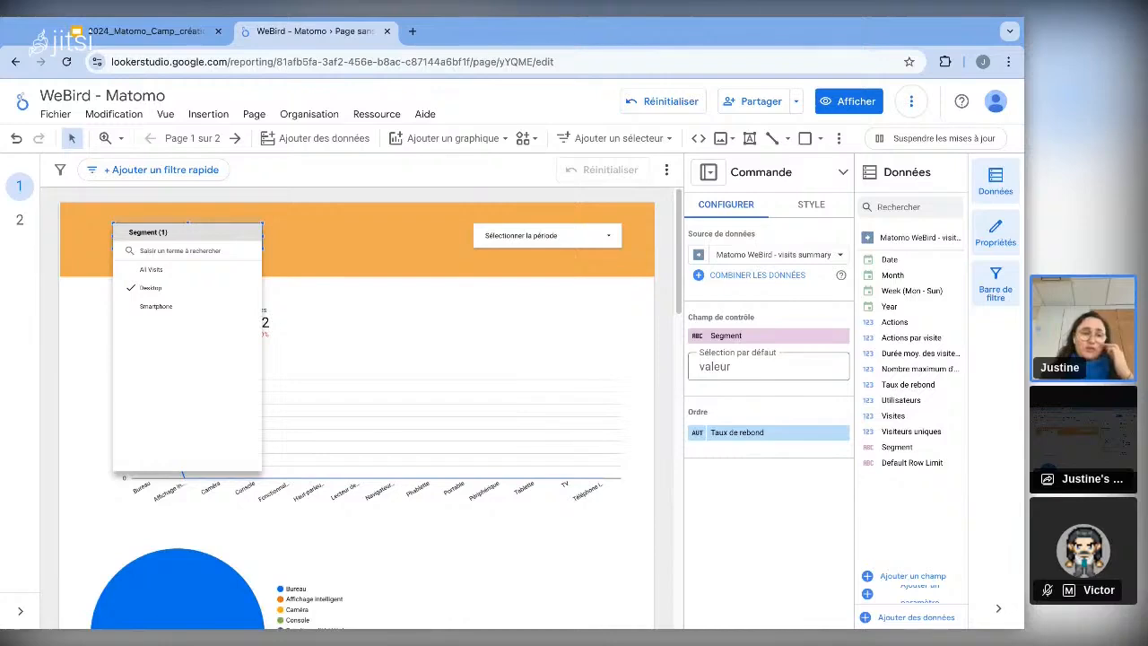
{"action": "left_click", "coordinate": [338, 546]}
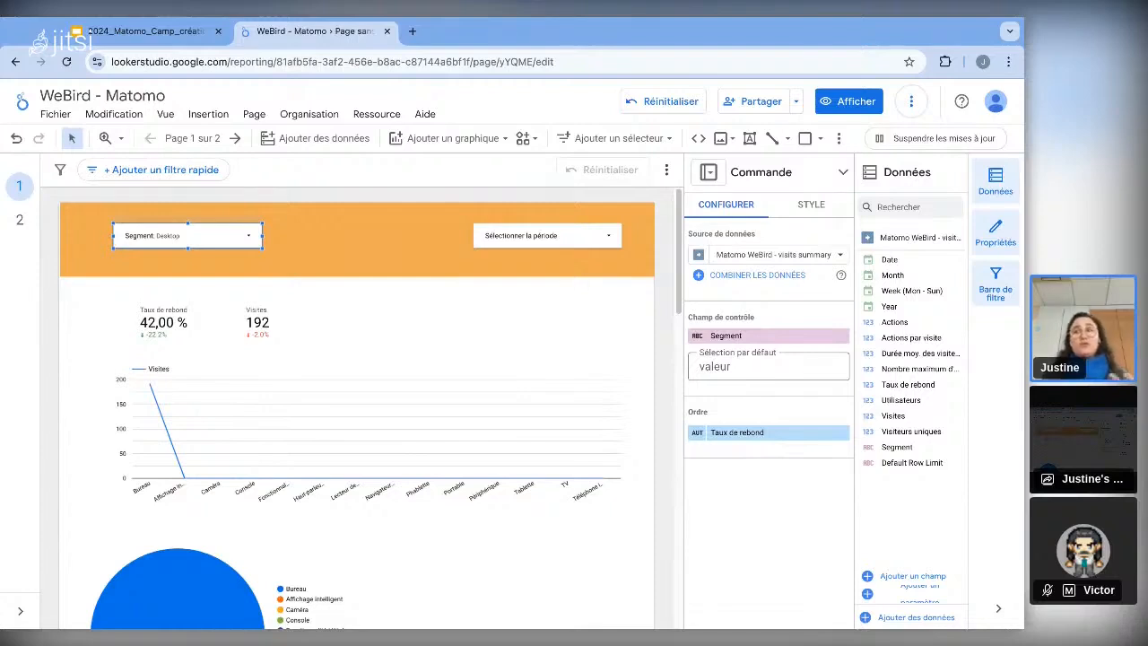
- Switch to the Google Slides presentation and review the tips on slide 13 about renaming sources and updating segments
{"action": "left_click", "coordinate": [144, 31]}
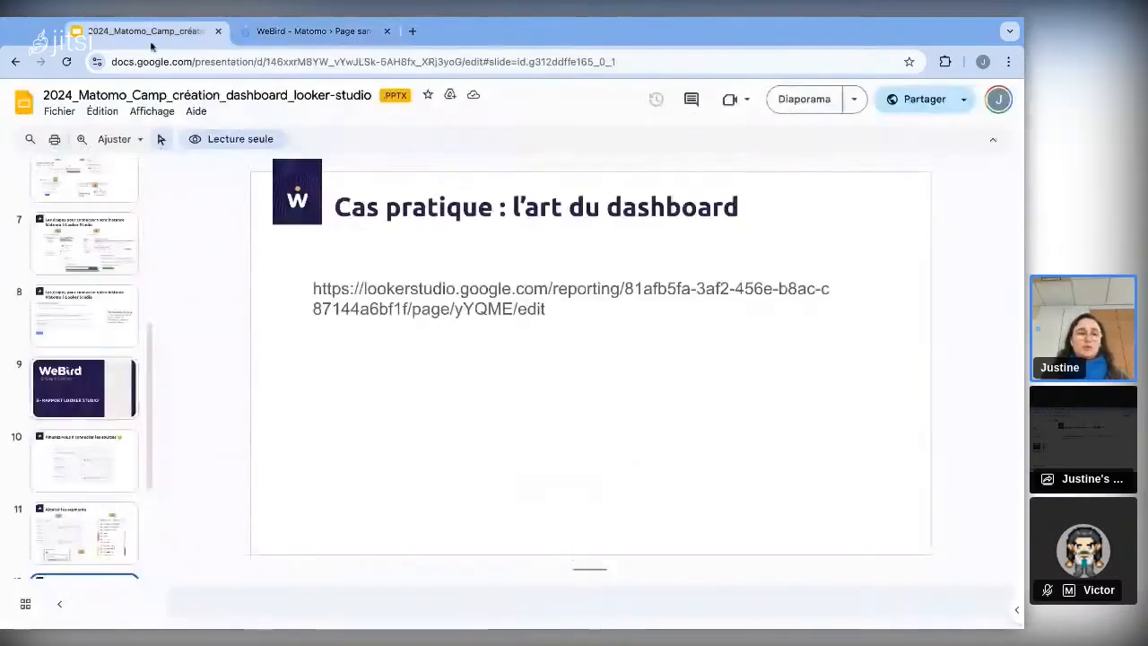
{"action": "scroll", "coordinate": [59, 513], "scroll_direction": "down", "scroll_amount": 3}
{"action": "left_click", "coordinate": [90, 465]}
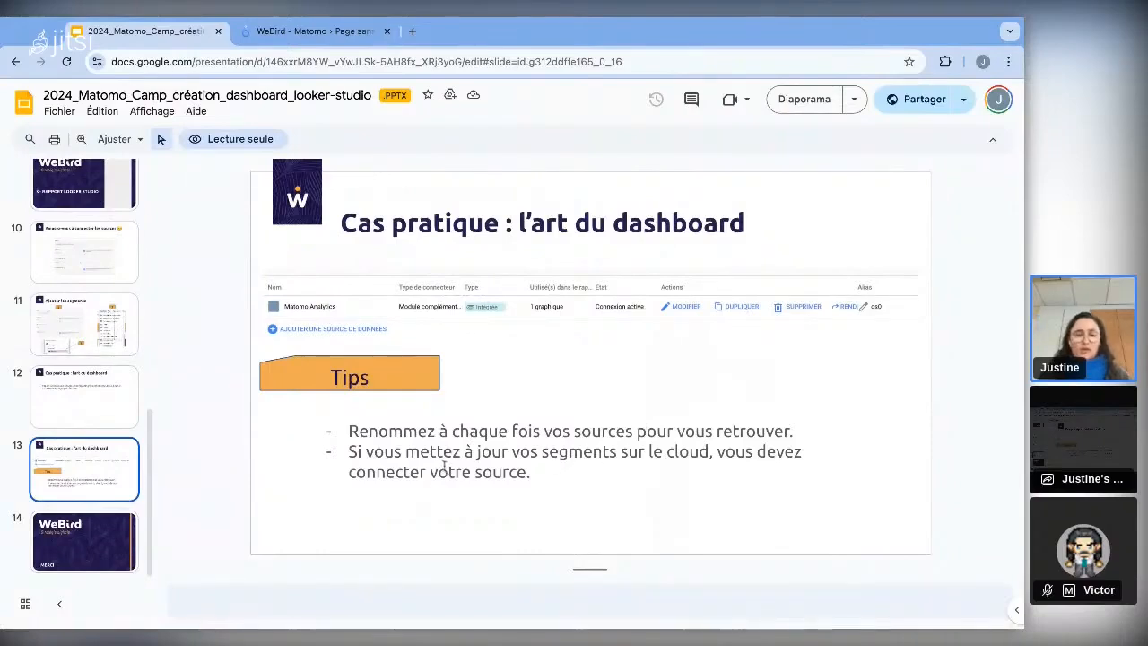
{"action": "left_click_drag", "start_coordinate": [392, 433], "coordinate": [568, 433]}
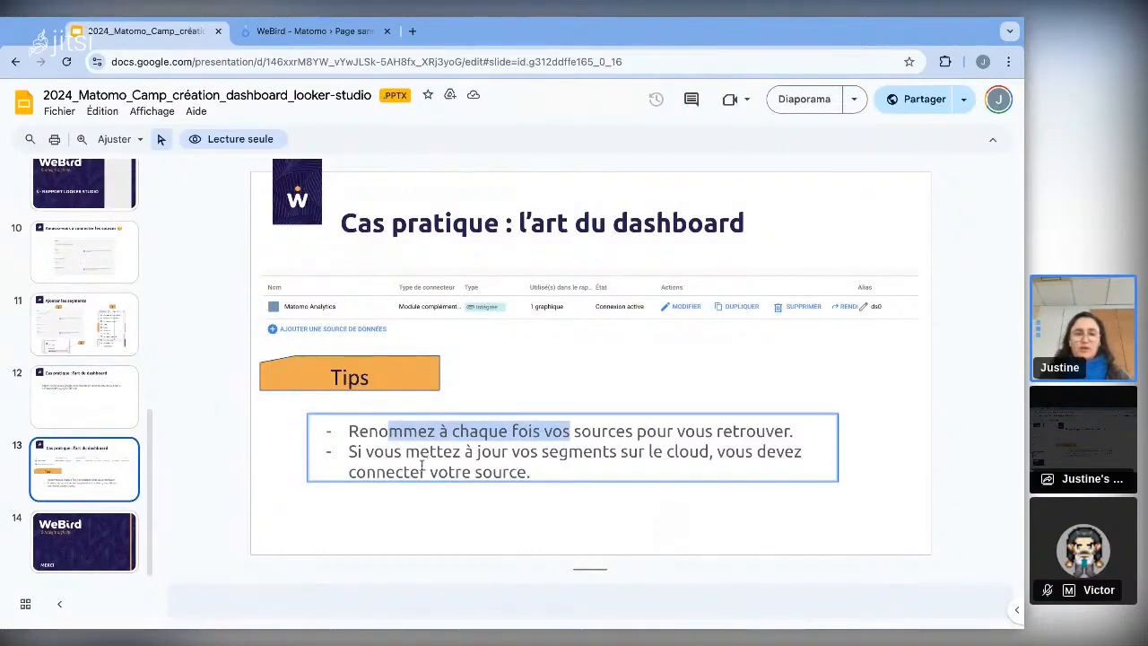
{"action": "left_click", "coordinate": [422, 458]}
{"action": "left_click_drag", "start_coordinate": [422, 457], "coordinate": [520, 454]}
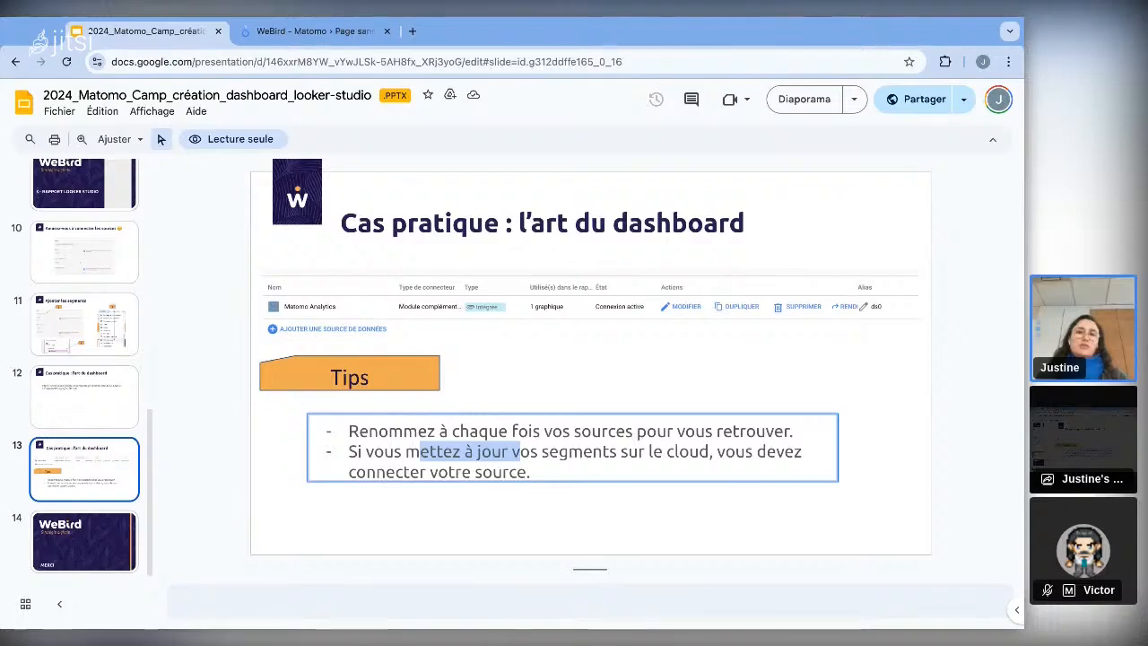
- Return to the WeBird - Matomo report in Looker Studio, briefly checking the presentation's tips slide again
{"action": "left_click", "coordinate": [323, 31]}
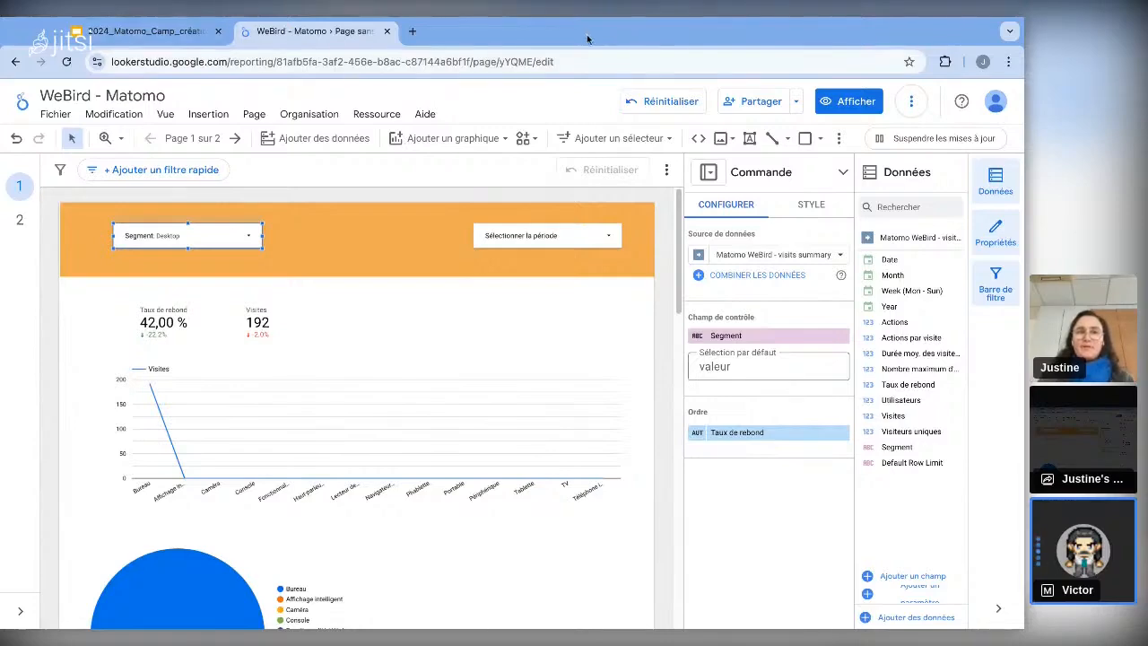
{"action": "left_click", "coordinate": [135, 26]}
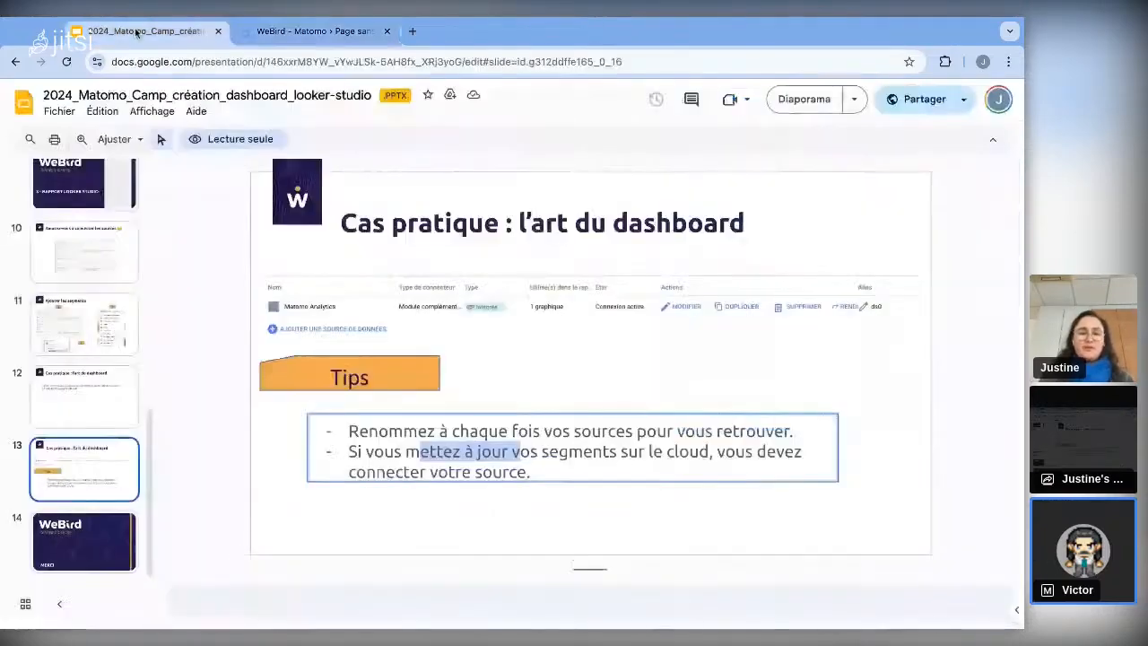
{"action": "left_click", "coordinate": [329, 37]}
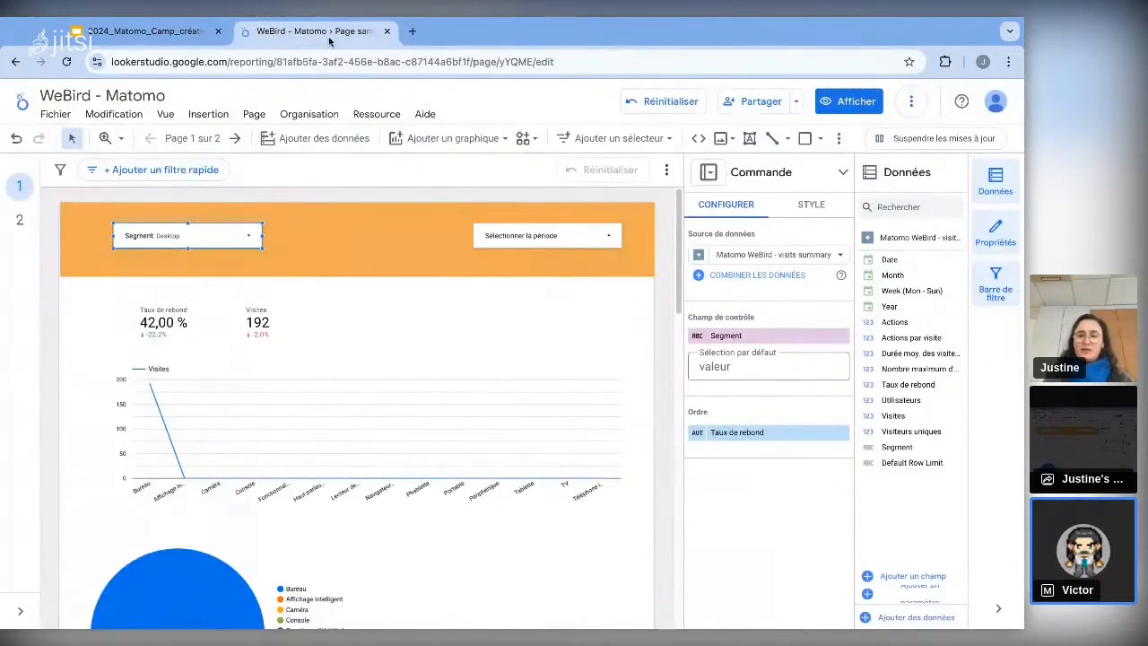